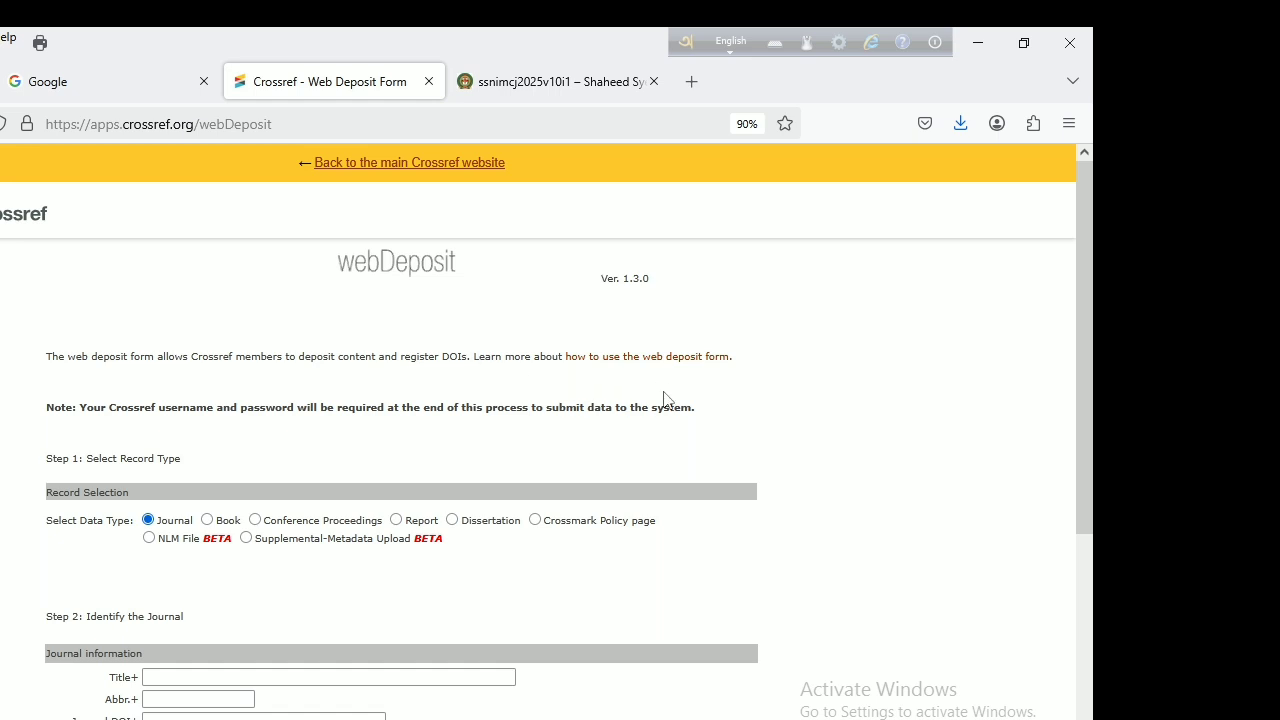
# Step: Look over the record type selection and the journal information section of the web deposit form
pyautogui.scroll(-2, 658, 405)
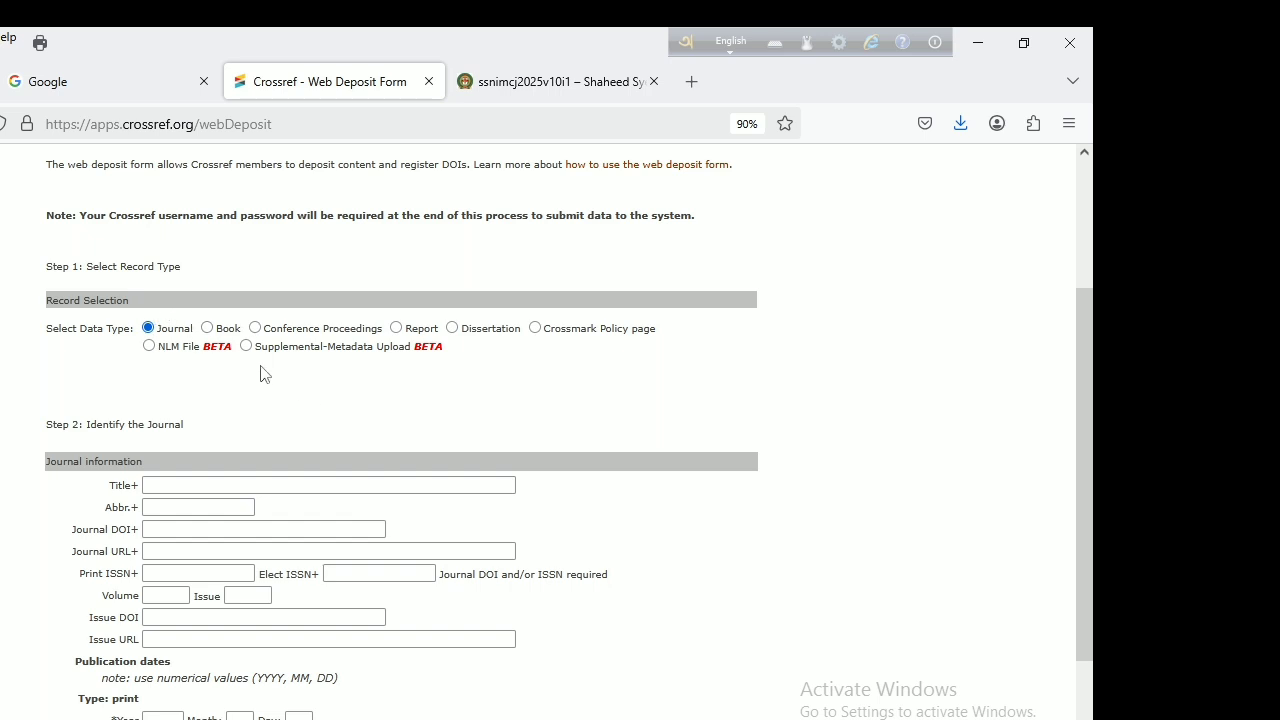
pyautogui.scroll(-1, 372, 425)
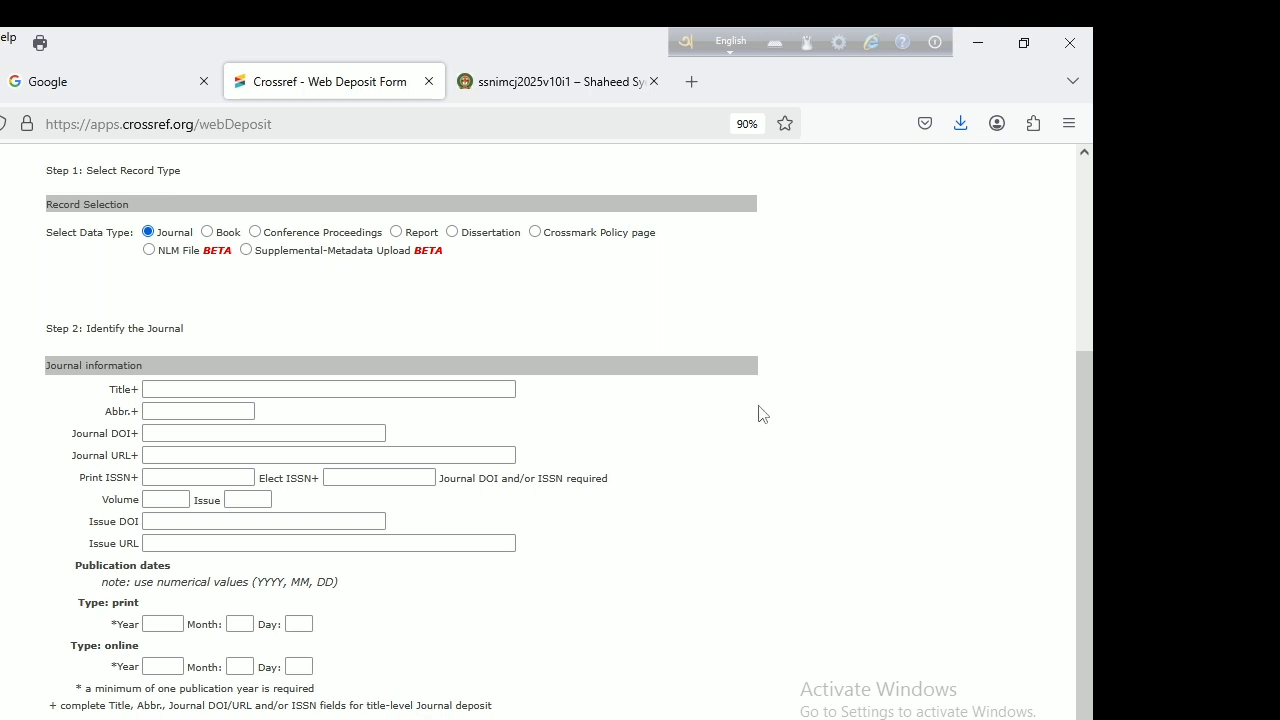
pyautogui.scroll(-1, 757, 416)
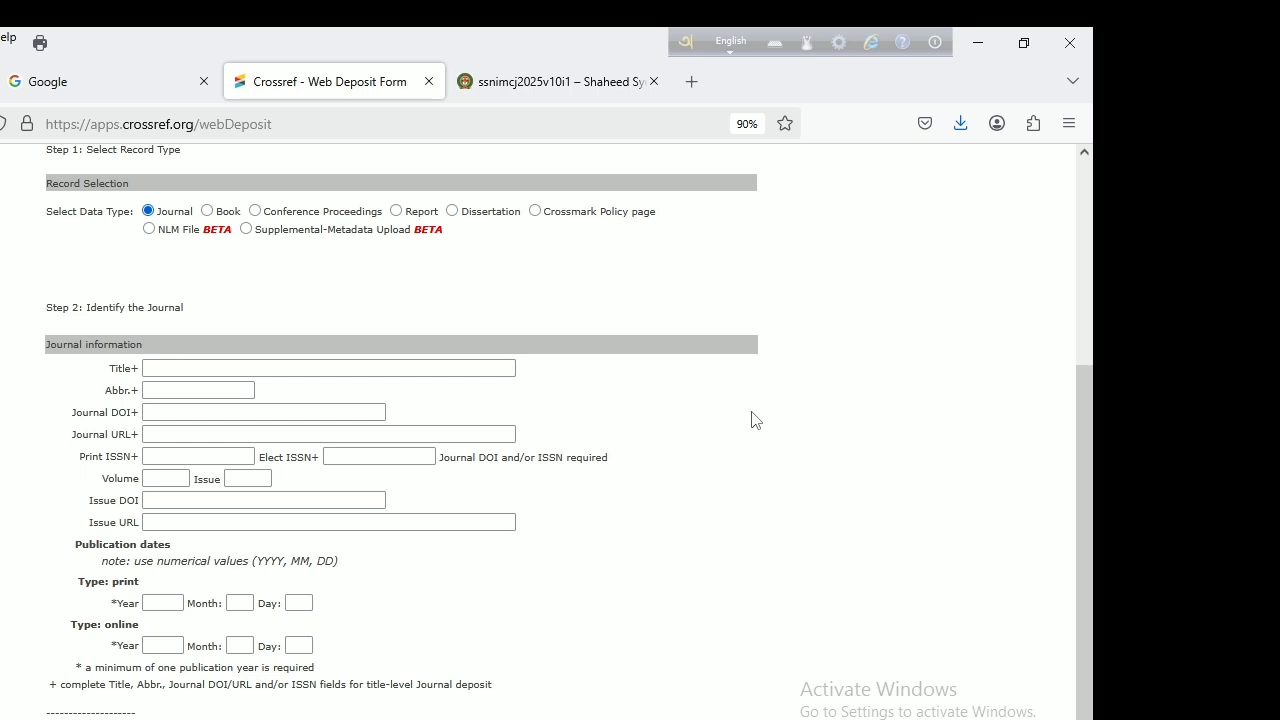
pyautogui.scroll(3, 752, 412)
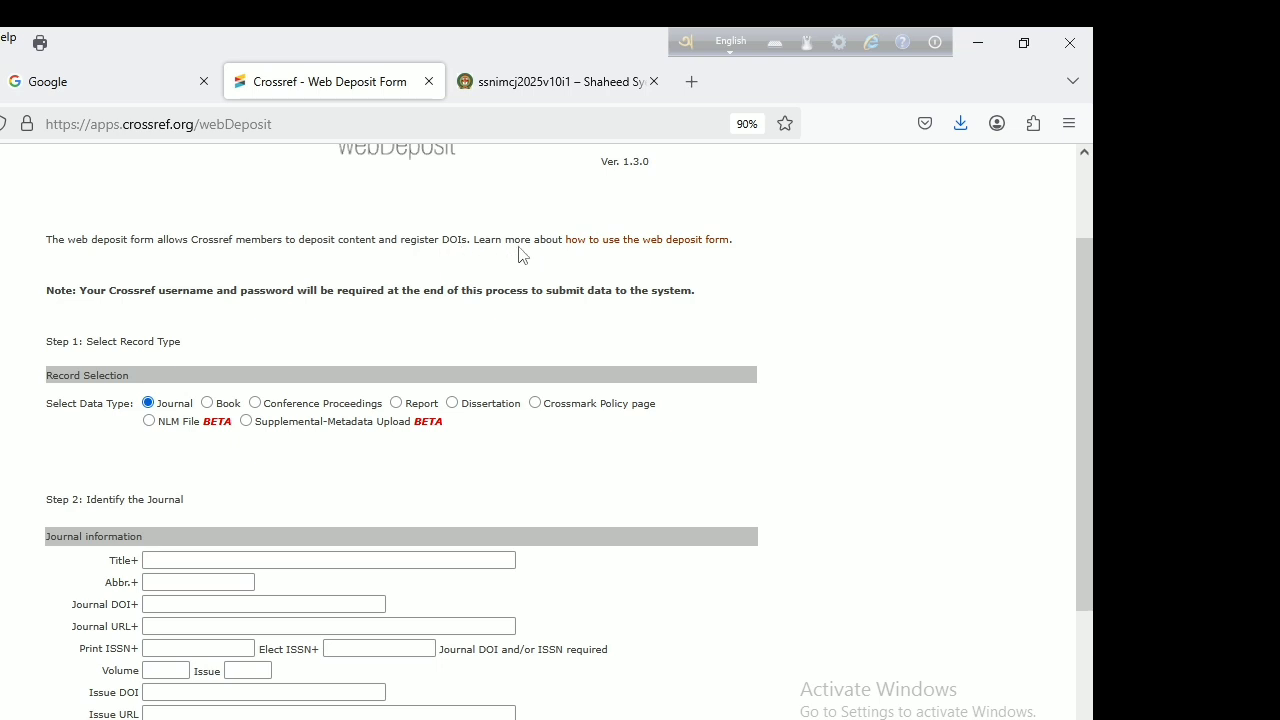
pyautogui.scroll(2, 798, 305)
pyautogui.scroll(-1, 805, 304)
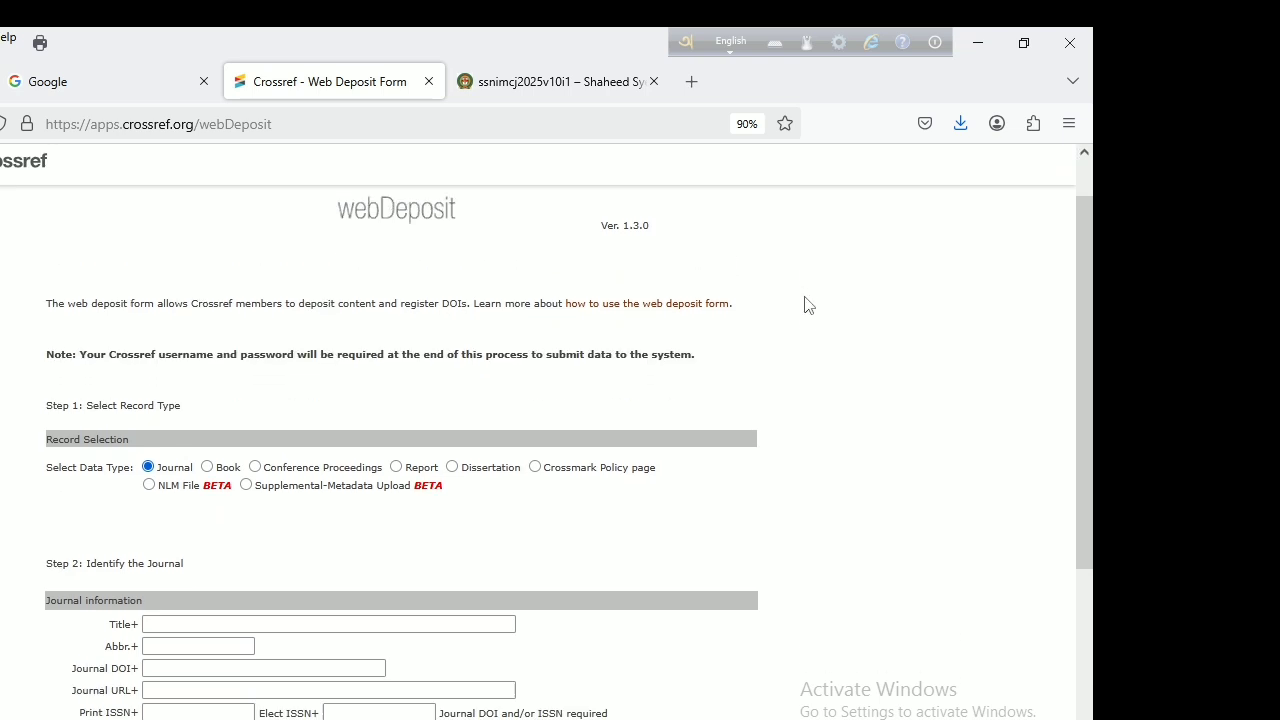
pyautogui.scroll(-2, 800, 308)
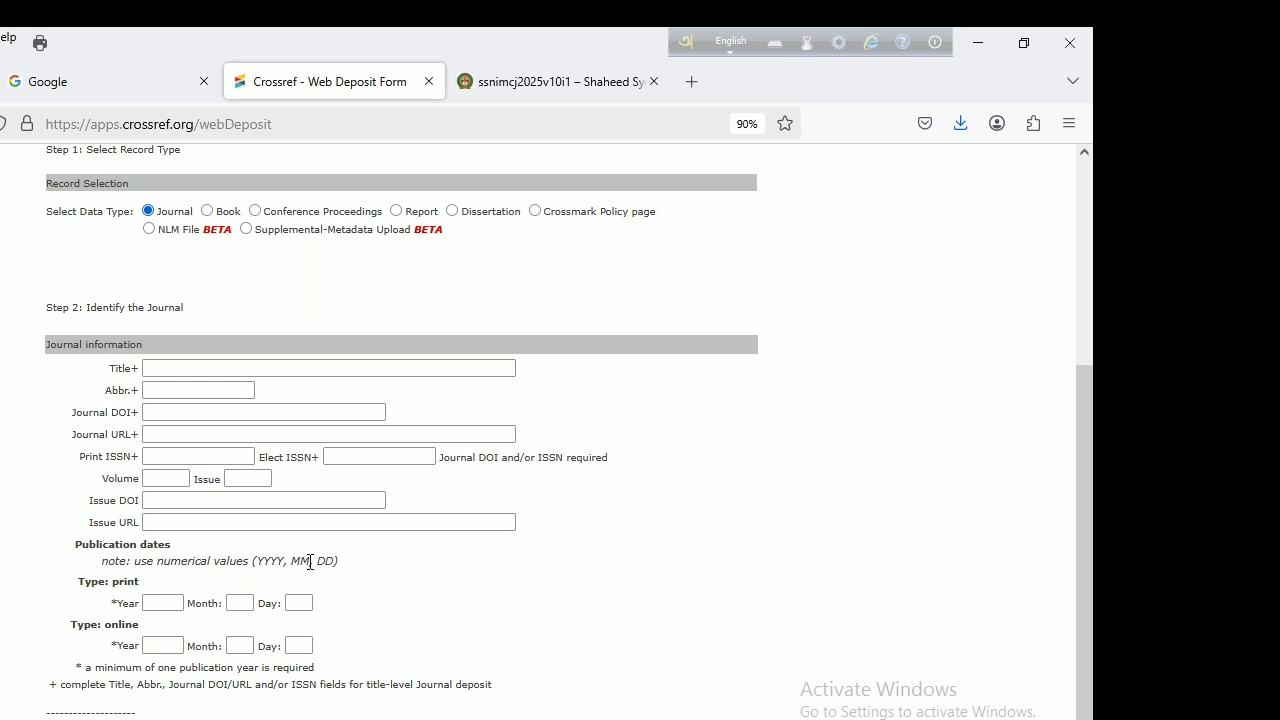
# Step: Switch to the ssnimcj_2025_v10_i1 folder, open the 239 editorial article's Word document and select its title
pyautogui.click(224, 366)
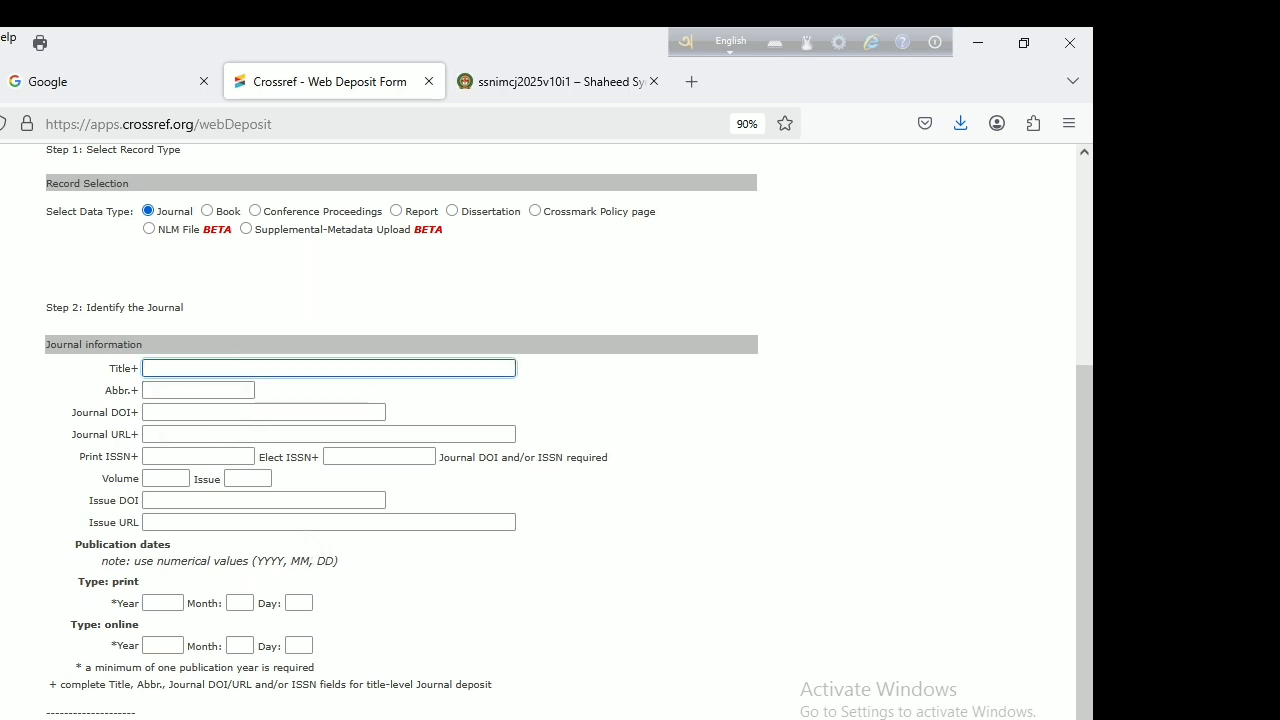
pyautogui.hotkey('alt', 'Tab')
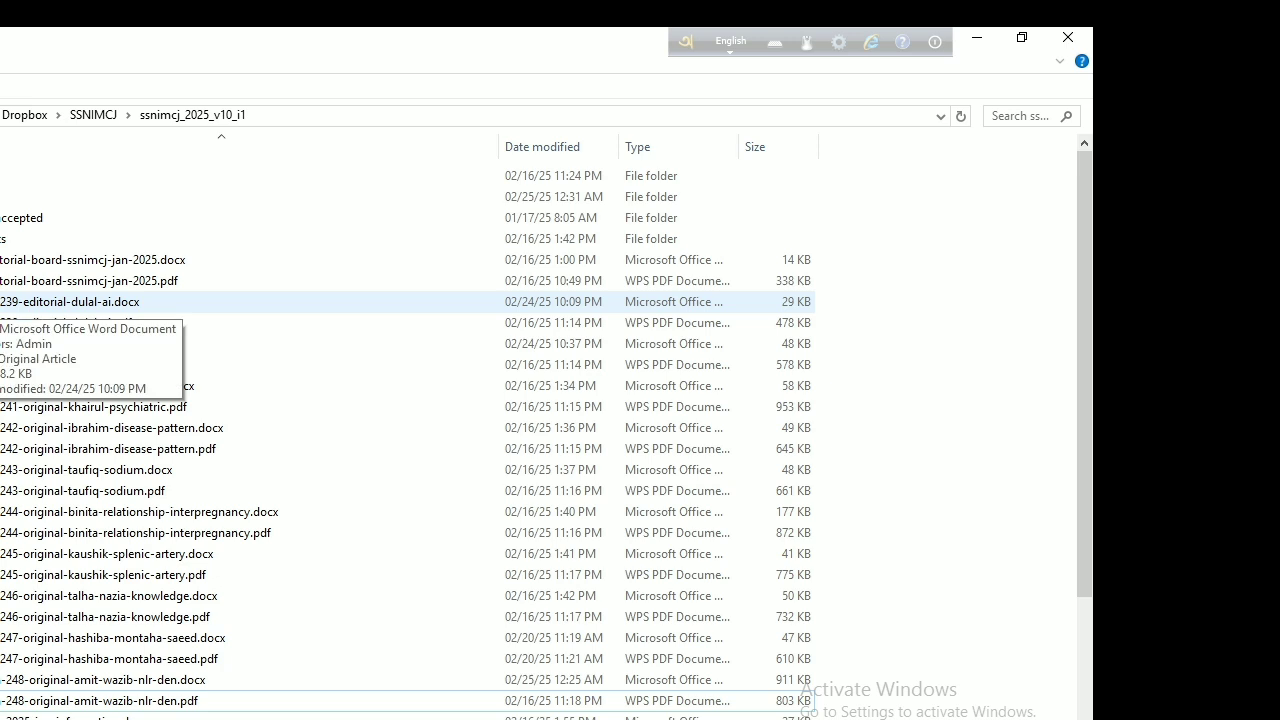
pyautogui.click(60, 301)
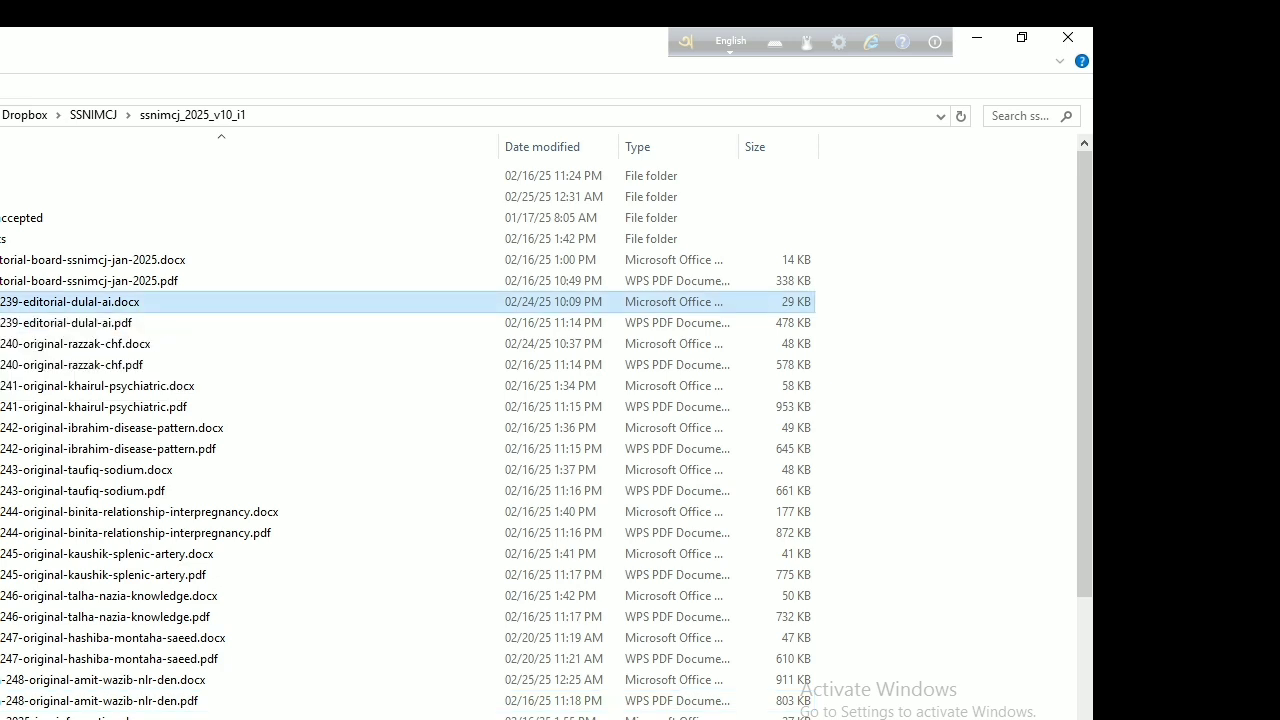
pyautogui.press('Return')
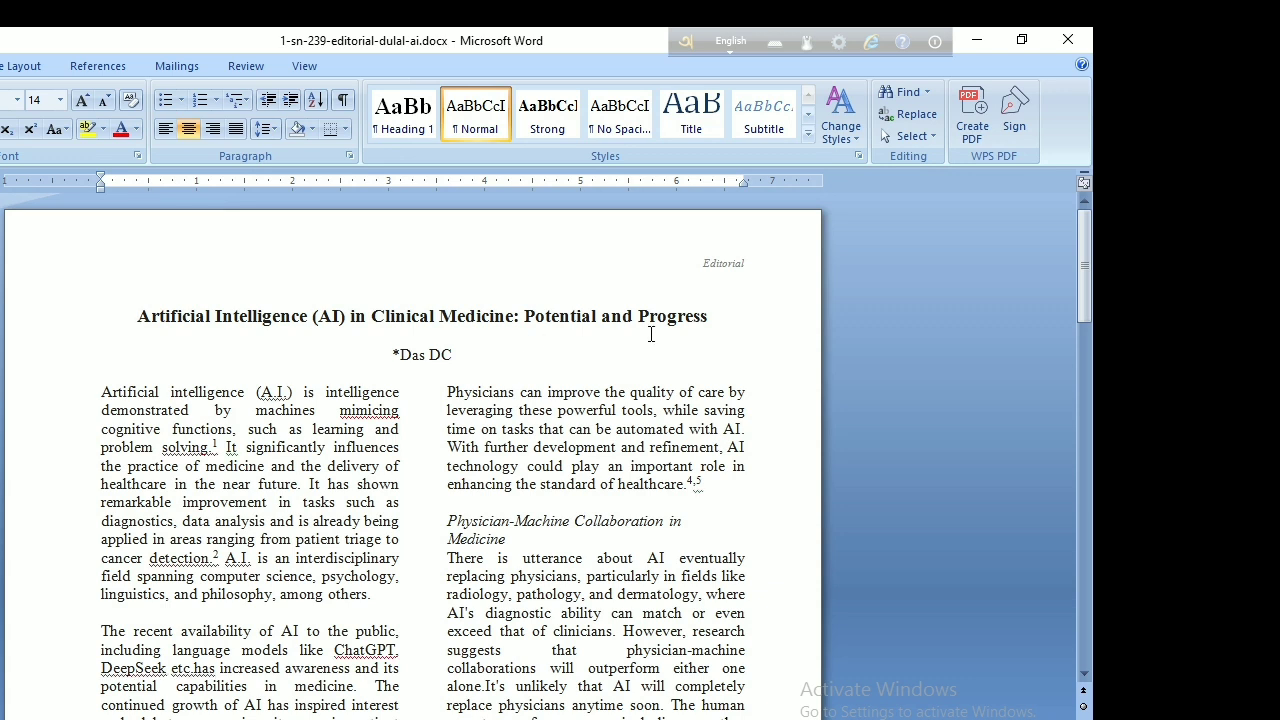
pyautogui.tripleClick(718, 317)
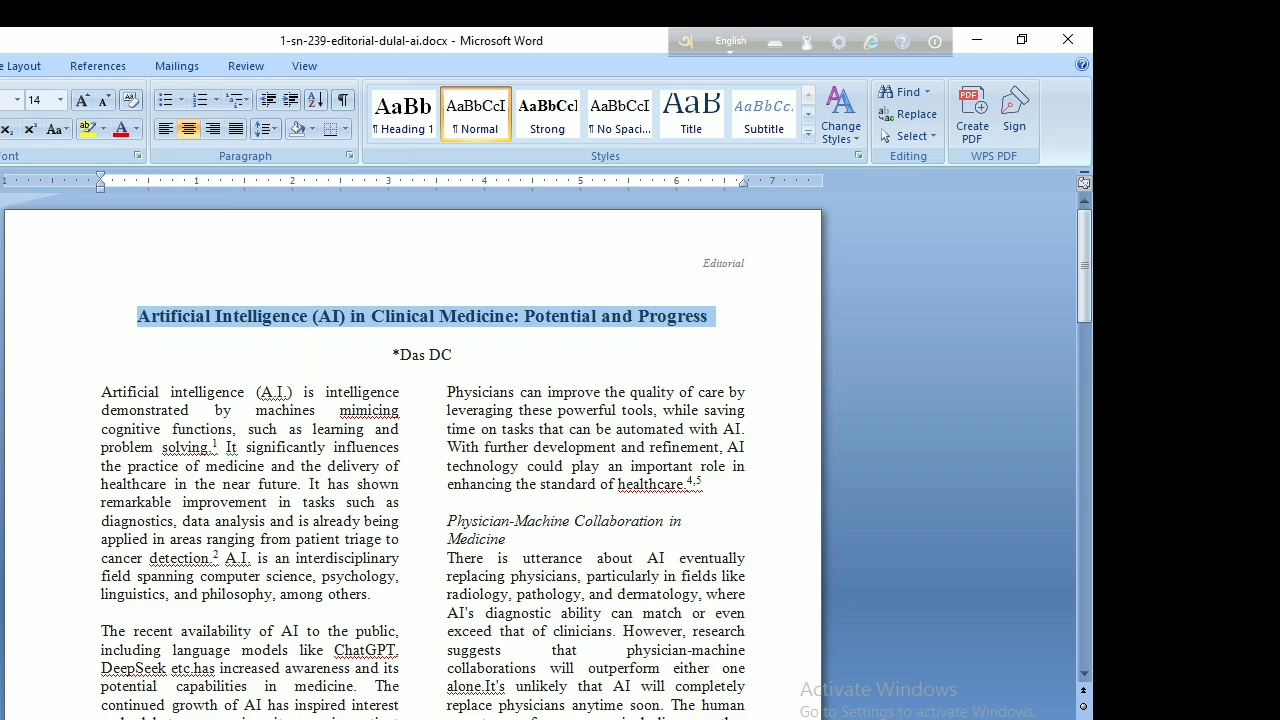
# Step: Return to the deposit form and set the title to Shaheed Syed Nazrul Islam Medical College Journal and the abbreviation to SSNIMCJ
pyautogui.hotkey('alt', 'Tab')
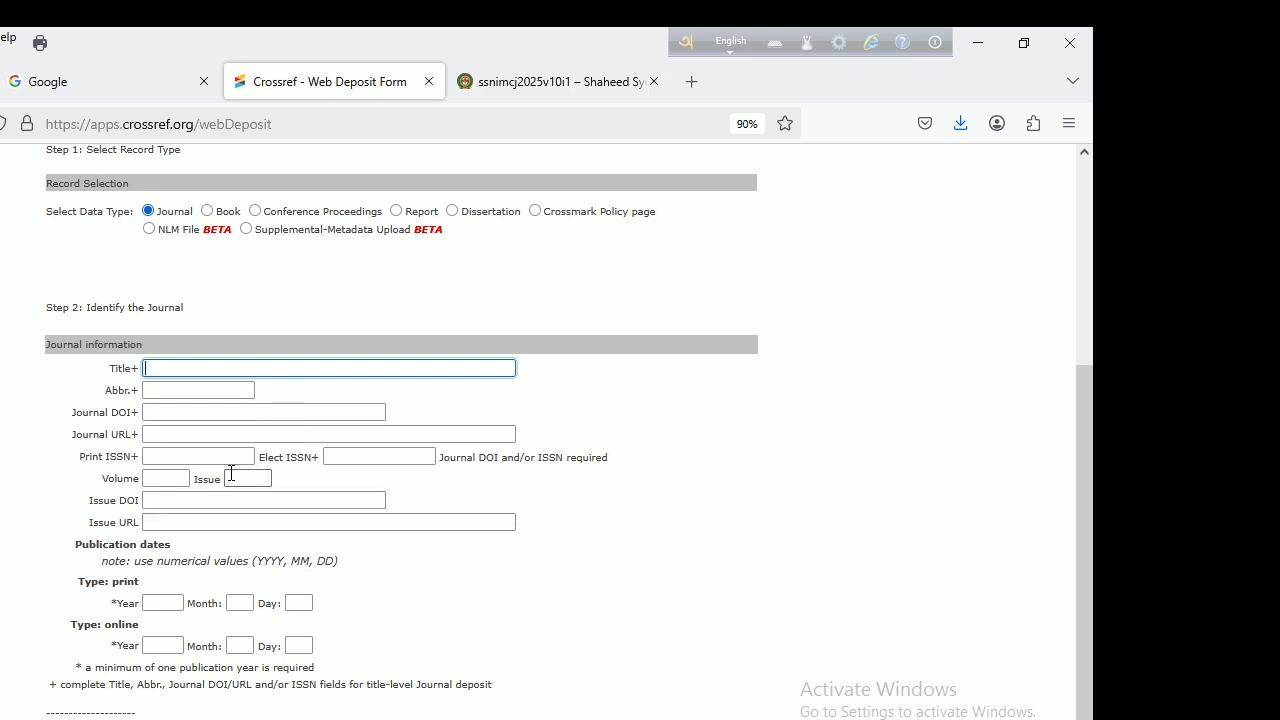
pyautogui.click(237, 371)
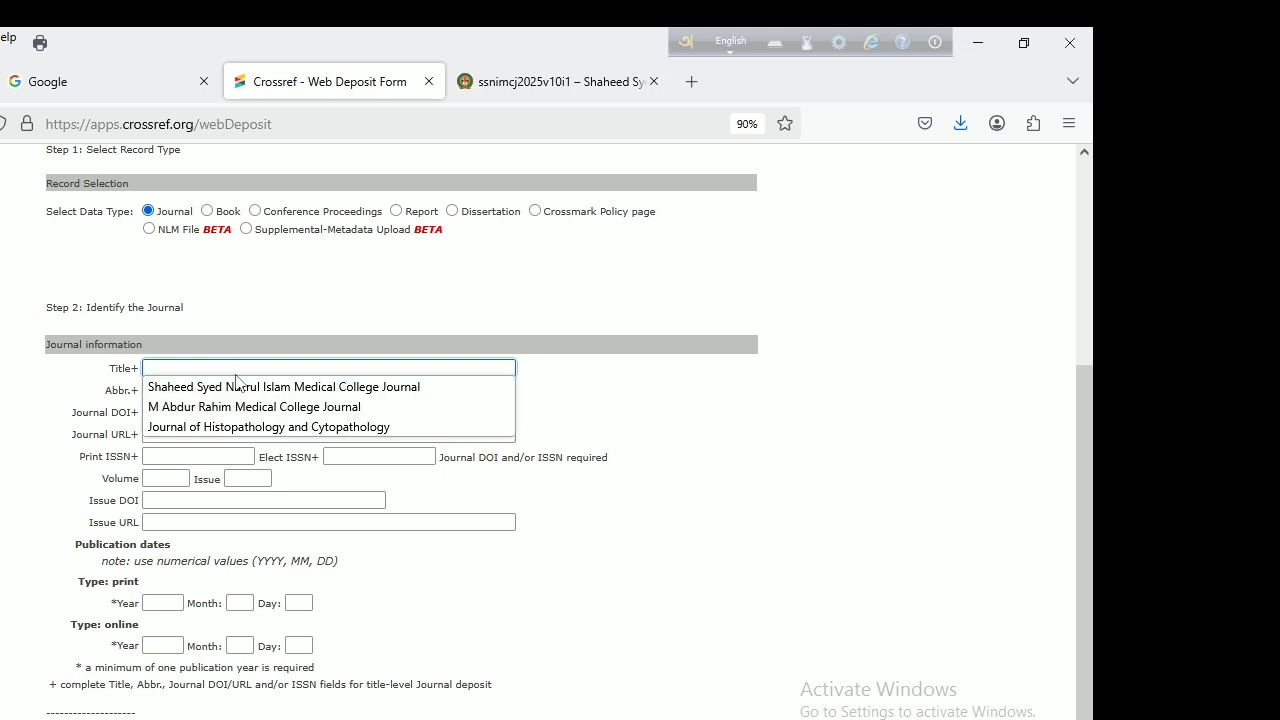
pyautogui.click(240, 386)
pyautogui.moveTo(417, 368); pyautogui.dragTo(714, 521)
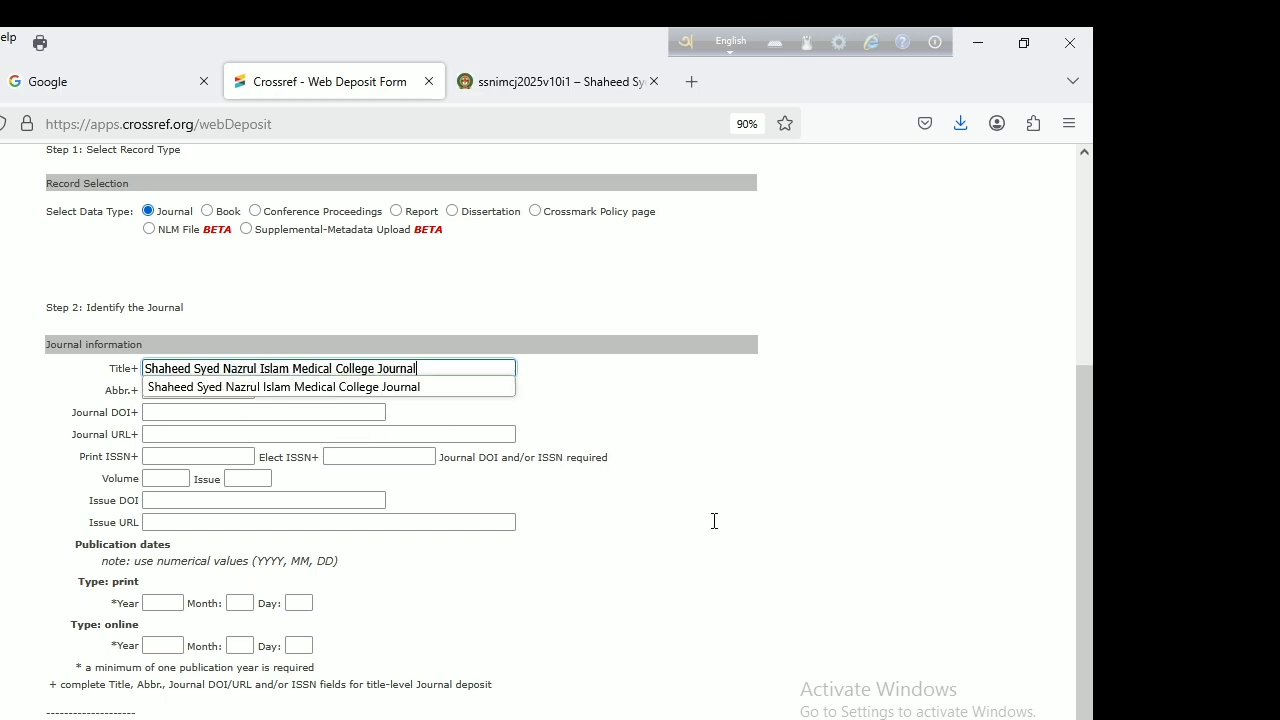
pyautogui.click(305, 389)
pyautogui.click(243, 397)
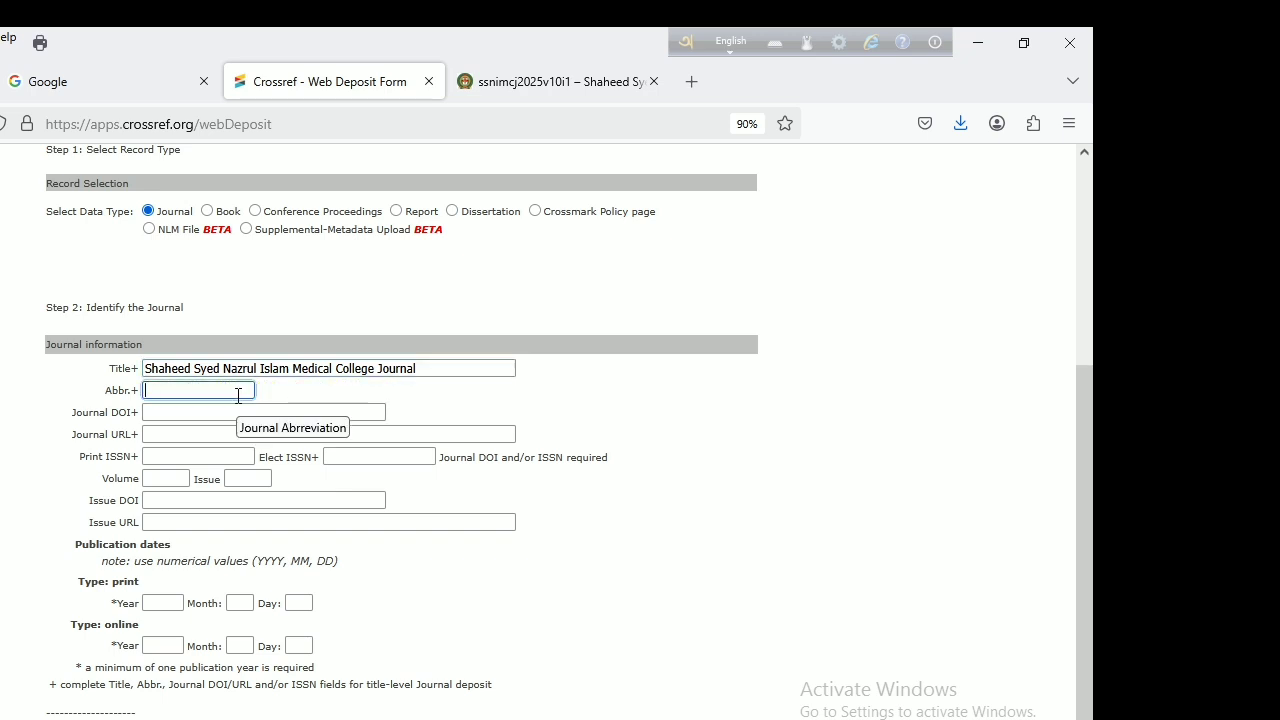
pyautogui.write('SSNIMCJ')
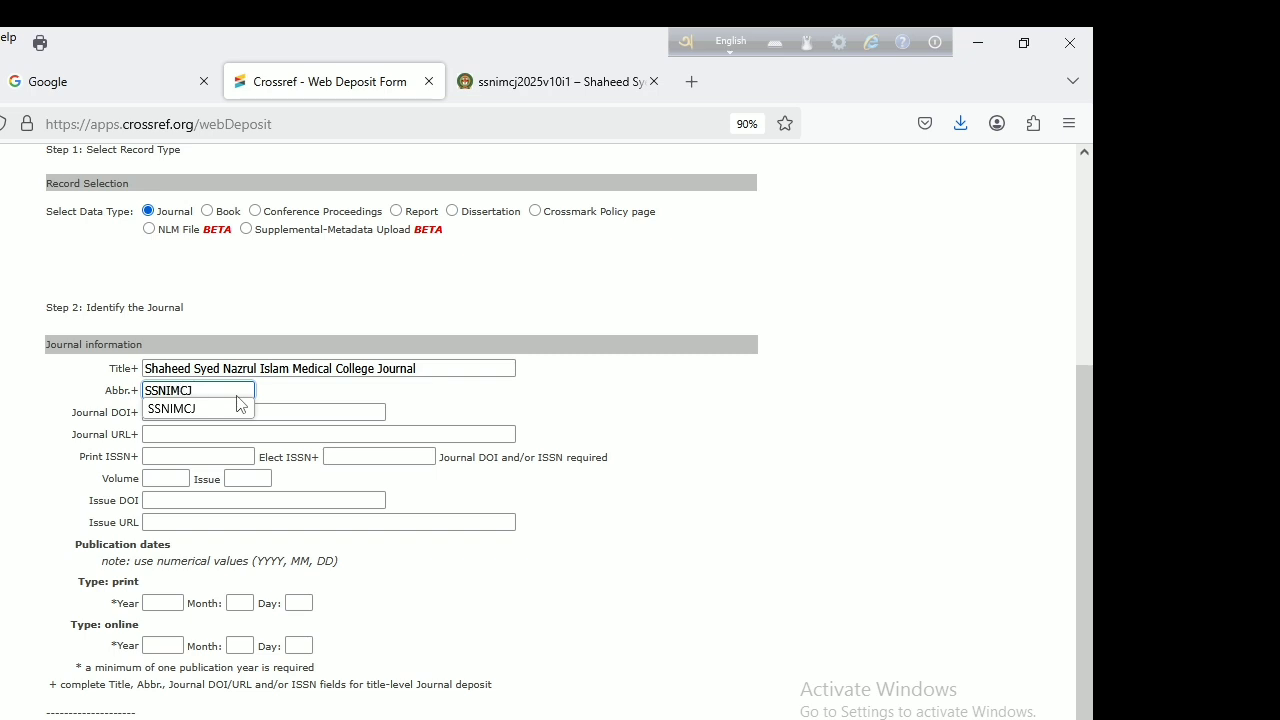
pyautogui.click(217, 410)
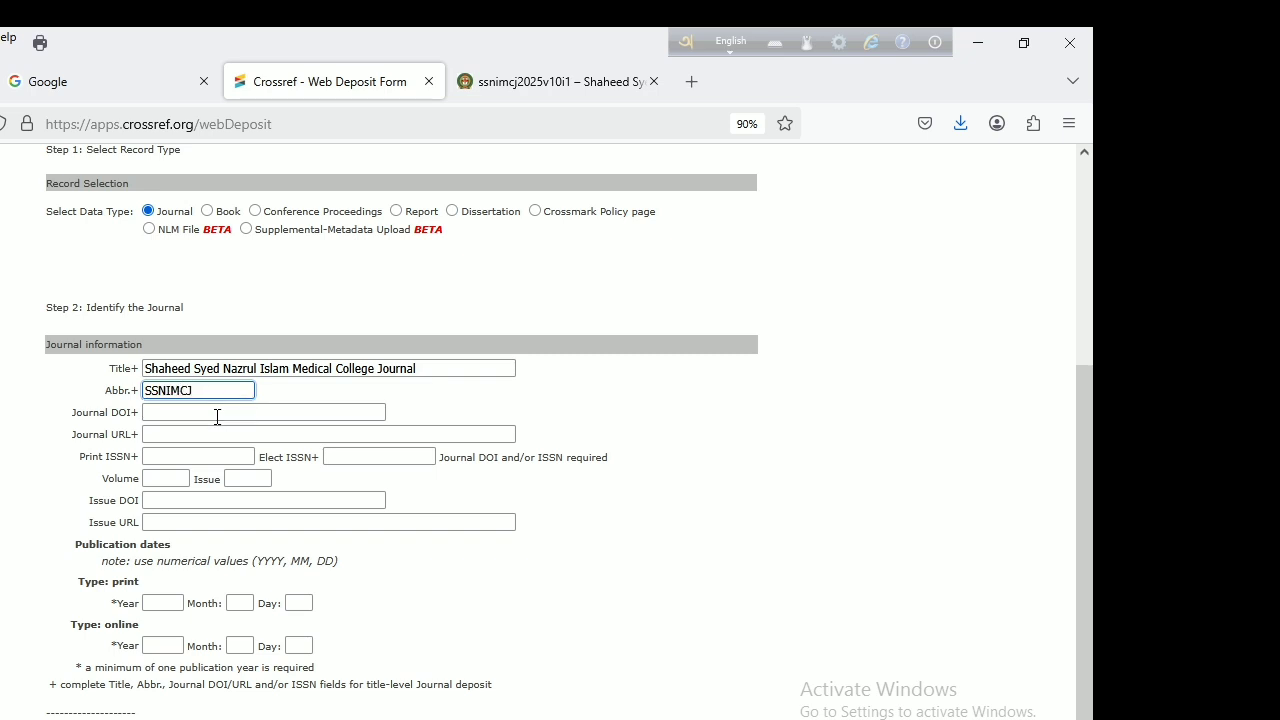
pyautogui.click(218, 412)
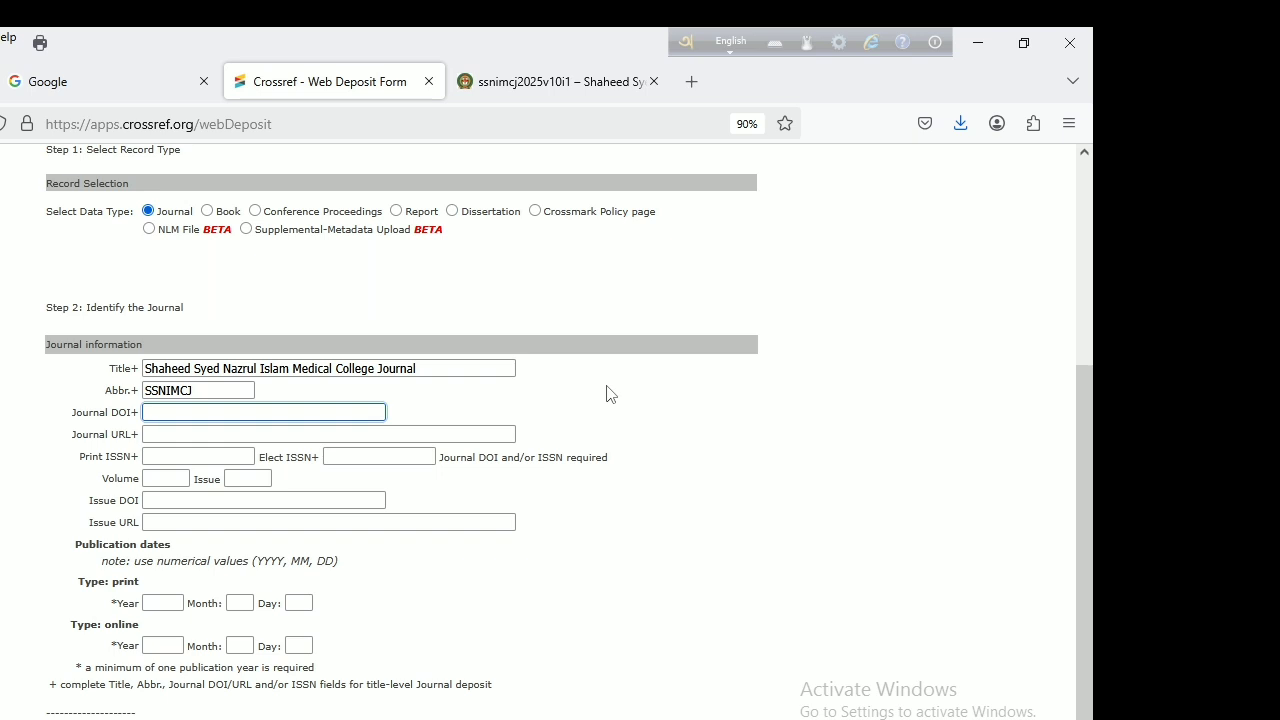
pyautogui.write('10')
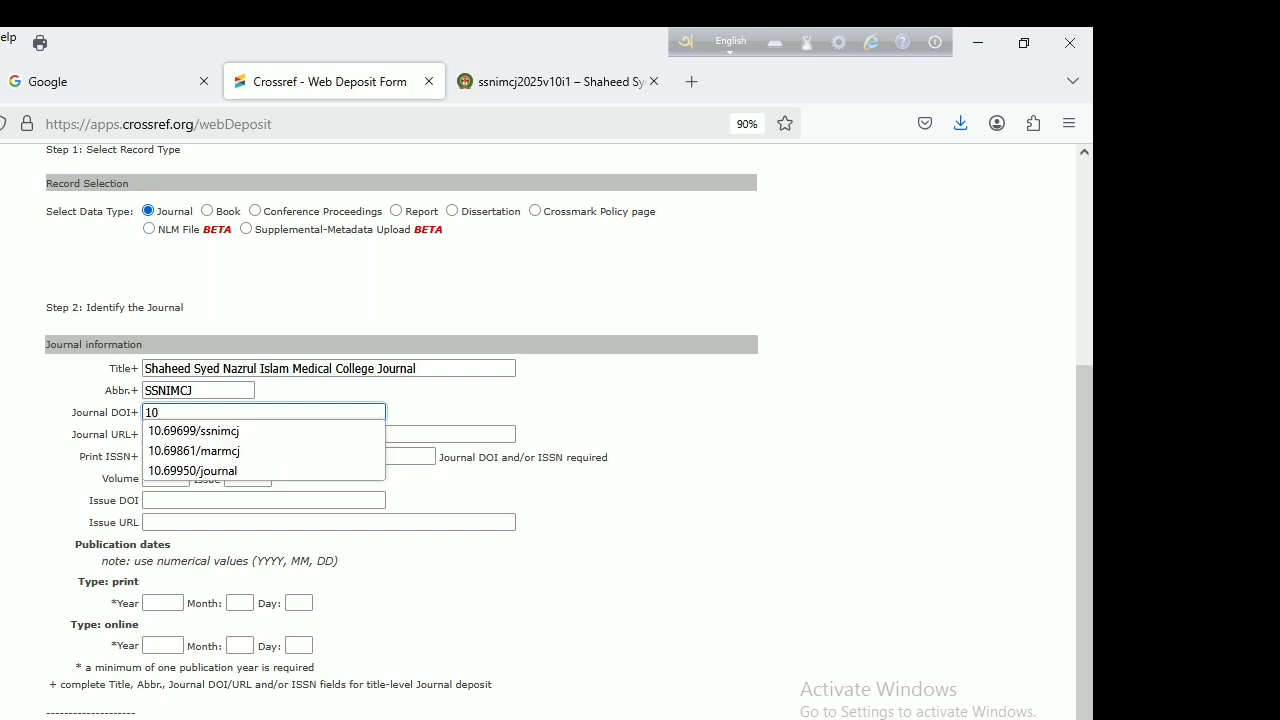
pyautogui.click(236, 432)
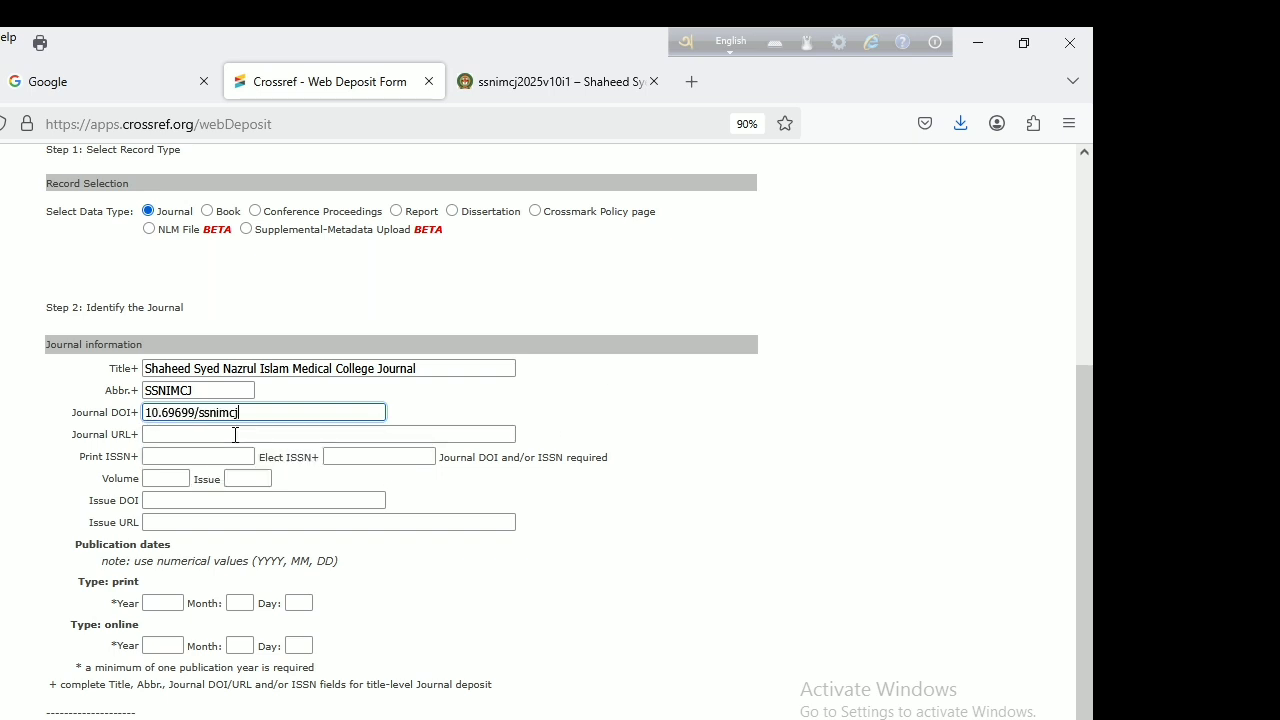
pyautogui.click(255, 432)
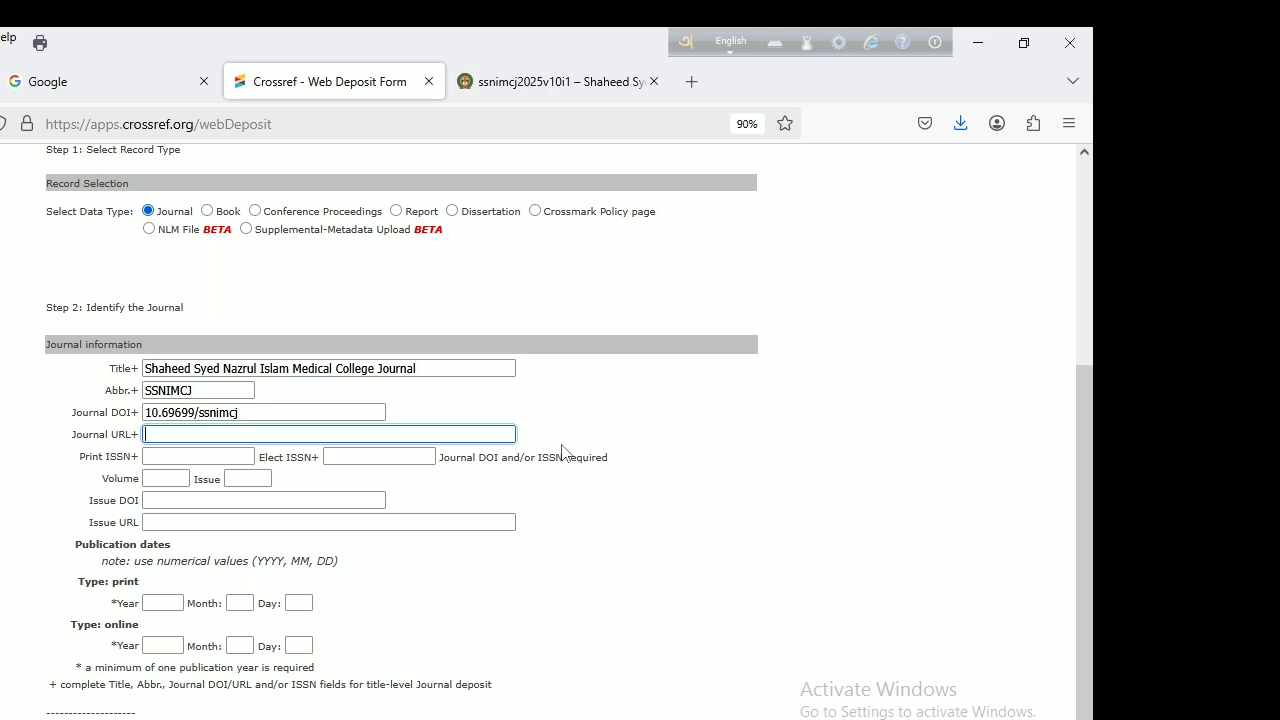
pyautogui.write('h')
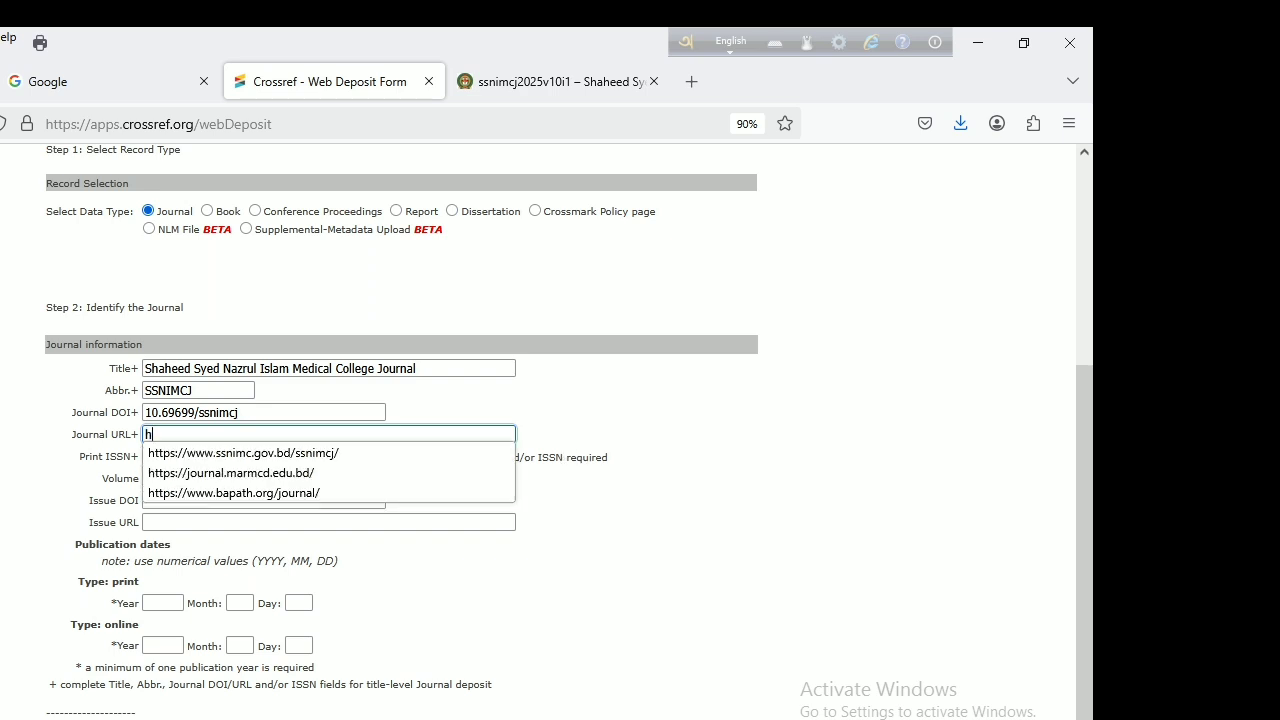
pyautogui.click(333, 462)
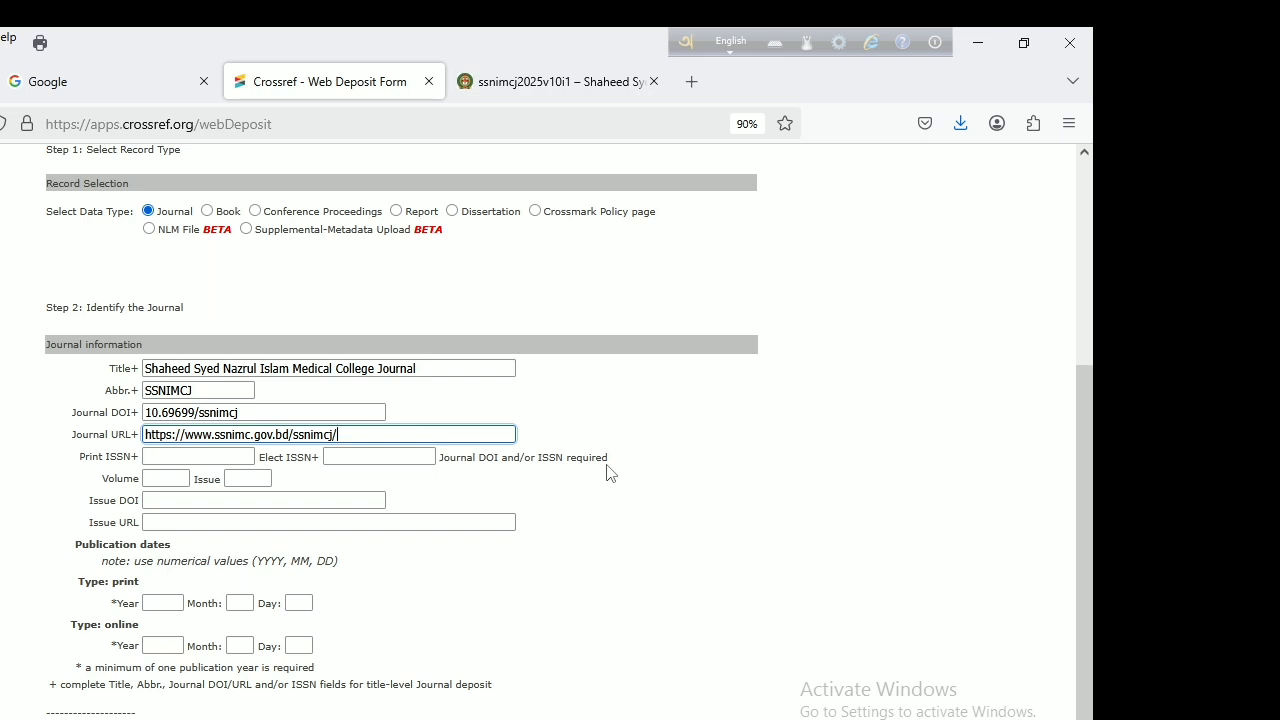
pyautogui.click(229, 462)
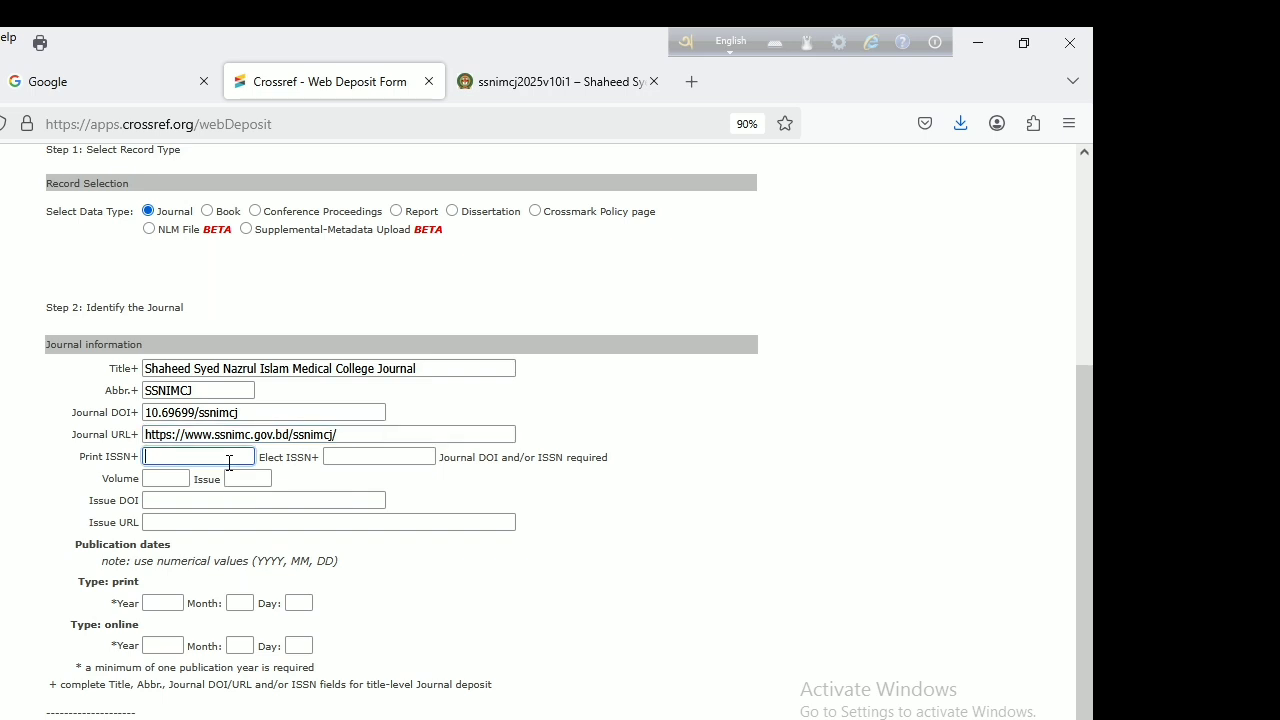
pyautogui.write('1')
pyautogui.press('BackSpace')
pyautogui.hotkey('alt', 'Tab')
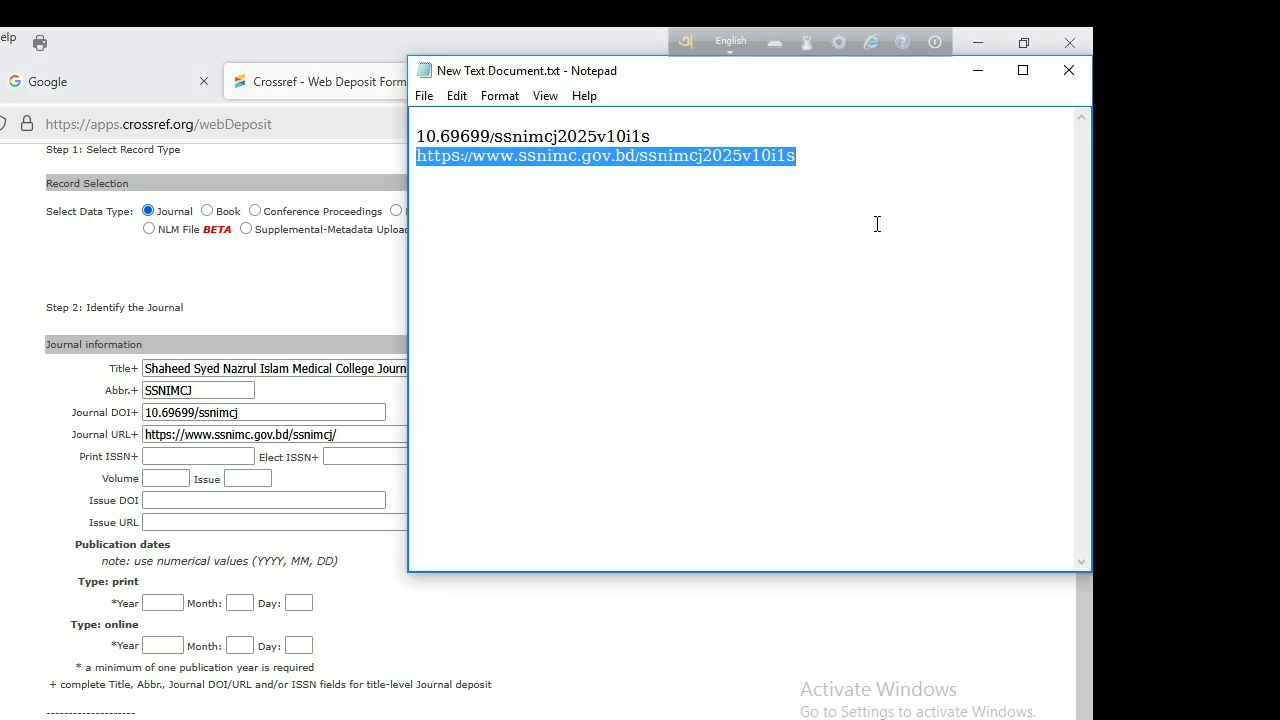
pyautogui.click(977, 70)
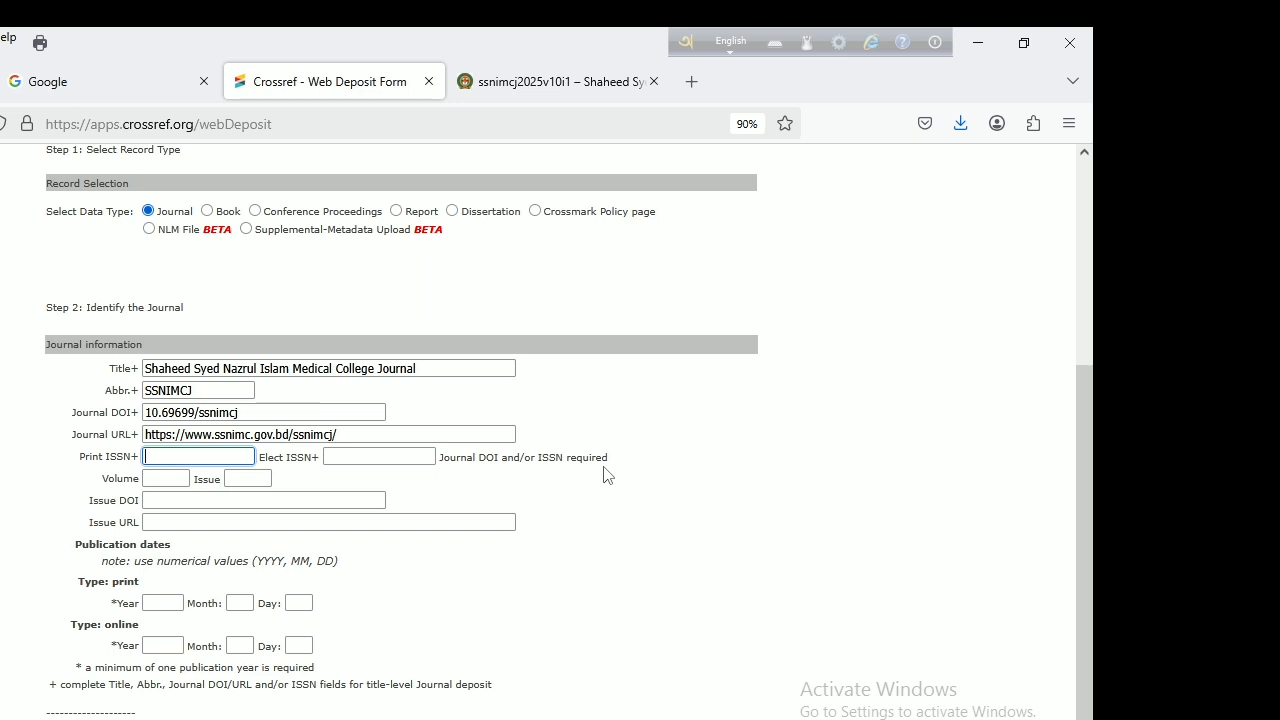
pyautogui.write('3')
pyautogui.press('BackSpace')
pyautogui.click(178, 483)
# Step: Enter 2344555 as the journal's print ISSN
pyautogui.click(180, 457)
pyautogui.write('2344555')
# Step: Set the volume to 10 and the issue to 1 in the journal information
pyautogui.click(154, 476)
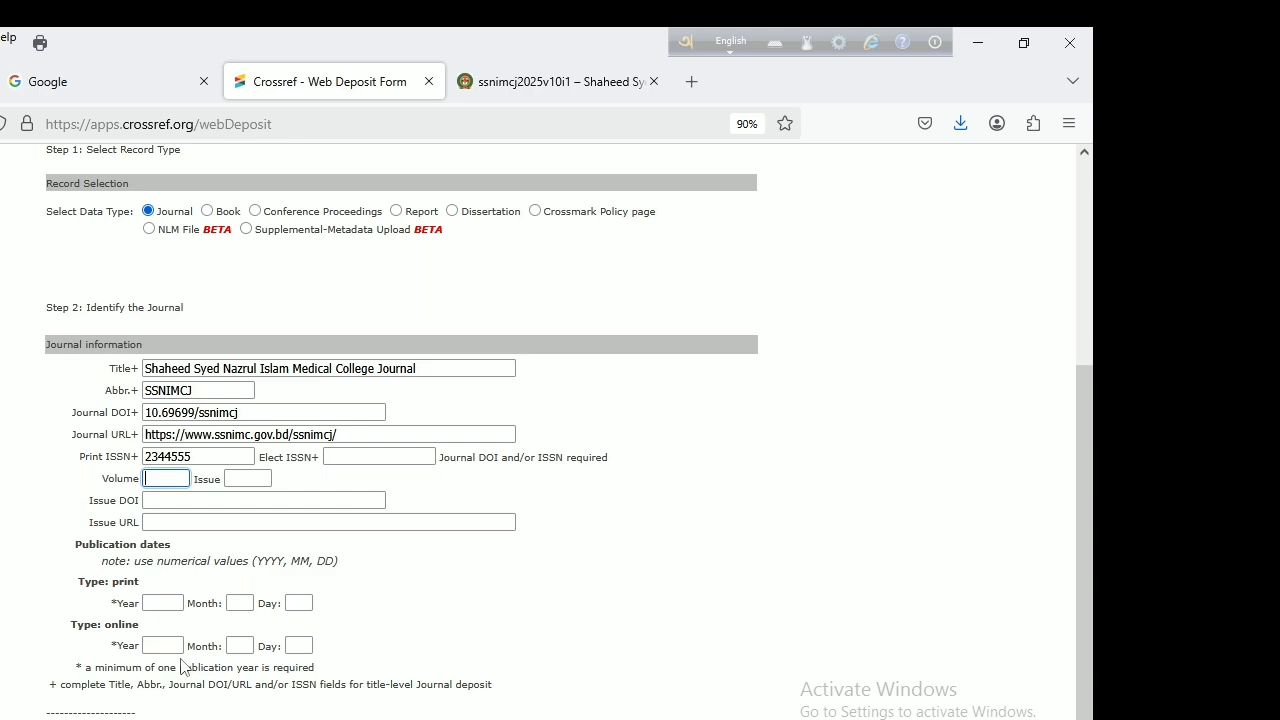
pyautogui.hotkey('alt', 'Tab')
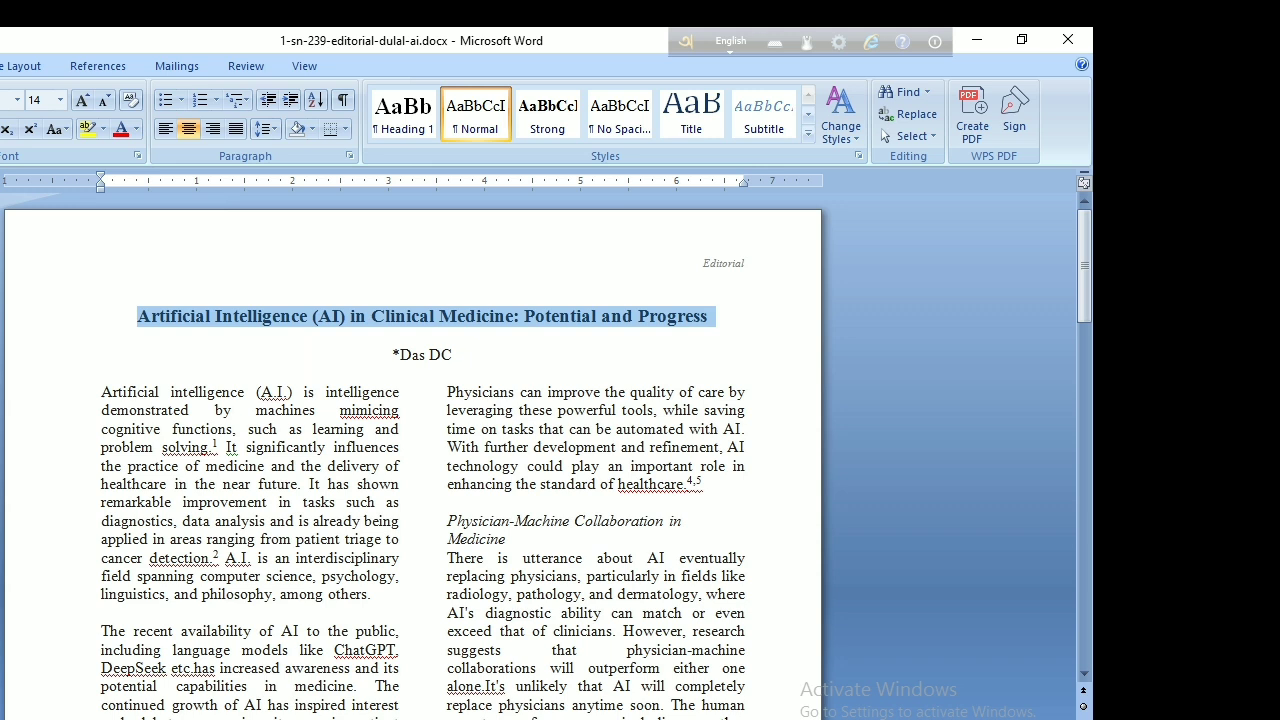
pyautogui.hotkey('alt', 'Tab')
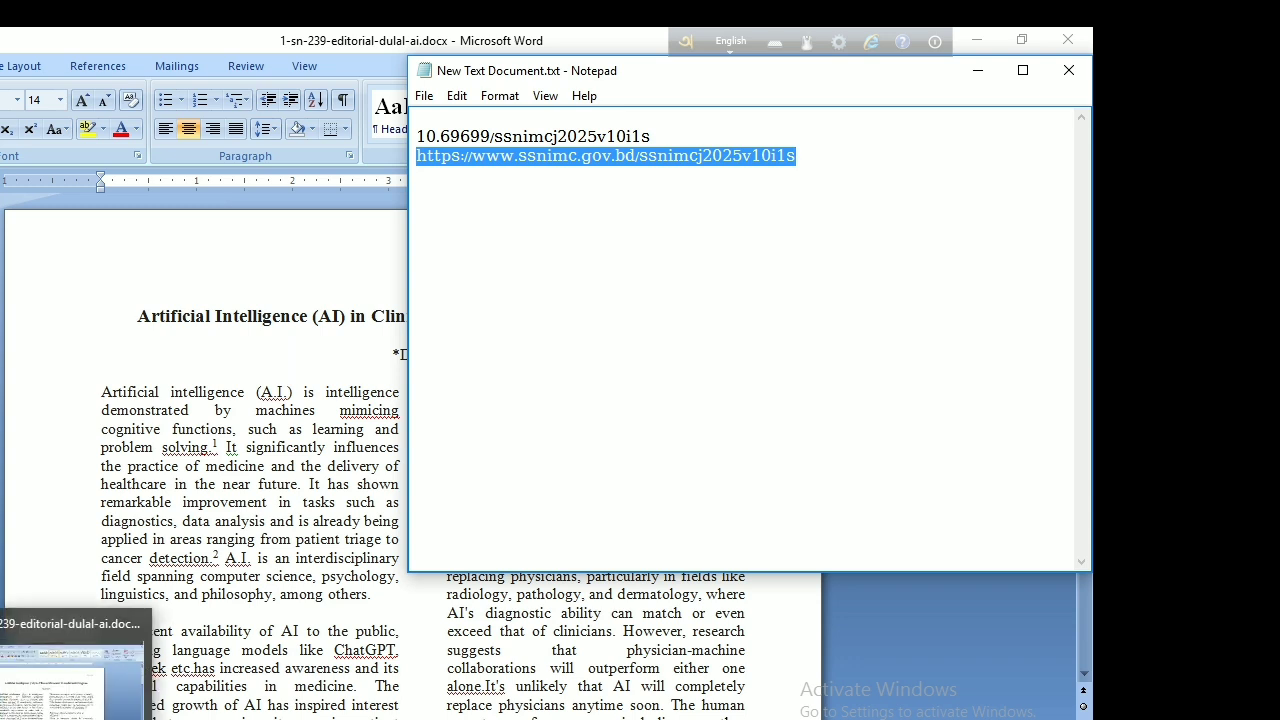
pyautogui.click(8, 719)
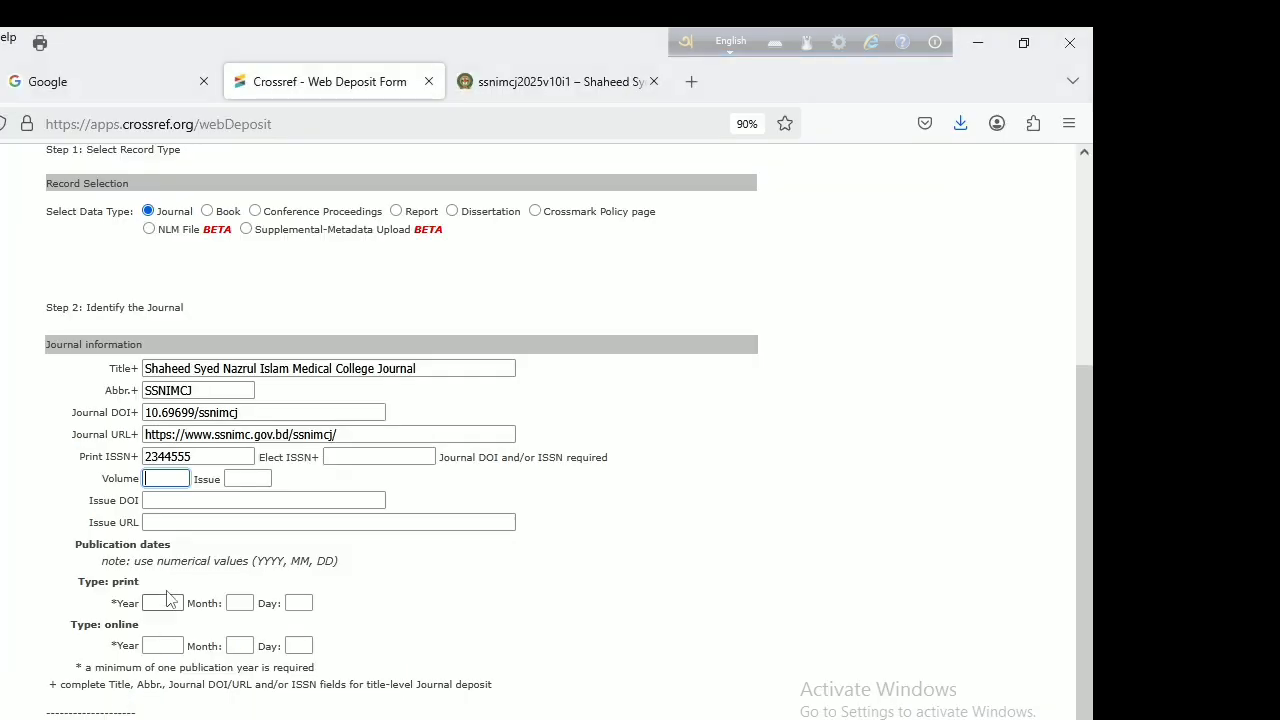
pyautogui.write('10')
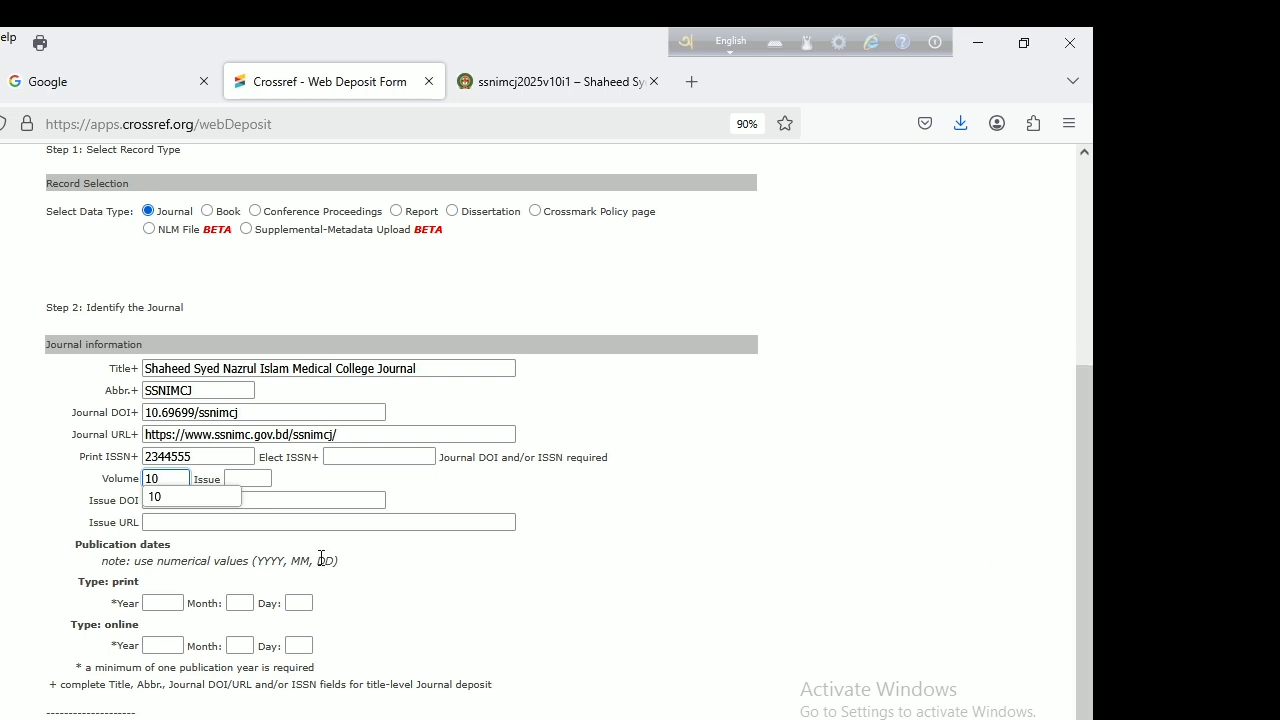
pyautogui.click(250, 477)
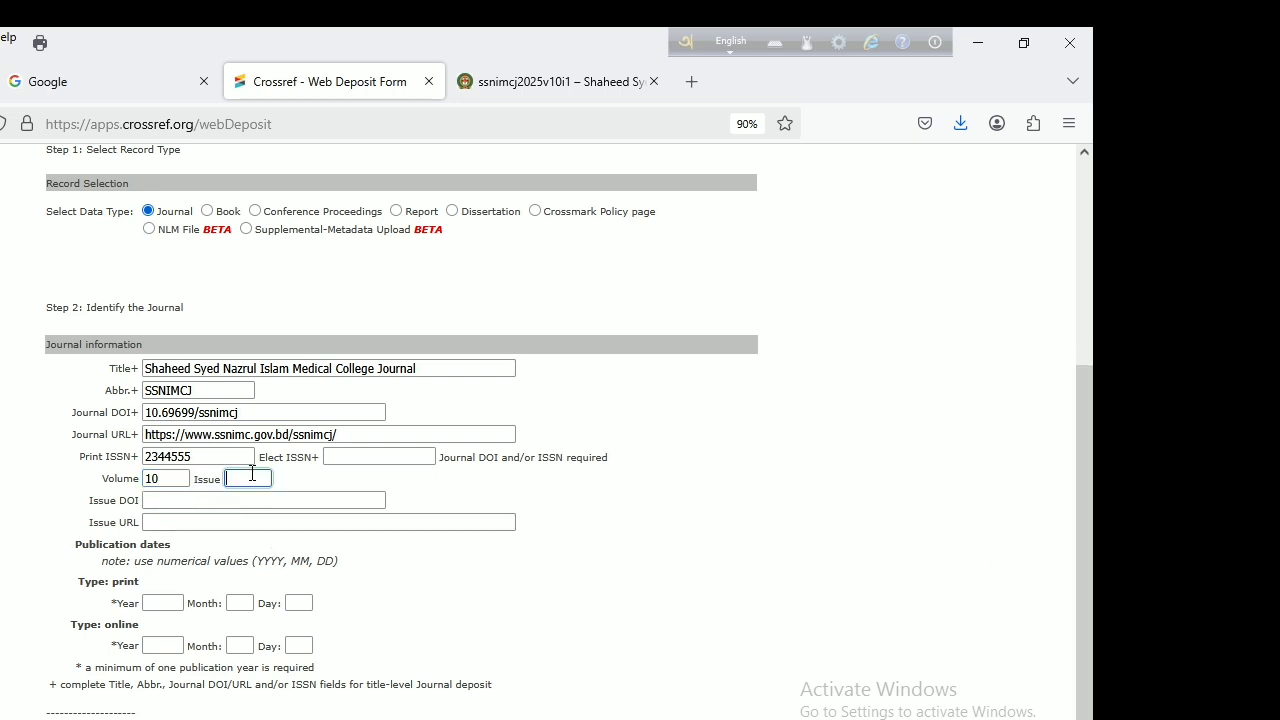
pyautogui.write('1')
# Step: Copy the issue DOI from the Notepad file into the form's issue DOI, shortened to 10.69699/ssnimcj2025v10i1
pyautogui.click(232, 500)
pyautogui.click(228, 500)
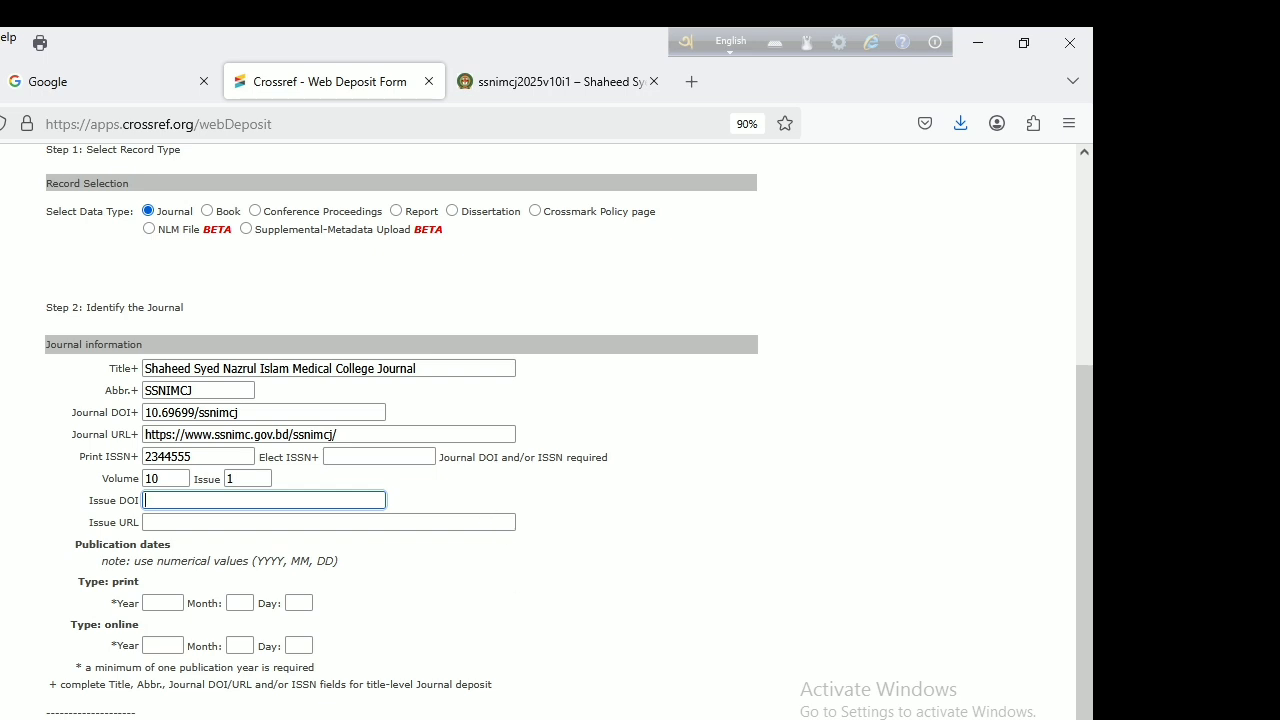
pyautogui.hotkey('alt', 'Tab')
pyautogui.moveTo(414, 140); pyautogui.dragTo(655, 137)
pyautogui.hotkey('ctrl', 'c')
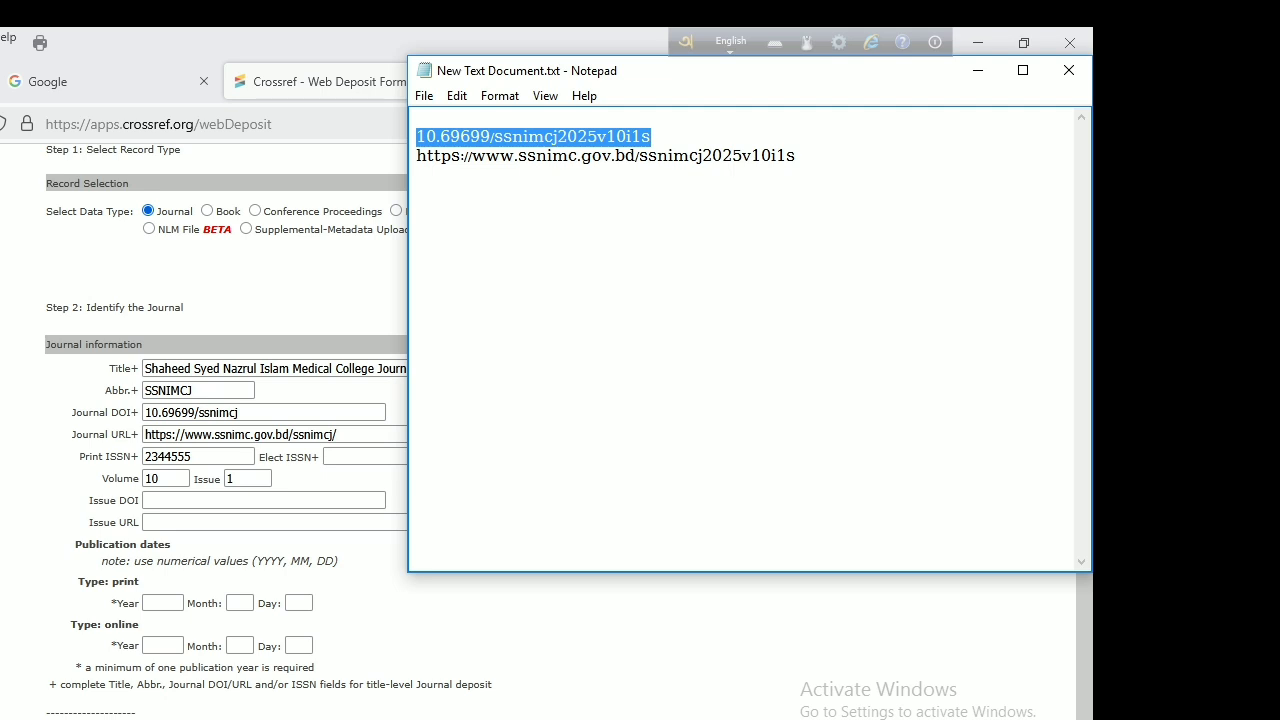
pyautogui.click(231, 502)
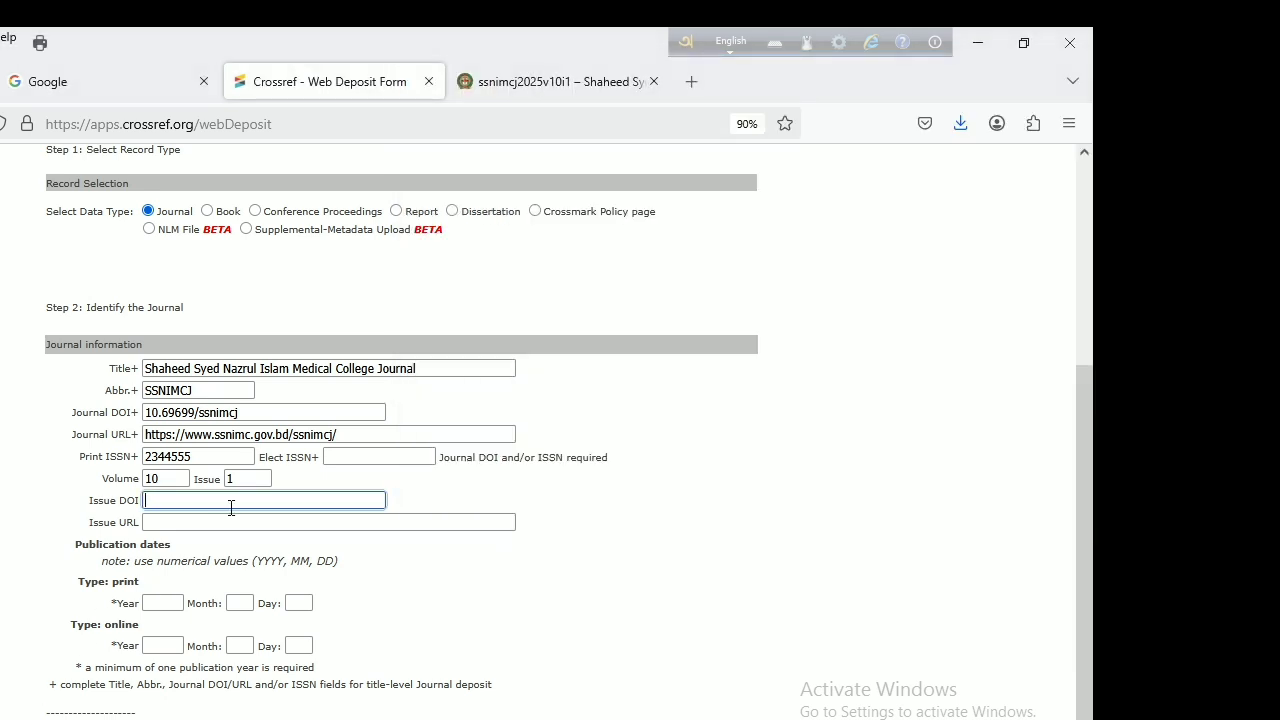
pyautogui.hotkey('ctrl', 'v')
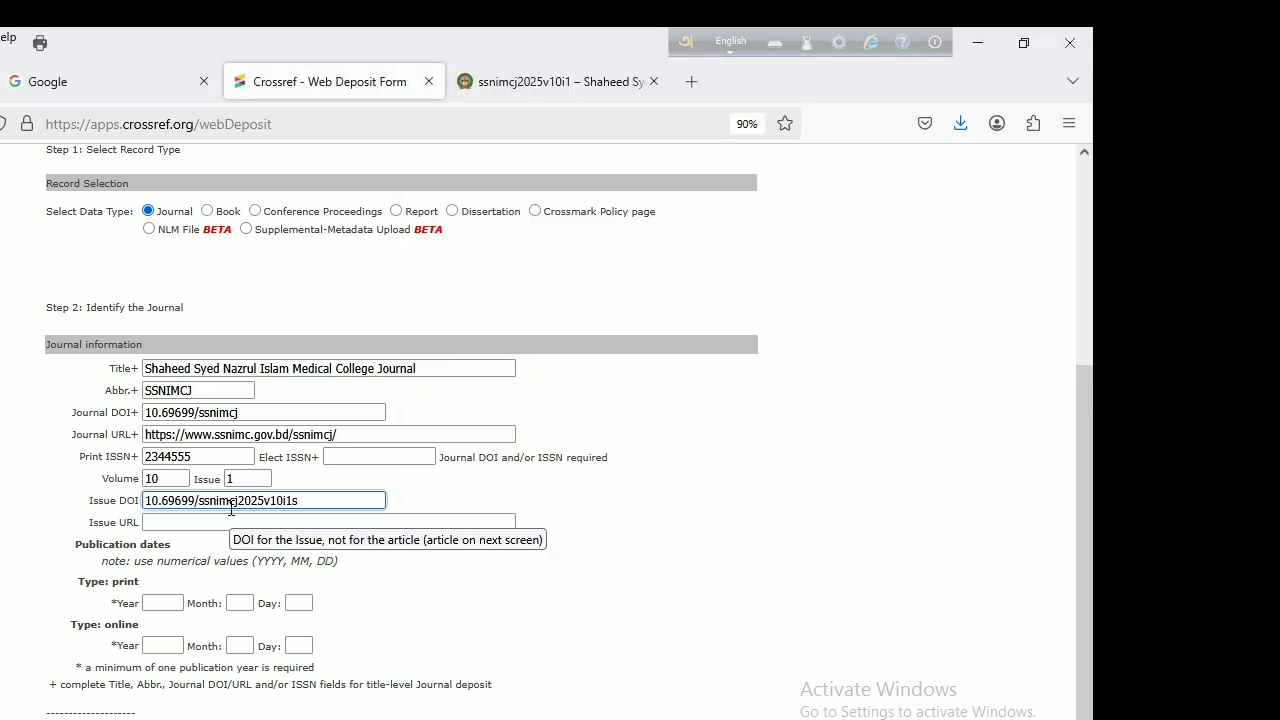
pyautogui.press('BackSpace')
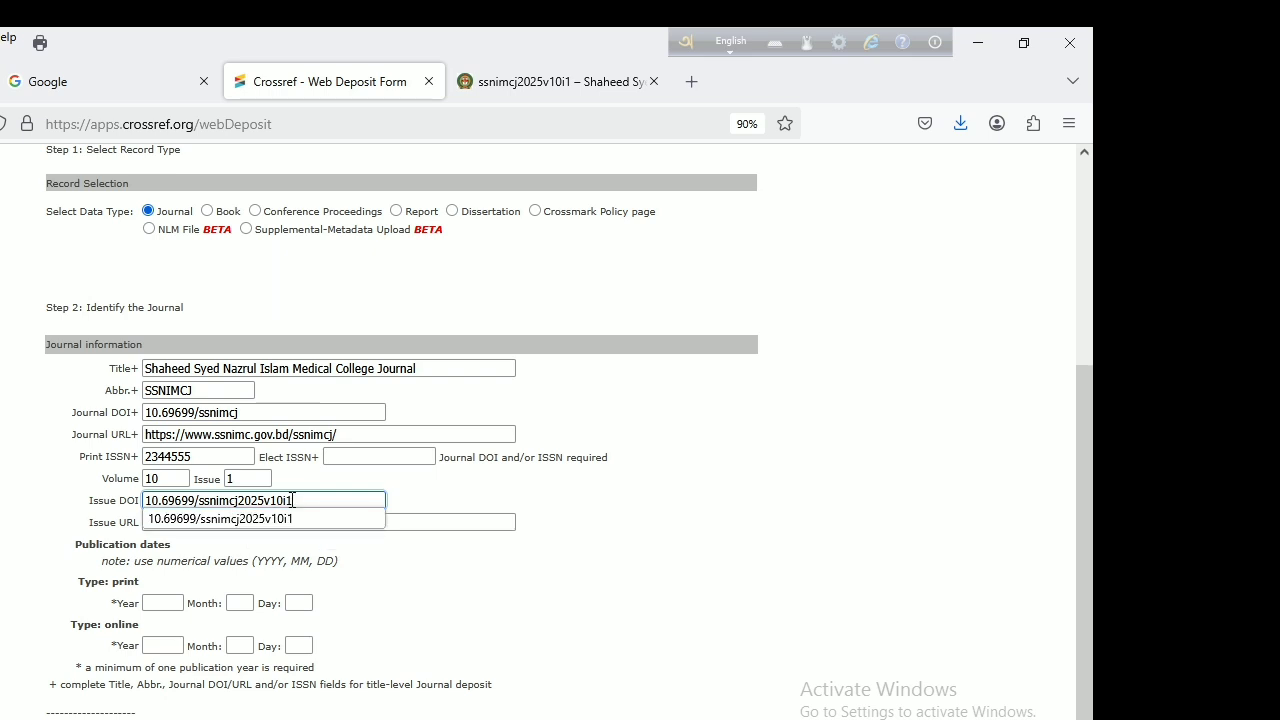
pyautogui.click(316, 519)
pyautogui.click(296, 522)
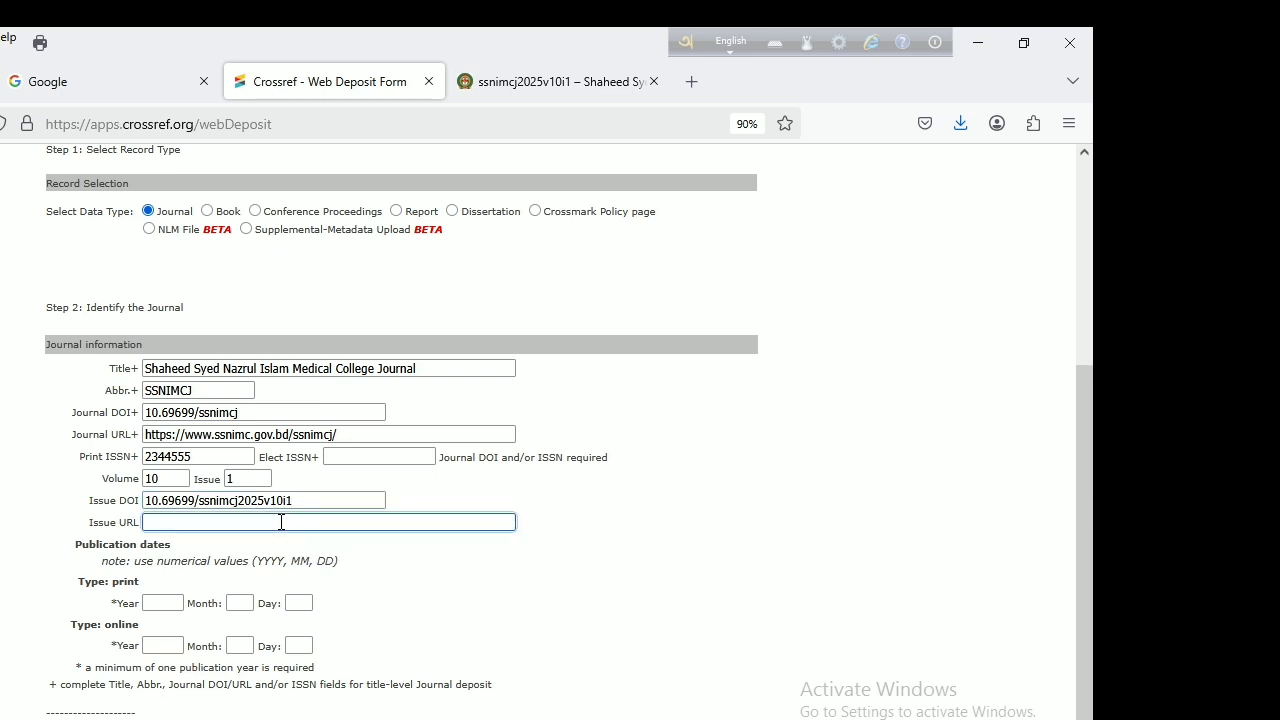
pyautogui.write('h')
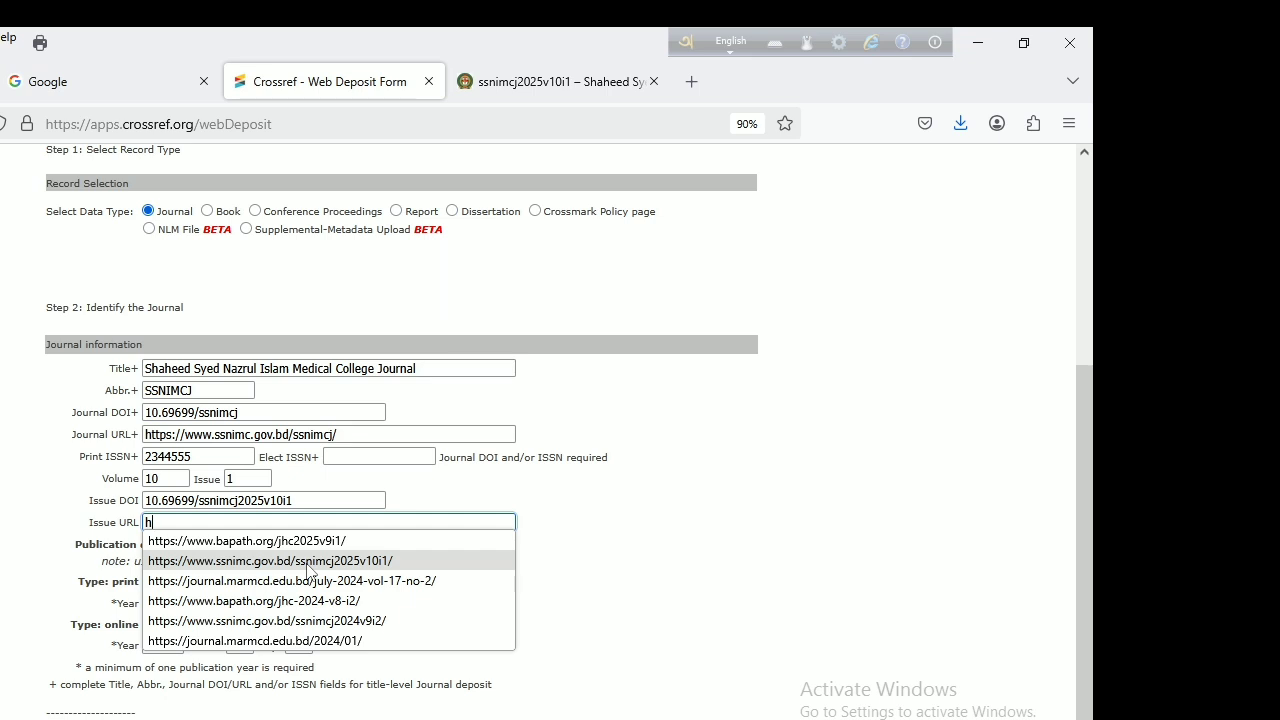
pyautogui.click(310, 563)
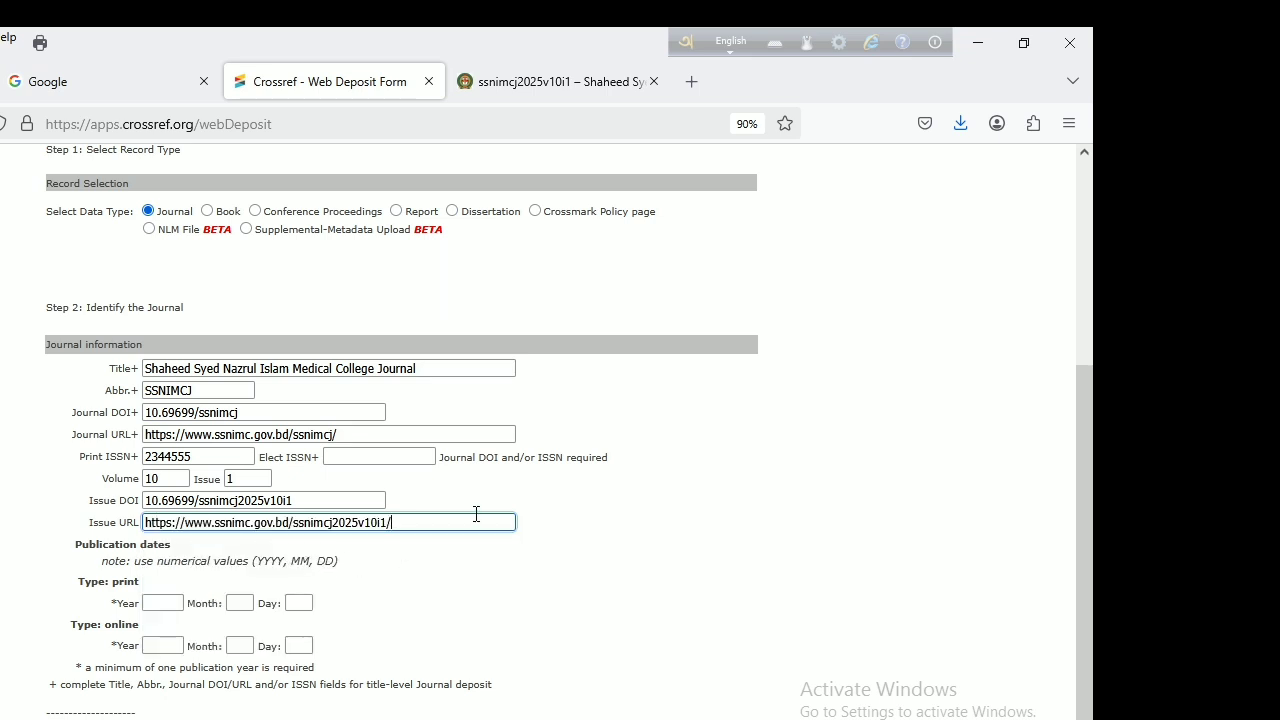
pyautogui.press('BackSpace')
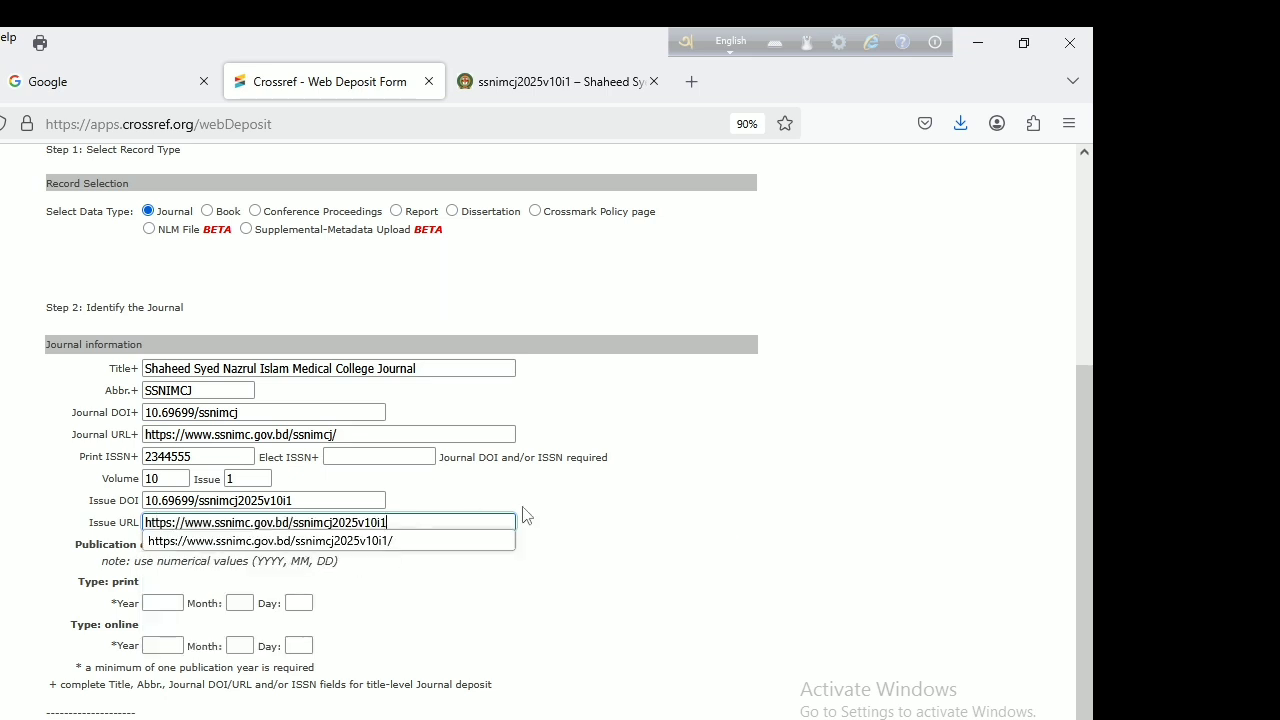
pyautogui.click(628, 503)
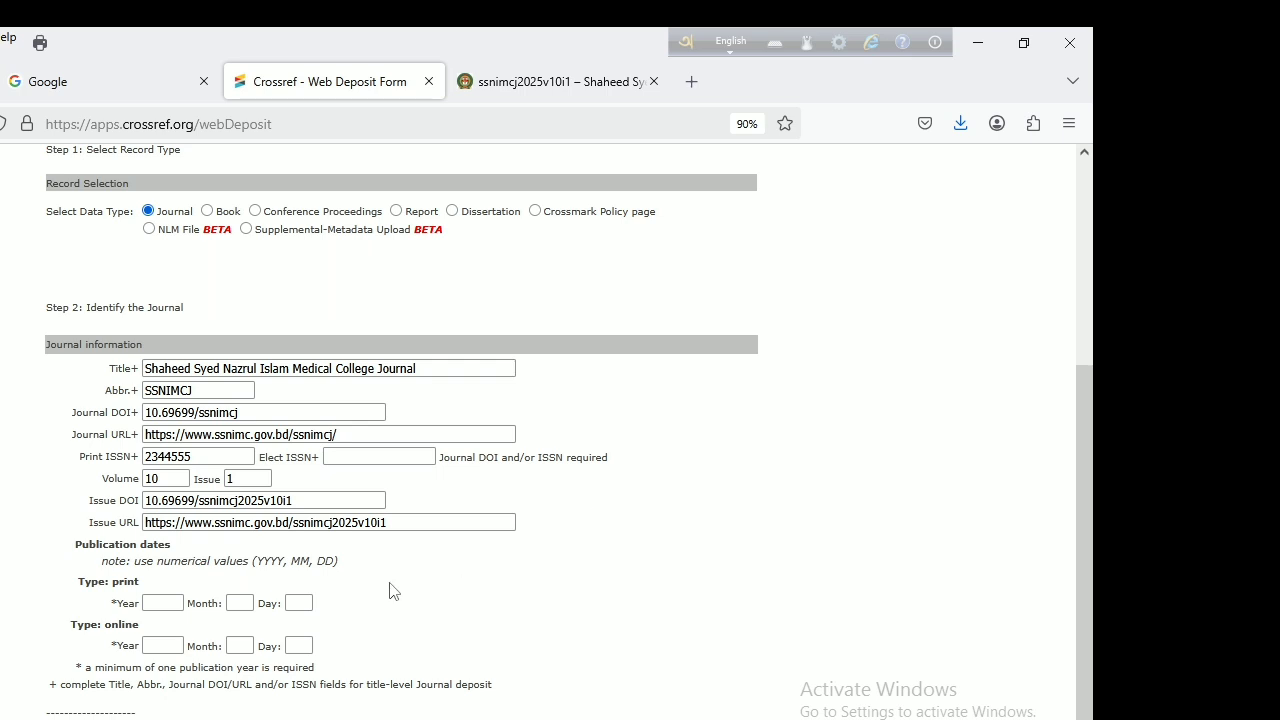
# Step: Set the print publication date to year 2025, month 01, day 01
pyautogui.click(176, 605)
pyautogui.write('2025')
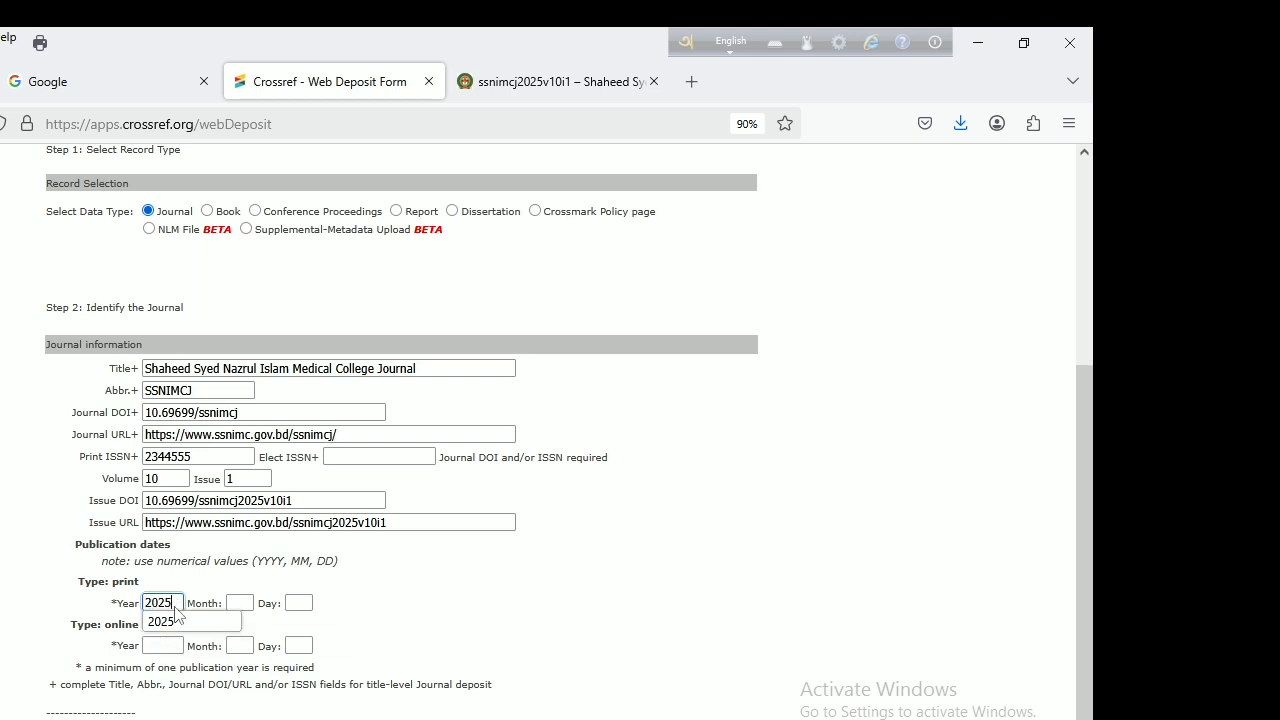
pyautogui.click(246, 605)
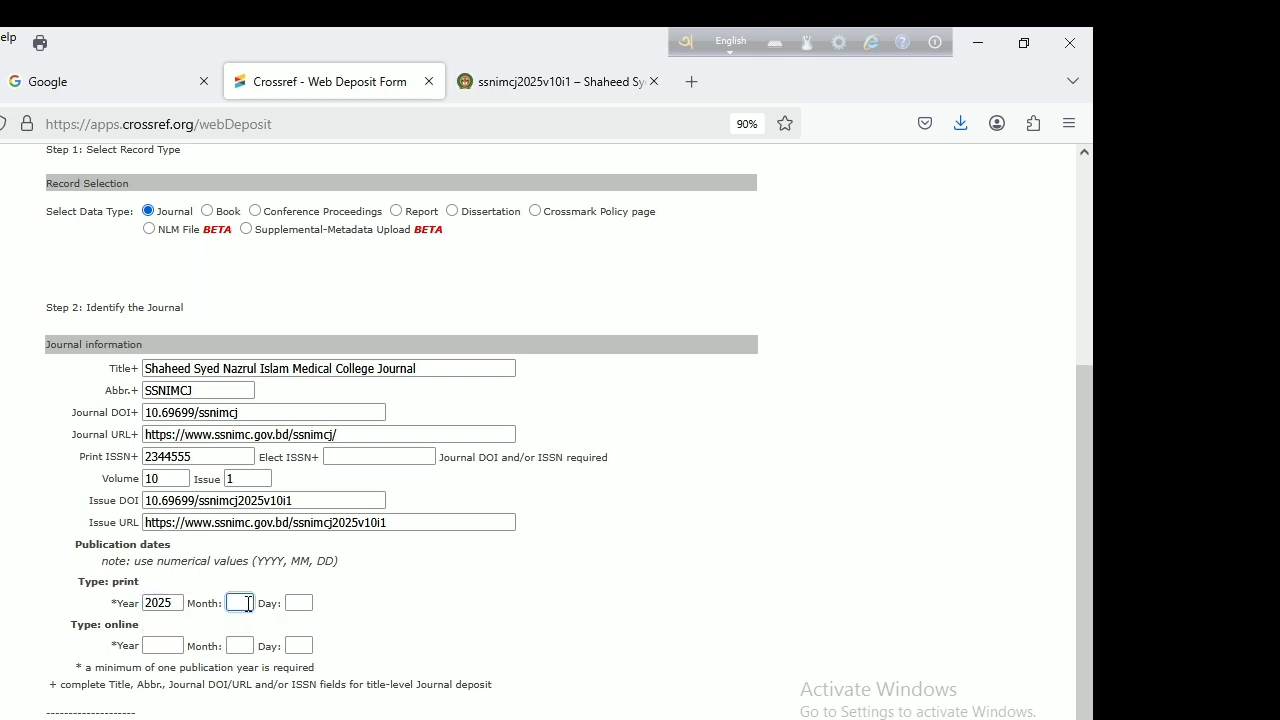
pyautogui.write('01')
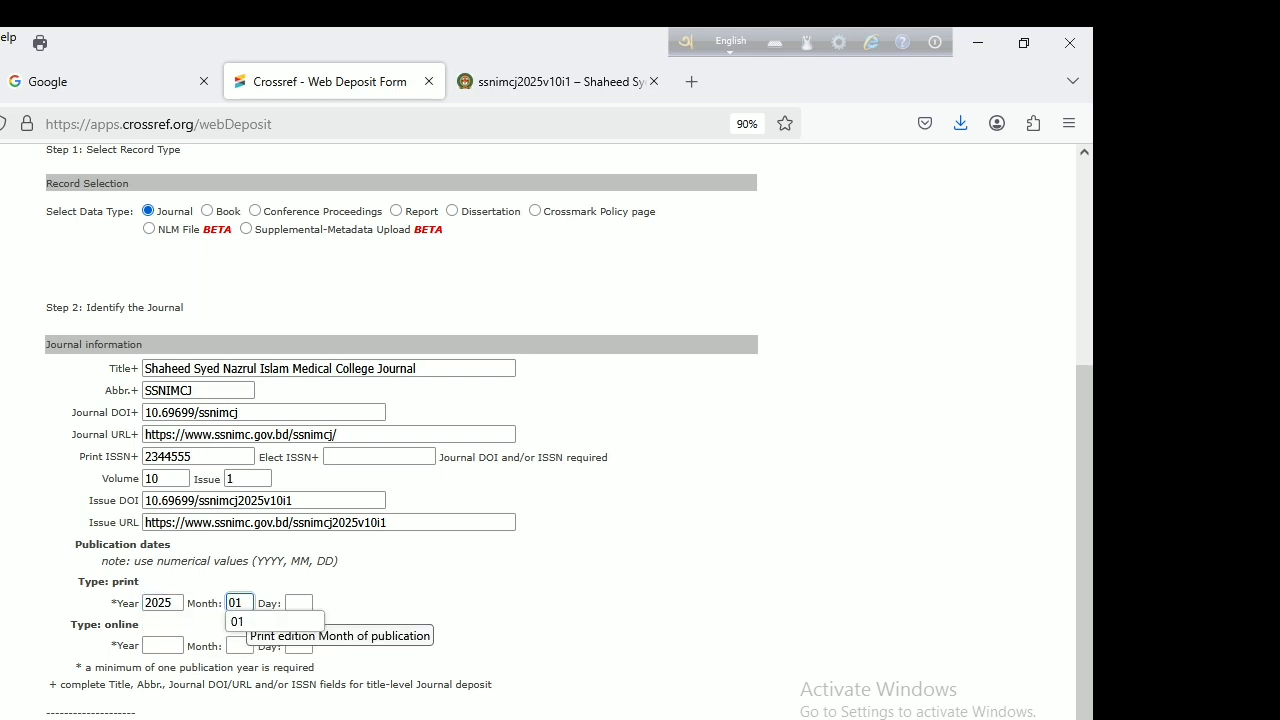
pyautogui.click(298, 603)
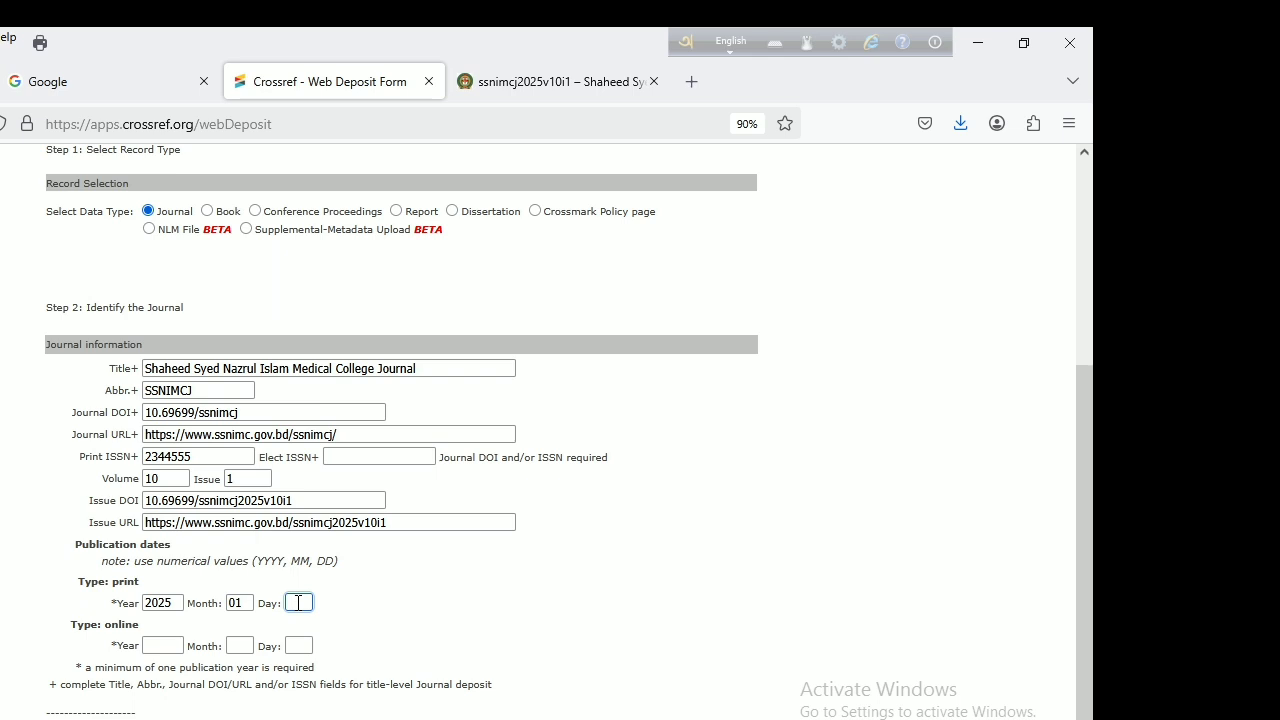
pyautogui.write('01')
pyautogui.click(410, 596)
# Step: Set the online publication date to year 2025, month 01, day 01
pyautogui.click(168, 652)
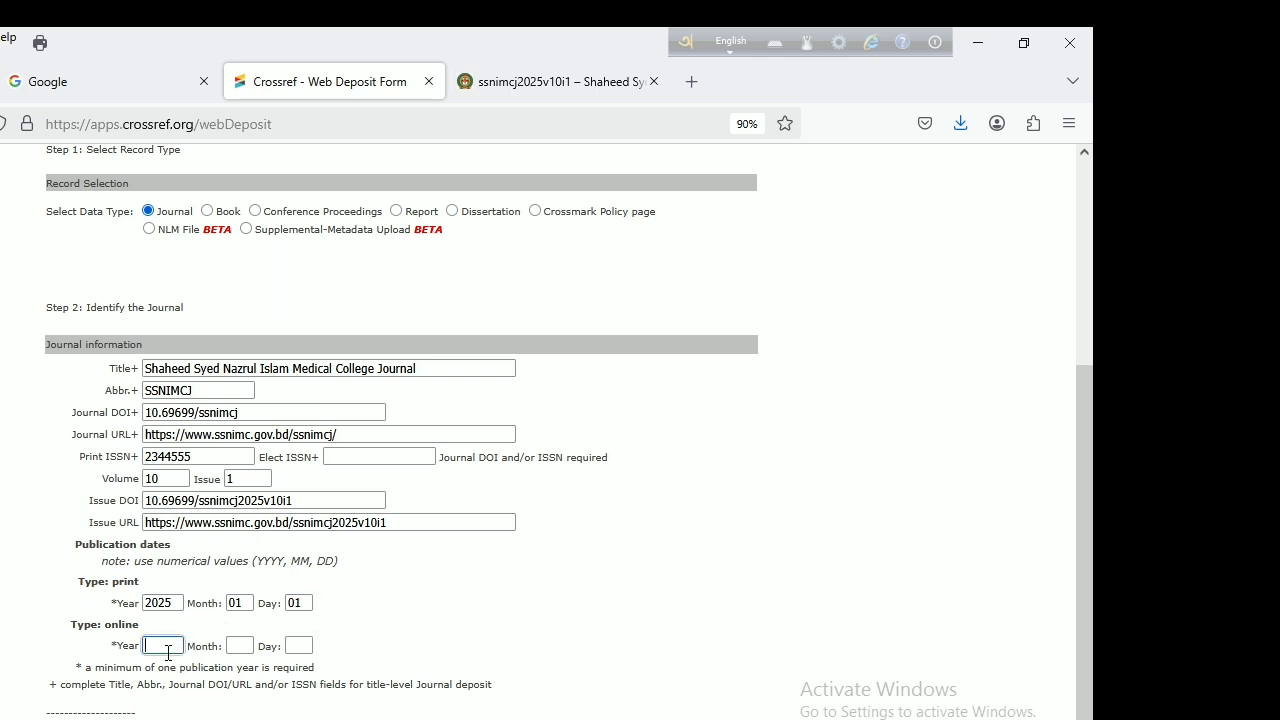
pyautogui.write('20')
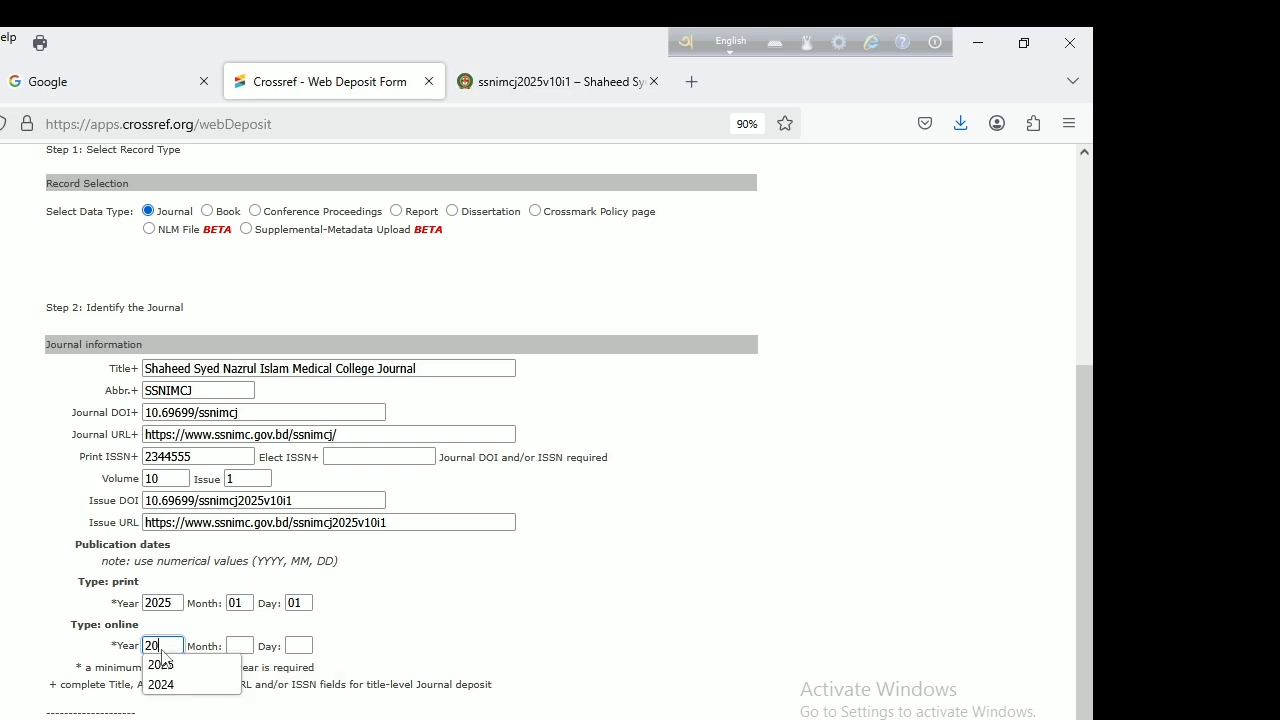
pyautogui.write('25')
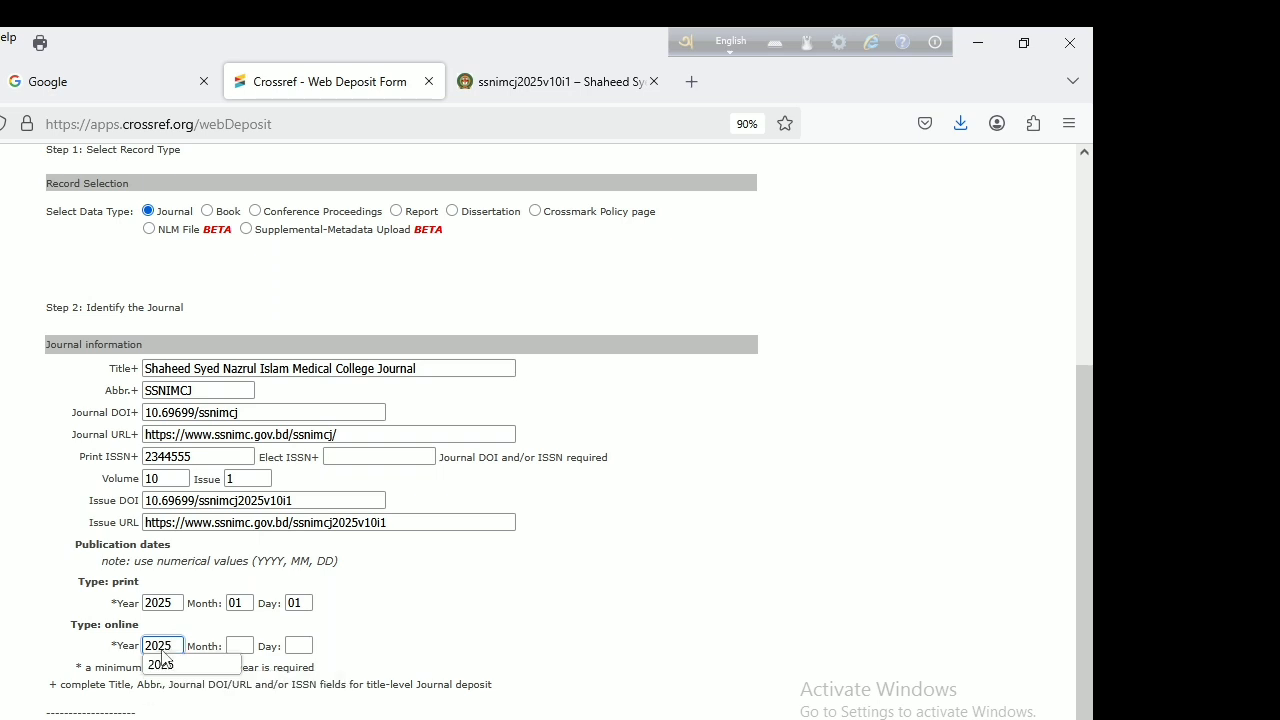
pyautogui.click(237, 646)
pyautogui.write('01')
pyautogui.click(292, 645)
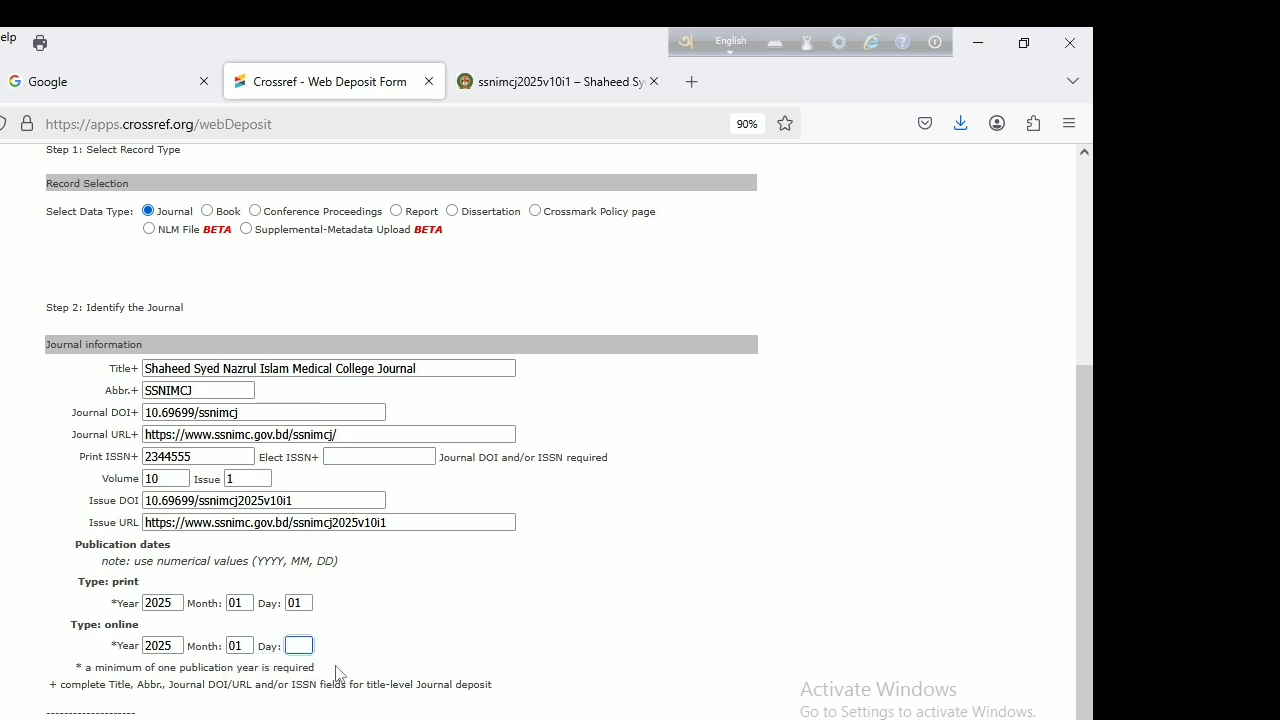
pyautogui.write('01')
pyautogui.click(334, 665)
pyautogui.click(486, 603)
# Step: Check the journal's ISSN on the cover image a-sn2025v10i1cover1.jpg in the ssnimcj_2025_v10_i1 folder, and return to the deposit form
pyautogui.hotkey('alt', 'Tab')
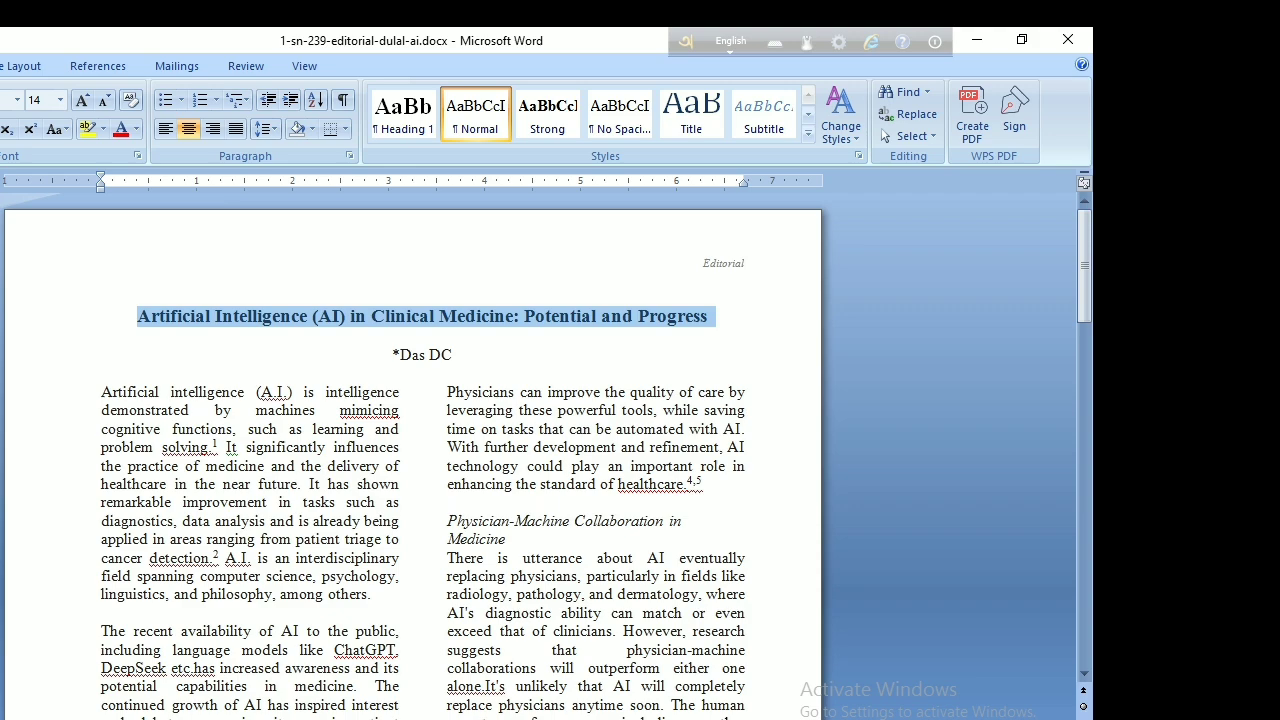
pyautogui.hotkey('alt', 'Tab')
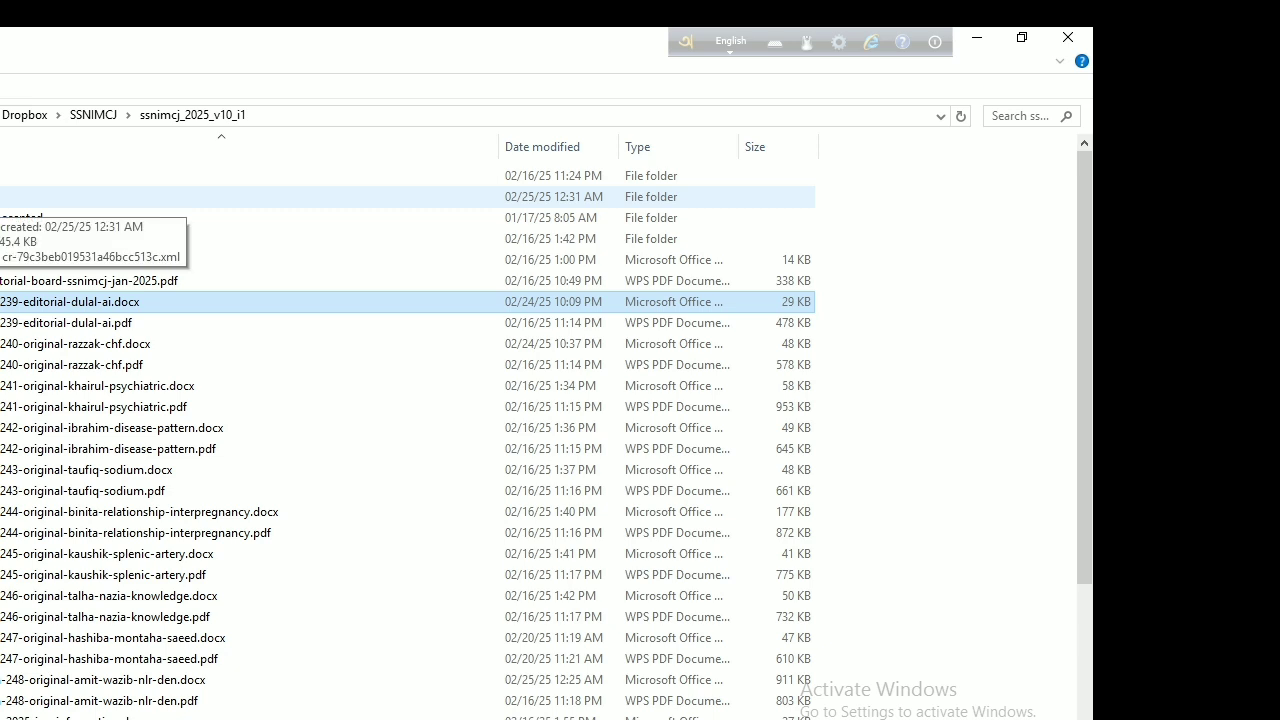
pyautogui.click(10, 196)
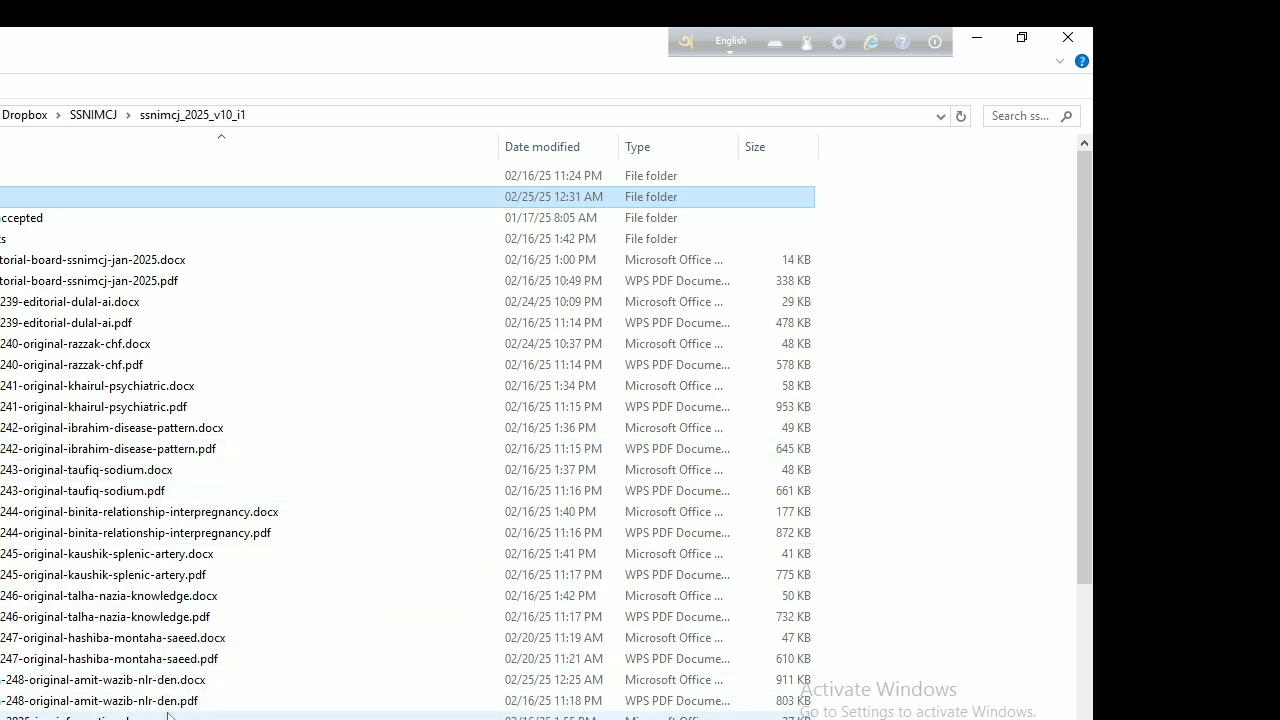
pyautogui.scroll(-3, 208, 702)
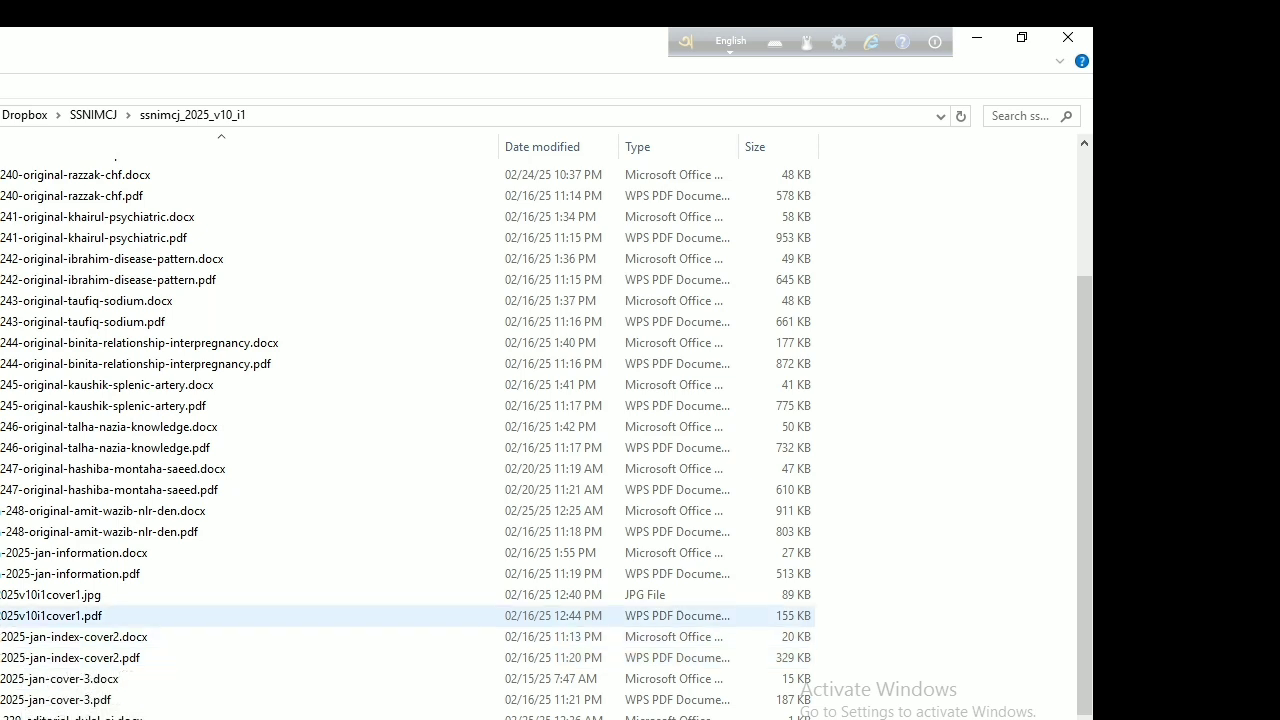
pyautogui.click(10, 595)
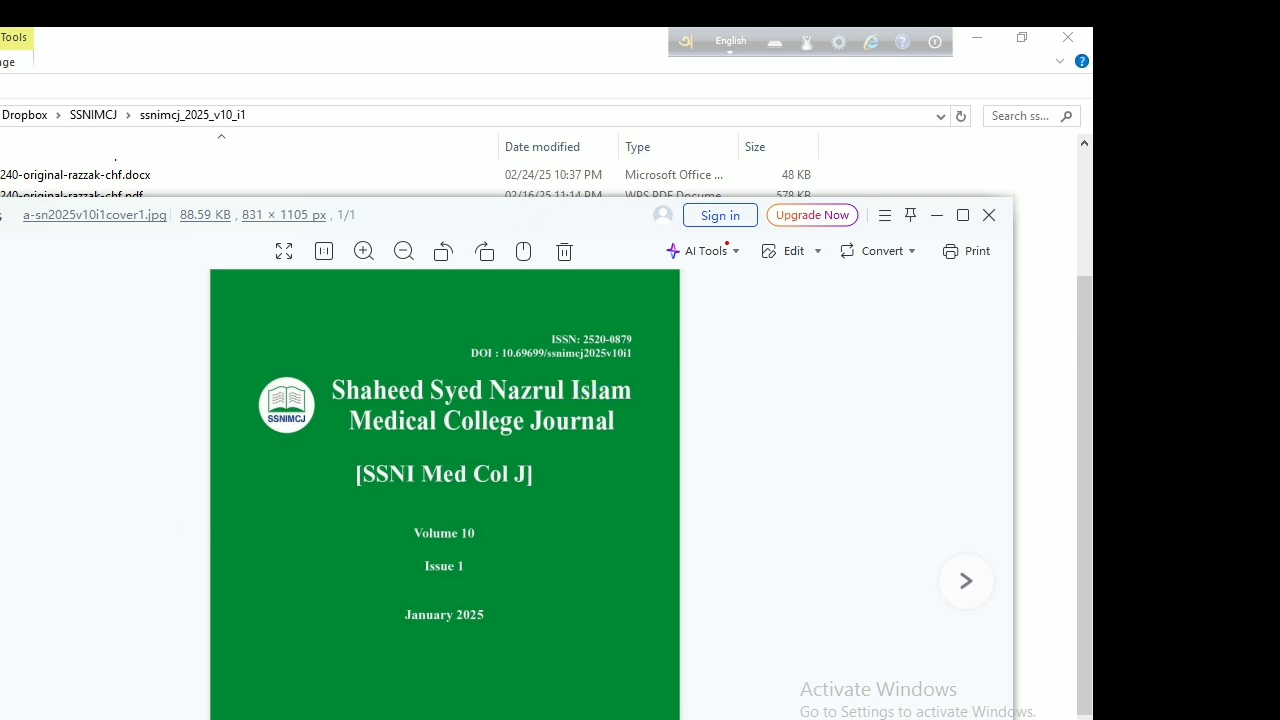
pyautogui.hotkey('alt', 'Tab')
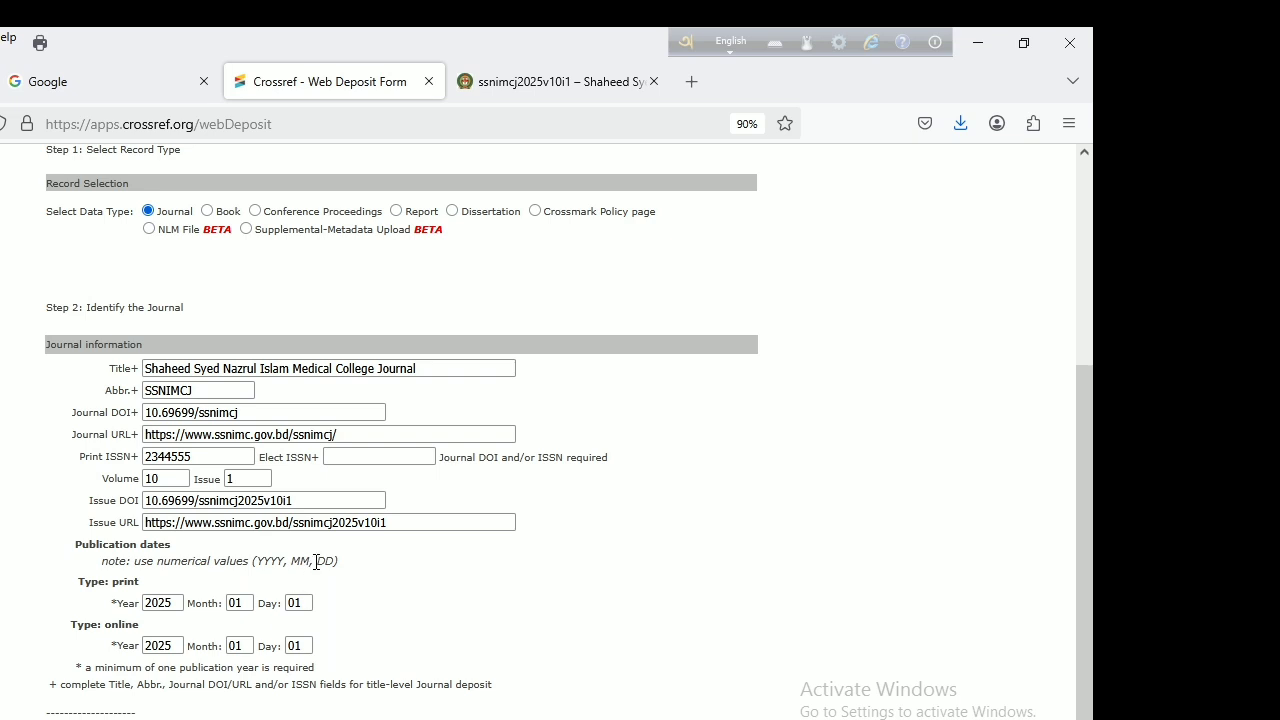
# Step: Replace the journal's print ISSN with 25200879
pyautogui.click(193, 457)
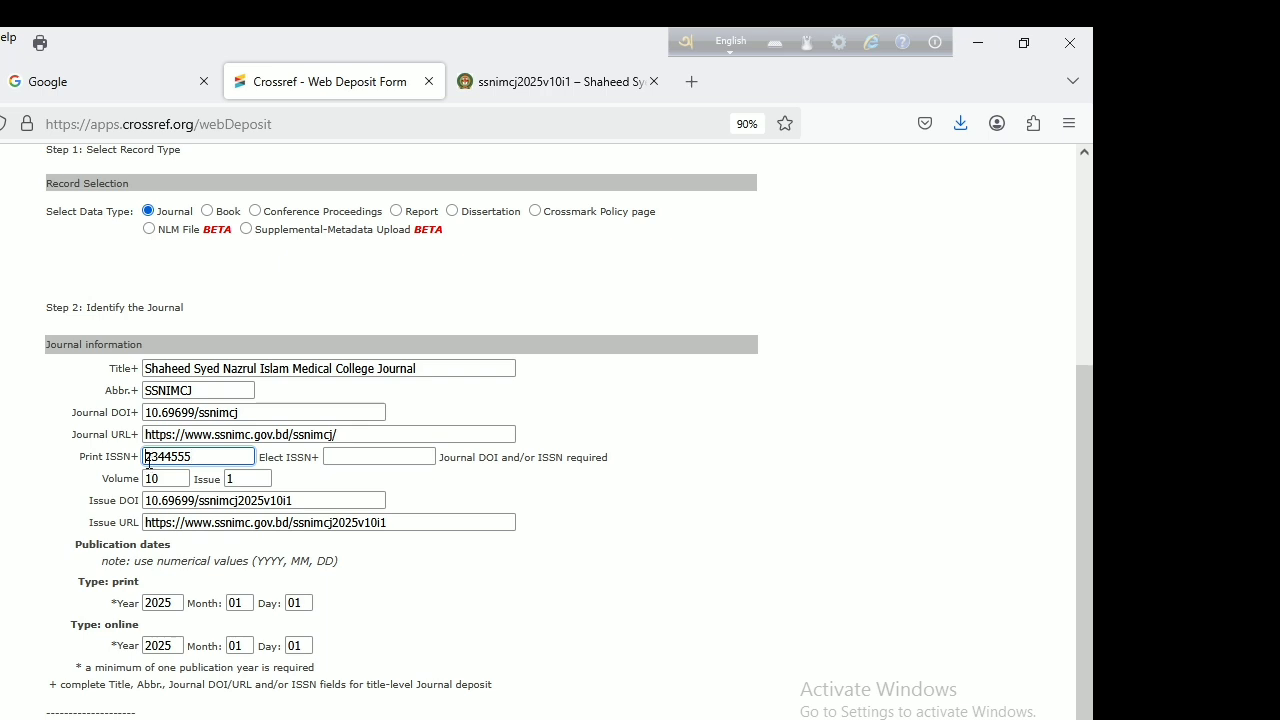
pyautogui.press('BackSpace')
pyautogui.press('BackSpace')
pyautogui.press('BackSpace')
pyautogui.press('BackSpace')
pyautogui.press('BackSpace')
pyautogui.press('BackSpace')
pyautogui.press('BackSpace')
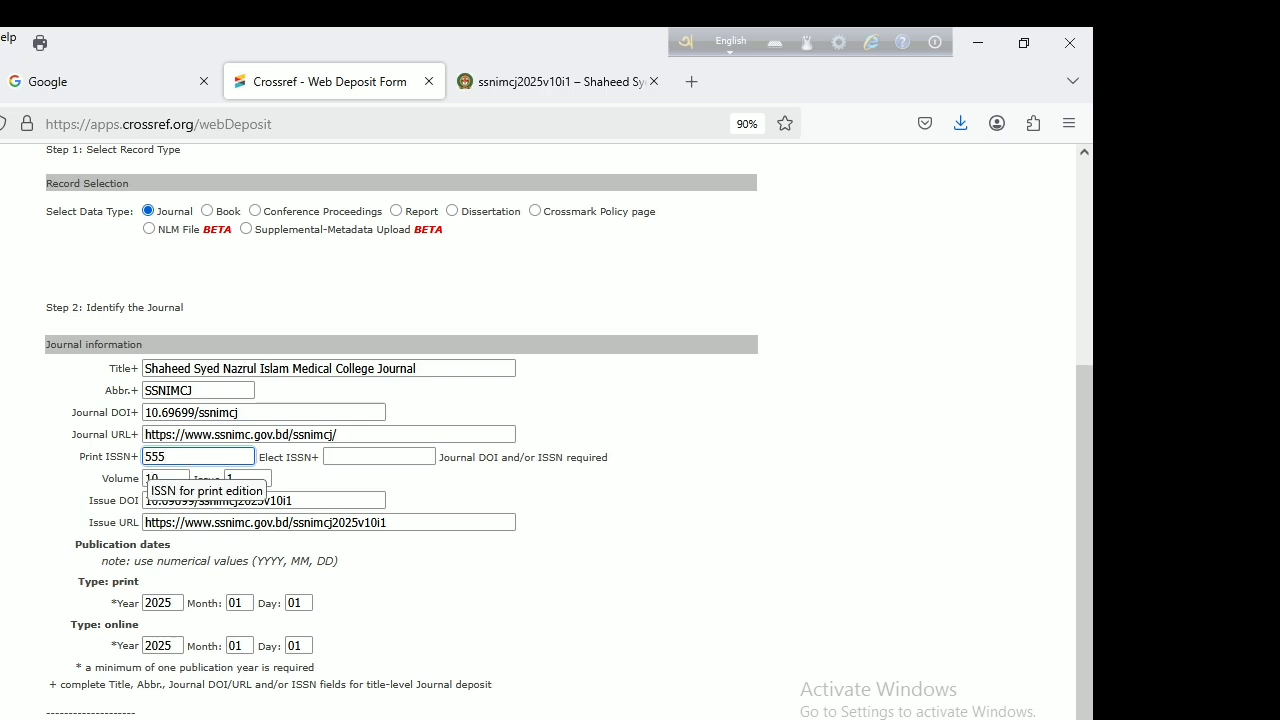
pyautogui.write('2')
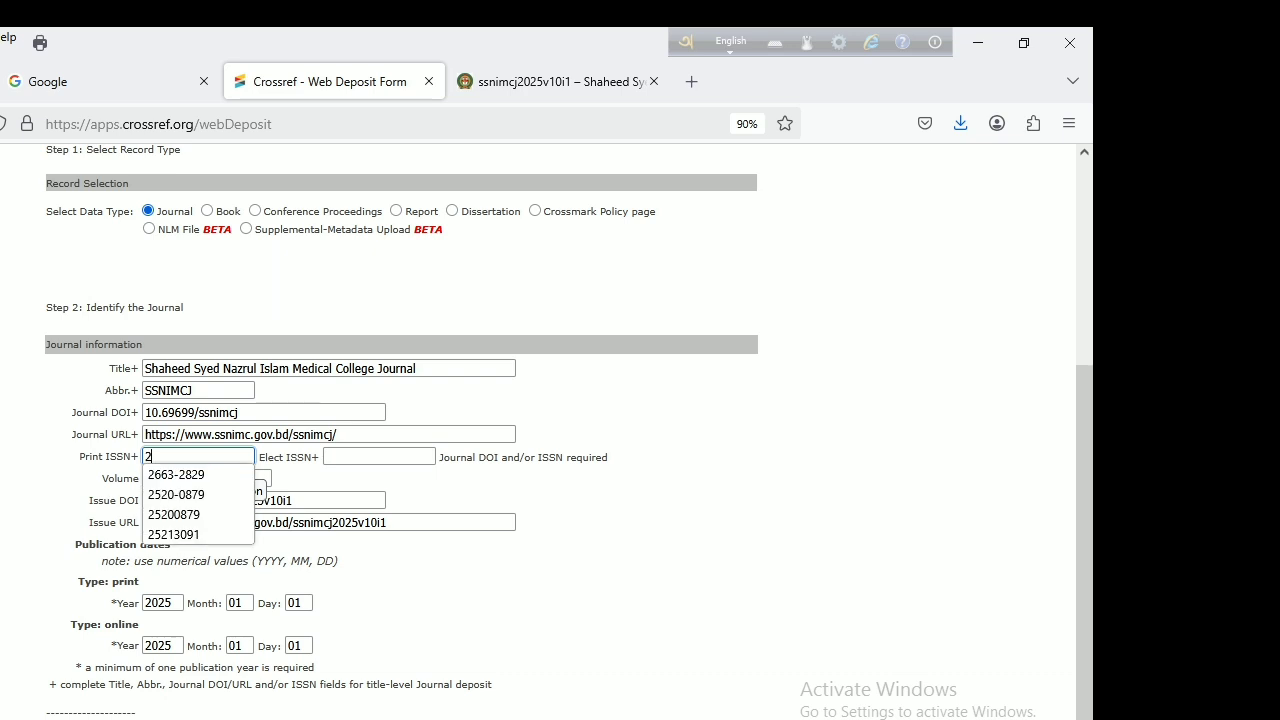
pyautogui.write('520')
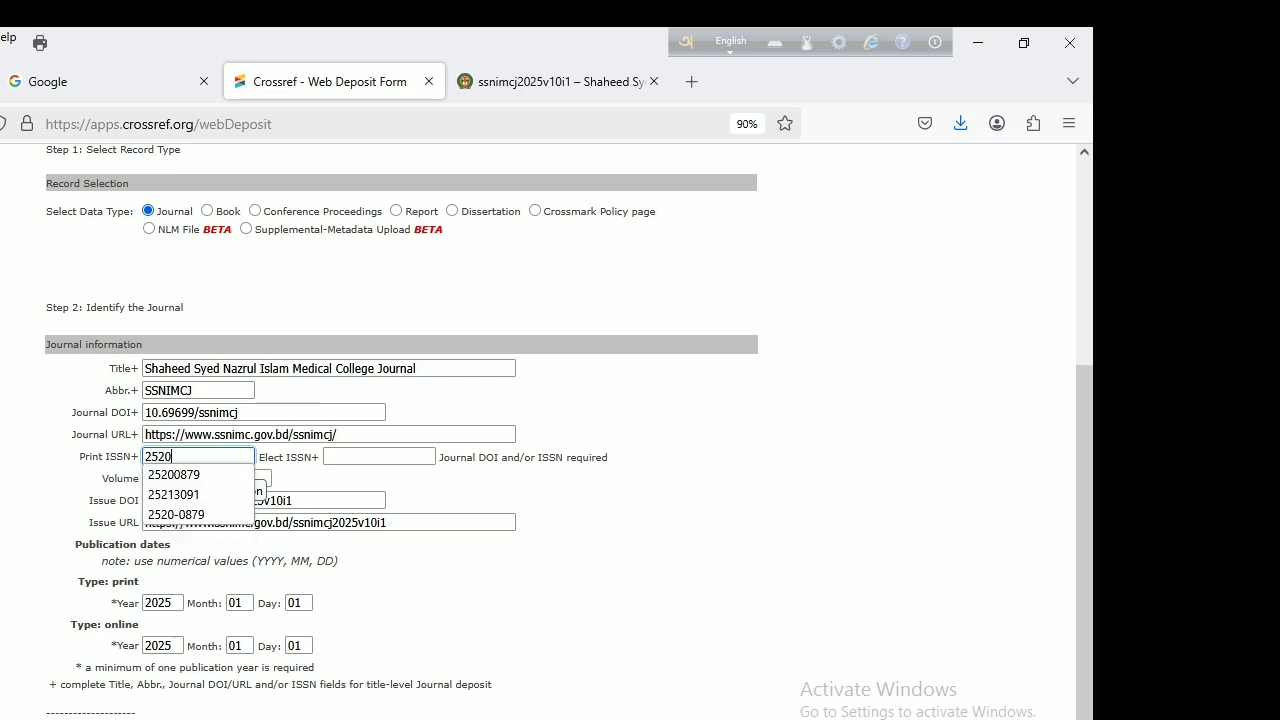
pyautogui.write('08')
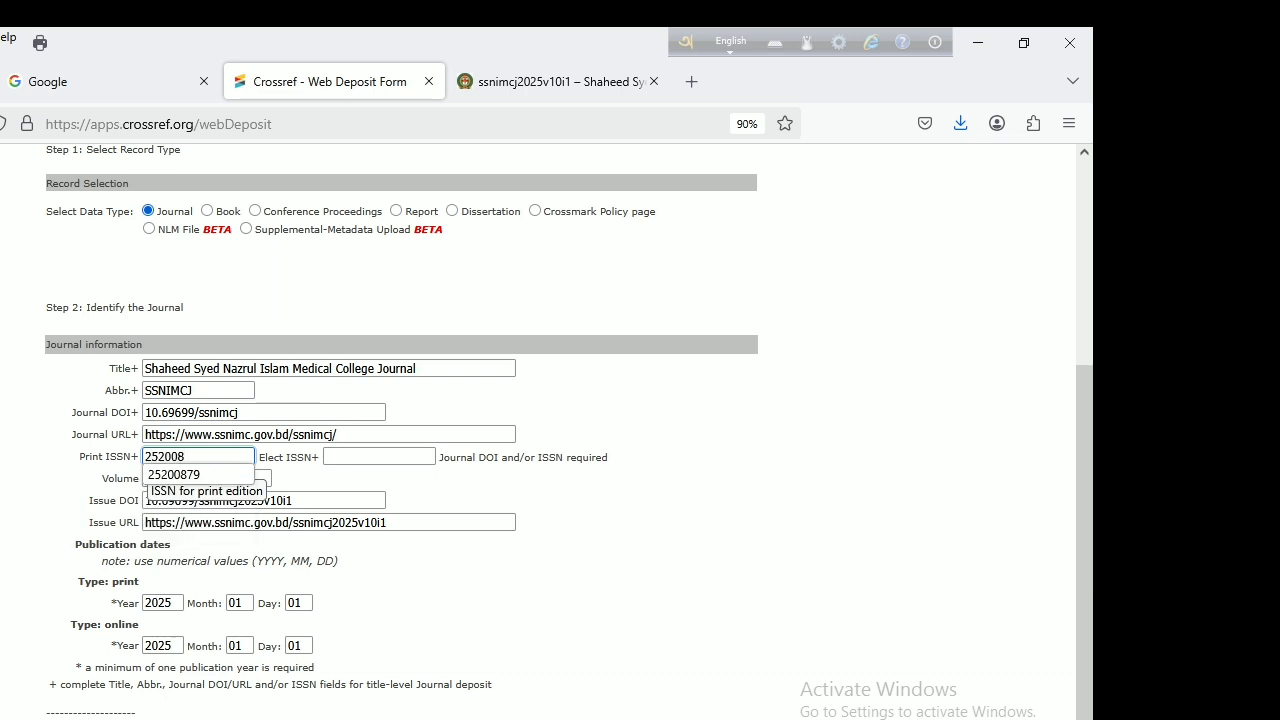
pyautogui.write('79')
pyautogui.click(187, 477)
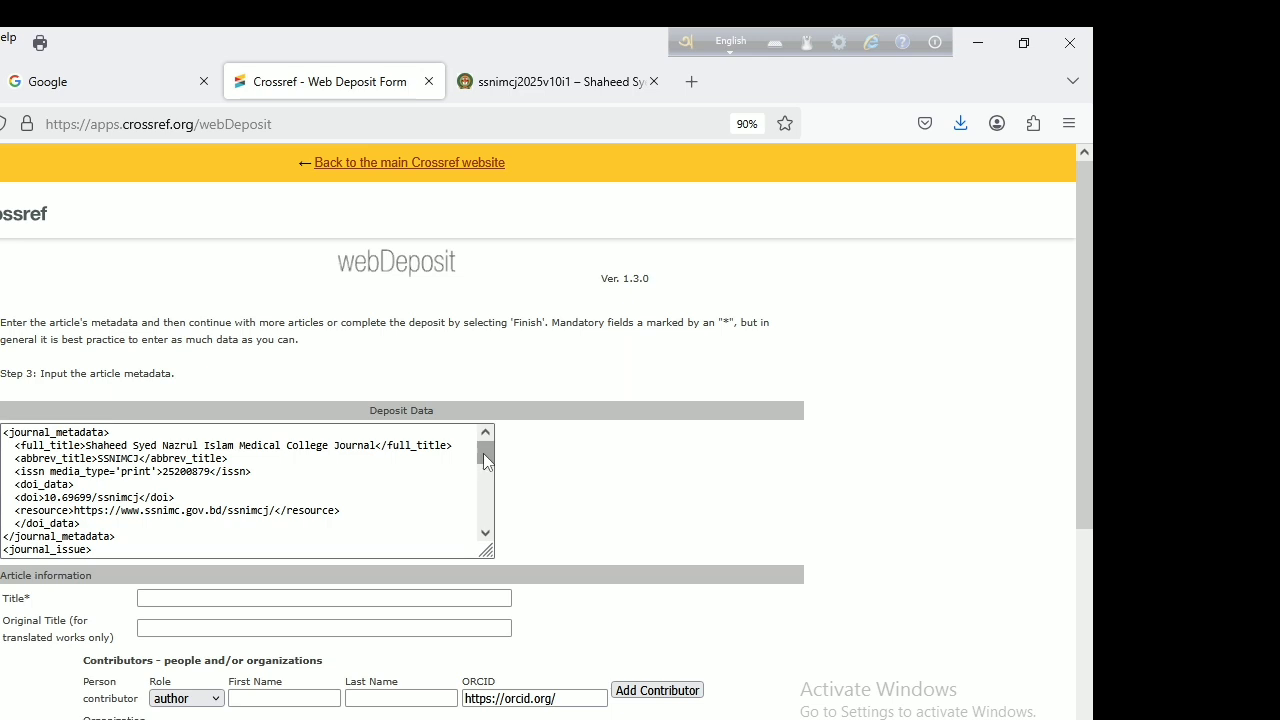
# Step: Review the journal and issue metadata in the deposit data, and look over the article information fields
pyautogui.moveTo(483, 453); pyautogui.dragTo(490, 532)
pyautogui.scroll(6, 314, 522)
pyautogui.scroll(-6, 314, 522)
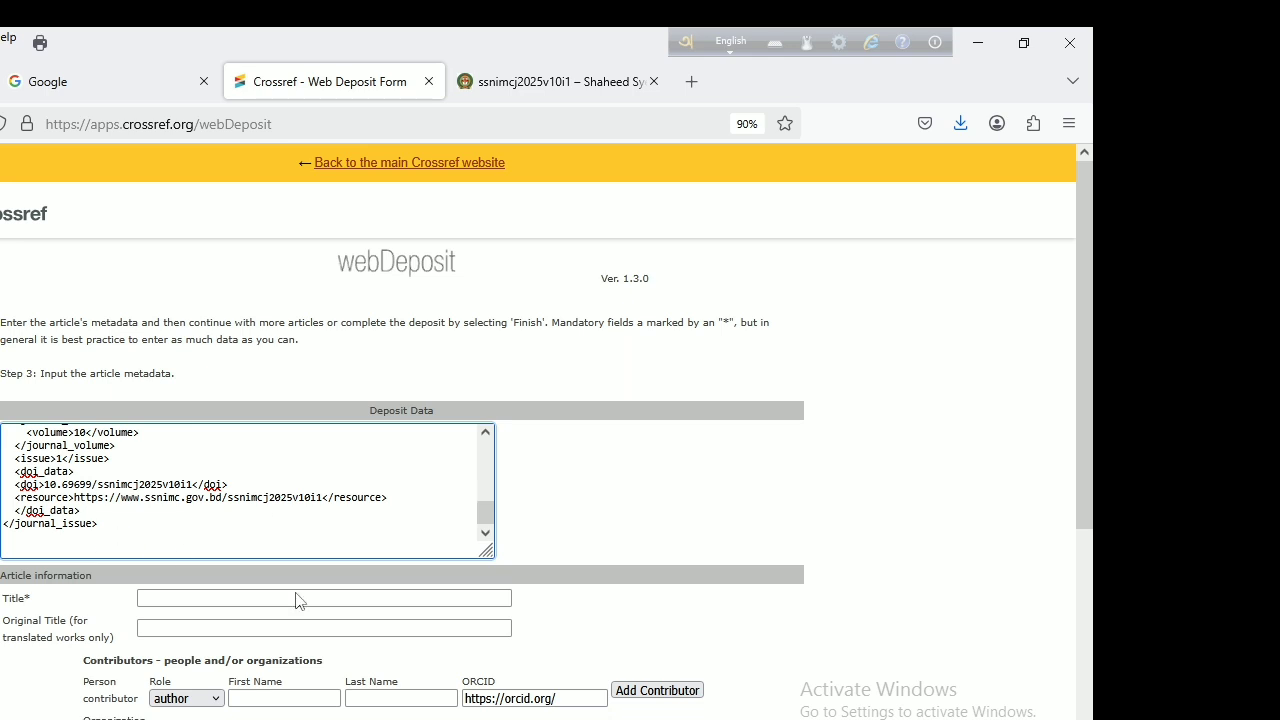
pyautogui.scroll(-3, 669, 651)
pyautogui.scroll(-2, 626, 640)
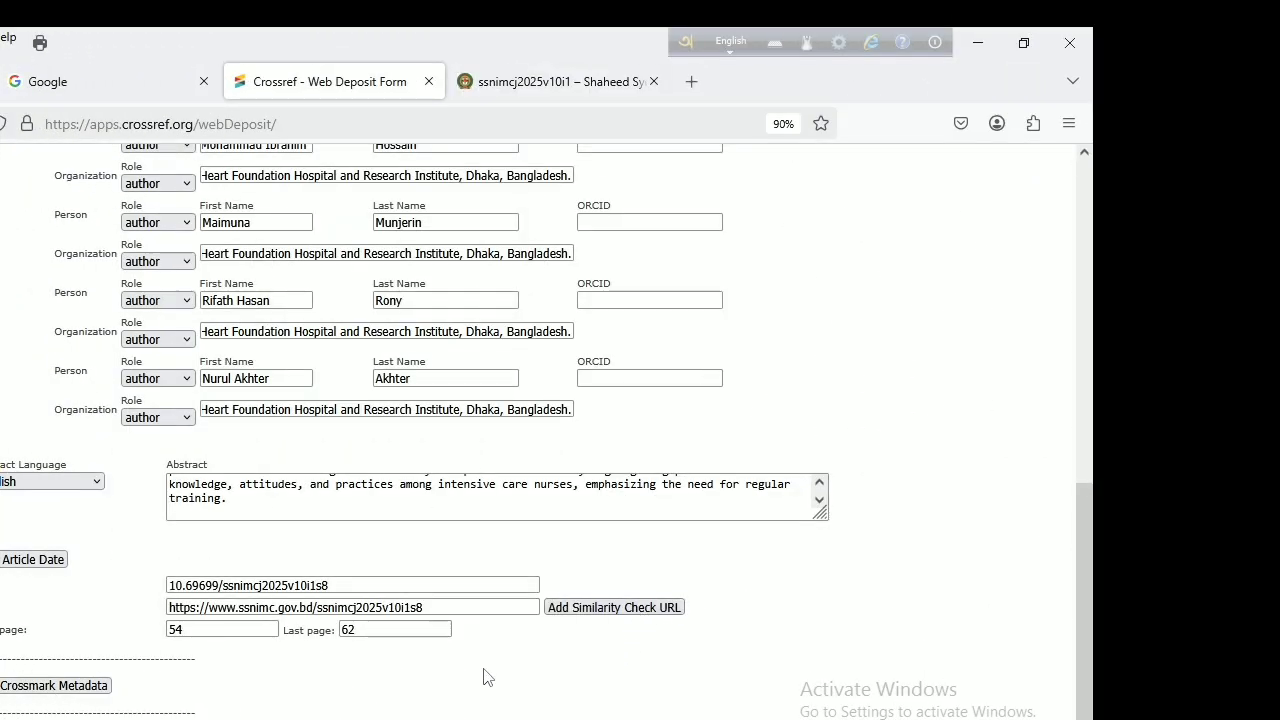
# Step: Review the filled article entry with DOI 10.69699/ssnimcj2025v10i1s8 and the article record at the end of the deposit data
pyautogui.scroll(4, 882, 505)
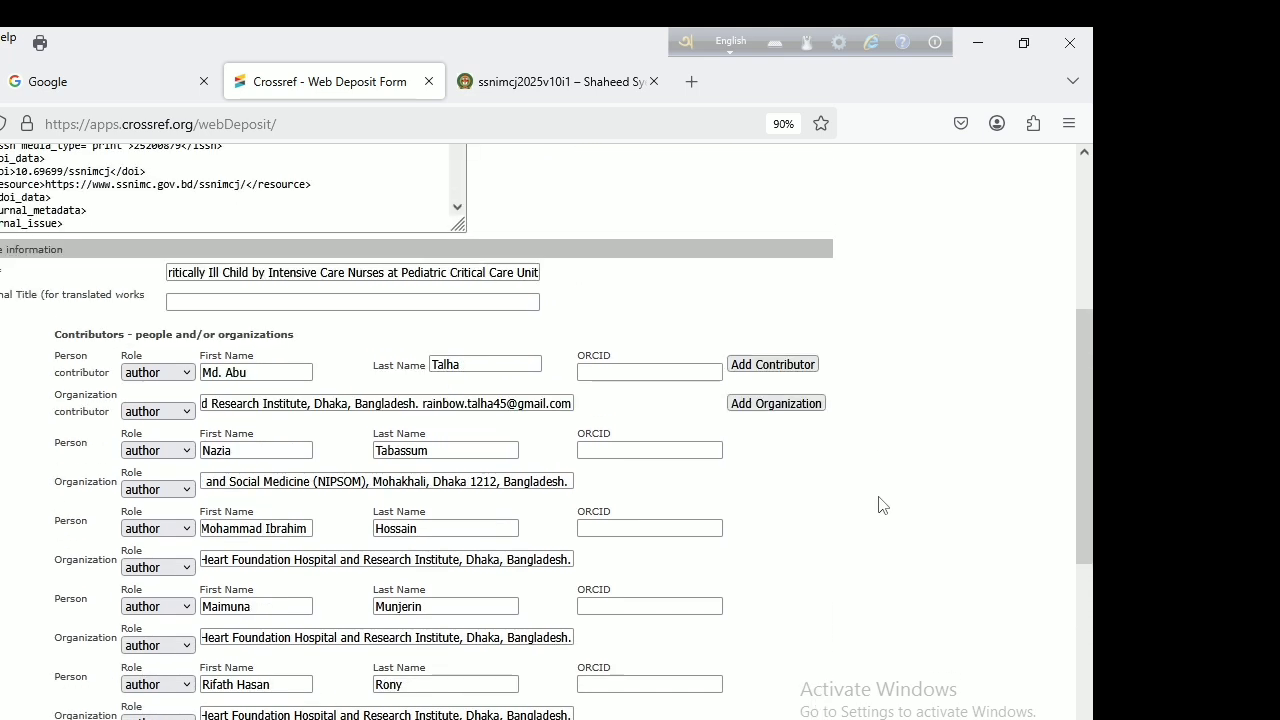
pyautogui.scroll(-4, 882, 505)
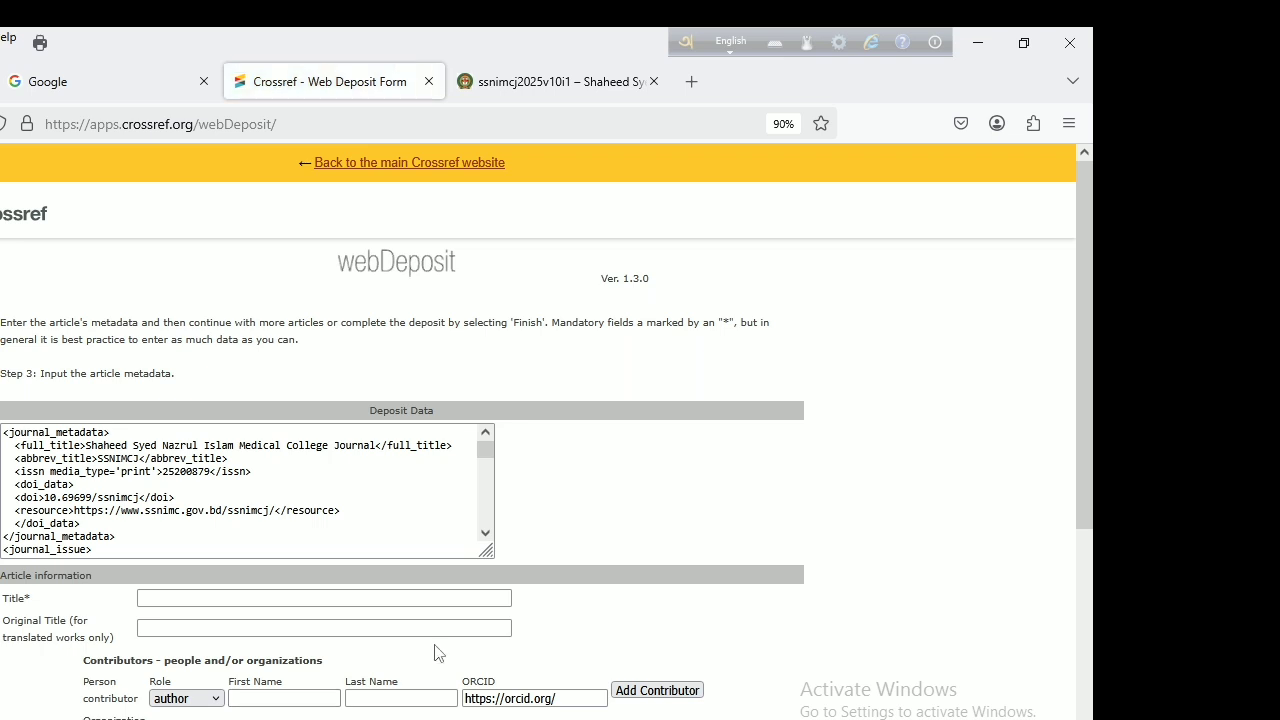
pyautogui.click(486, 455)
pyautogui.moveTo(486, 455); pyautogui.dragTo(488, 515)
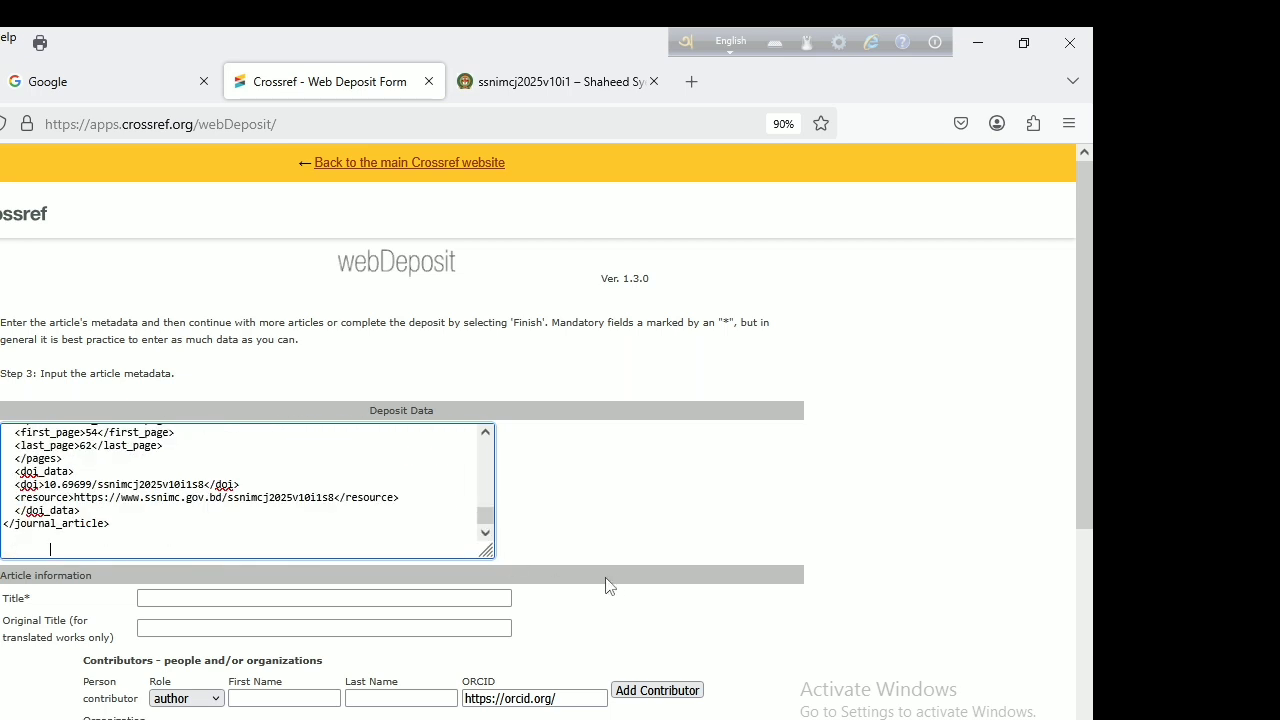
# Step: Switch to the ssnimcj_2025_v10_i1 folder and open the Word document of original article sn-247
pyautogui.scroll(-2, 711, 606)
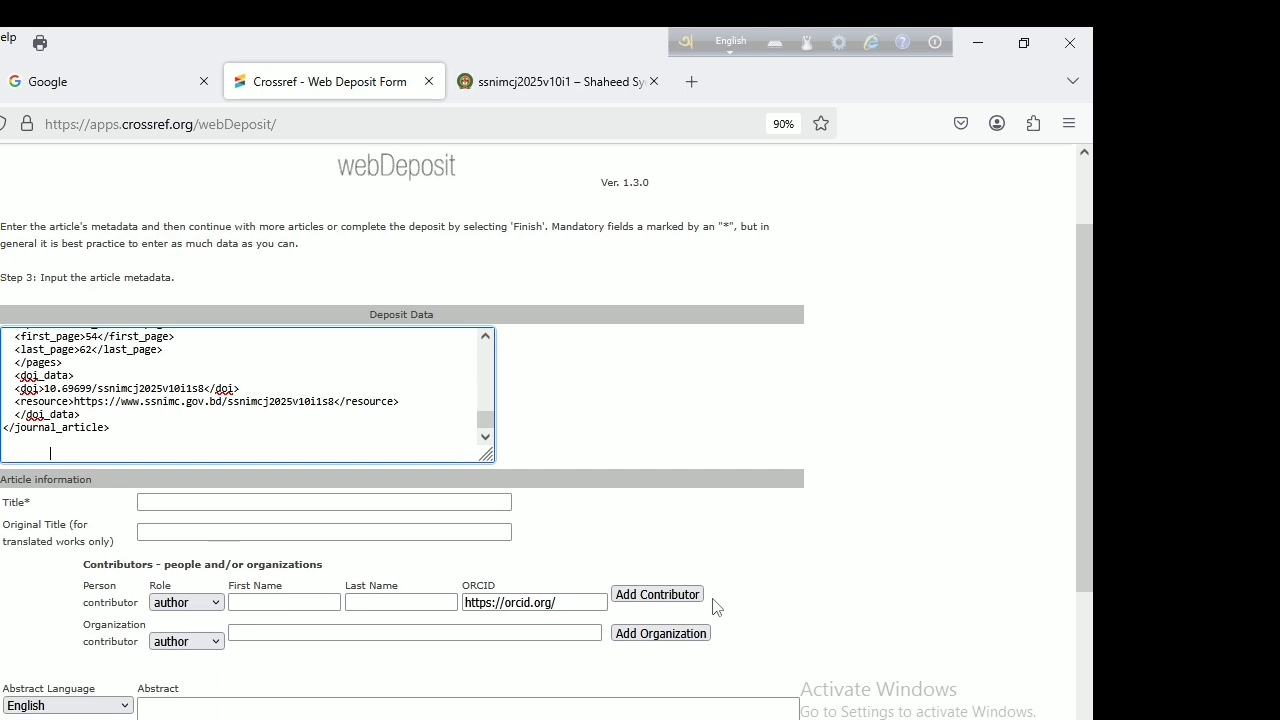
pyautogui.scroll(-1, 640, 553)
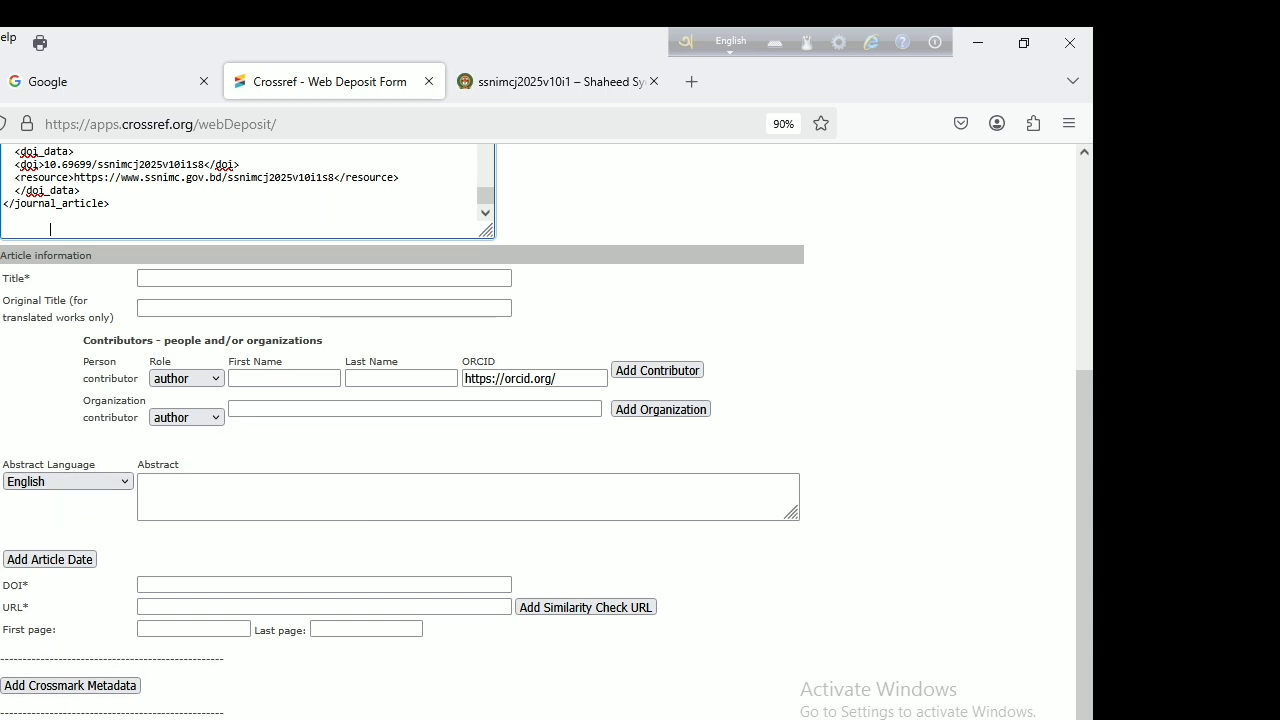
pyautogui.hotkey('alt', 'Tab')
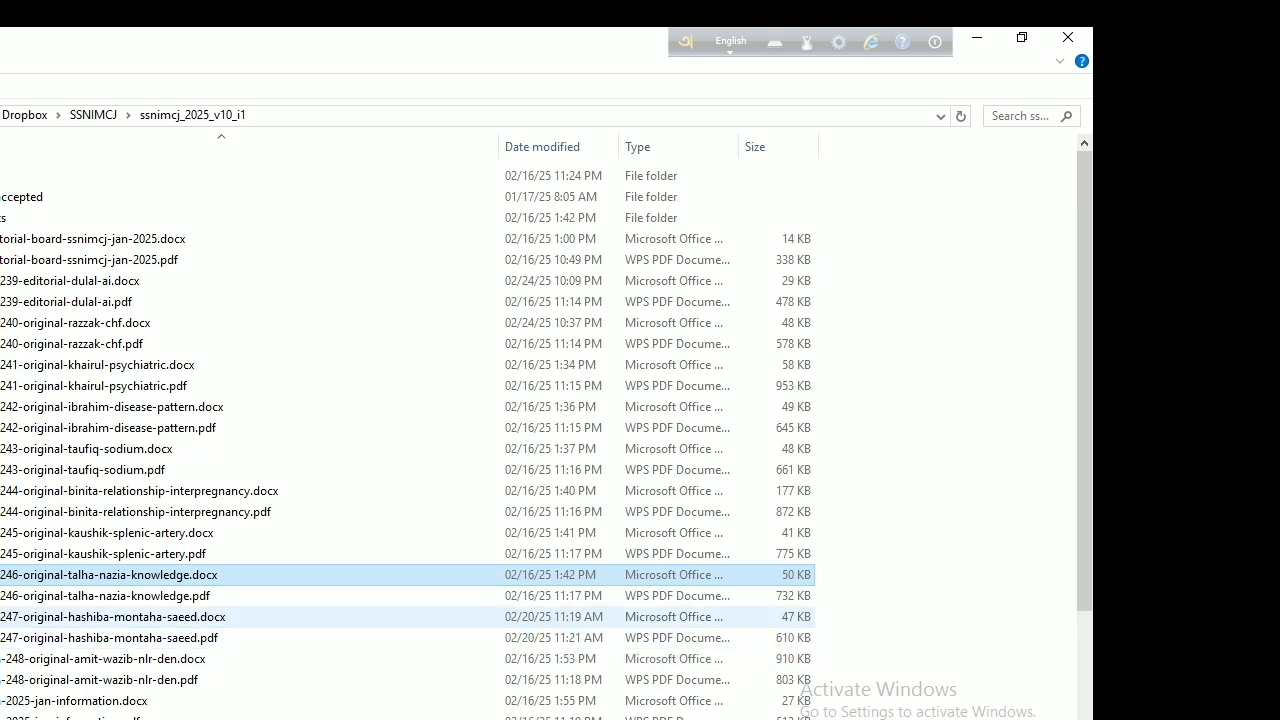
pyautogui.click(113, 616)
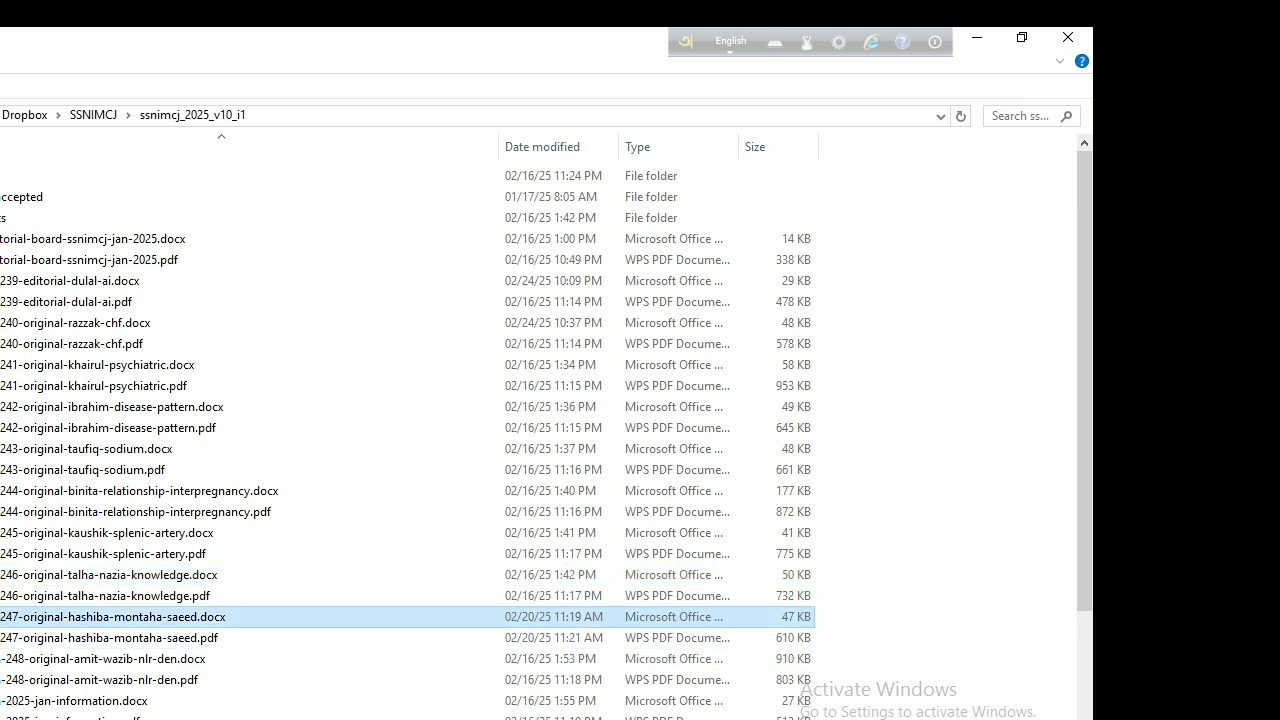
pyautogui.doubleClick(100, 614)
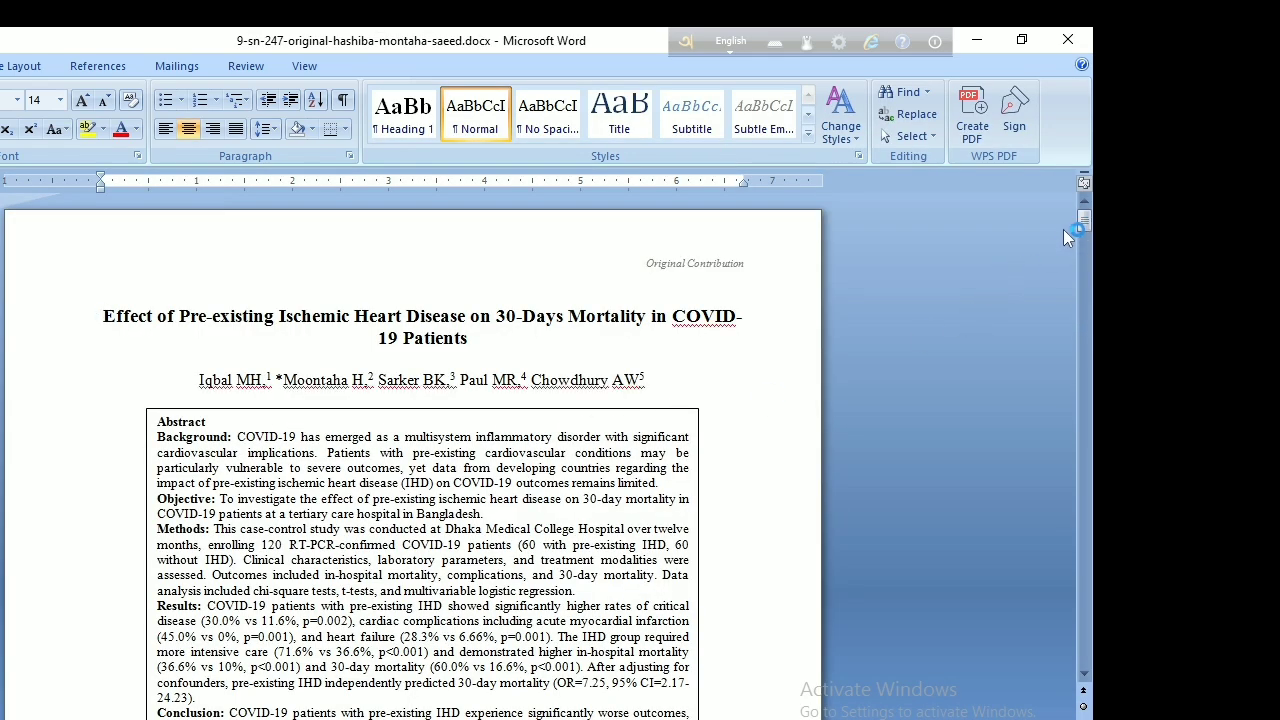
# Step: Copy the title "Effect of Pre-existing Ischemic Heart Disease on 30-Days Mortality in COVID-19 Patients" from the document into the deposit form's article title
pyautogui.moveTo(1080, 226)
pyautogui.mouseDown()
pyautogui.moveTo(1080, 658)
pyautogui.moveTo(1079, 227)
pyautogui.mouseUp()
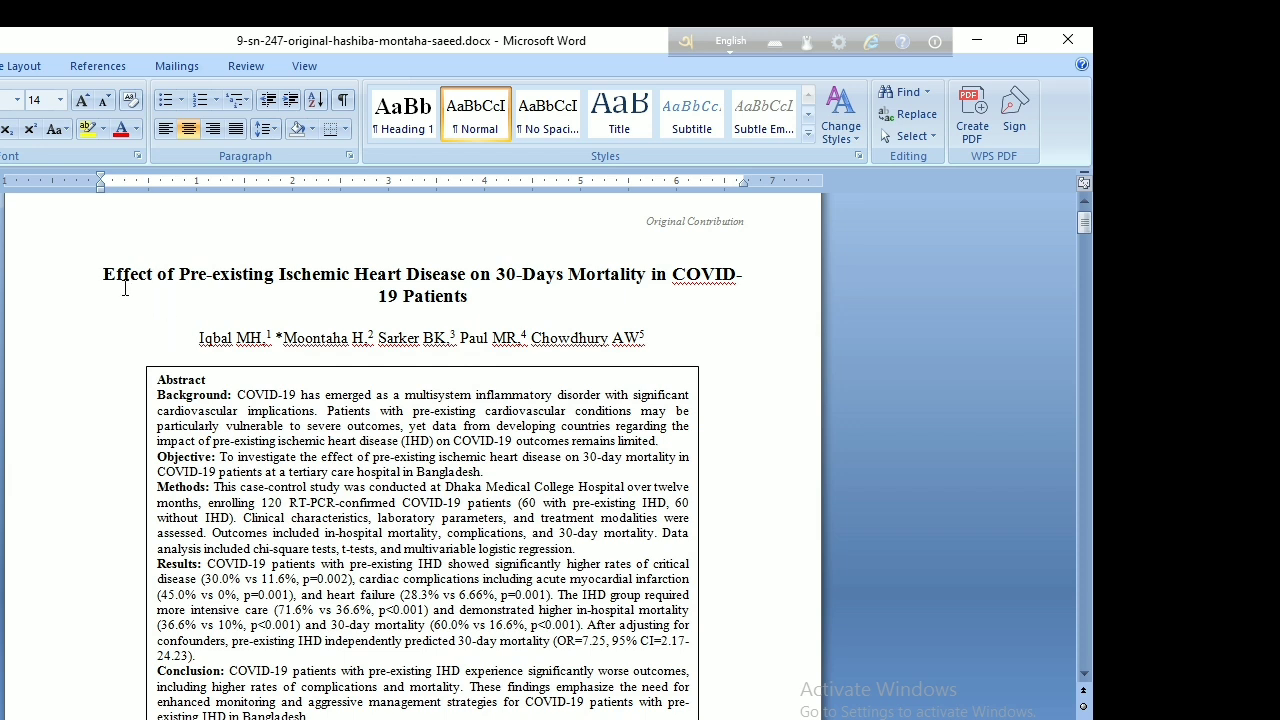
pyautogui.keyDown('shift'); pyautogui.click(481, 297); pyautogui.keyUp('shift')
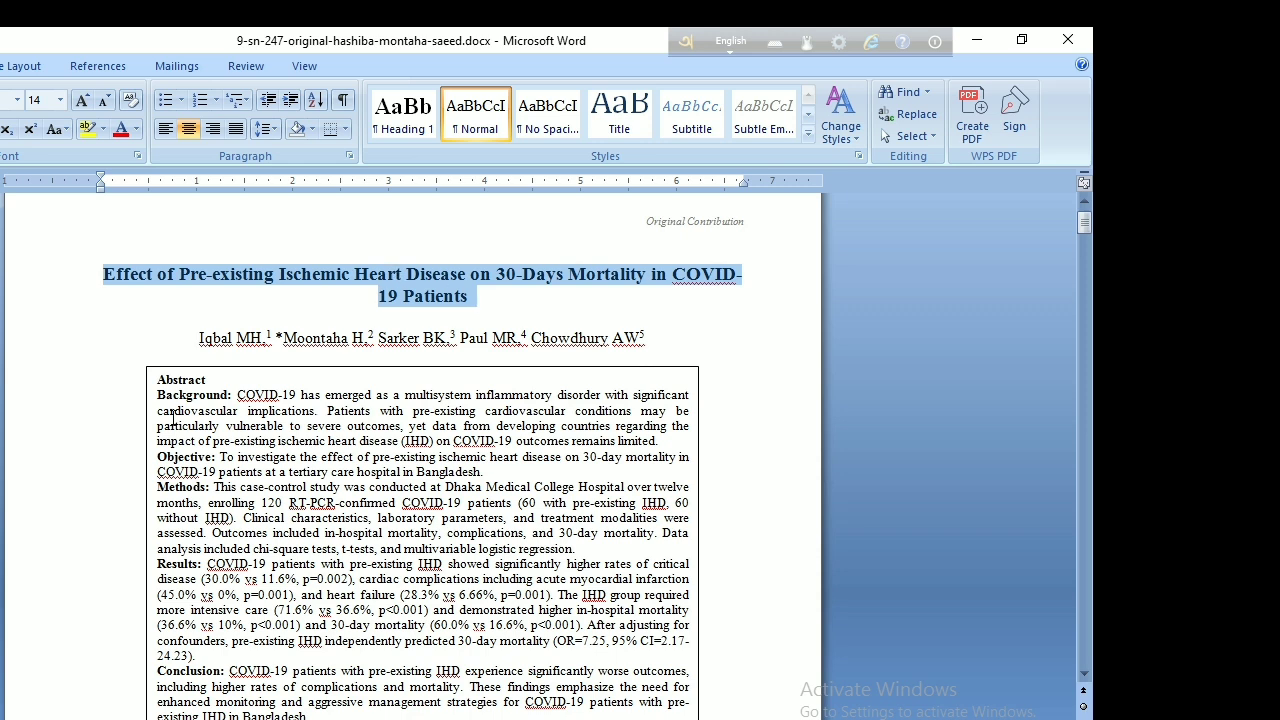
pyautogui.hotkey('alt', 'Tab')
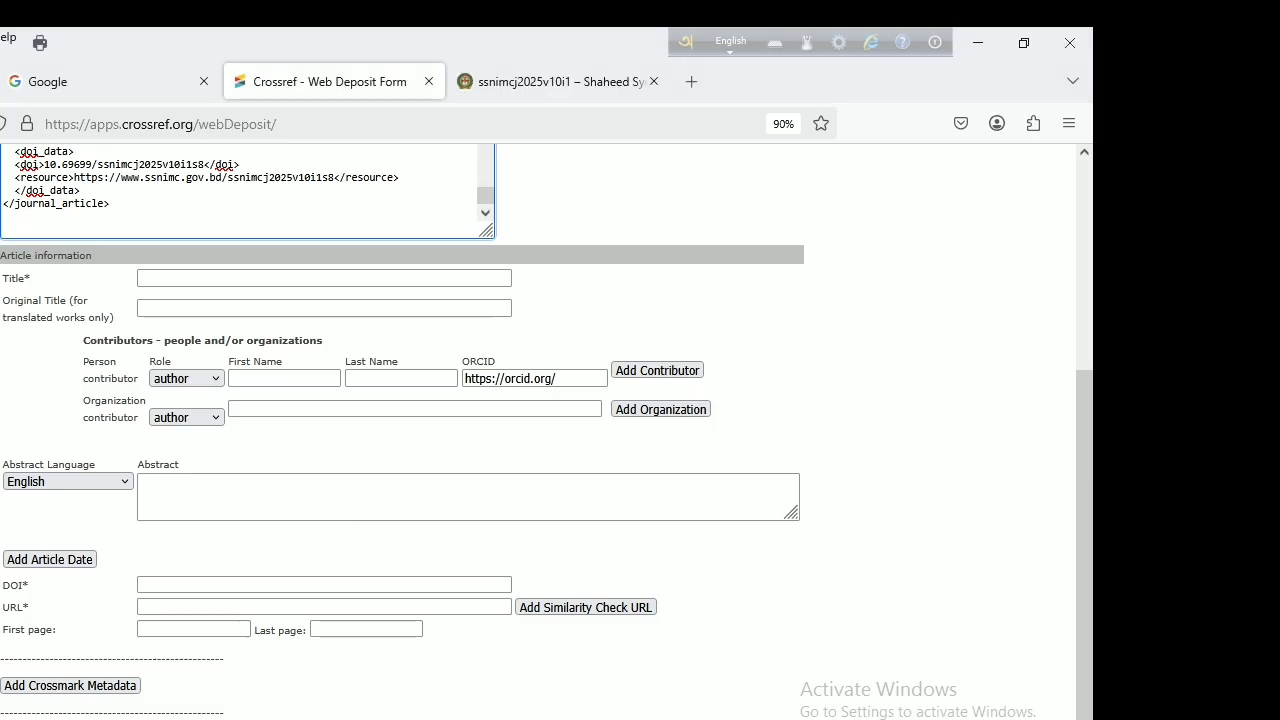
pyautogui.click(183, 279)
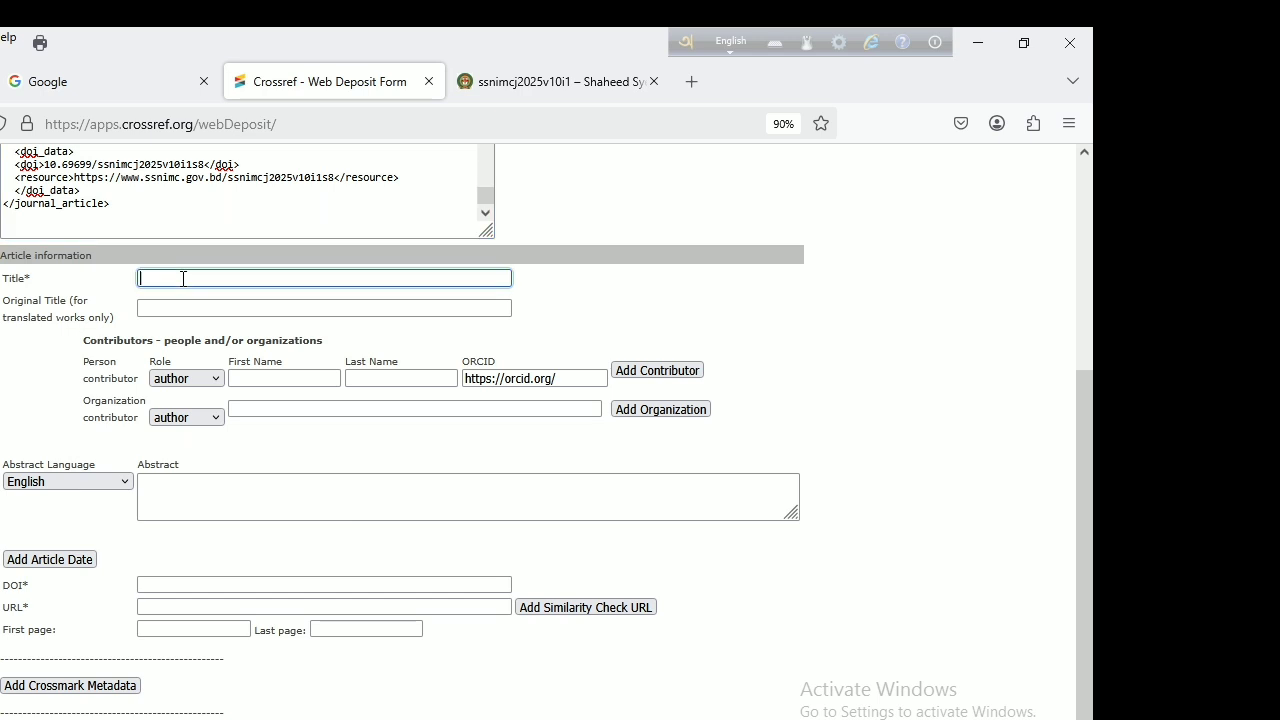
pyautogui.hotkey('ctrl', 'v')
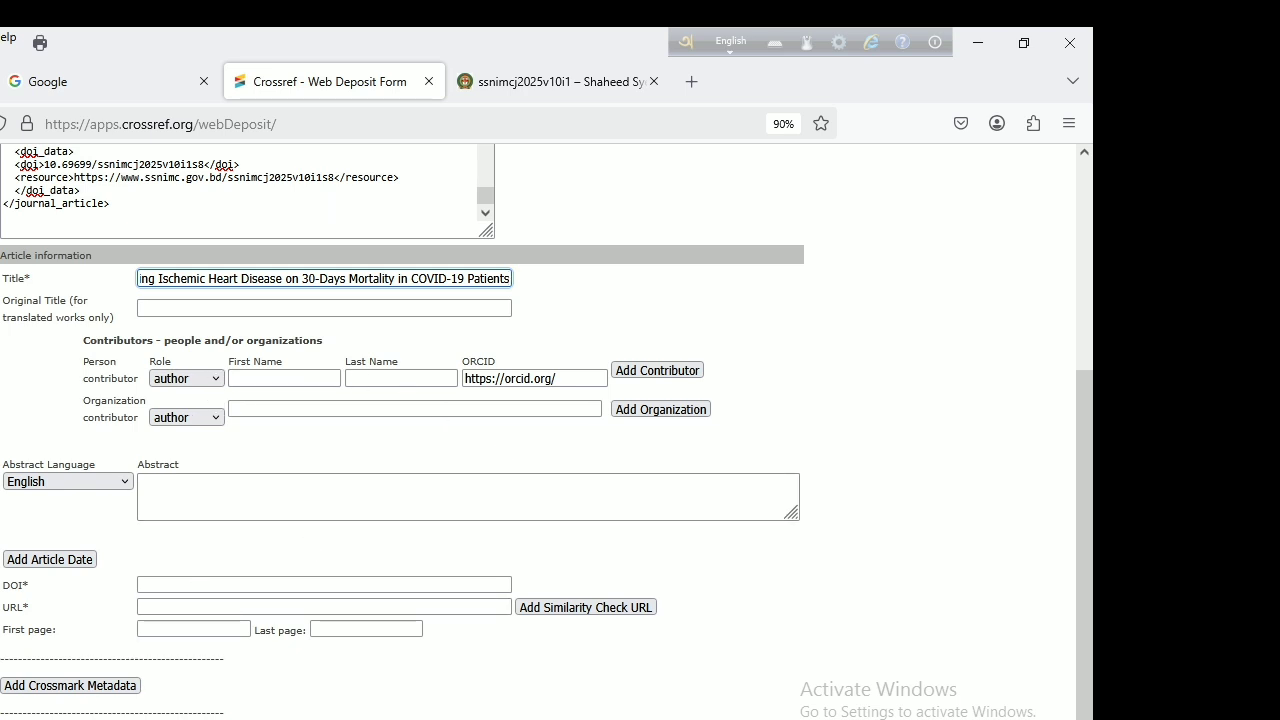
# Step: Check the numbered author and affiliation list in the article document, and return to the deposit form
pyautogui.click(86, 660)
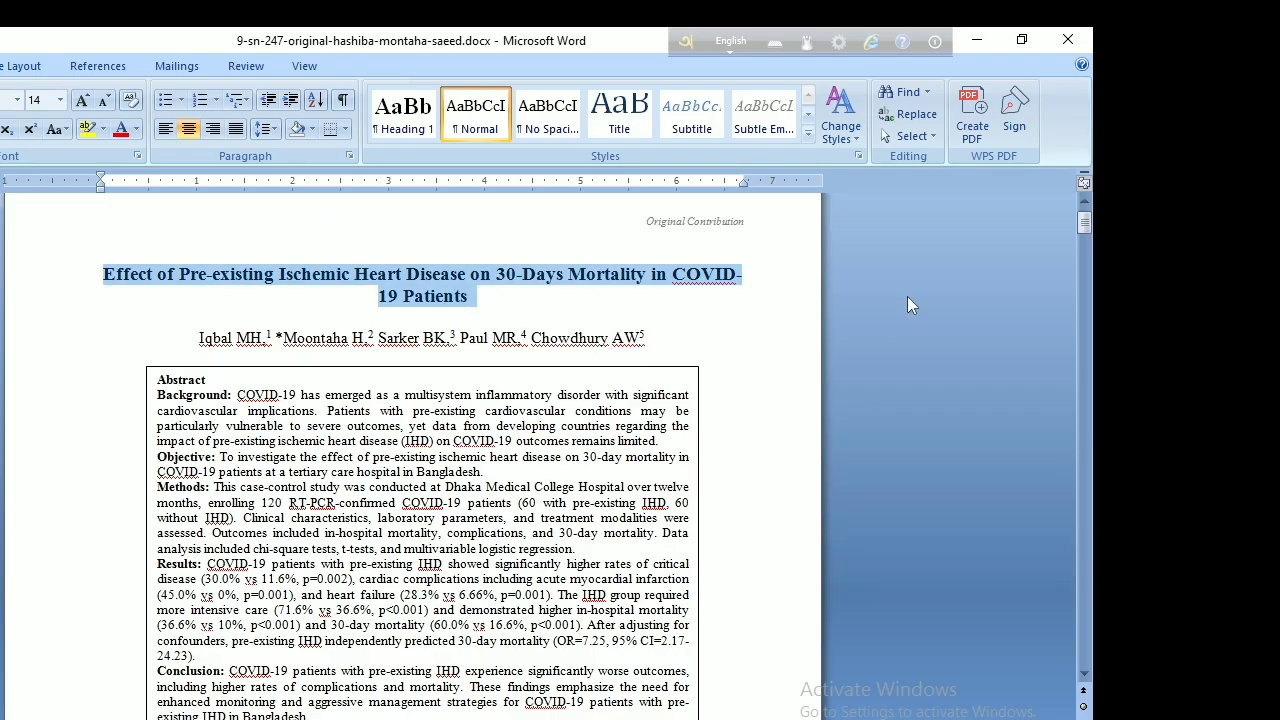
pyautogui.moveTo(1084, 222); pyautogui.dragTo(1078, 251)
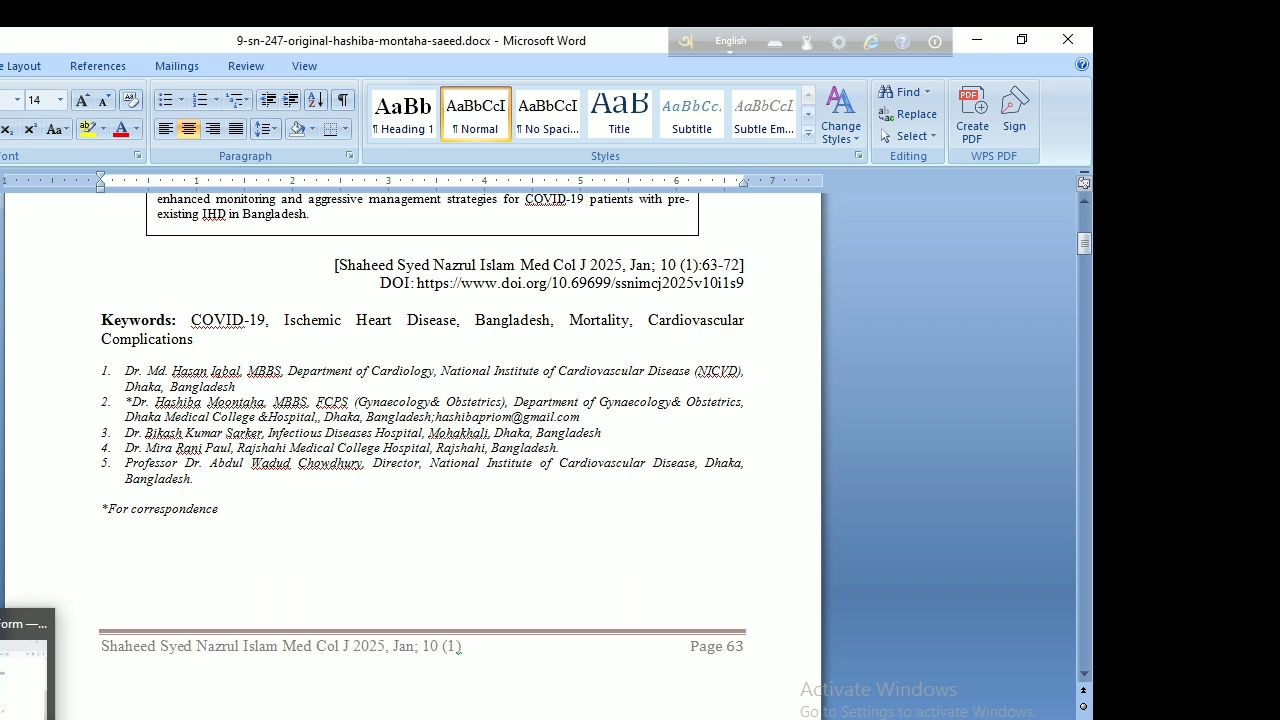
pyautogui.click(30, 675)
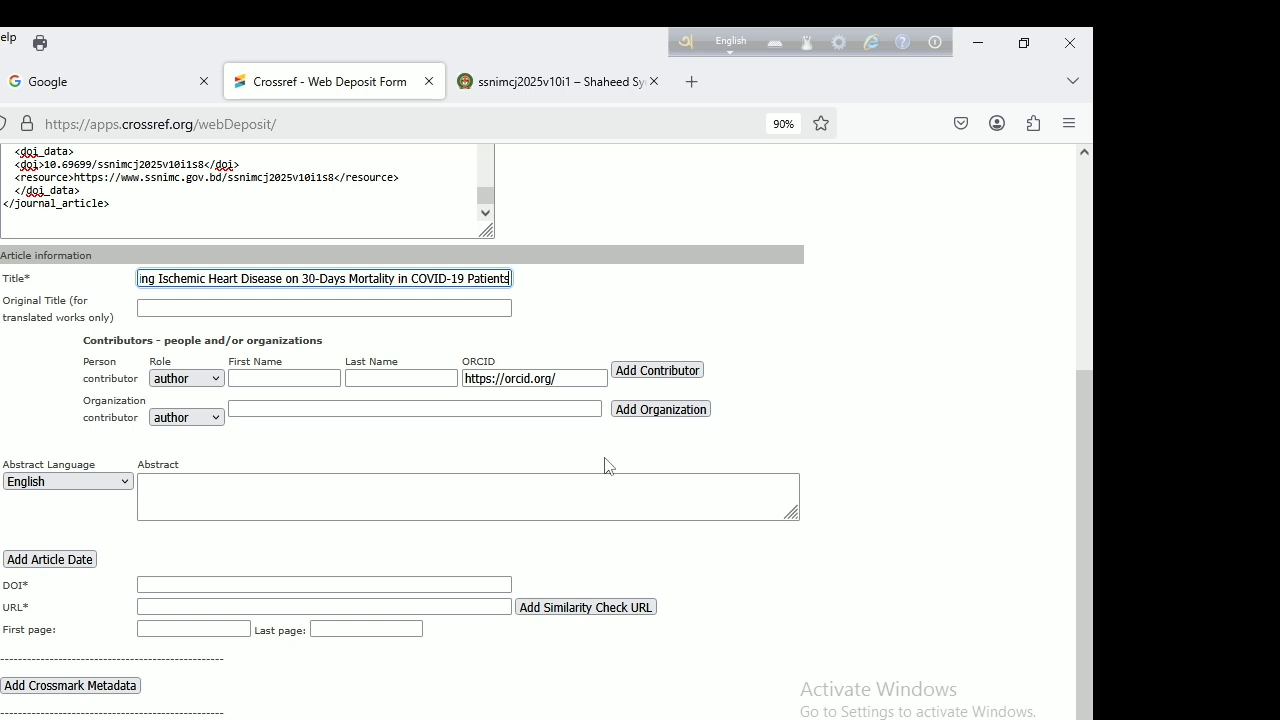
# Step: Add five more person contributor entries and five more organization contributor entries to the article information, and check the contributor list
pyautogui.click(657, 371)
pyautogui.click(661, 409)
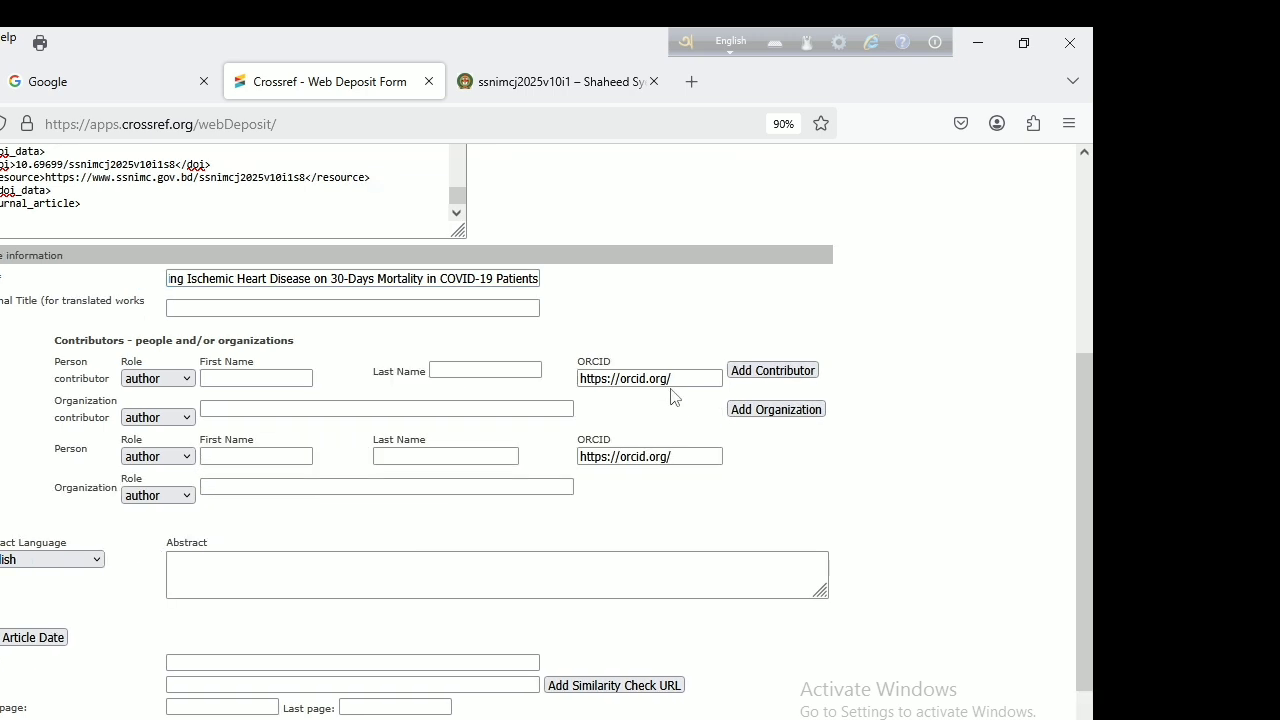
pyautogui.click(751, 373)
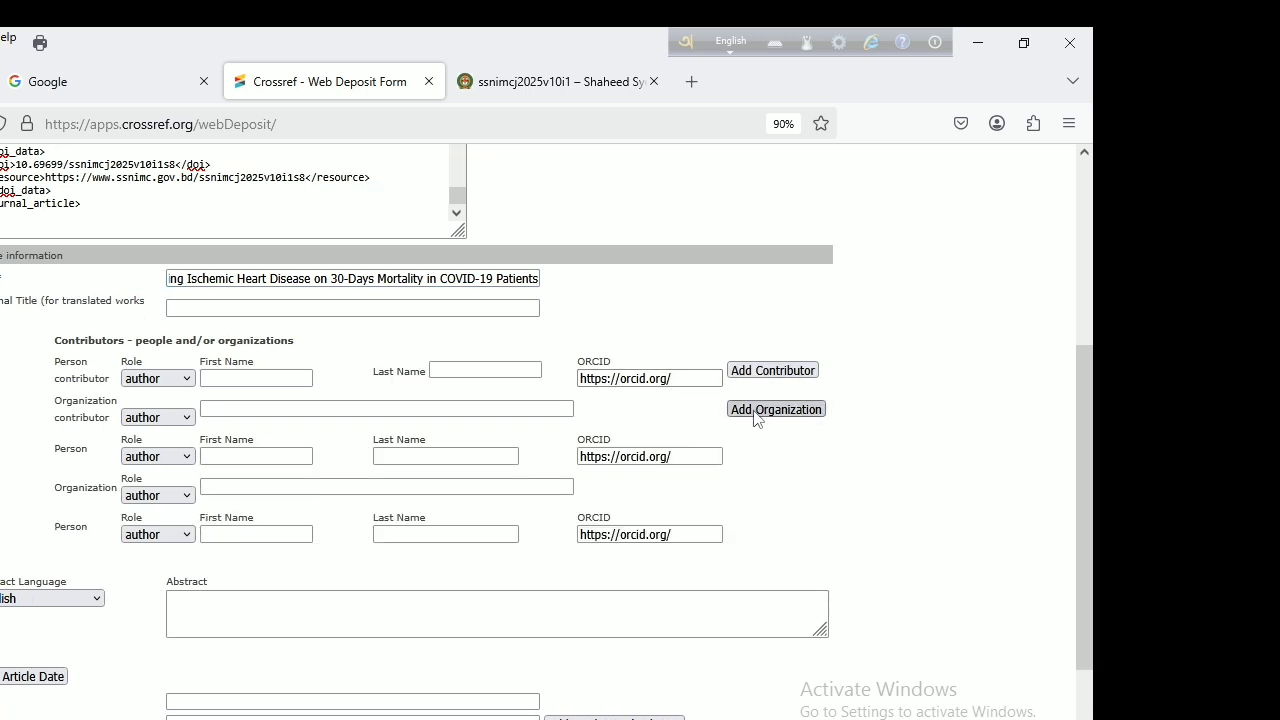
pyautogui.click(755, 412)
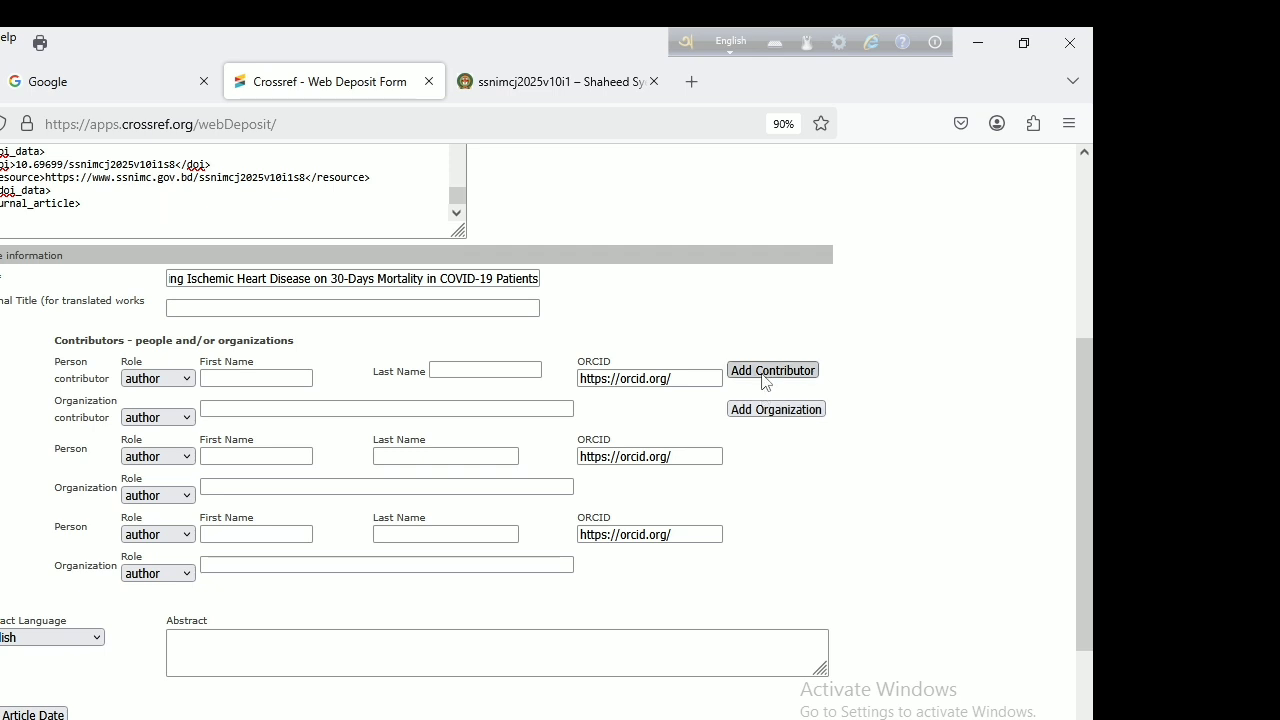
pyautogui.click(763, 376)
pyautogui.click(770, 411)
pyautogui.click(767, 378)
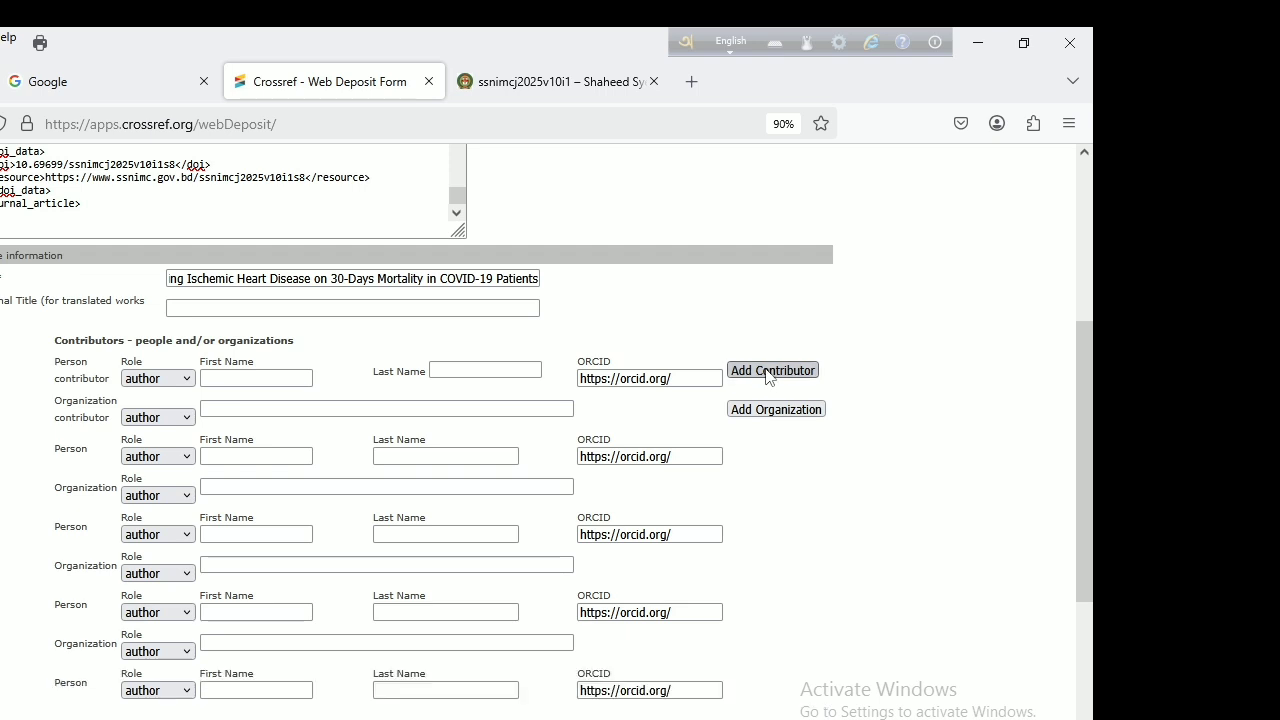
pyautogui.click(770, 408)
pyautogui.click(771, 372)
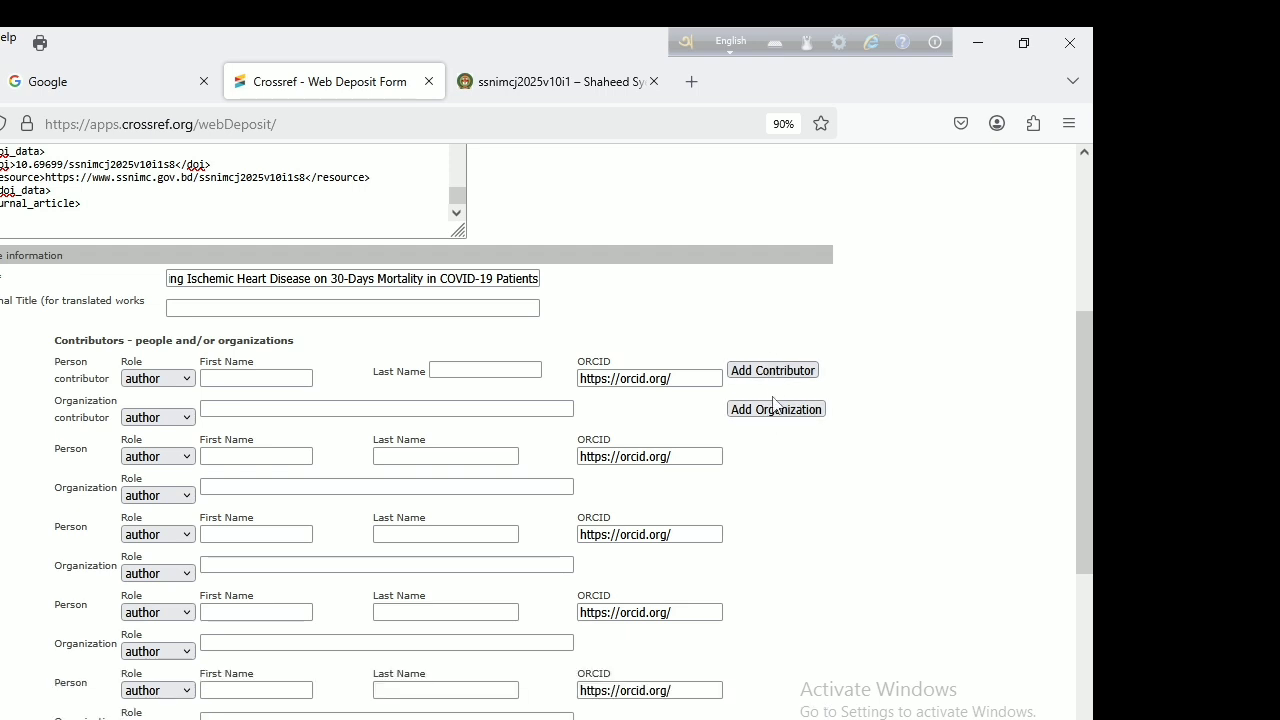
pyautogui.click(772, 412)
pyautogui.click(737, 408)
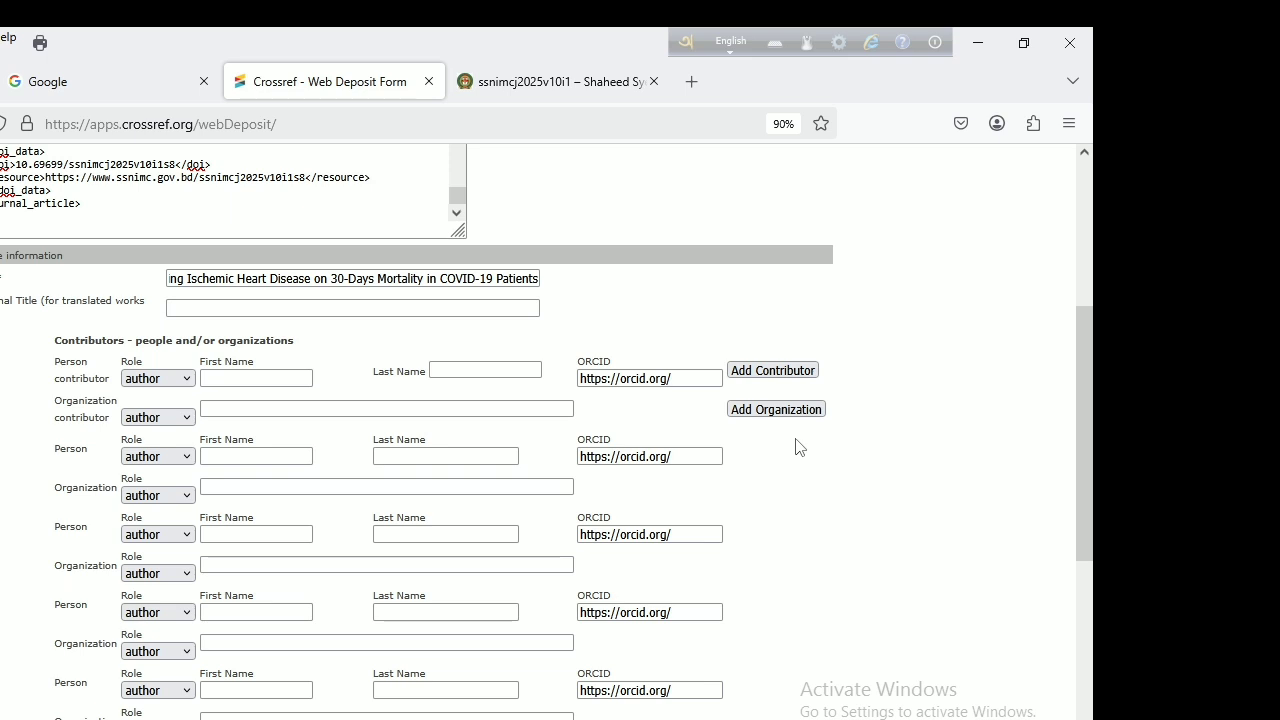
pyautogui.scroll(-3, 780, 455)
pyautogui.scroll(2, 771, 457)
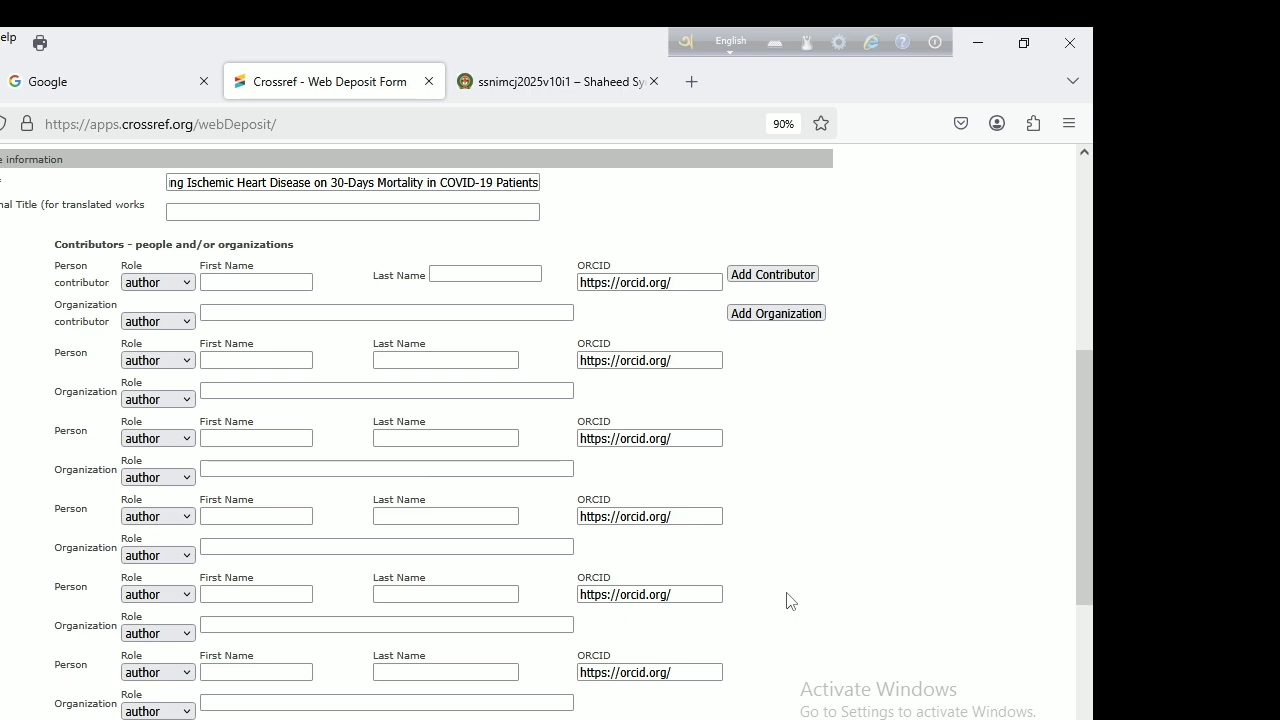
pyautogui.scroll(-3, 783, 598)
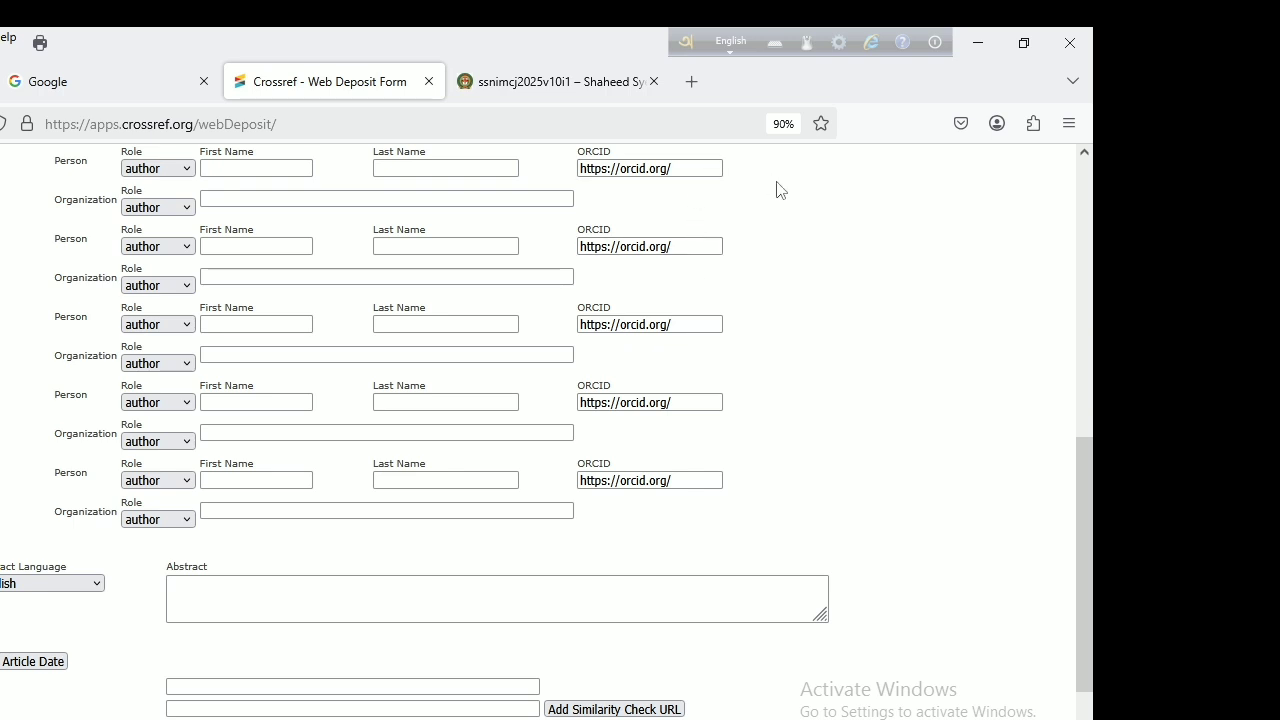
pyautogui.scroll(2, 780, 190)
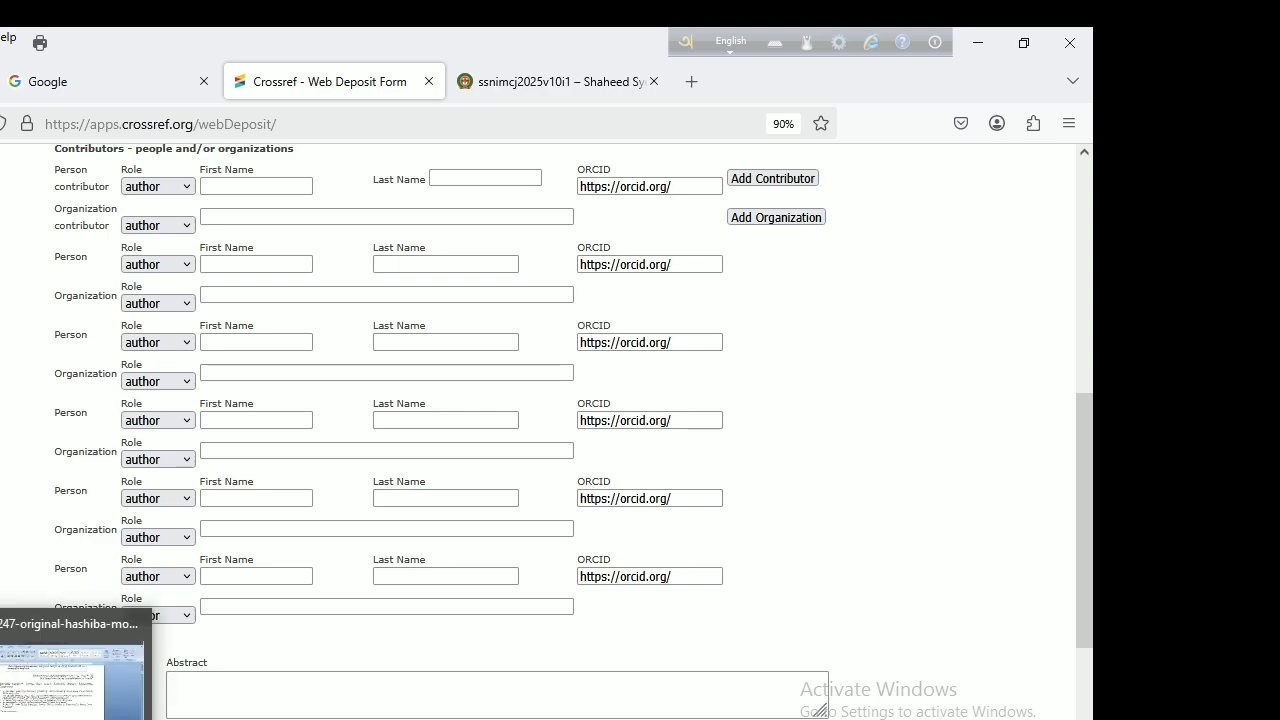
# Step: Copy the first listed author's given name from the article document into the first person contributor's first name
pyautogui.click(60, 717)
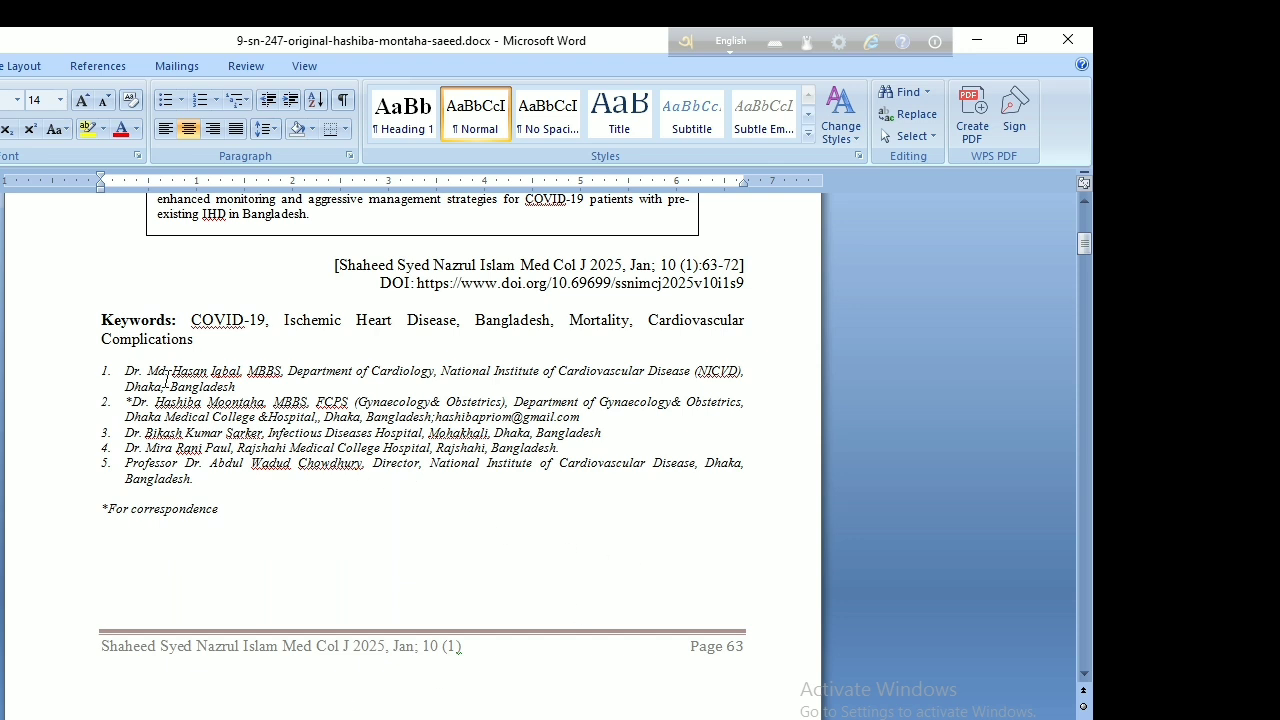
pyautogui.click(152, 371)
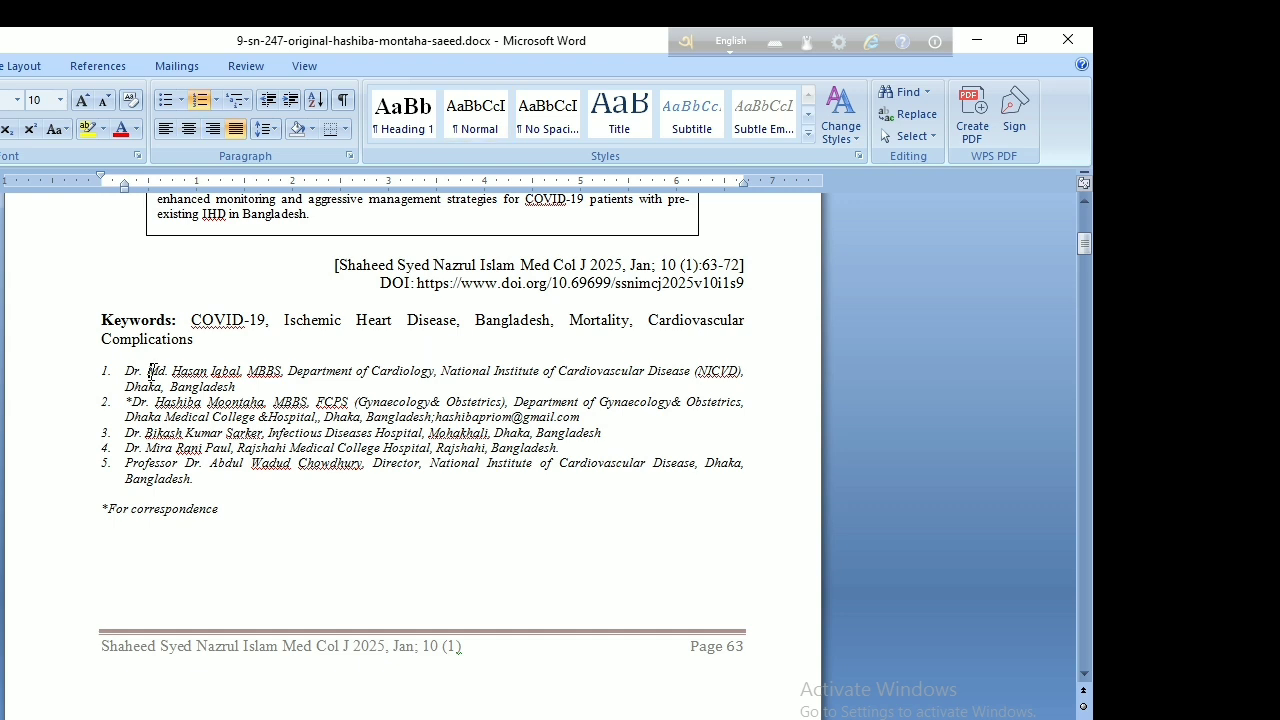
pyautogui.keyDown('shift'); pyautogui.click(209, 372); pyautogui.keyUp('shift')
pyautogui.hotkey('ctrl', 'c')
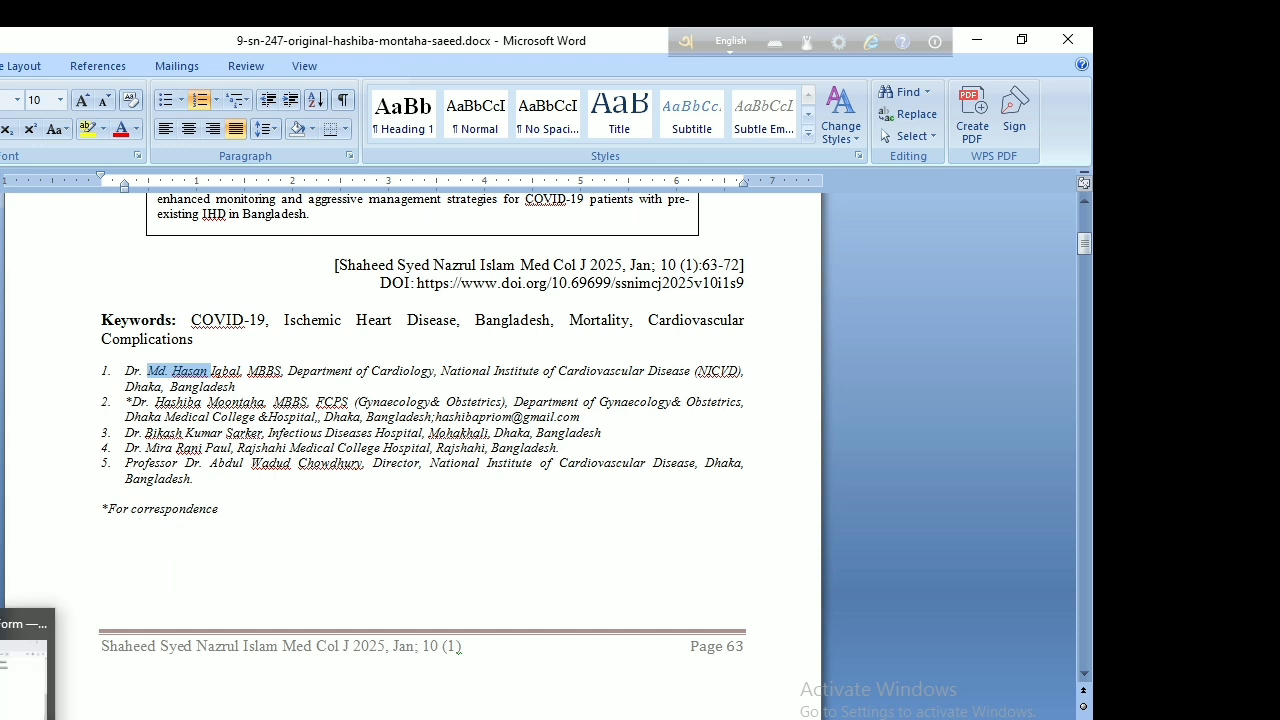
pyautogui.click(20, 715)
pyautogui.scroll(5, 340, 420)
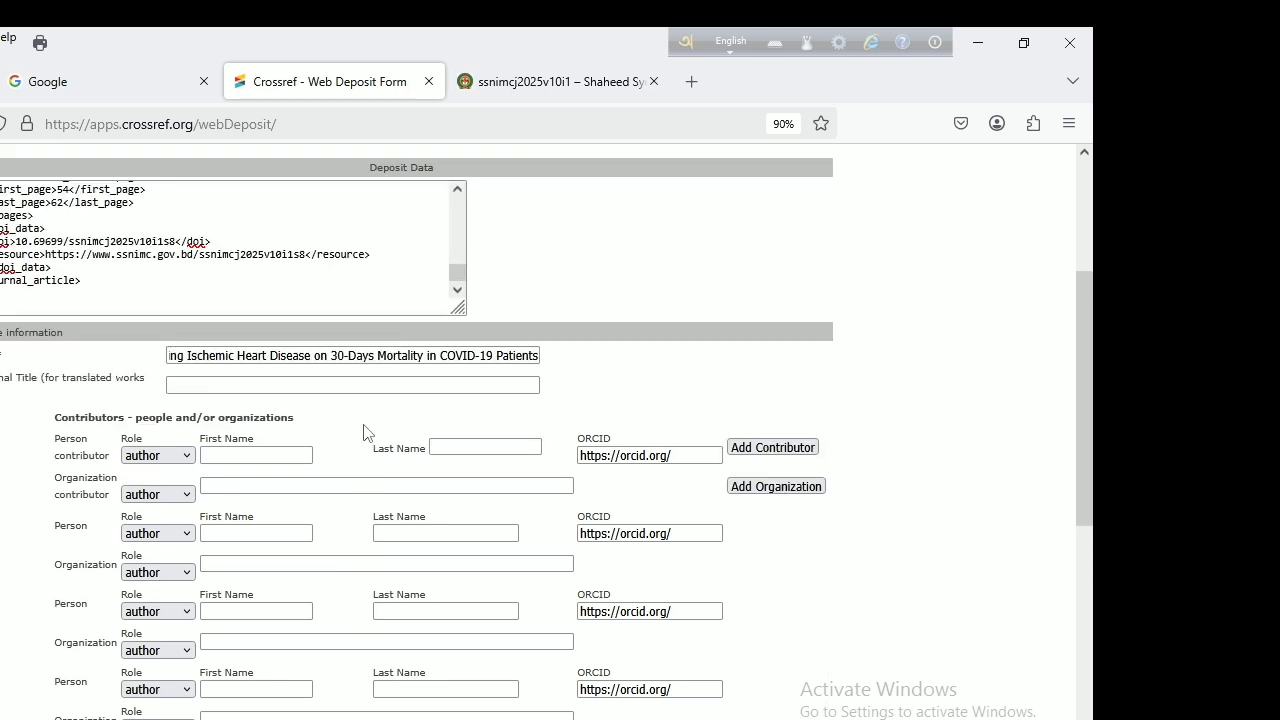
pyautogui.click(252, 477)
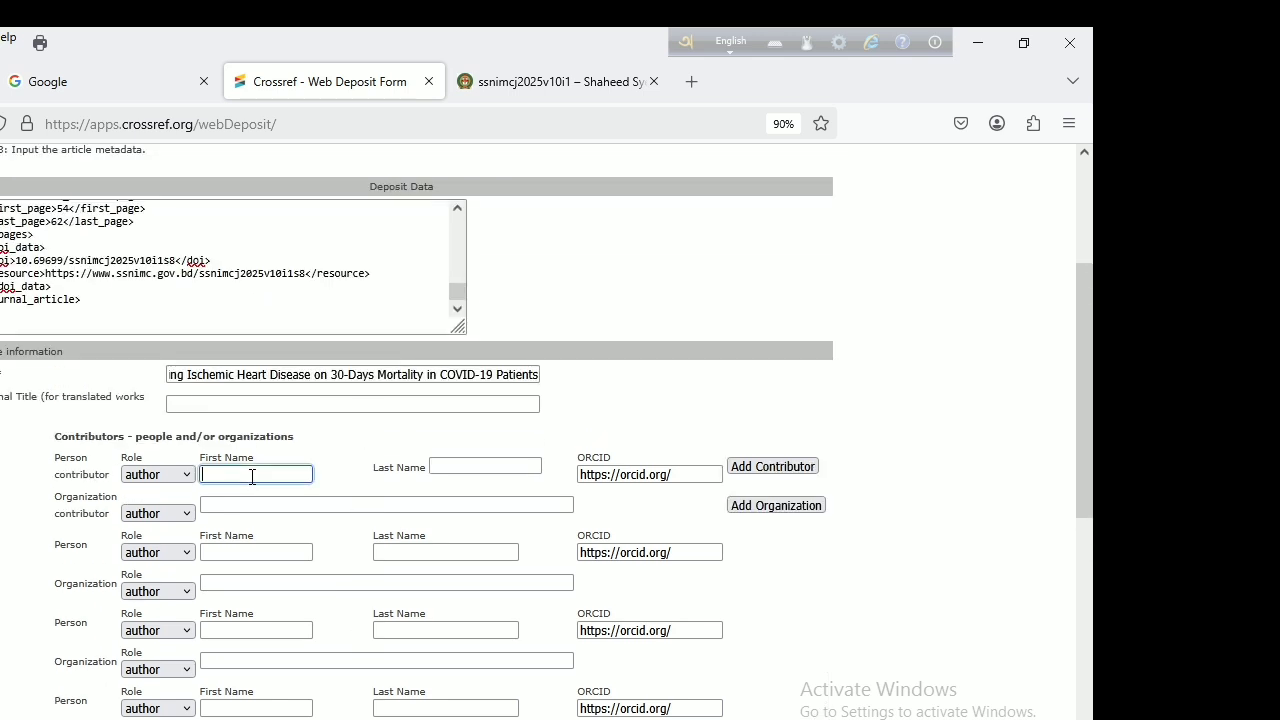
pyautogui.hotkey('ctrl', 'v')
# Step: Copy the first listed author's surname from the document into the first person contributor's last name, without the trailing comma
pyautogui.hotkey('alt', 'Tab')
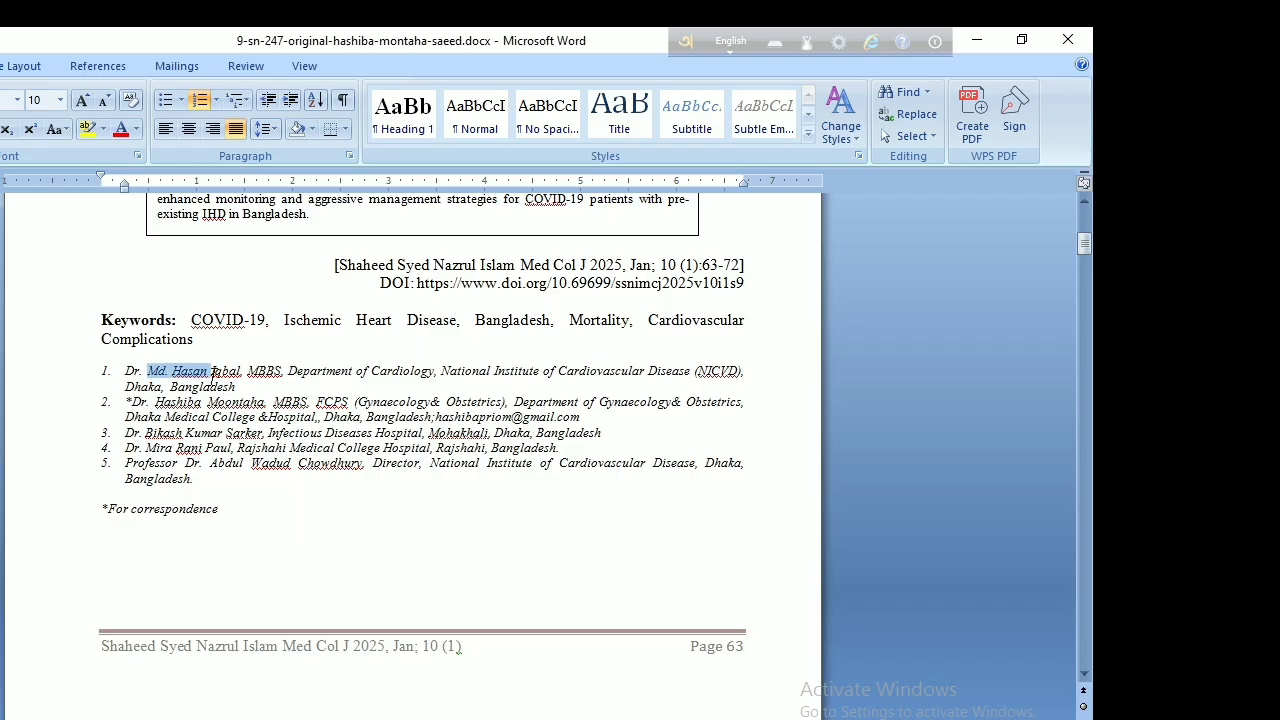
pyautogui.click(213, 372)
pyautogui.doubleClick(238, 372)
pyautogui.hotkey('ctrl', 'c')
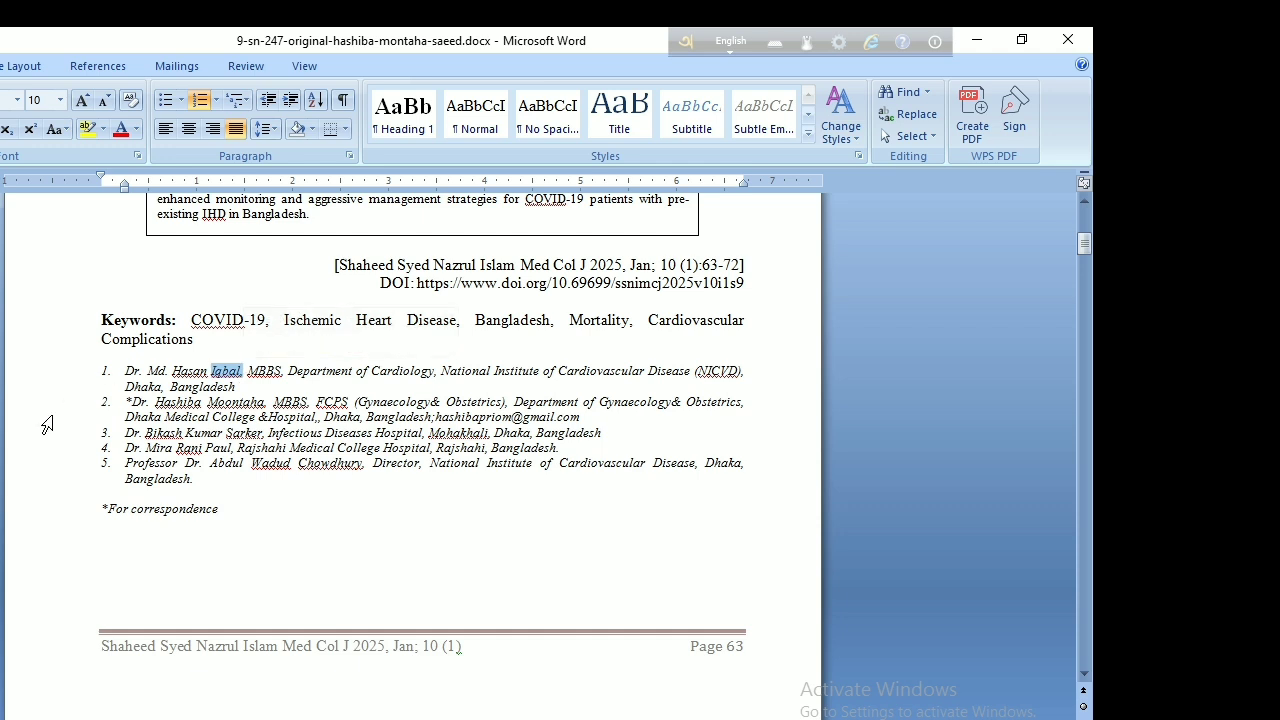
pyautogui.hotkey('alt', 'Tab')
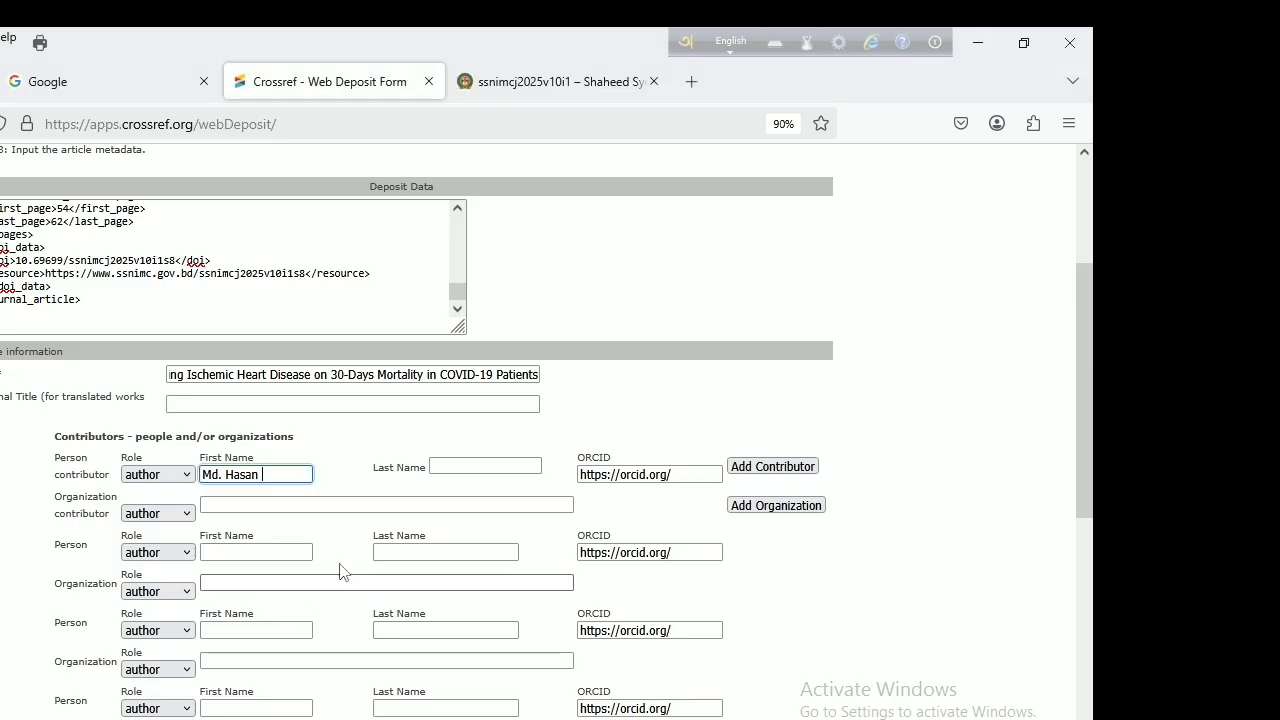
pyautogui.click(453, 460)
pyautogui.hotkey('ctrl', 'v')
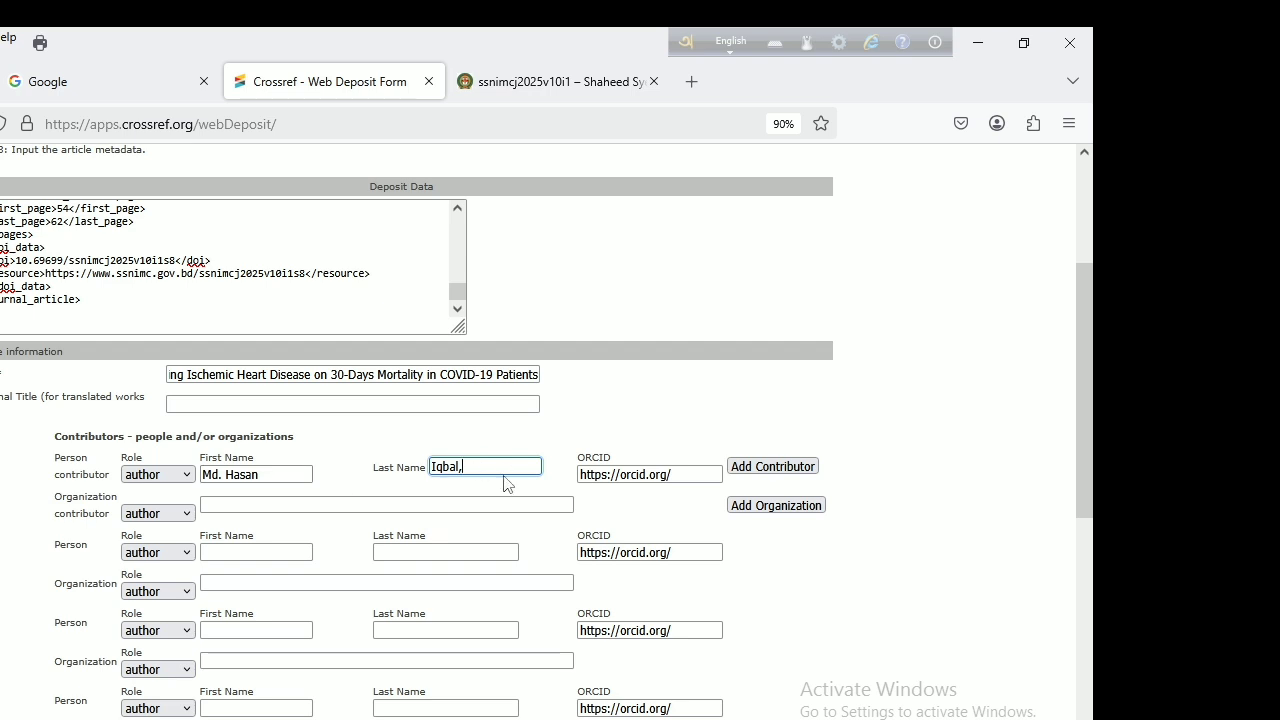
pyautogui.press('BackSpace')
# Step: Copy the first author's affiliation from the article document, Department of Cardiology, National Institute of Cardiovascular Disease (NICVD), Dhaka, Bangladesh, into the first organization contributor
pyautogui.click(377, 500)
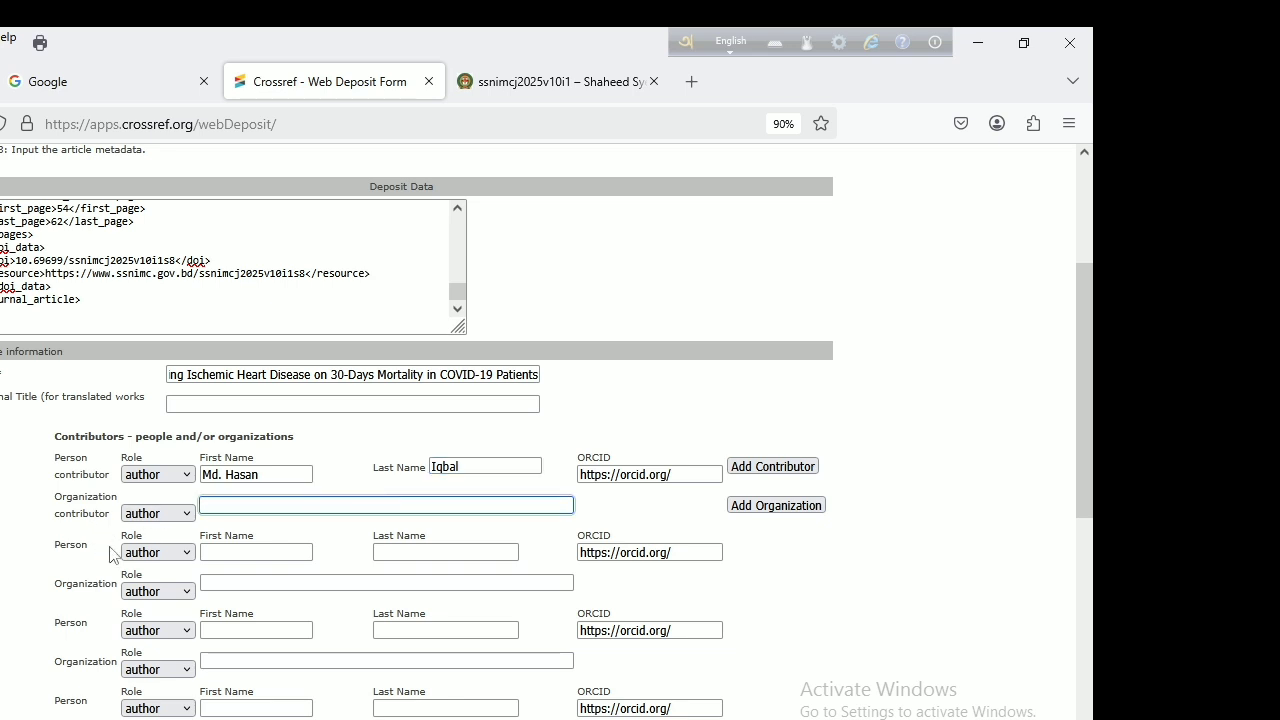
pyautogui.click(140, 719)
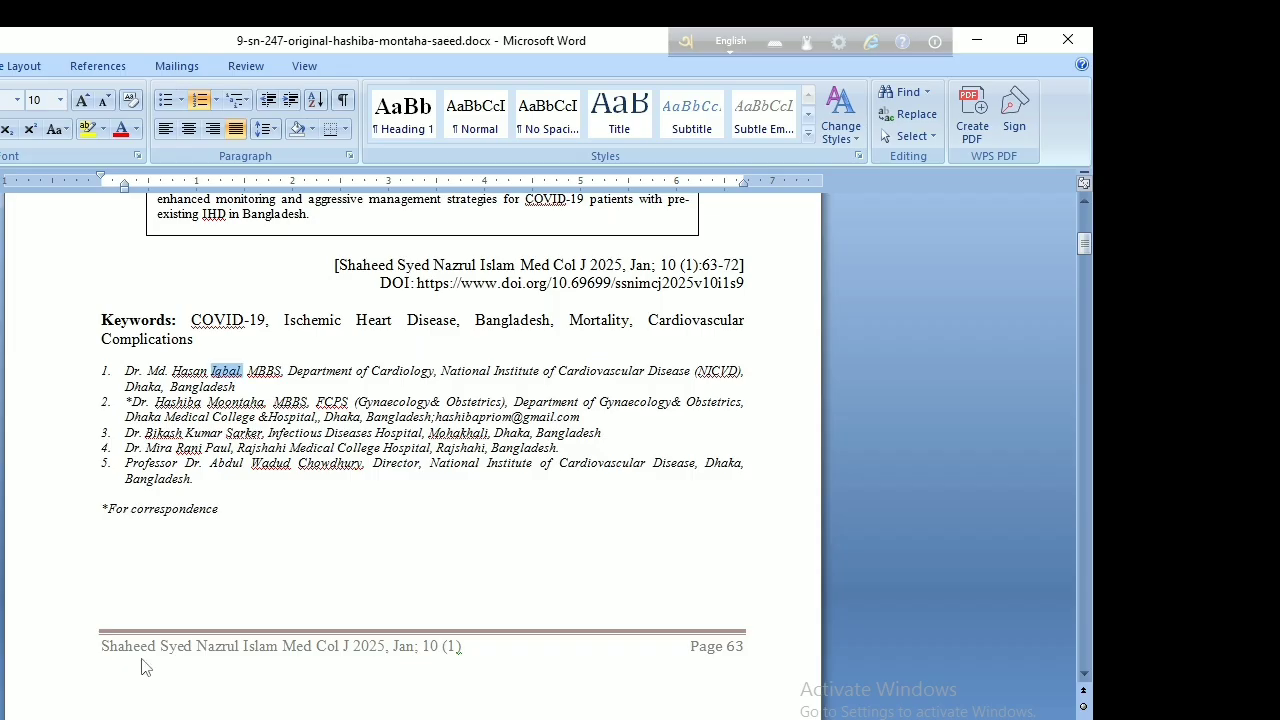
pyautogui.click(290, 376)
pyautogui.keyDown('shift'); pyautogui.click(258, 388); pyautogui.keyUp('shift')
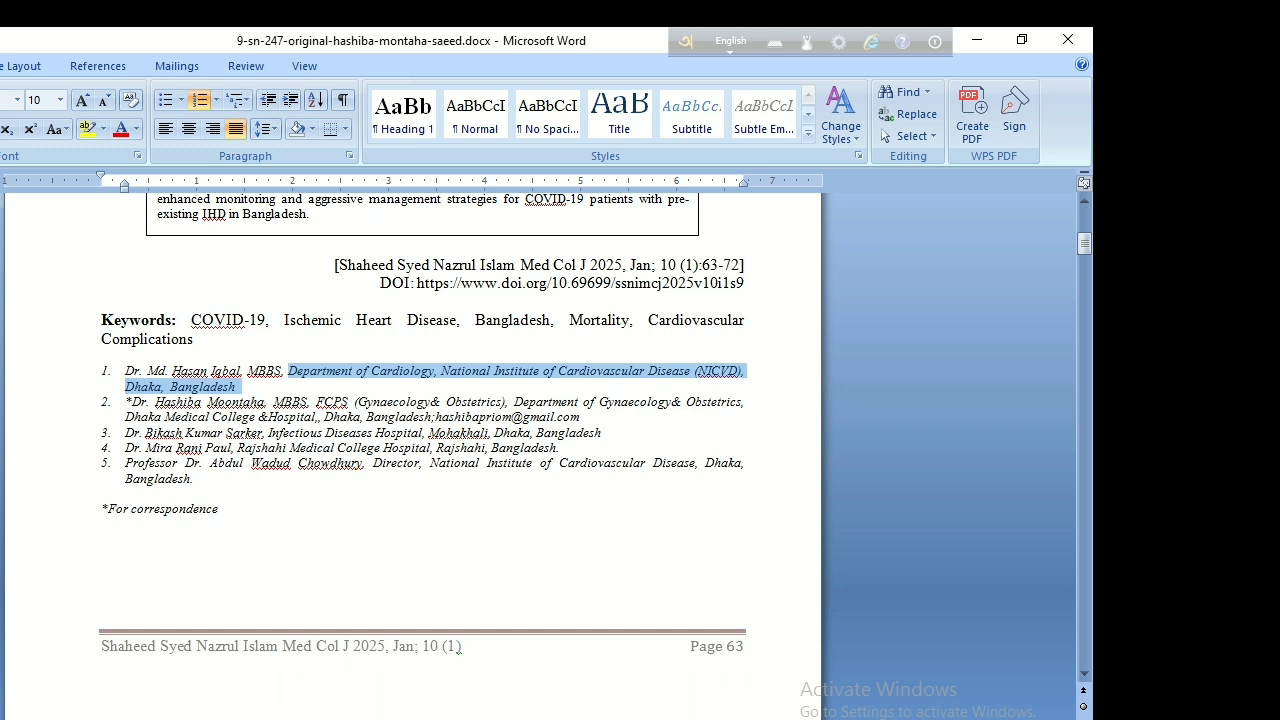
pyautogui.hotkey('alt', 'Tab')
pyautogui.click(314, 508)
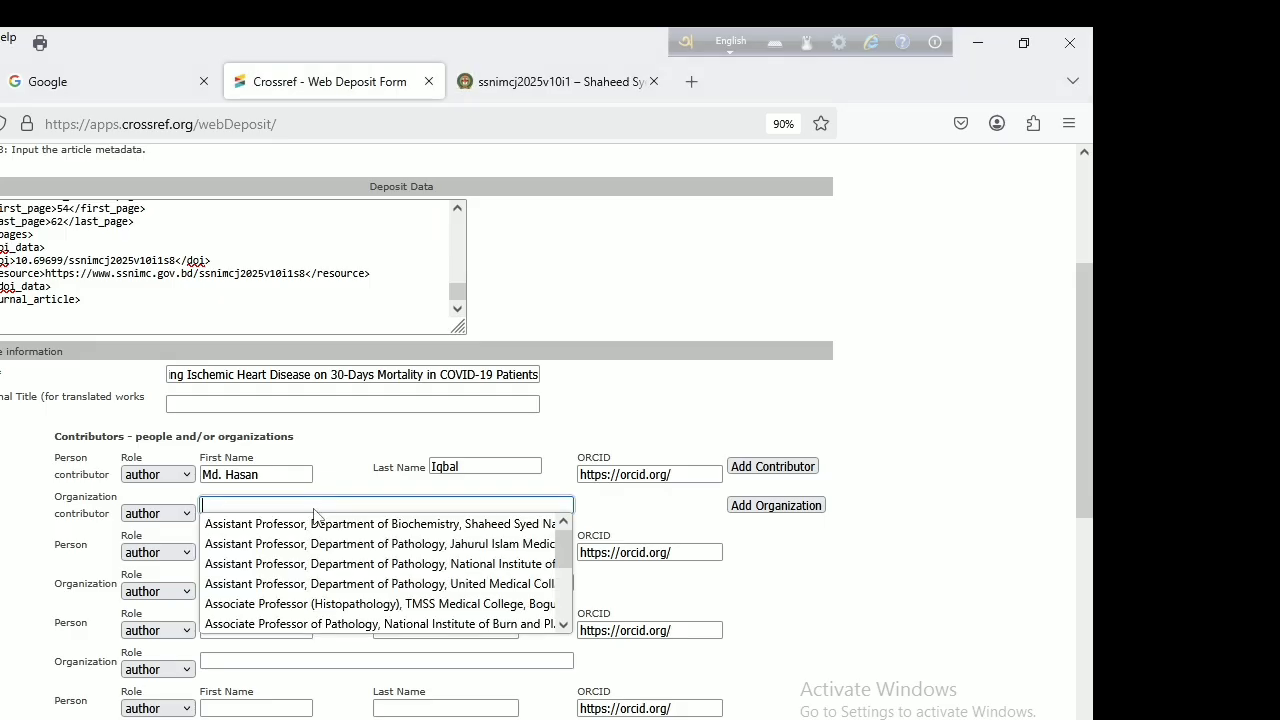
pyautogui.hotkey('ctrl', 'v')
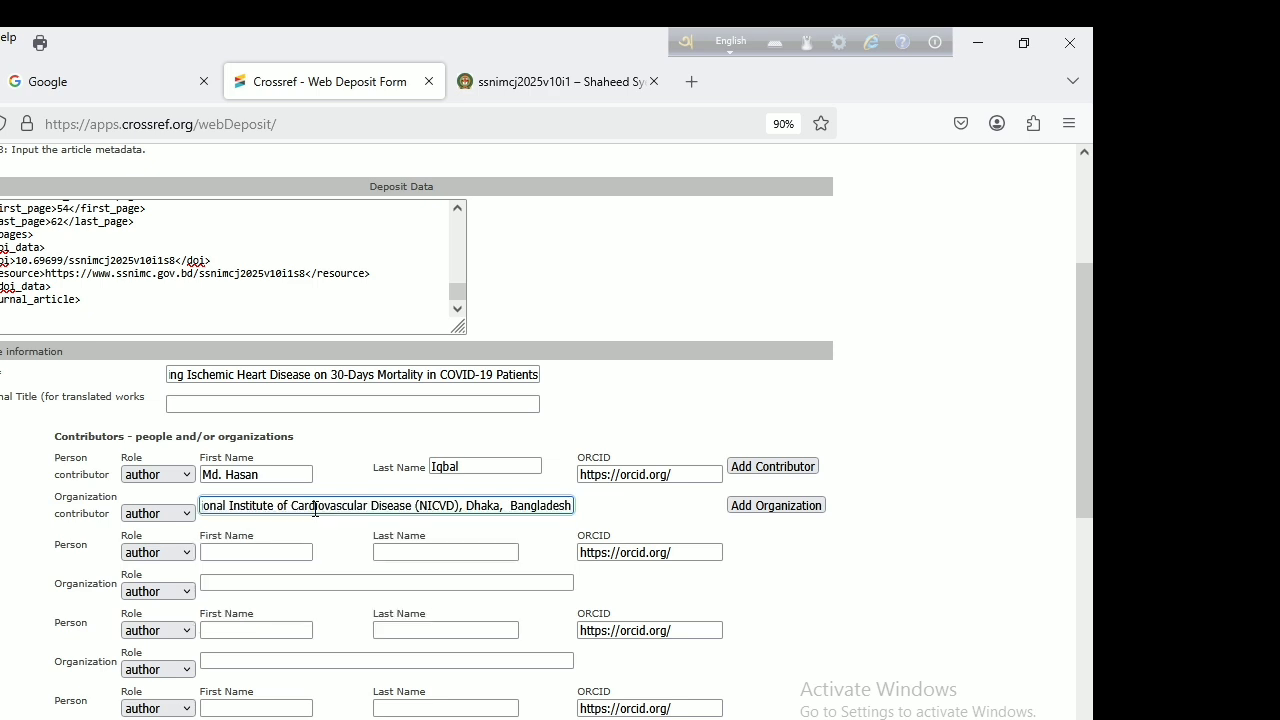
pyautogui.moveTo(315, 508); pyautogui.dragTo(274, 551)
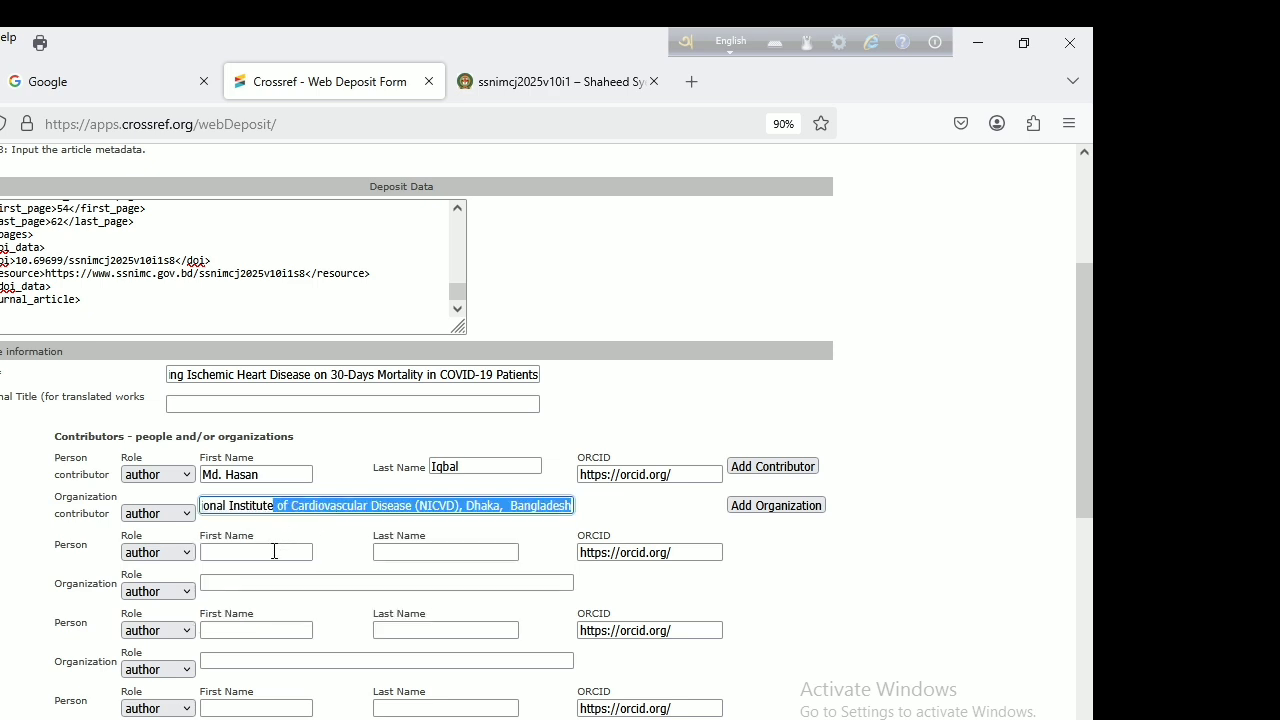
pyautogui.press('Left')
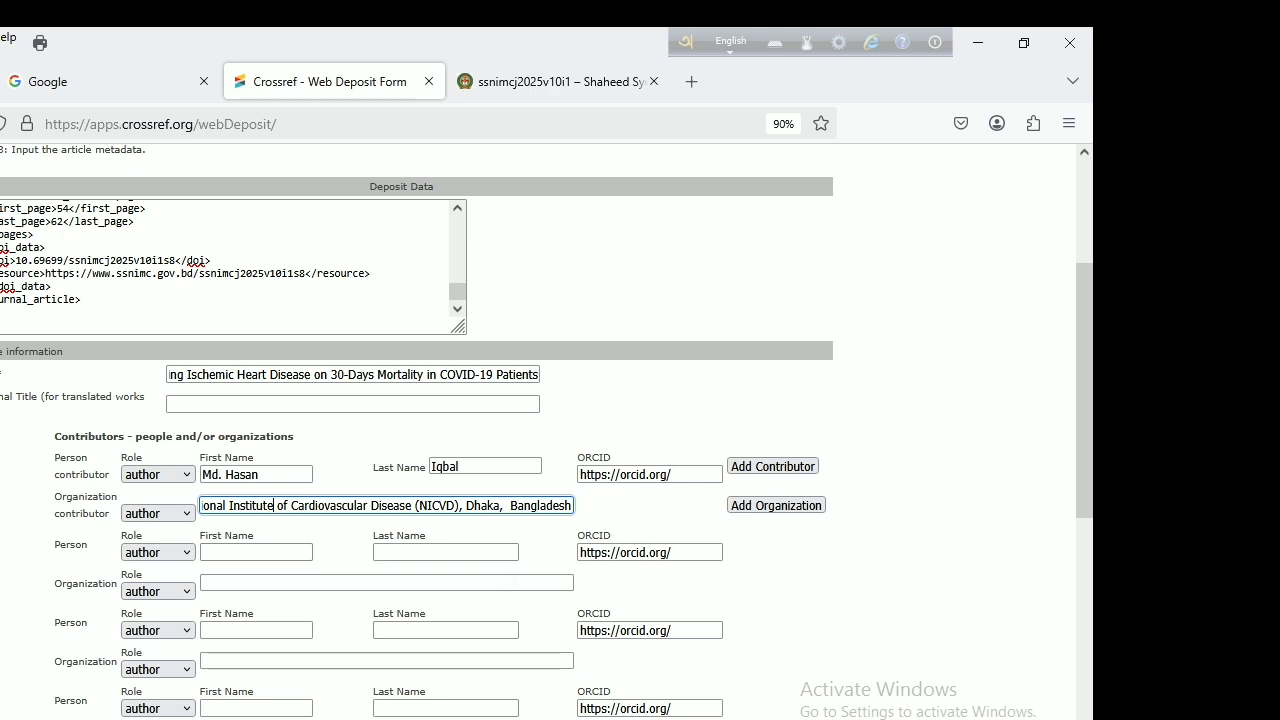
# Step: Copy the second listed author's given name from the article document into the second person contributor's first name
pyautogui.hotkey('alt', 'Tab')
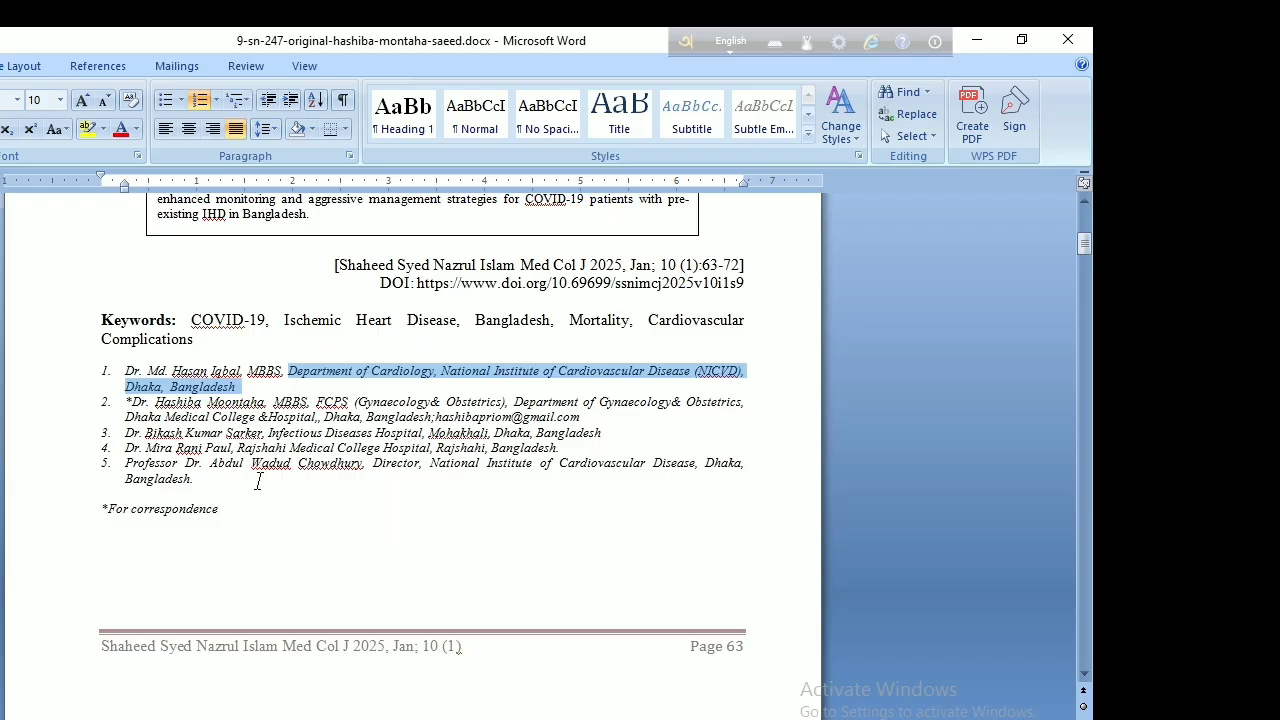
pyautogui.click(160, 404)
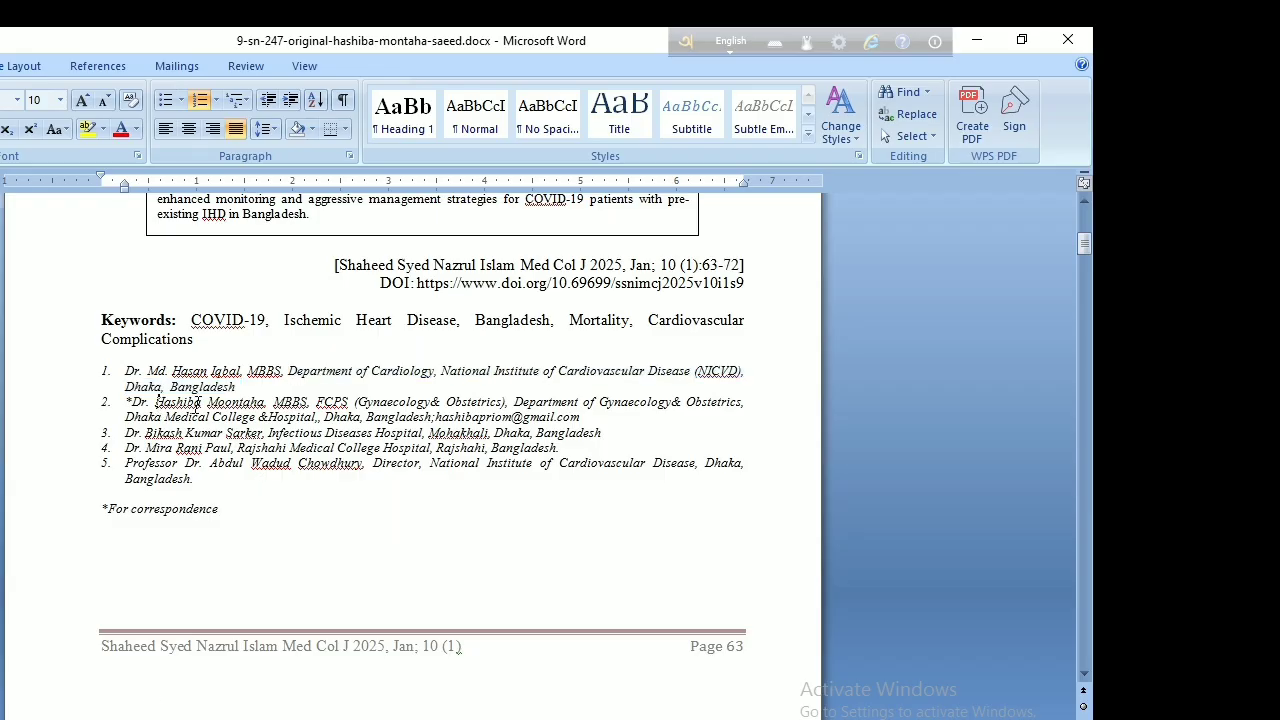
pyautogui.doubleClick(202, 402)
pyautogui.hotkey('ctrl', 'c')
pyautogui.hotkey('alt', 'Tab')
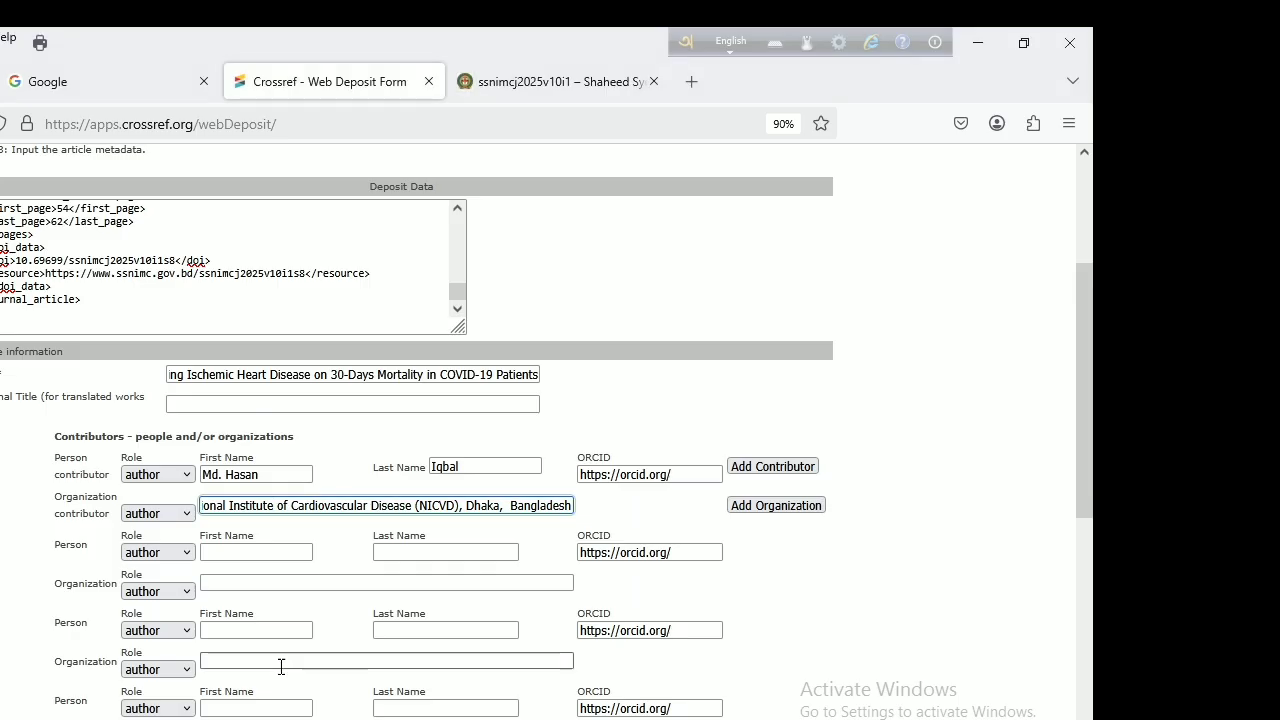
pyautogui.click(266, 553)
pyautogui.hotkey('ctrl', 'v')
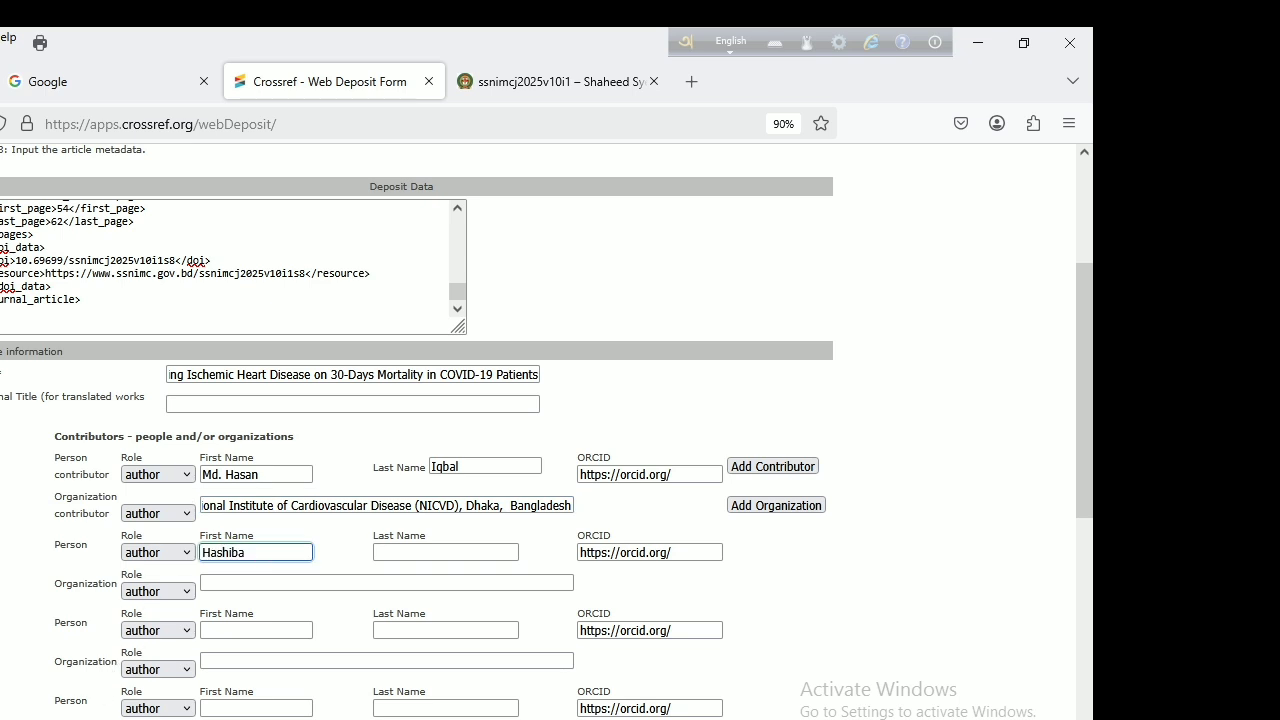
# Step: Copy the second listed author's surname from the document into the second person contributor's last name, without the trailing comma
pyautogui.click(96, 714)
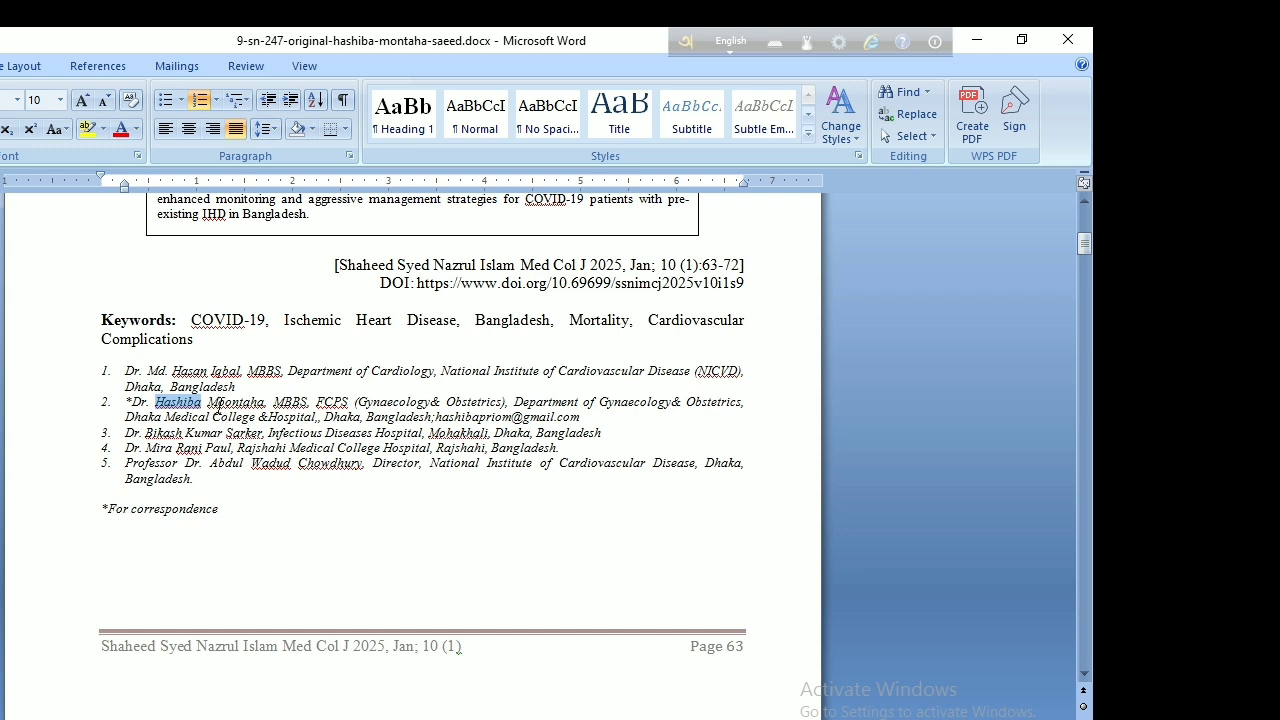
pyautogui.click(210, 400)
pyautogui.keyDown('shift'); pyautogui.click(268, 401); pyautogui.keyUp('shift')
pyautogui.hotkey('ctrl', 'c')
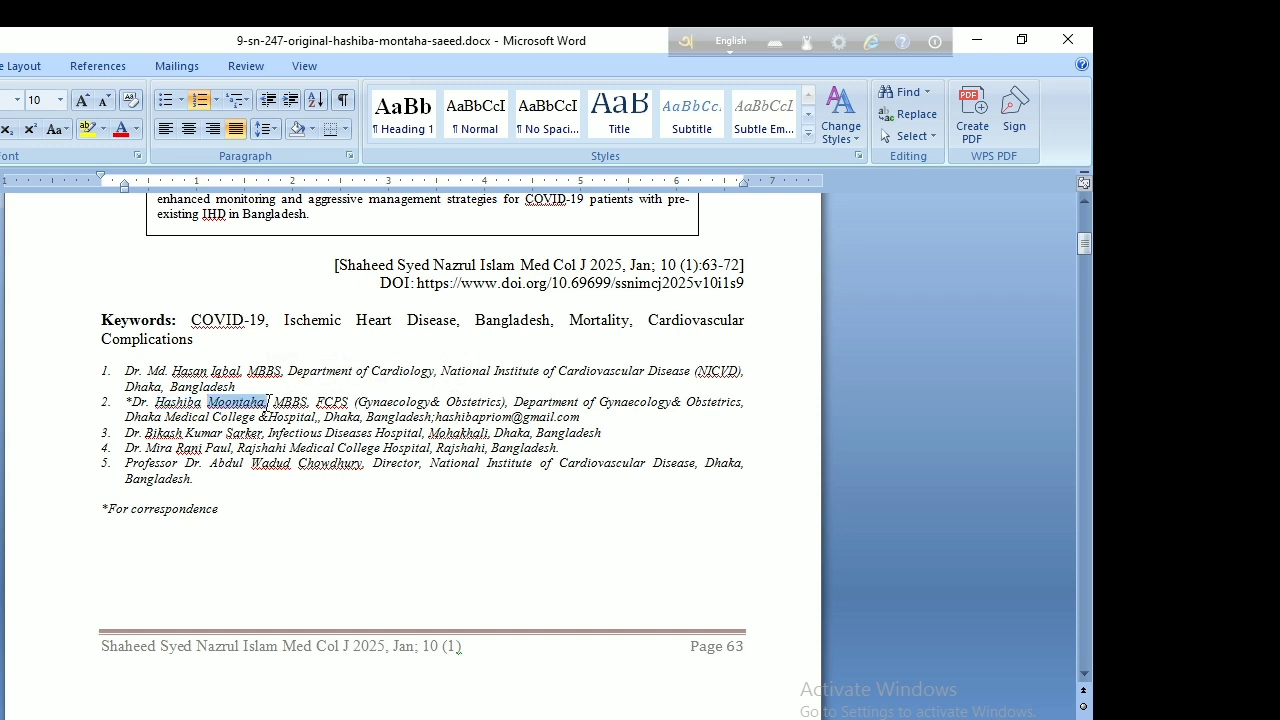
pyautogui.hotkey('alt', 'Tab')
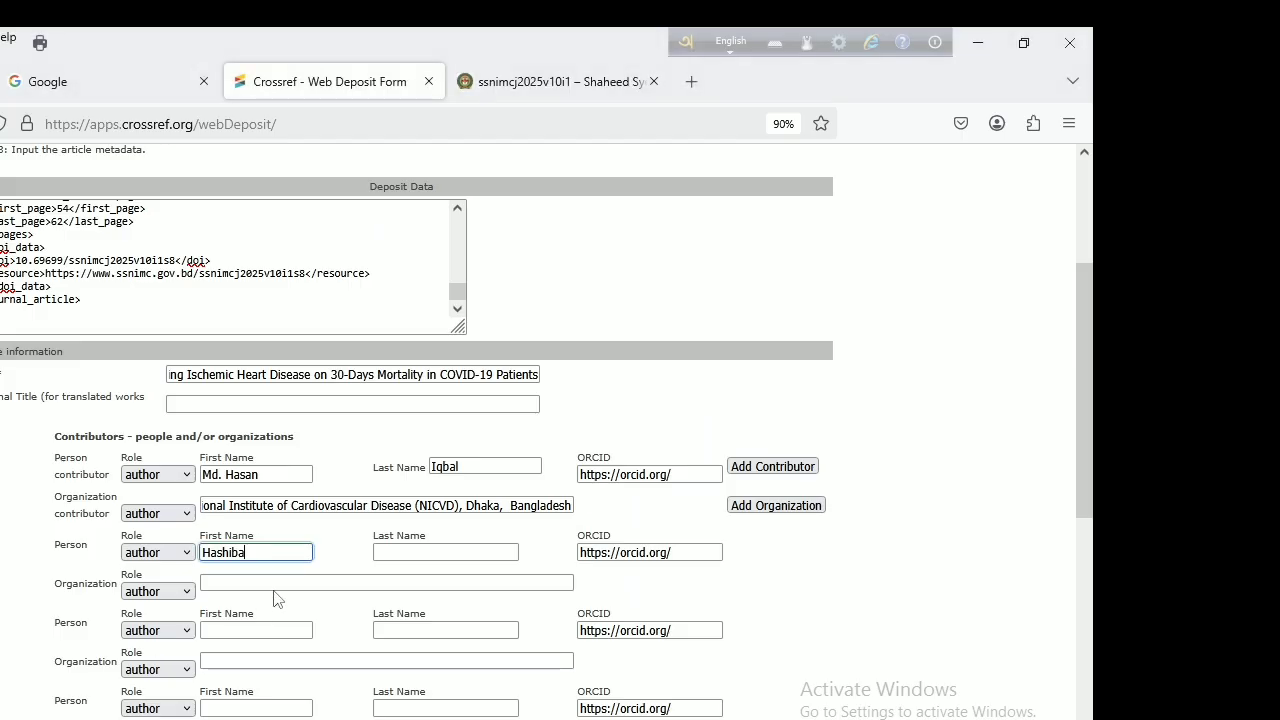
pyautogui.click(407, 548)
pyautogui.hotkey('ctrl', 'v')
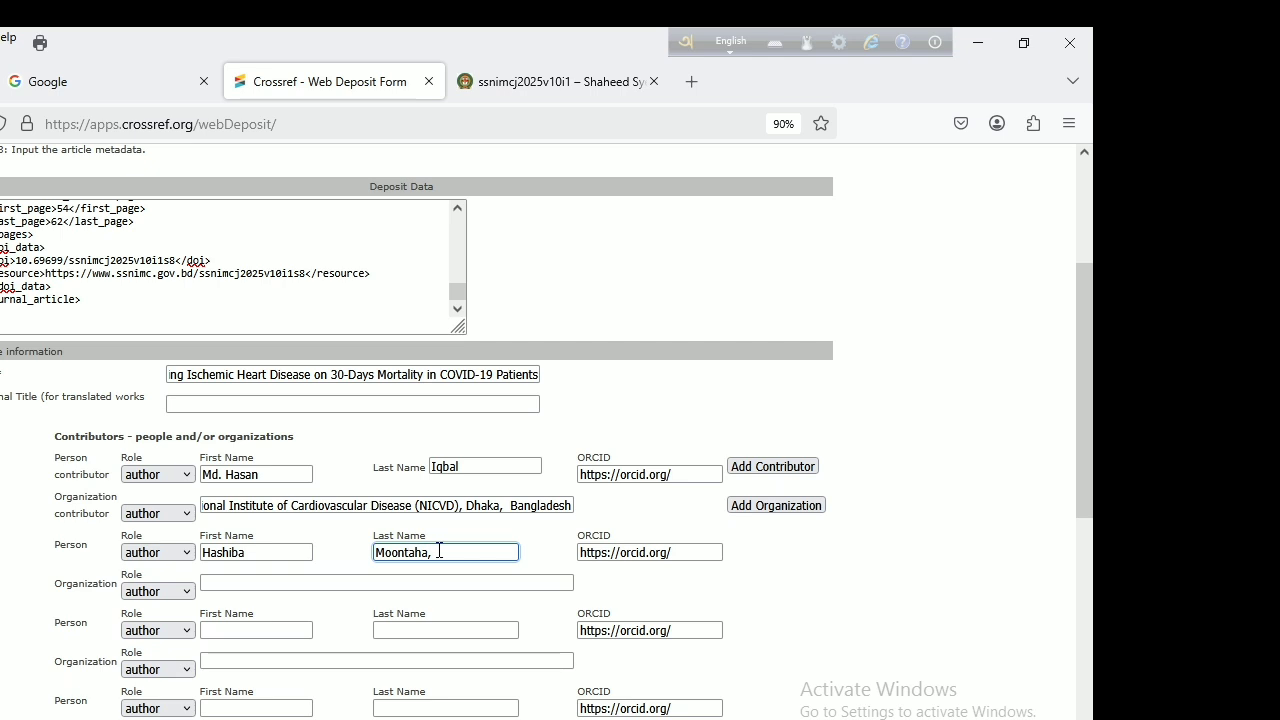
pyautogui.press('BackSpace')
# Step: Copy the second author's affiliation and e-mail from the document, starting at Department of Gynaecology& Obstetrics, Dhaka Medical College &Hospital, into the second organization contributor
pyautogui.click(297, 588)
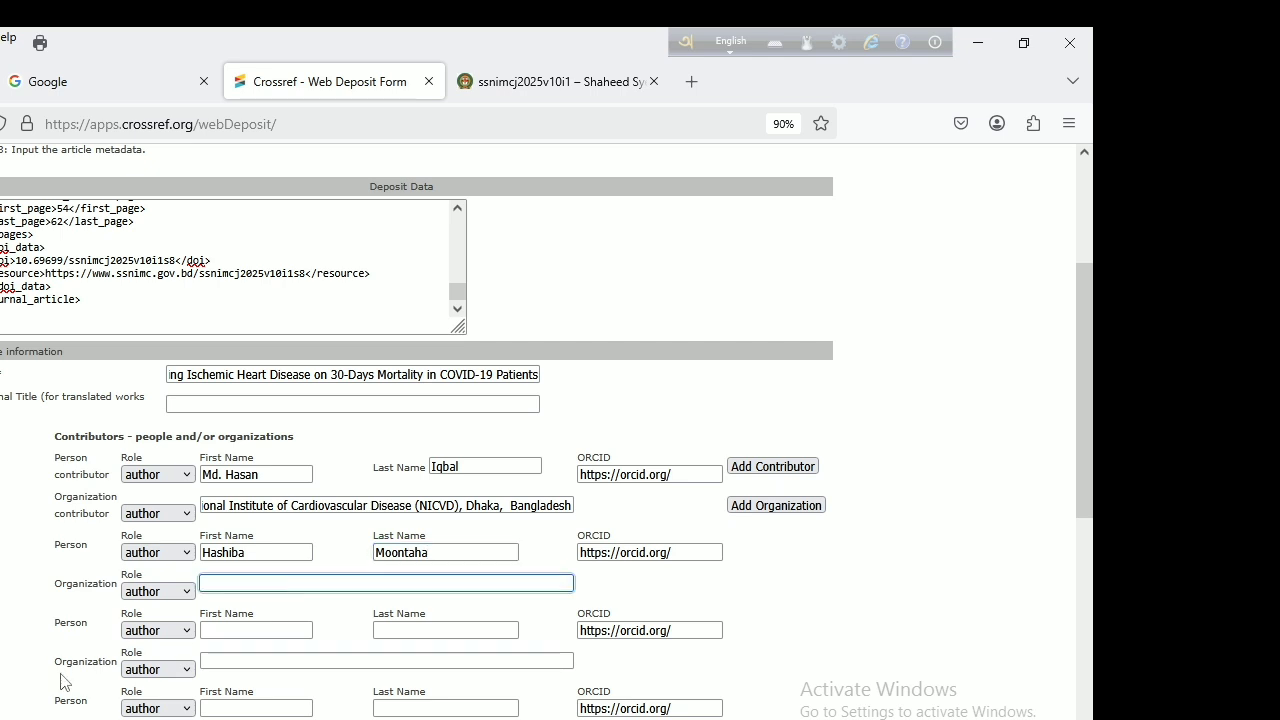
pyautogui.hotkey('alt', 'Tab')
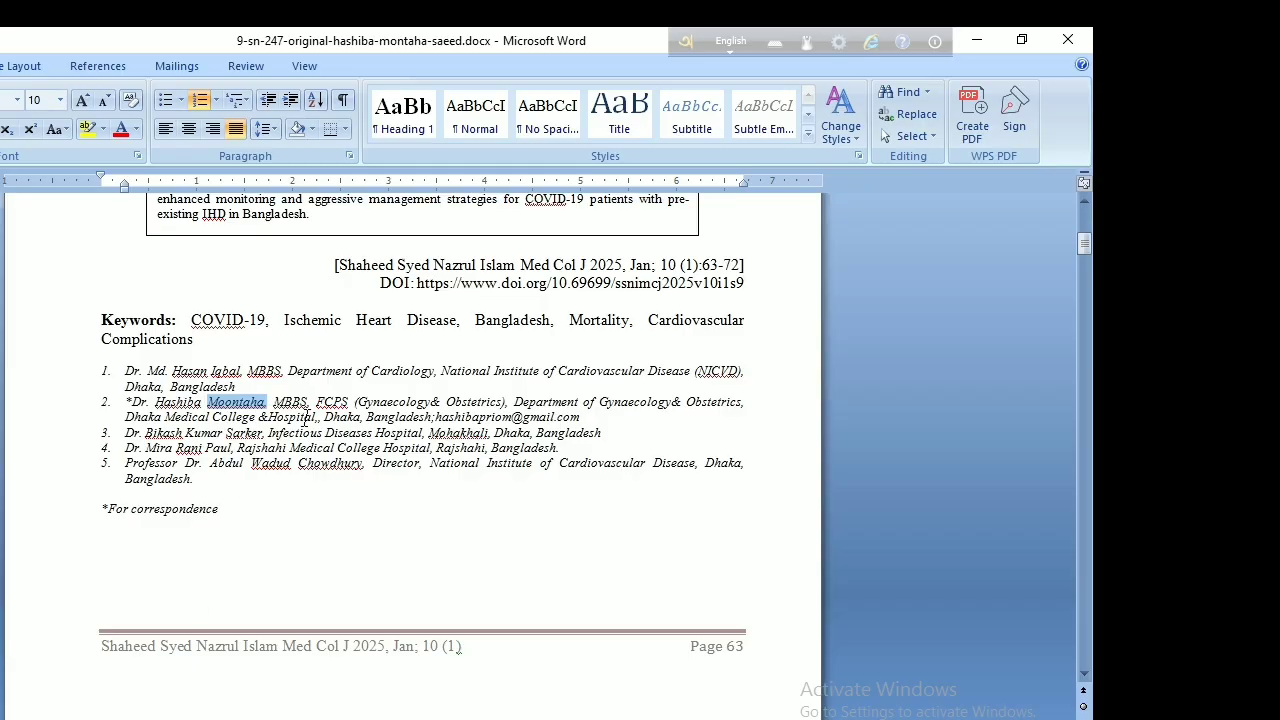
pyautogui.click(516, 403)
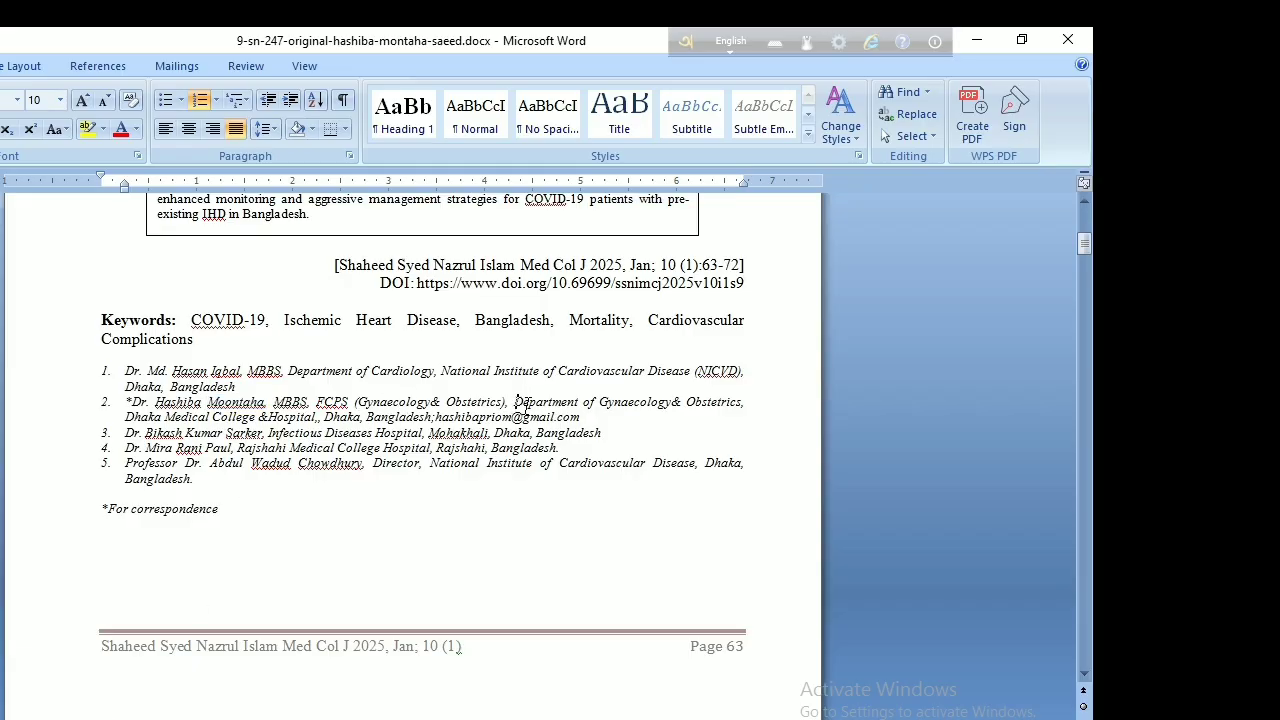
pyautogui.keyDown('shift'); pyautogui.click(589, 416); pyautogui.keyUp('shift')
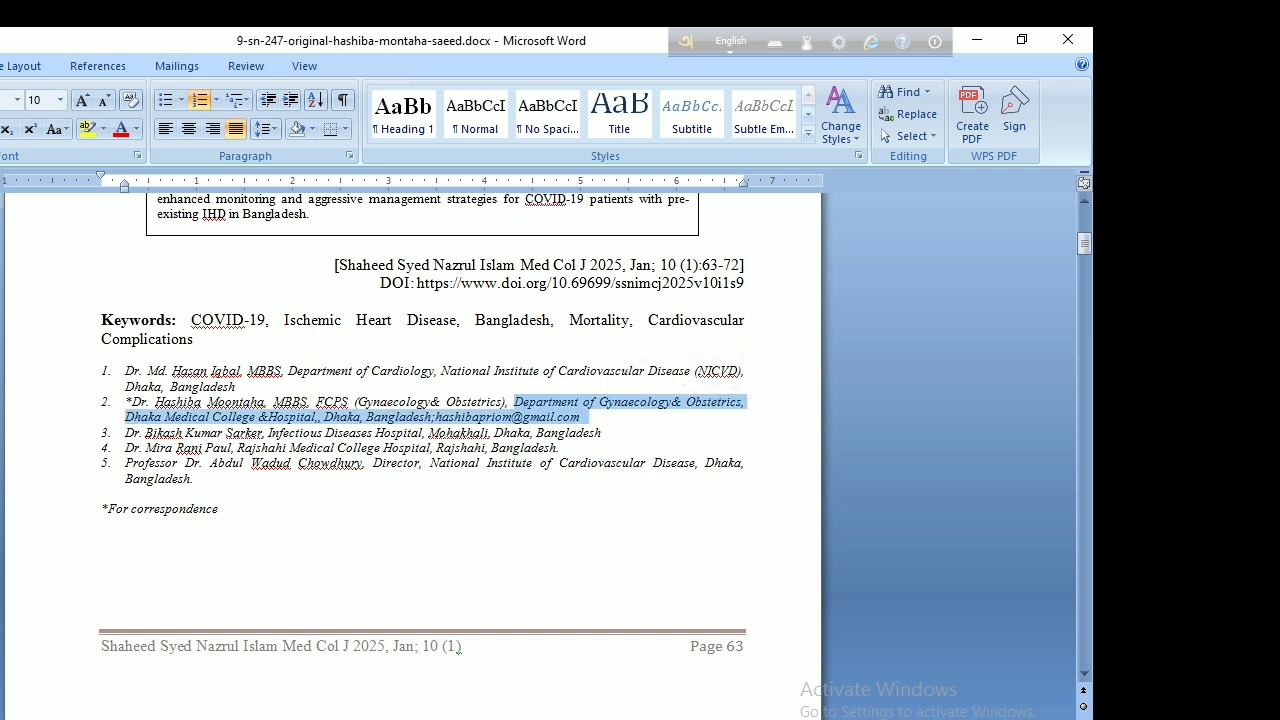
pyautogui.hotkey('alt', 'Tab')
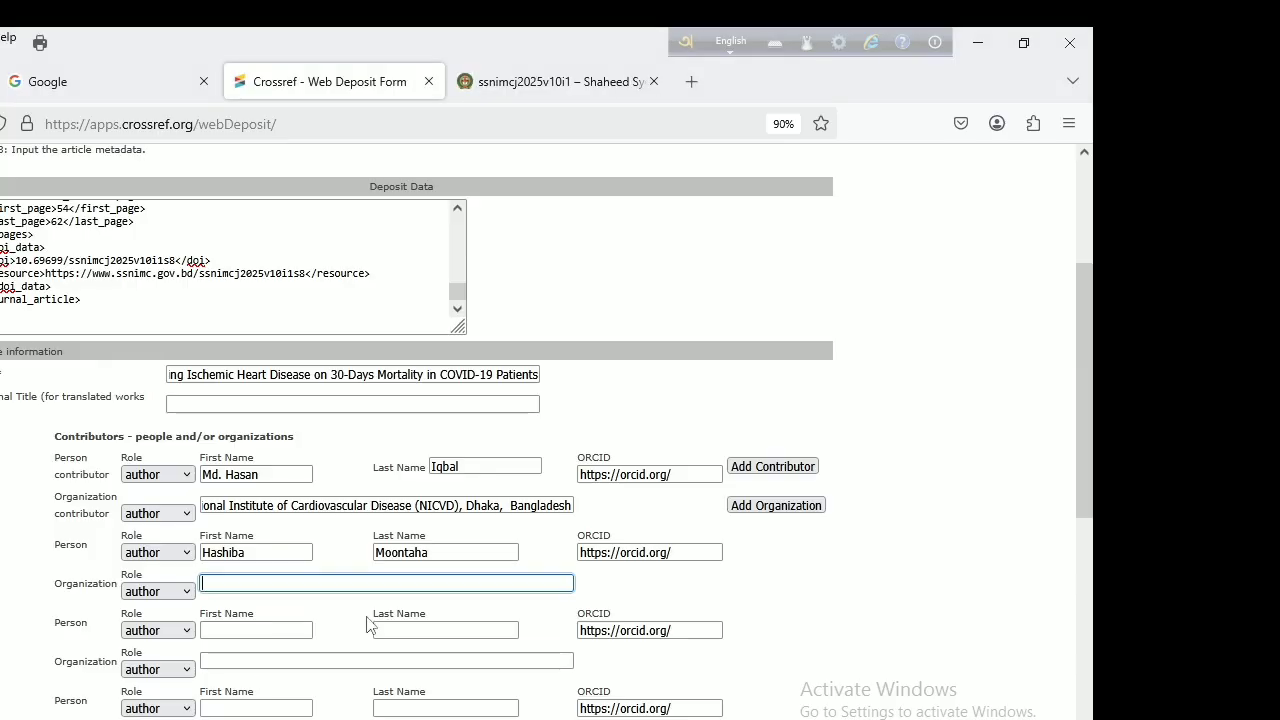
pyautogui.hotkey('ctrl', 'v')
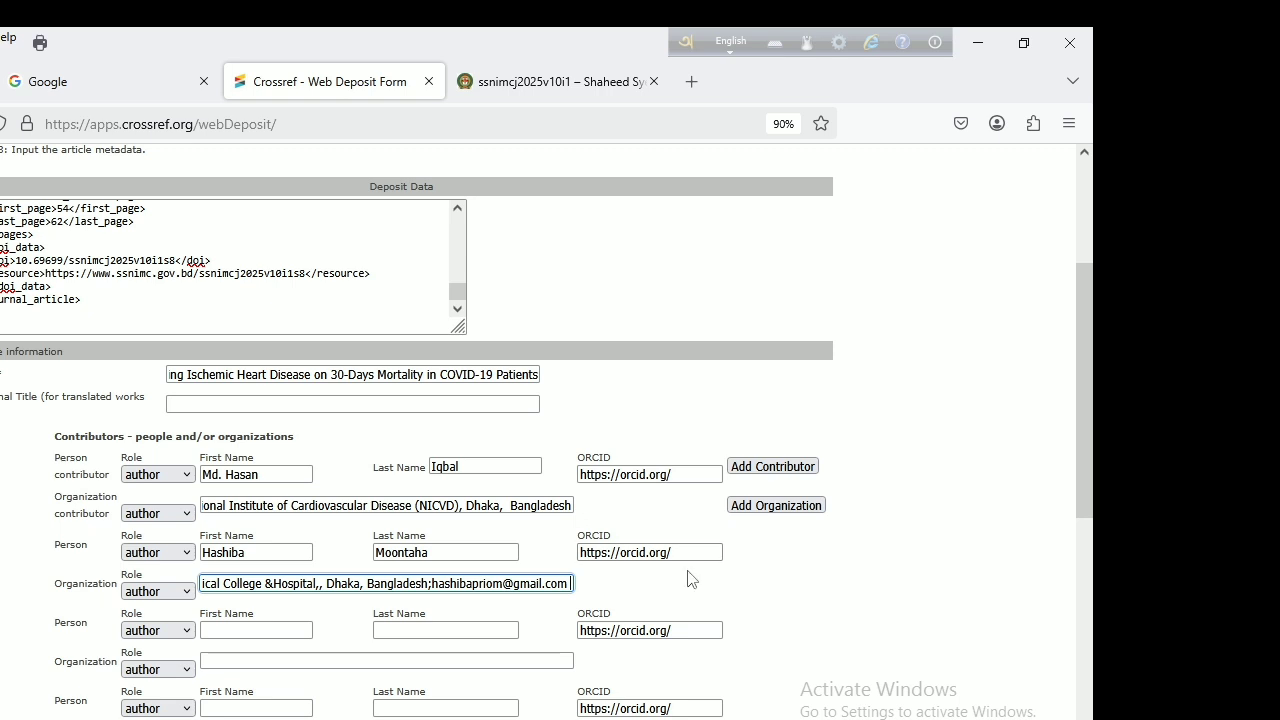
# Step: Copy the third listed author's given names from the article document into the third person contributor's first name
pyautogui.hotkey('alt', 'Tab')
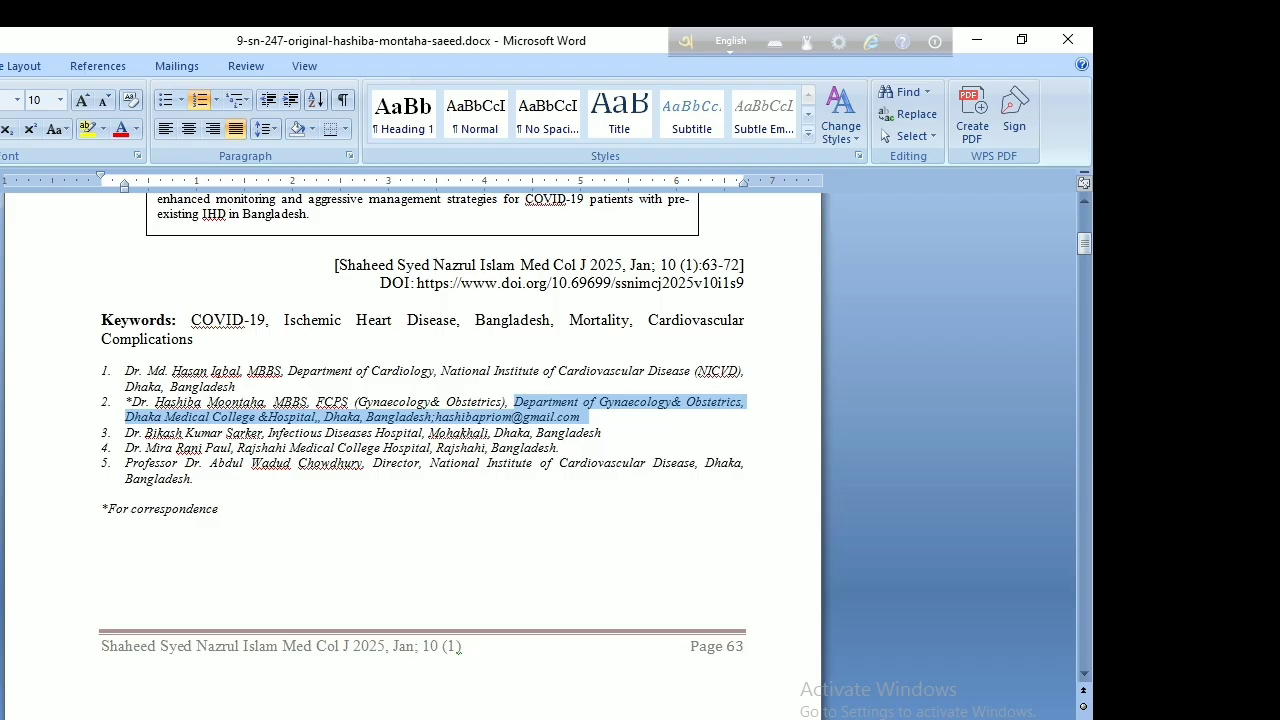
pyautogui.click(127, 437)
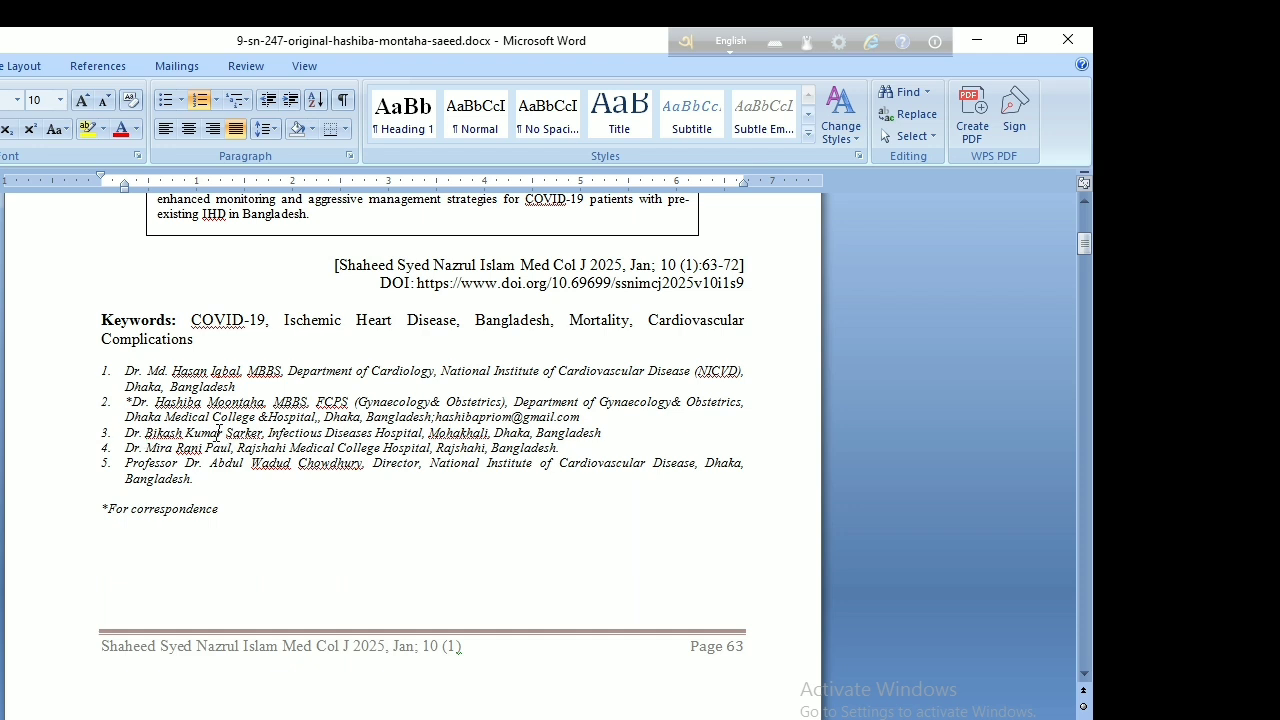
pyautogui.keyDown('shift'); pyautogui.click(223, 432); pyautogui.keyUp('shift')
pyautogui.hotkey('ctrl', 'c')
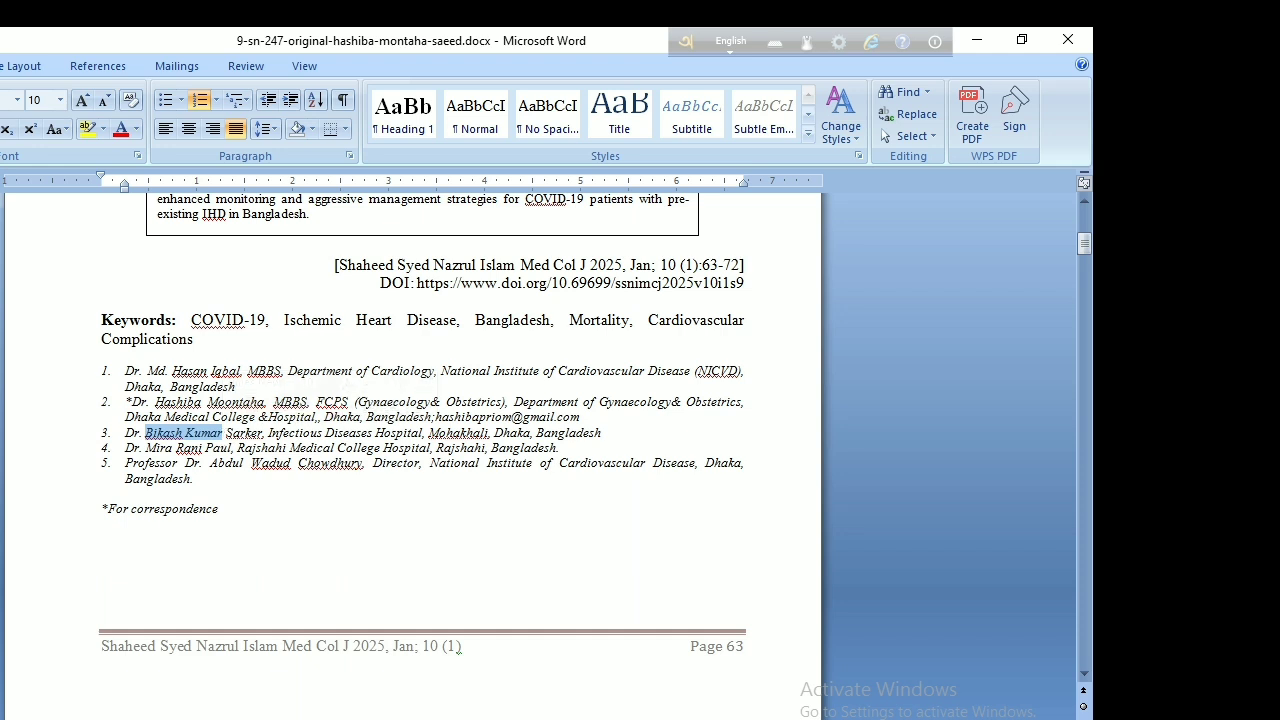
pyautogui.hotkey('alt', 'Tab')
pyautogui.click(282, 631)
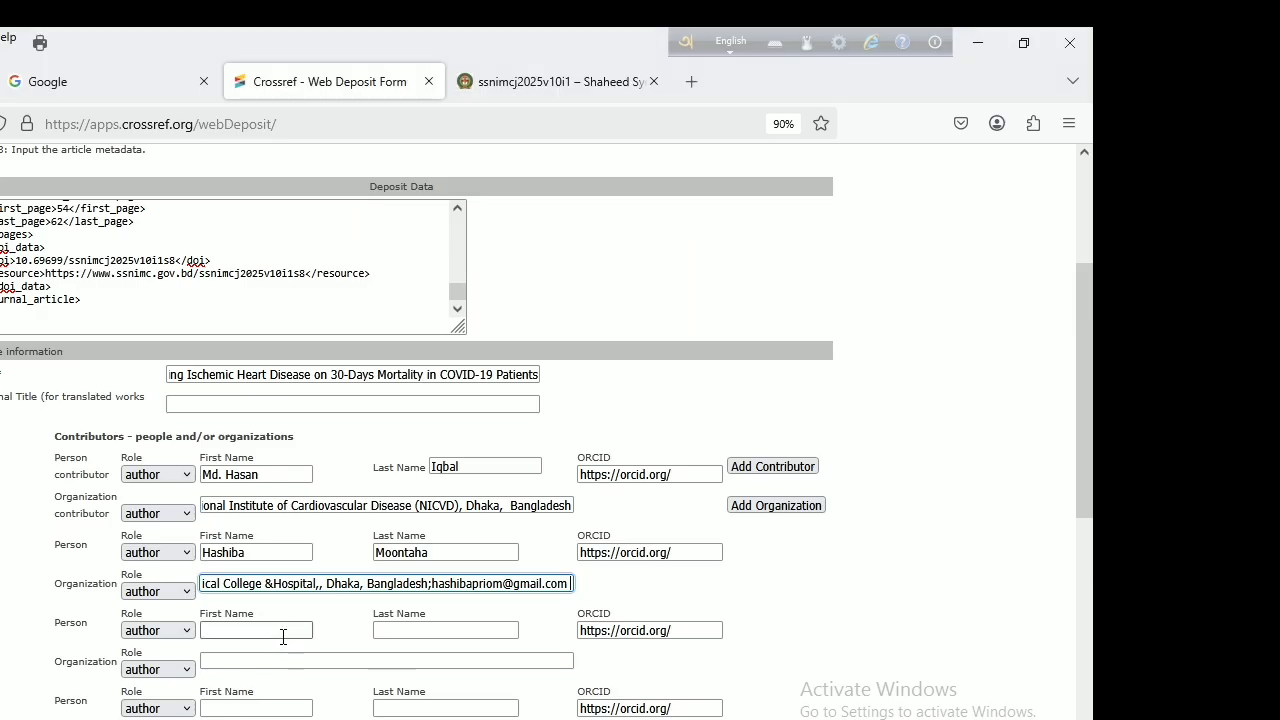
pyautogui.hotkey('ctrl', 'v')
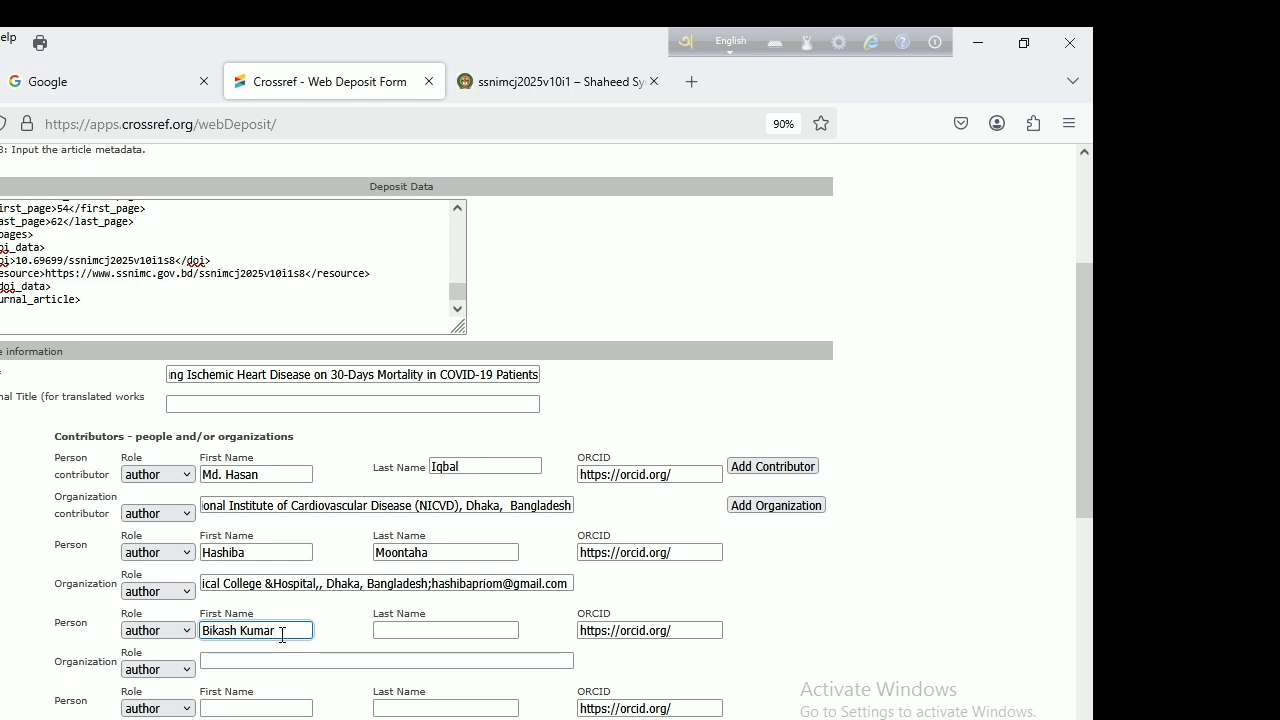
# Step: Copy the third listed author's surname from the document into the third person contributor's last name, without the trailing comma
pyautogui.hotkey('alt', 'Tab')
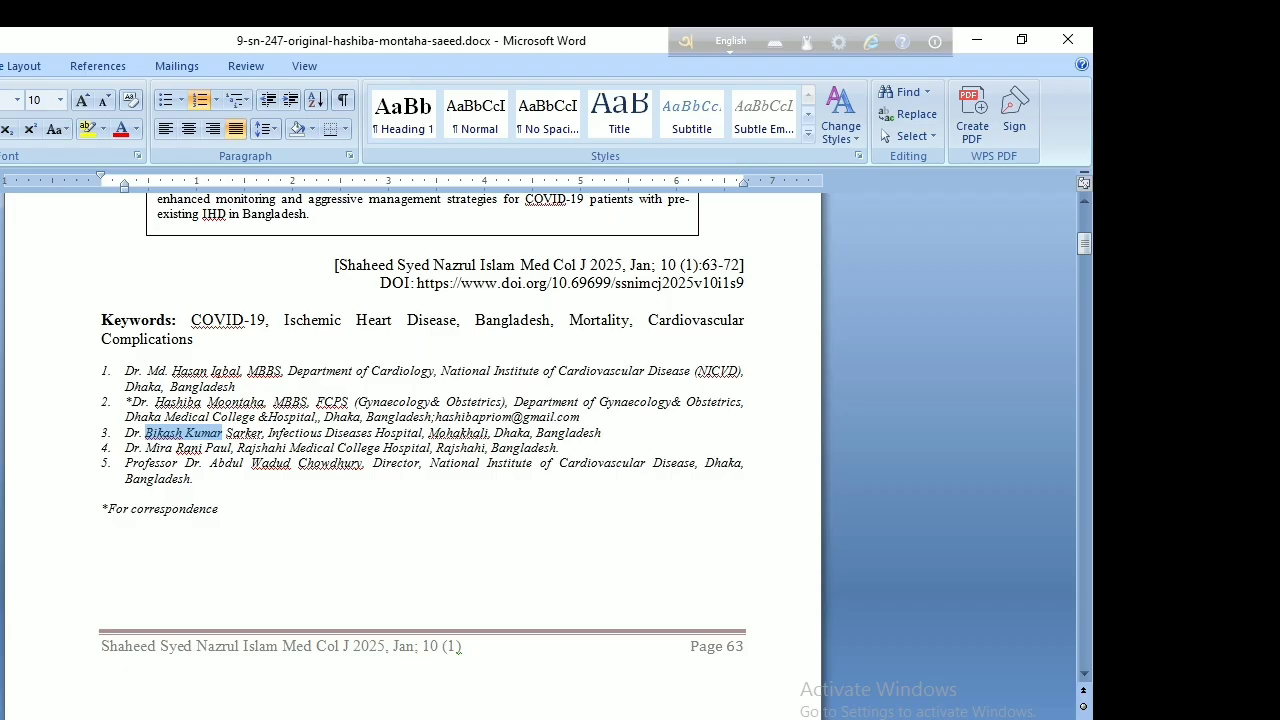
pyautogui.moveTo(226, 432); pyautogui.dragTo(265, 432)
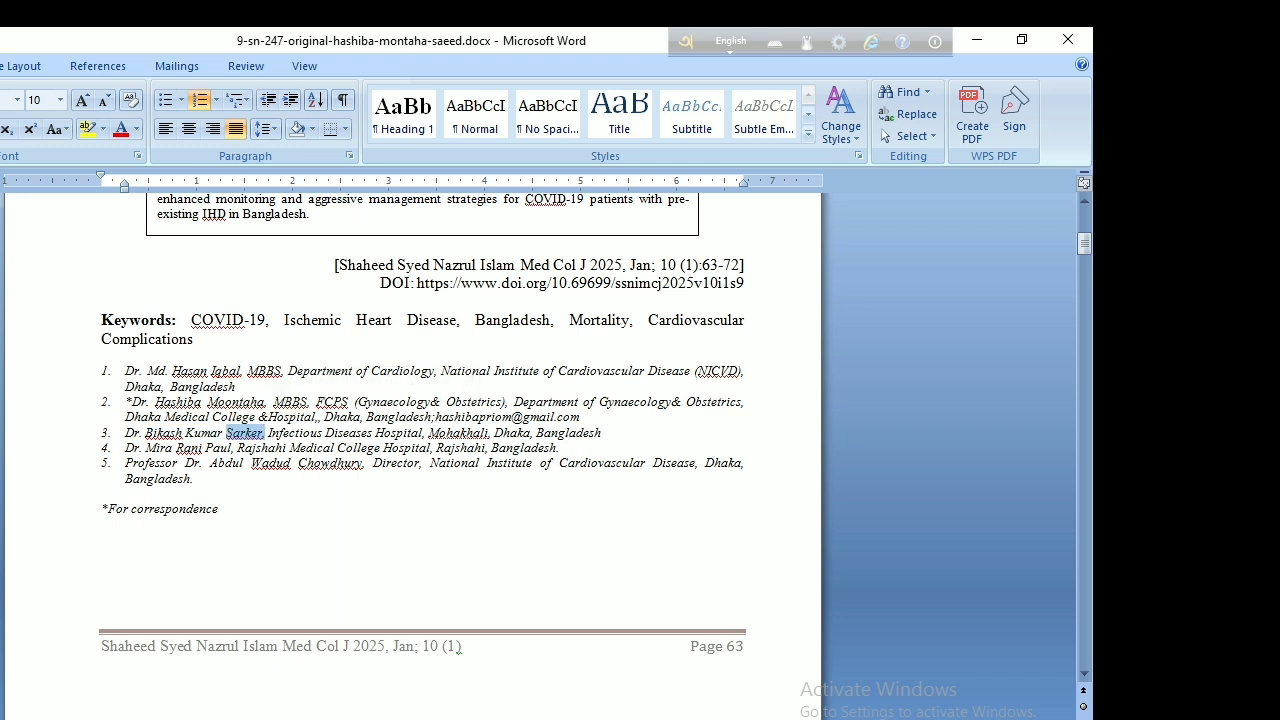
pyautogui.hotkey('alt', 'Tab')
pyautogui.click(441, 630)
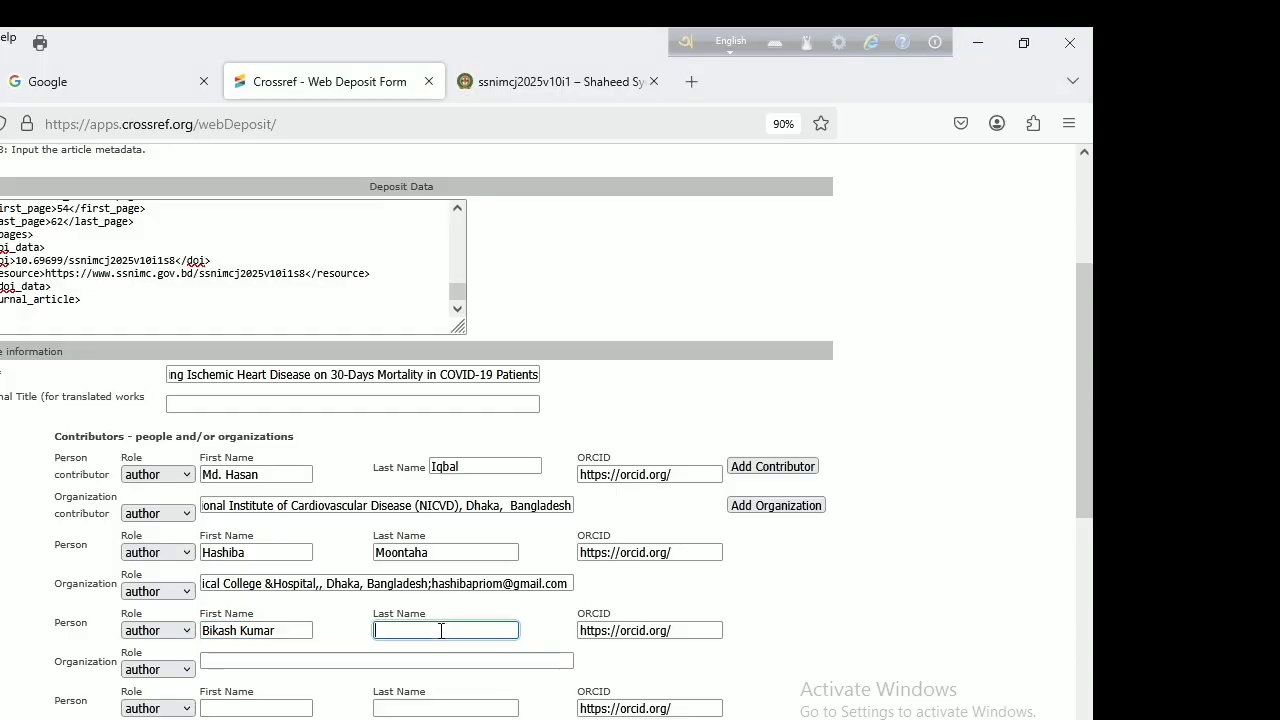
pyautogui.write('Sarker,')
# Step: Copy the third author's affiliation from the document, Infectious Diseases Hospital, Mohakhali, Dhaka, Bangladesh, into the third organization contributor
pyautogui.click(263, 660)
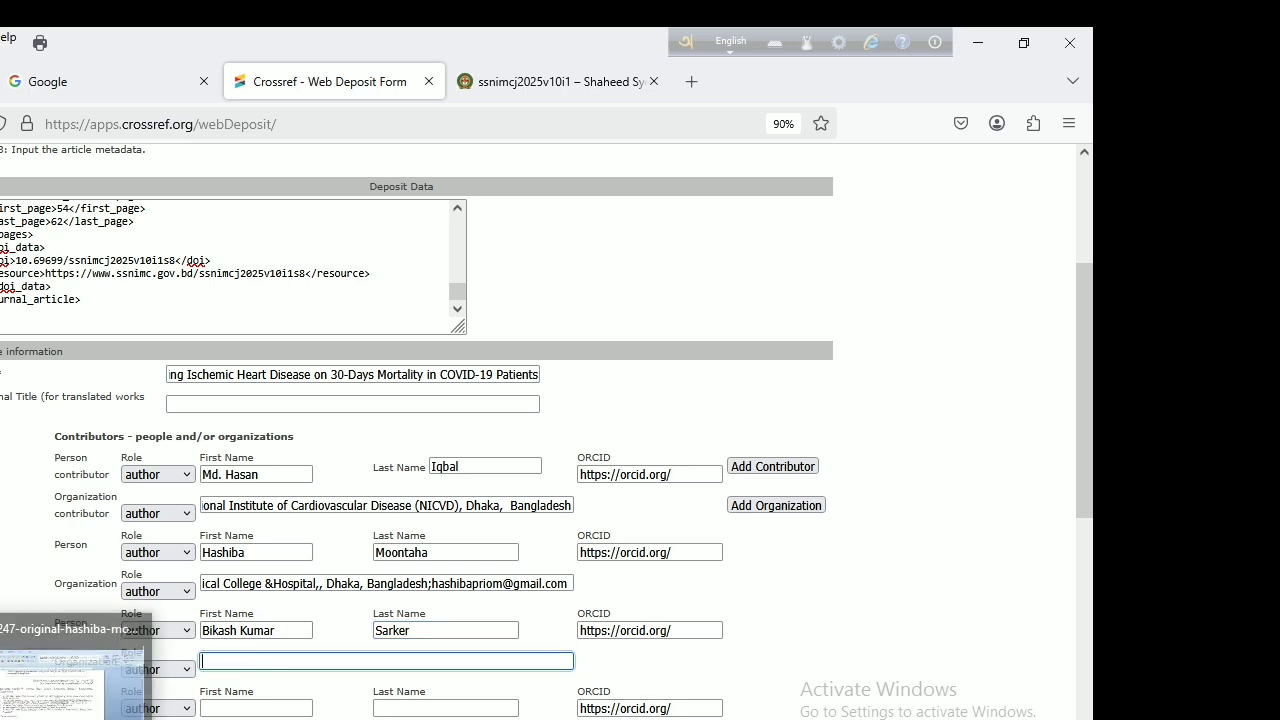
pyautogui.click(75, 670)
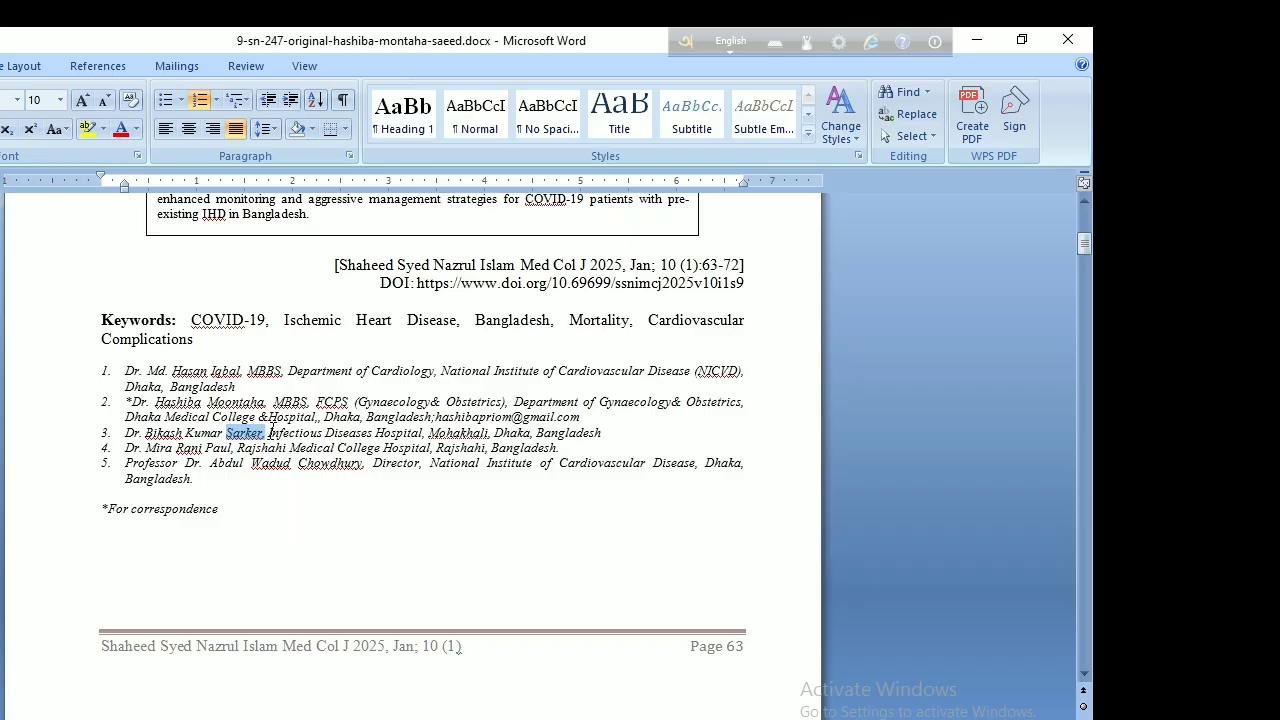
pyautogui.click(272, 433)
pyautogui.keyDown('shift'); pyautogui.click(605, 436); pyautogui.keyUp('shift')
pyautogui.hotkey('ctrl', 'c')
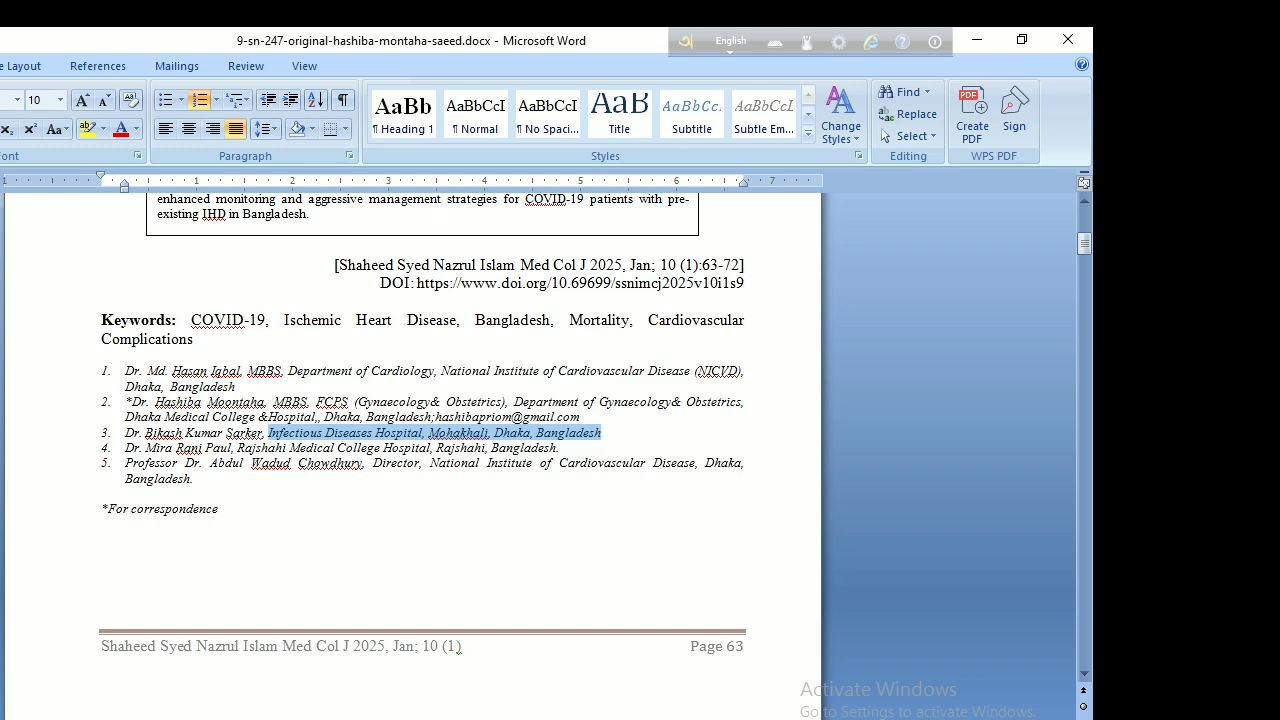
pyautogui.hotkey('alt', 'Tab')
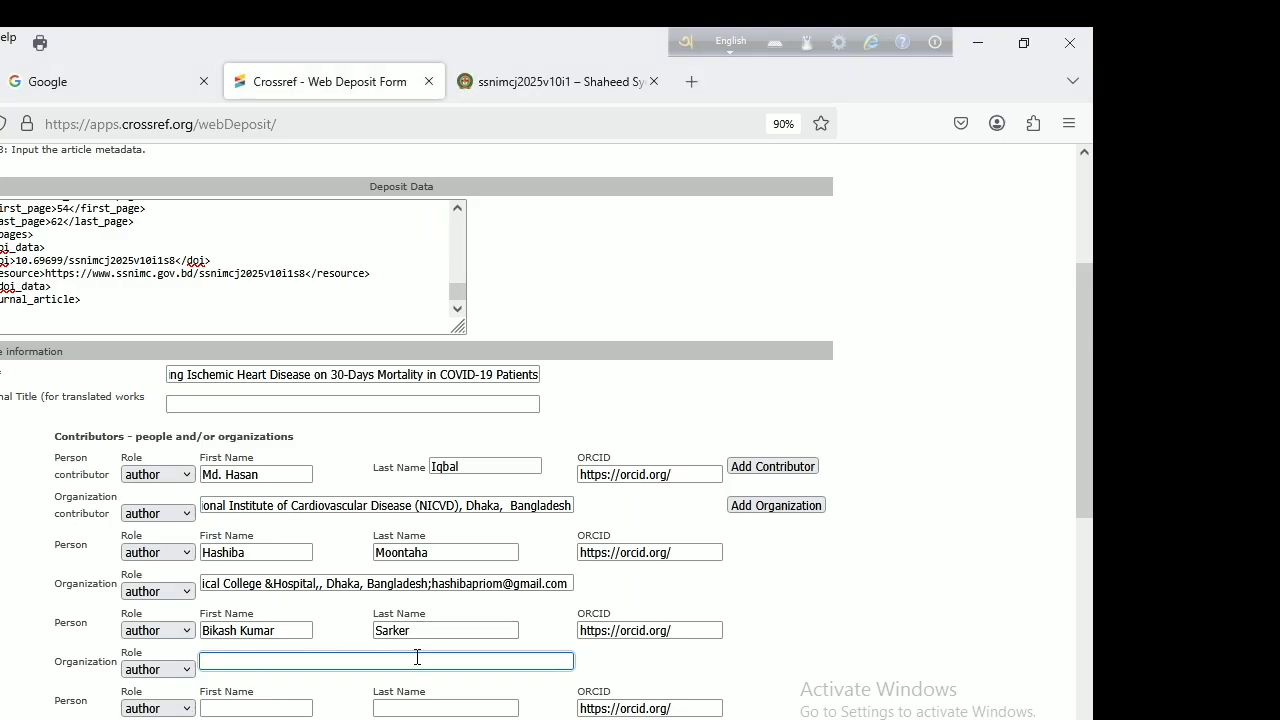
pyautogui.hotkey('ctrl', 'v')
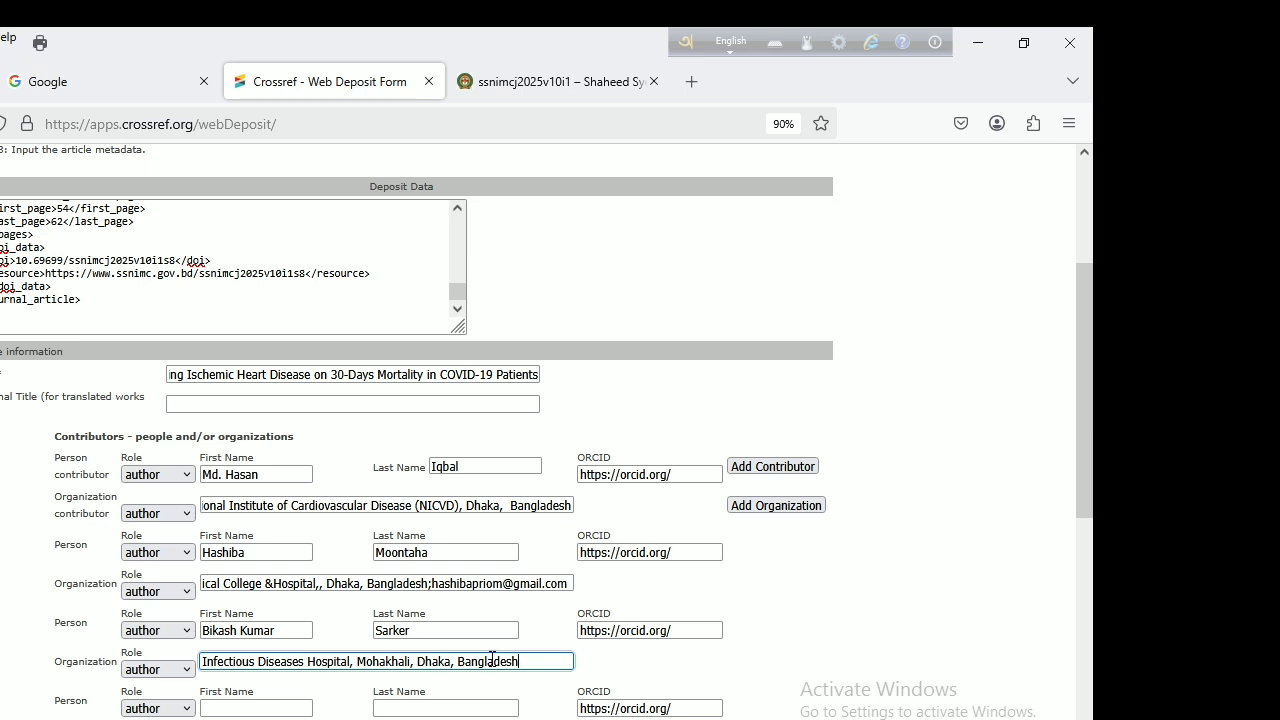
# Step: Copy the fourth listed author's given names from the article document into the fourth person contributor's first name
pyautogui.scroll(-4, 417, 658)
pyautogui.click(271, 518)
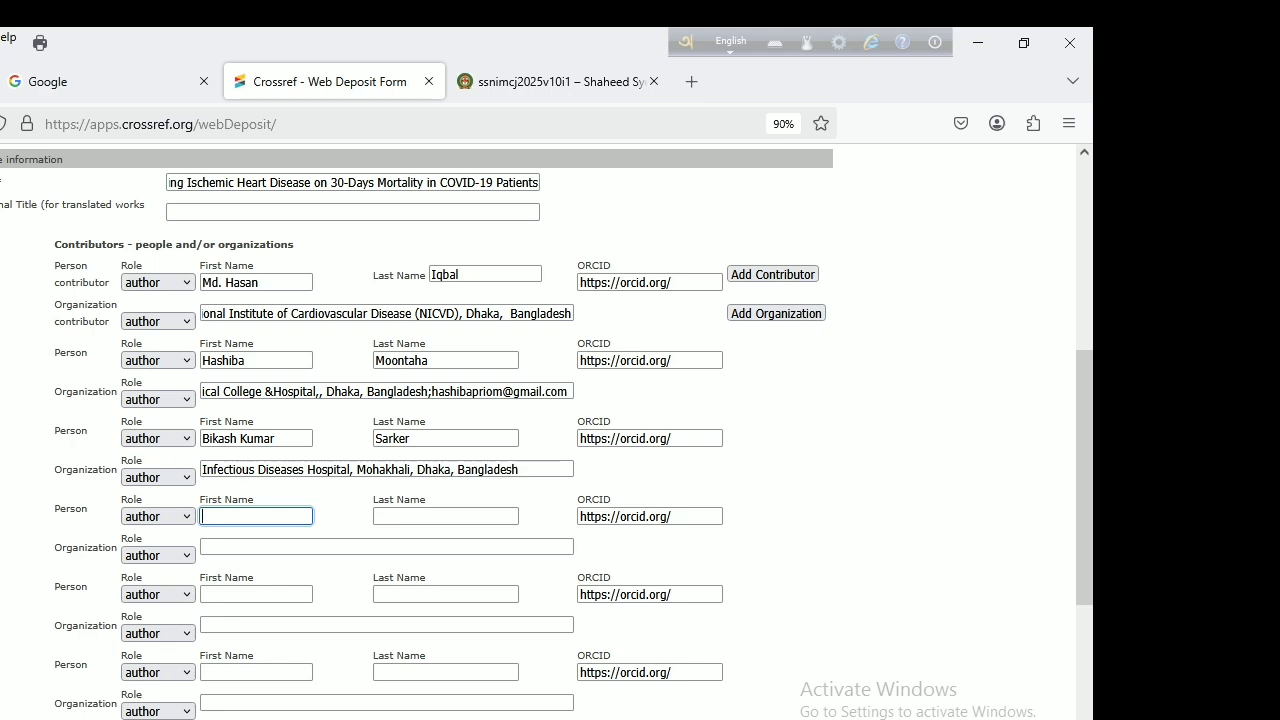
pyautogui.hotkey('alt', 'Tab')
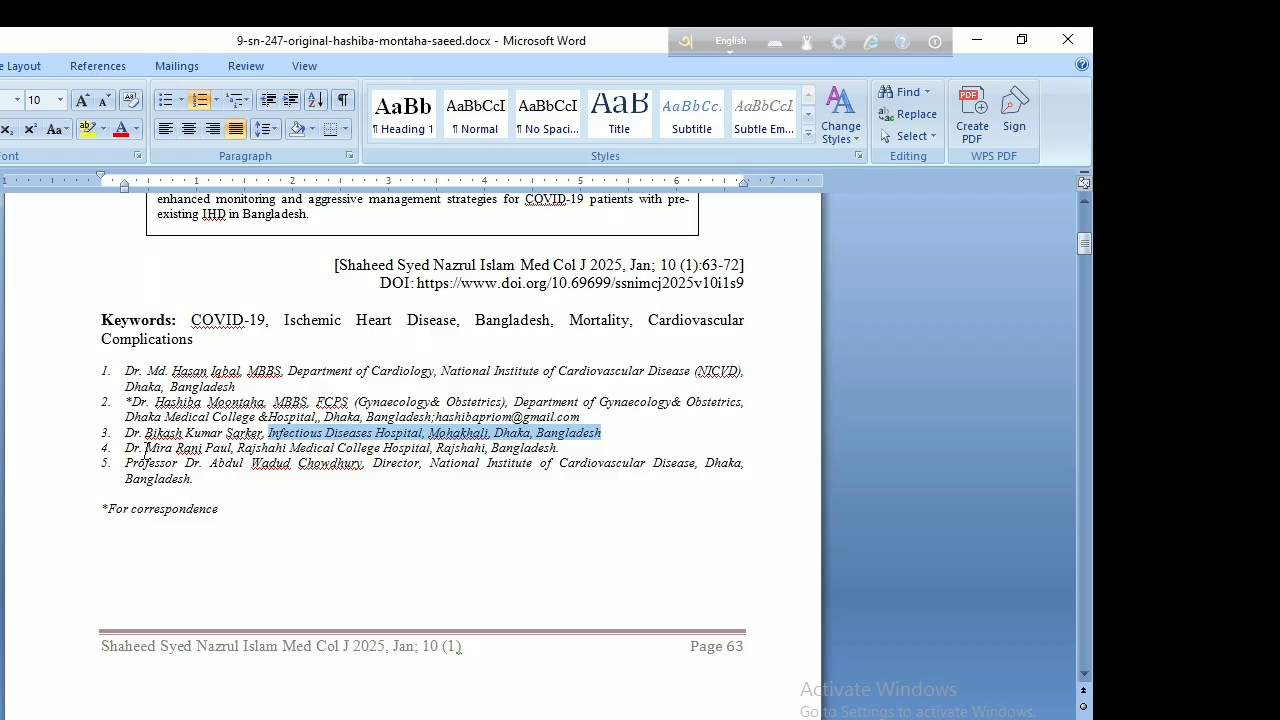
pyautogui.click(146, 449)
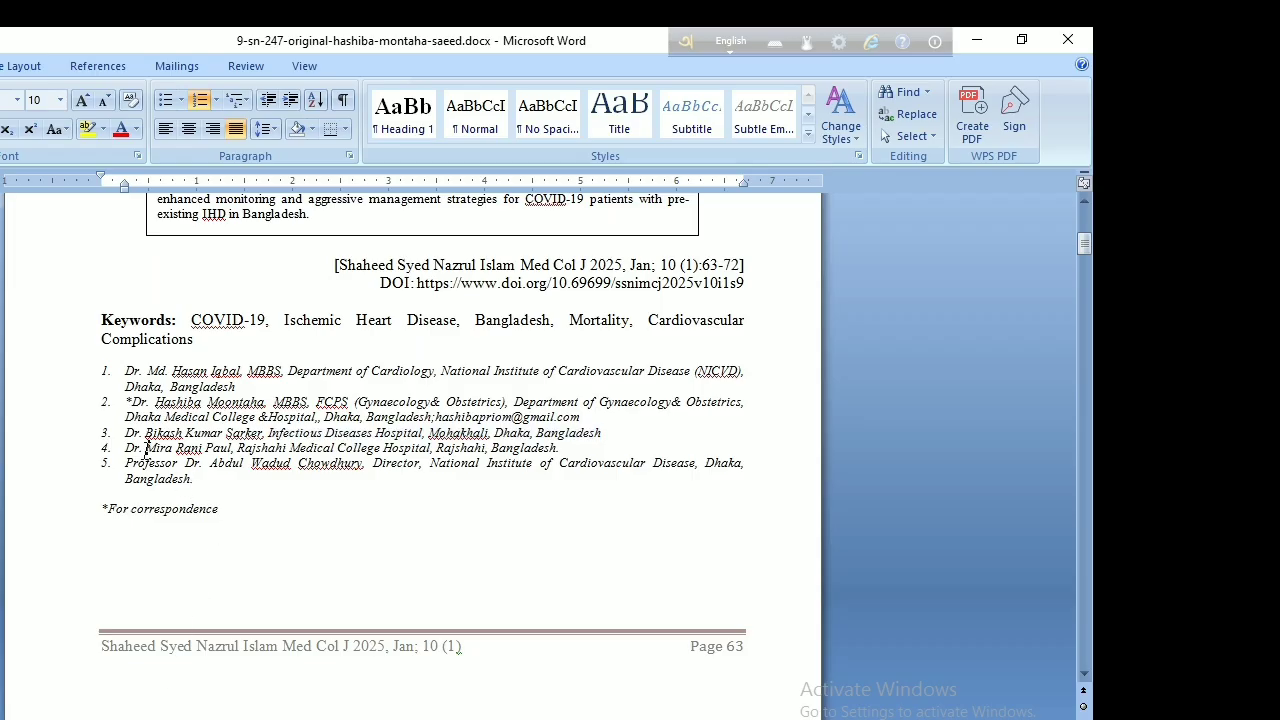
pyautogui.keyDown('shift'); pyautogui.click(203, 449); pyautogui.keyUp('shift')
pyautogui.hotkey('ctrl', 'c')
pyautogui.hotkey('alt', 'Tab')
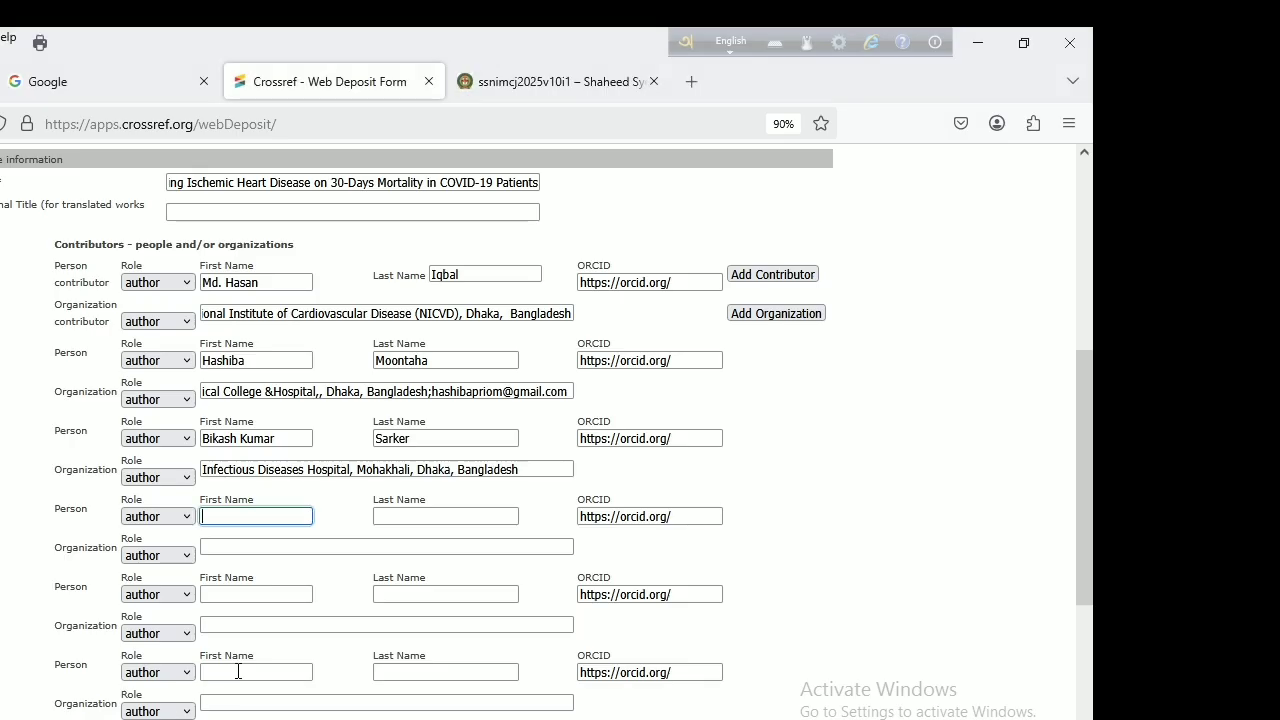
pyautogui.hotkey('ctrl', 'v')
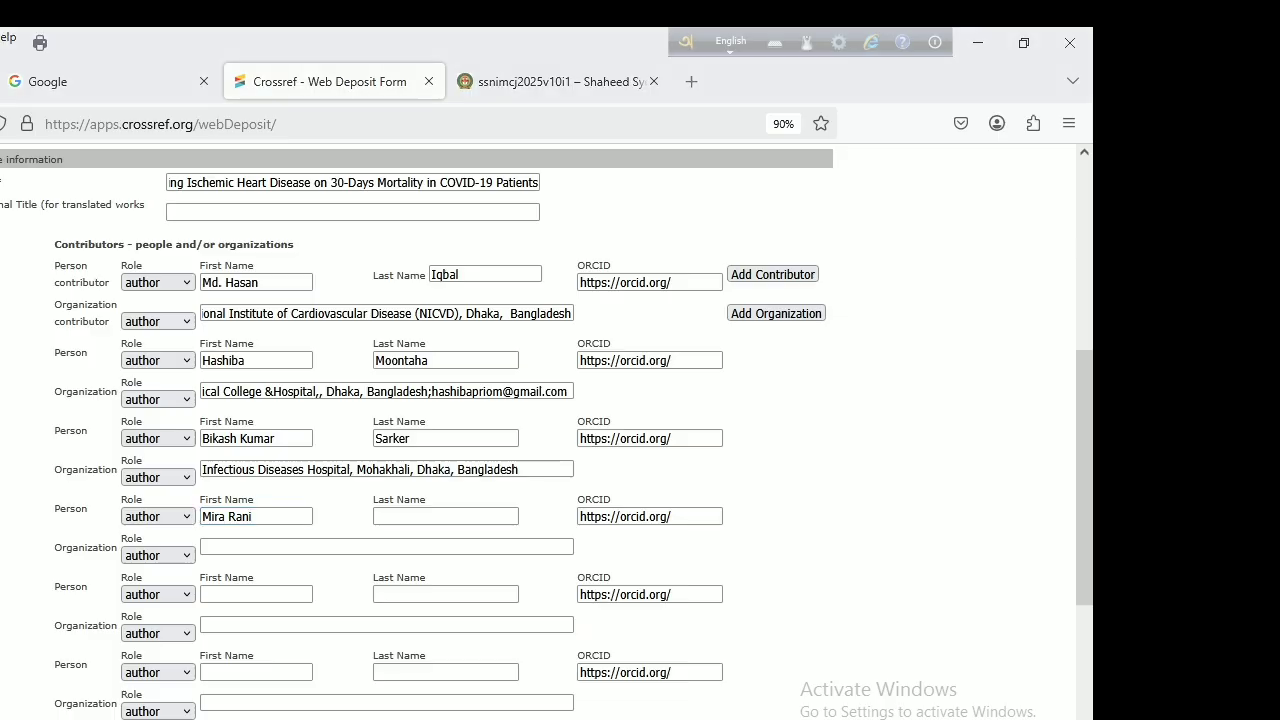
# Step: Check the fourth author's surname in the document and enter it as the fourth person contributor's last name
pyautogui.hotkey('alt', 'Tab')
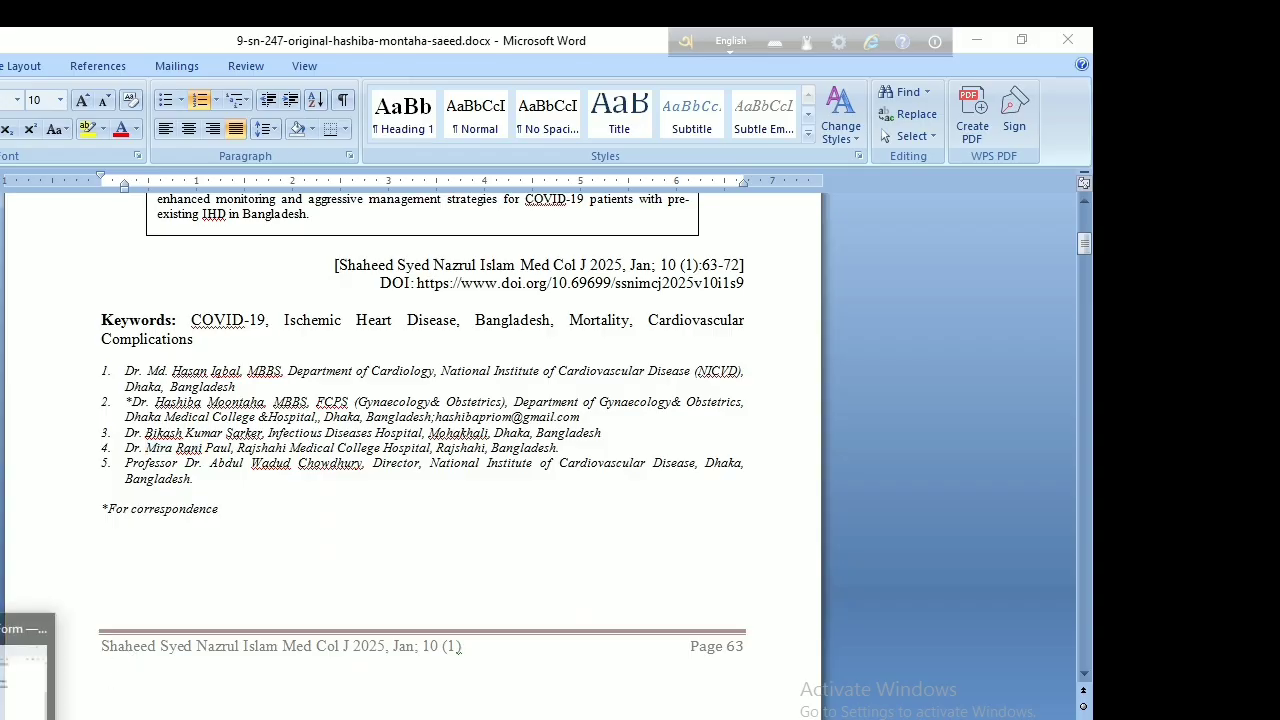
pyautogui.hotkey('alt', 'Tab')
pyautogui.click(383, 516)
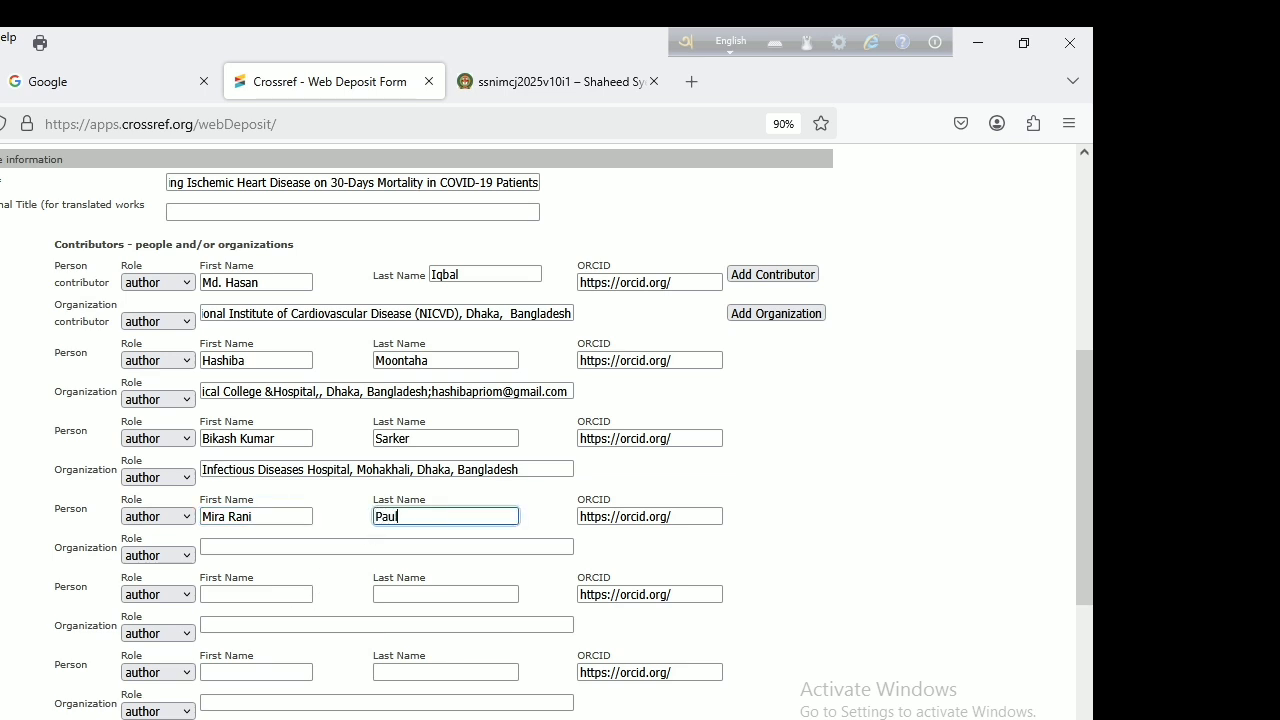
# Step: Copy the fourth author's affiliation from the document, Rajshahi Medical College Hospital, Rajshahi, Bangladesh., into the fourth organization contributor
pyautogui.click(302, 546)
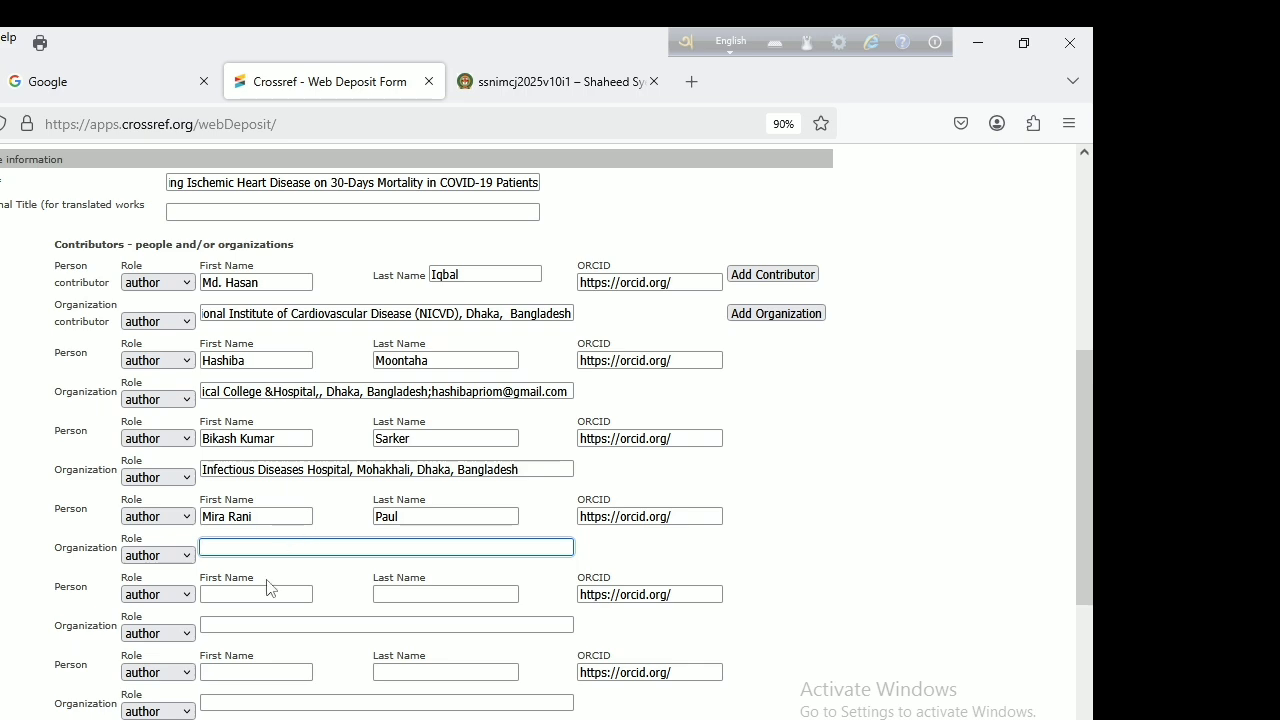
pyautogui.hotkey('alt', 'Tab')
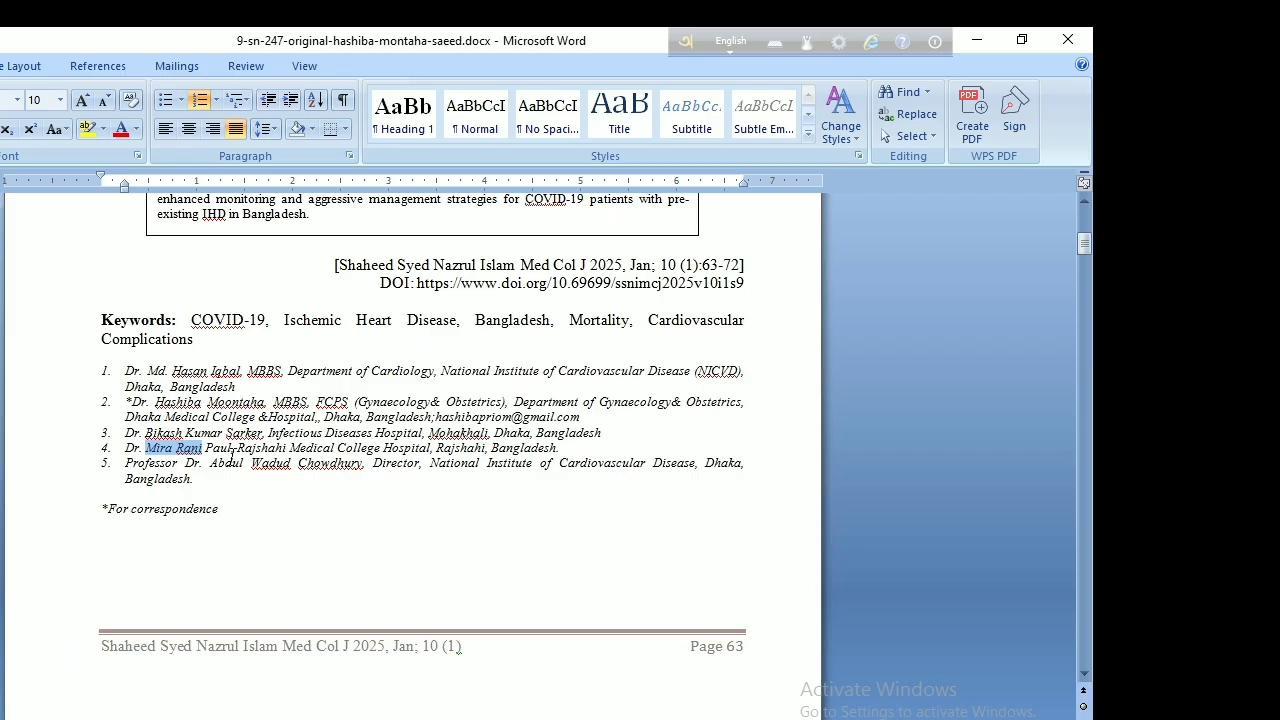
pyautogui.click(240, 450)
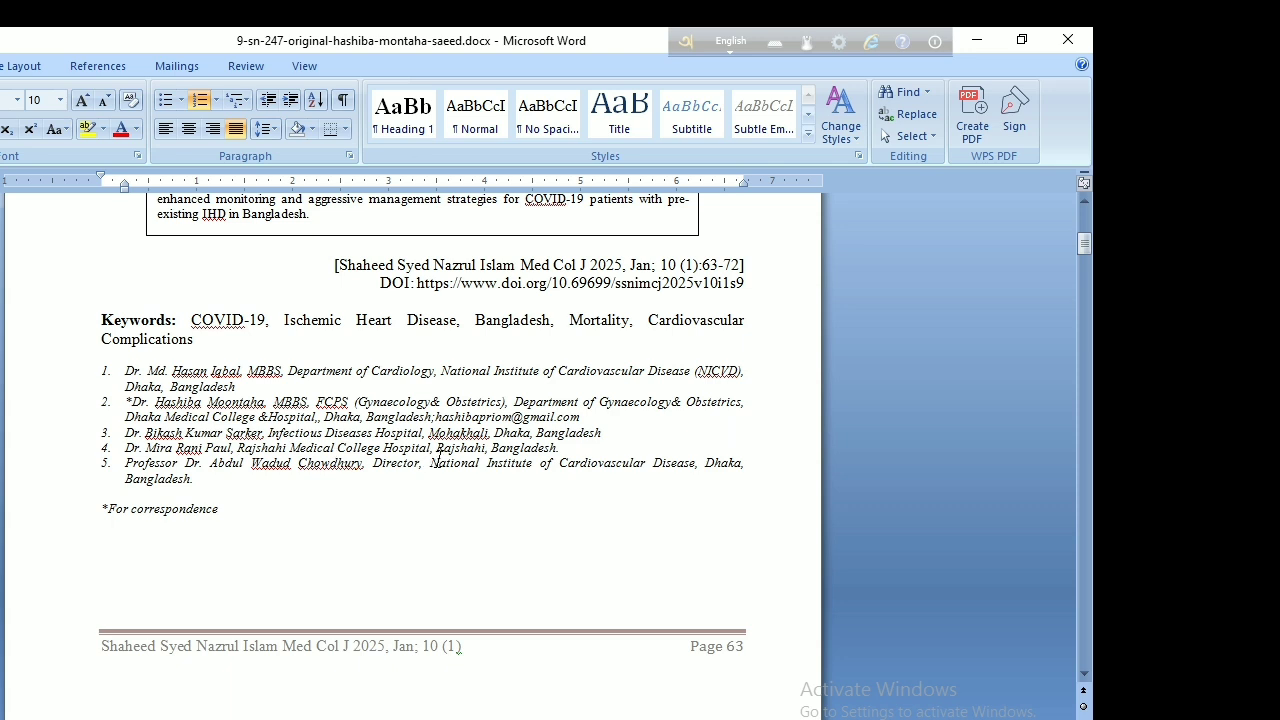
pyautogui.keyDown('shift'); pyautogui.click(560, 450); pyautogui.keyUp('shift')
pyautogui.hotkey('ctrl', 'c')
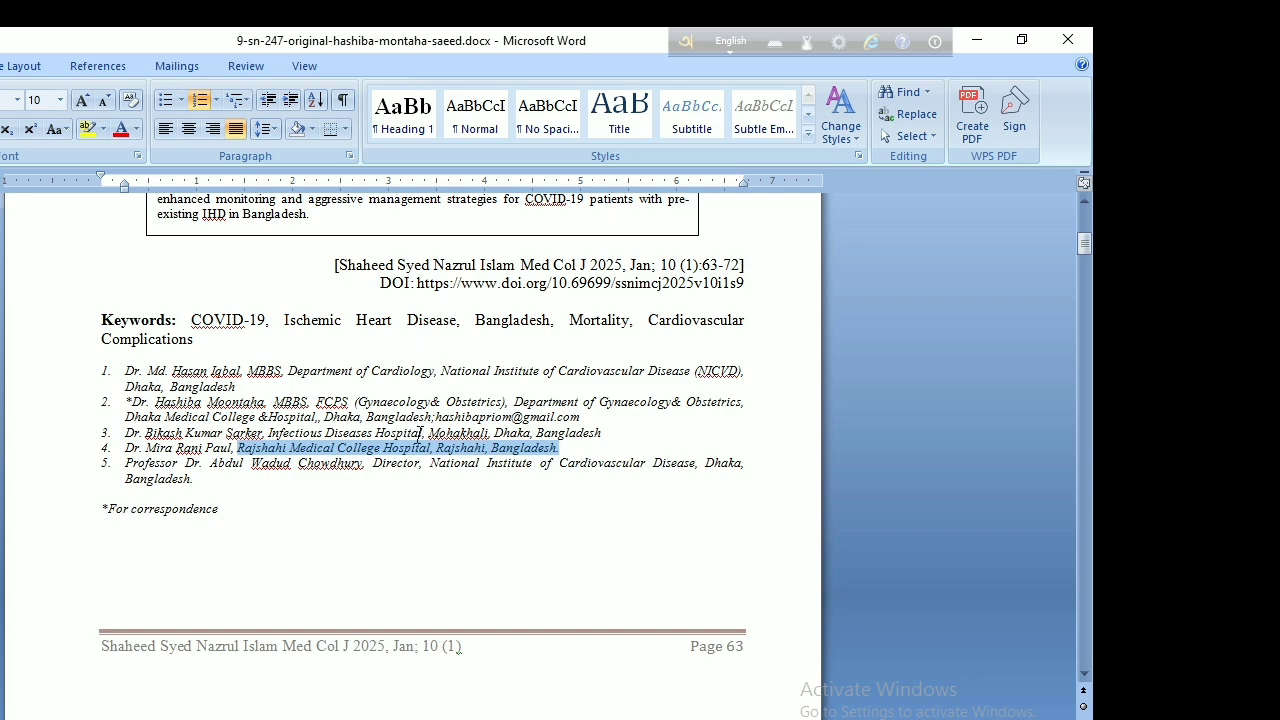
pyautogui.hotkey('alt', 'Tab')
pyautogui.click(350, 548)
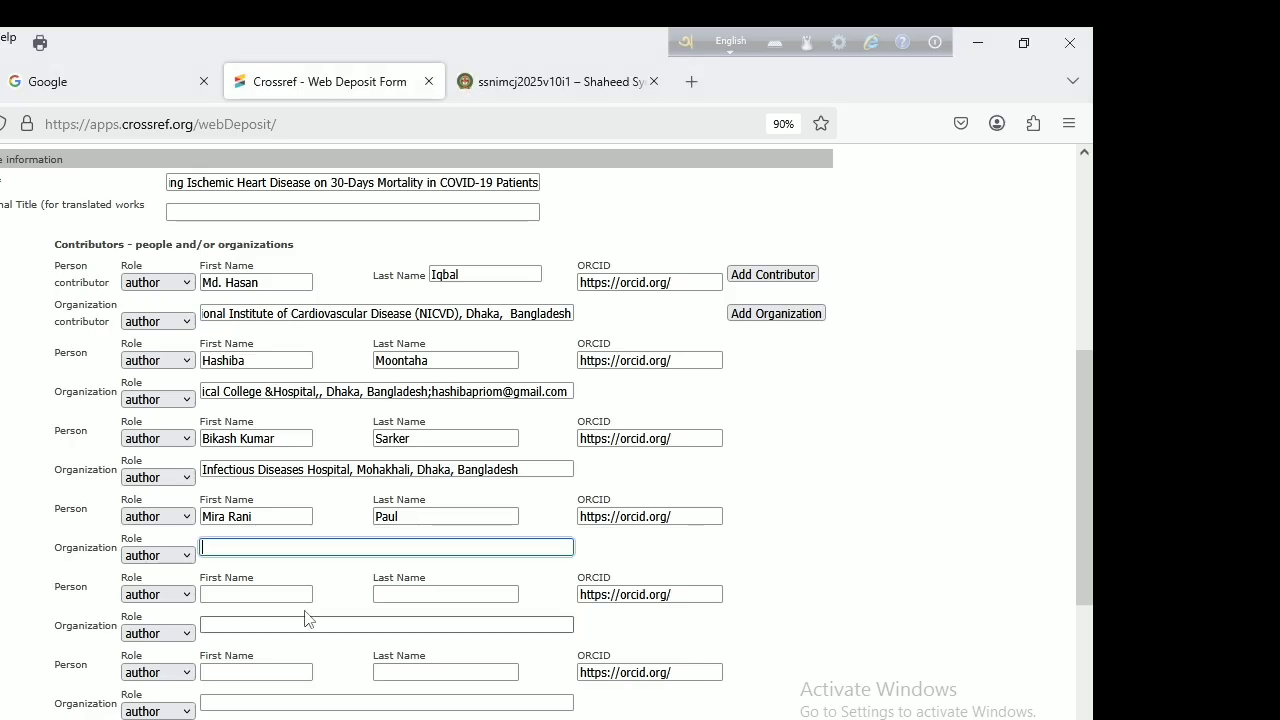
pyautogui.hotkey('ctrl', 'v')
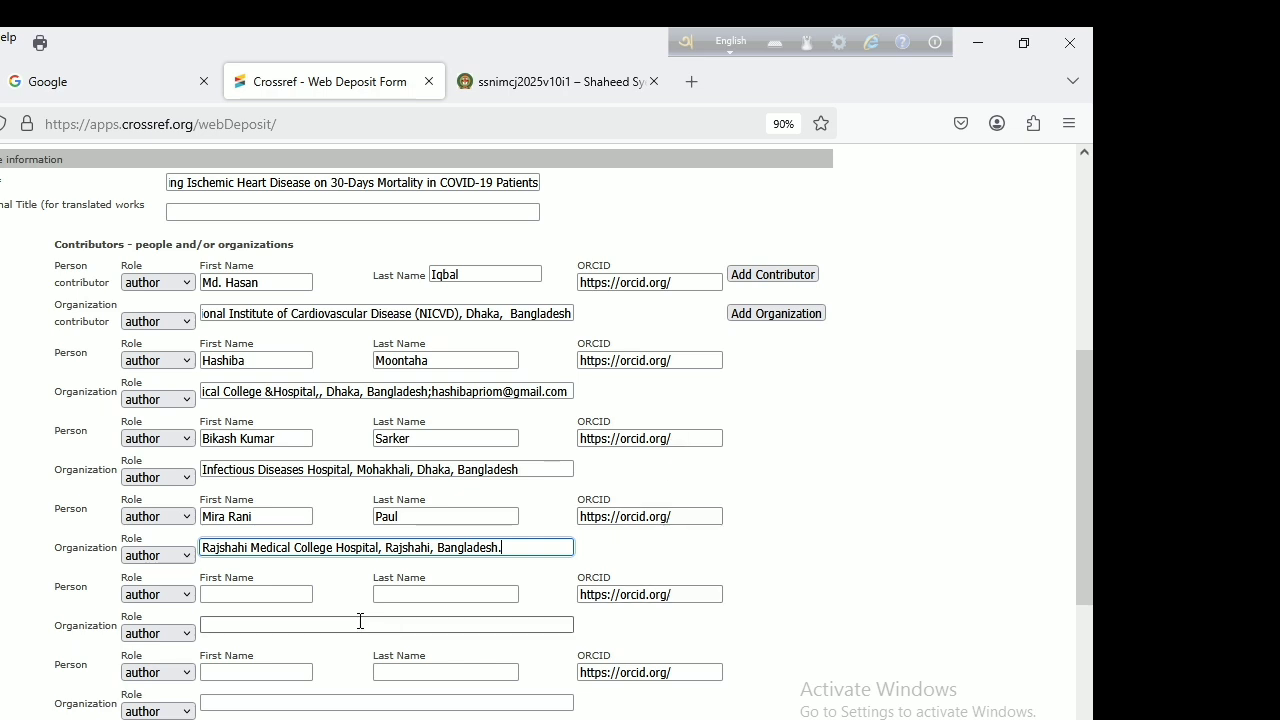
# Step: Copy the fifth listed author's given names, without the titles, from the document into the fifth person contributor's first name
pyautogui.click(258, 597)
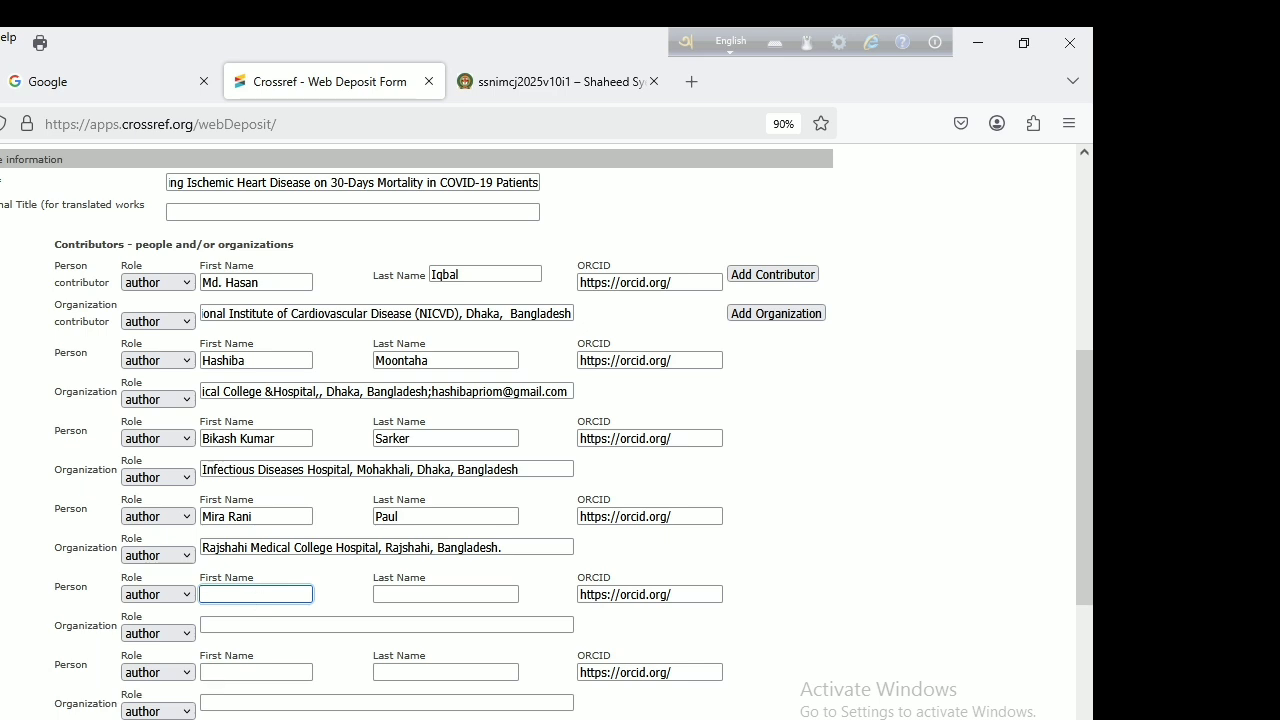
pyautogui.click(95, 715)
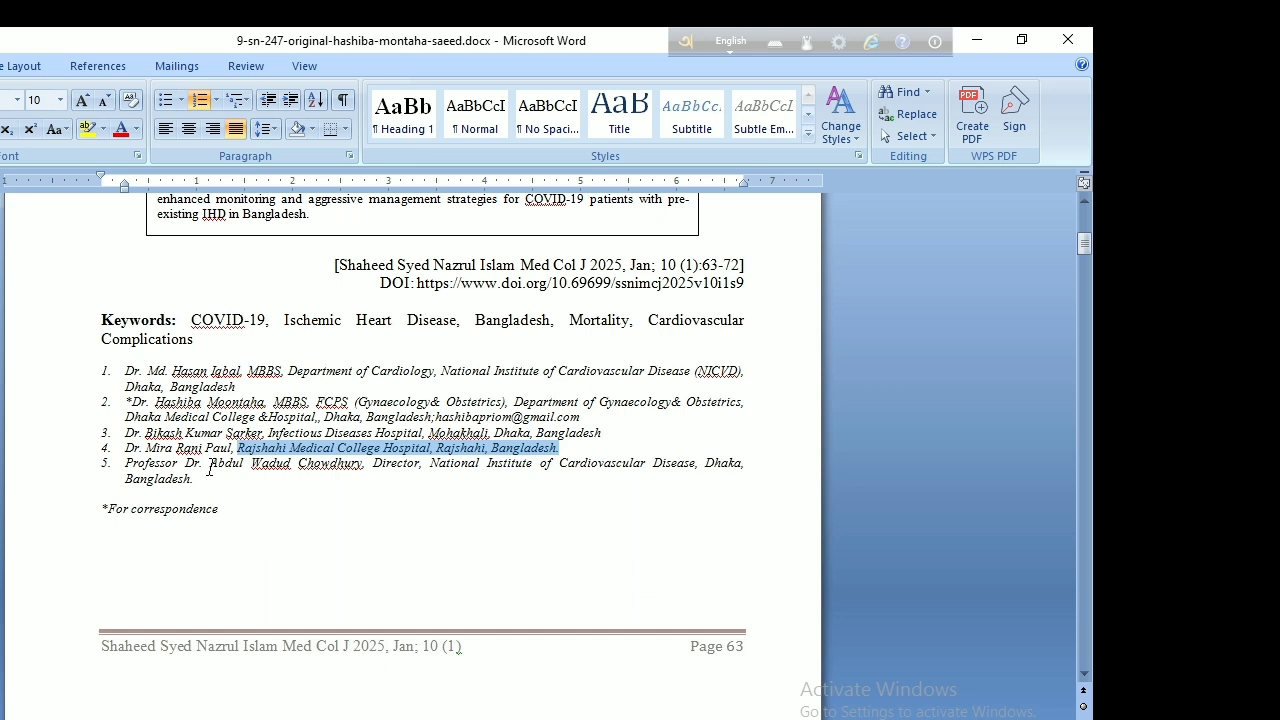
pyautogui.click(211, 465)
pyautogui.keyDown('shift'); pyautogui.click(292, 463); pyautogui.keyUp('shift')
pyautogui.hotkey('ctrl', 'c')
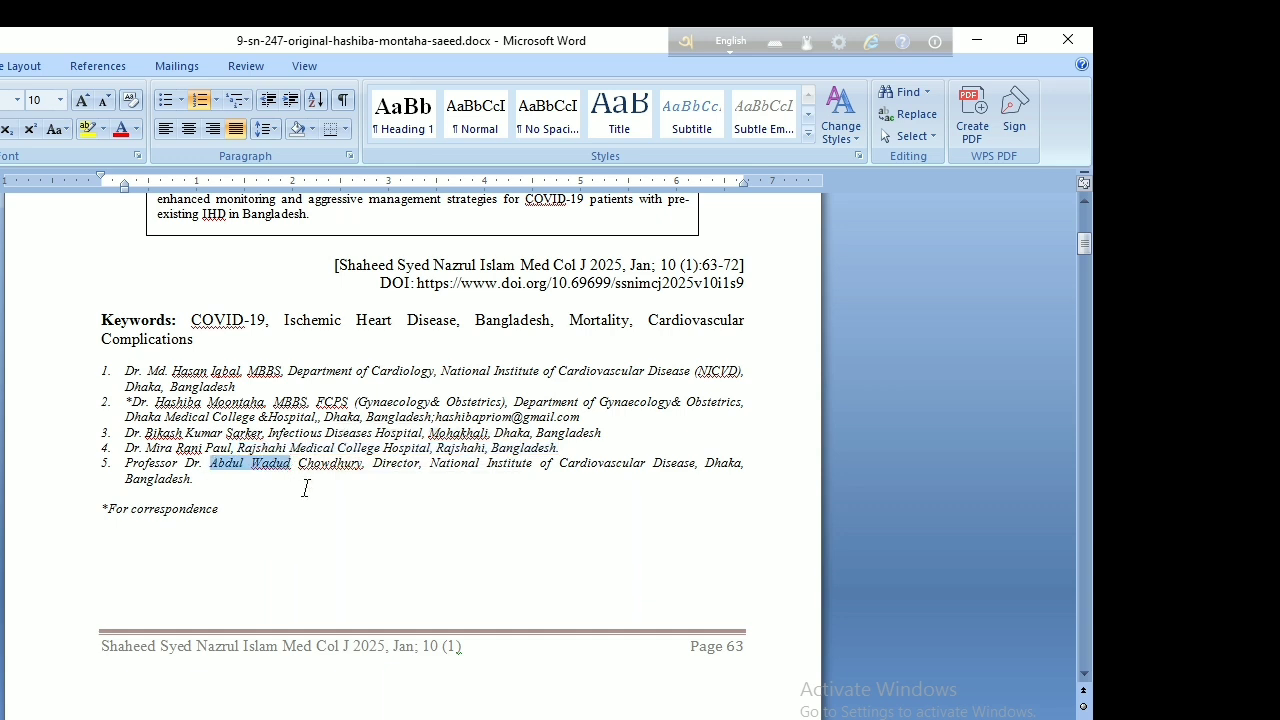
pyautogui.hotkey('alt', 'Tab')
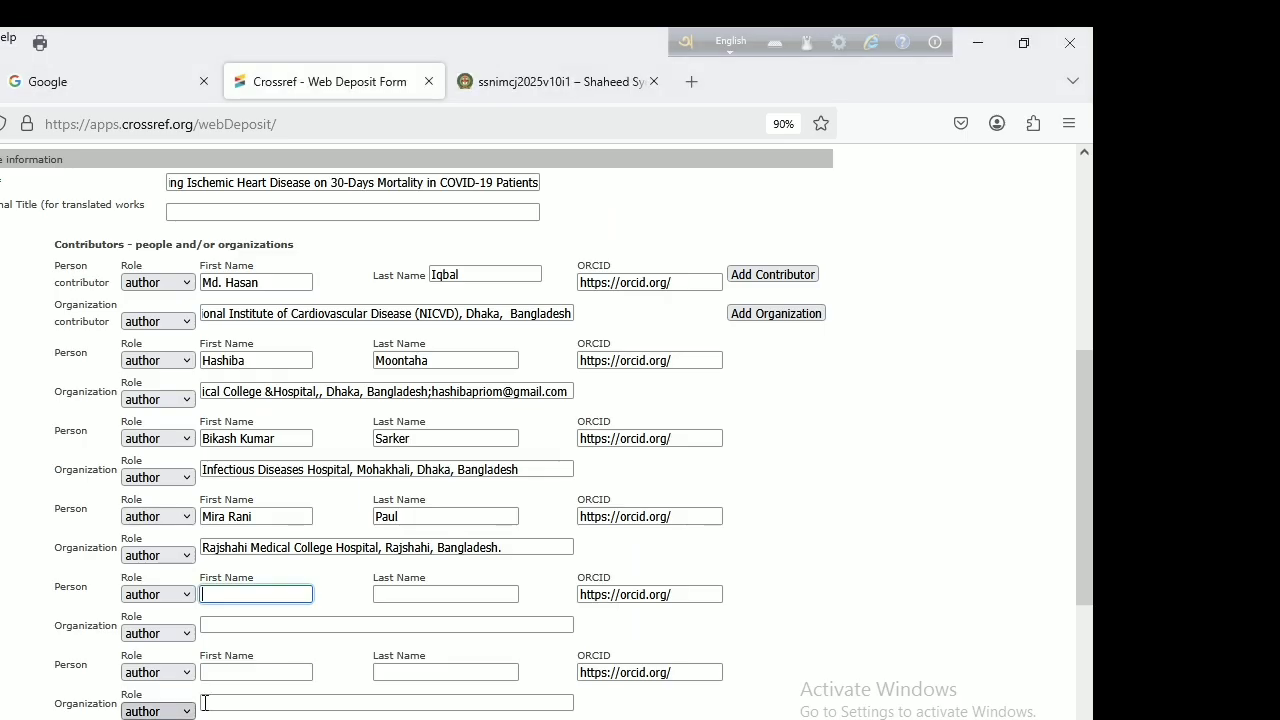
pyautogui.hotkey('ctrl', 'v')
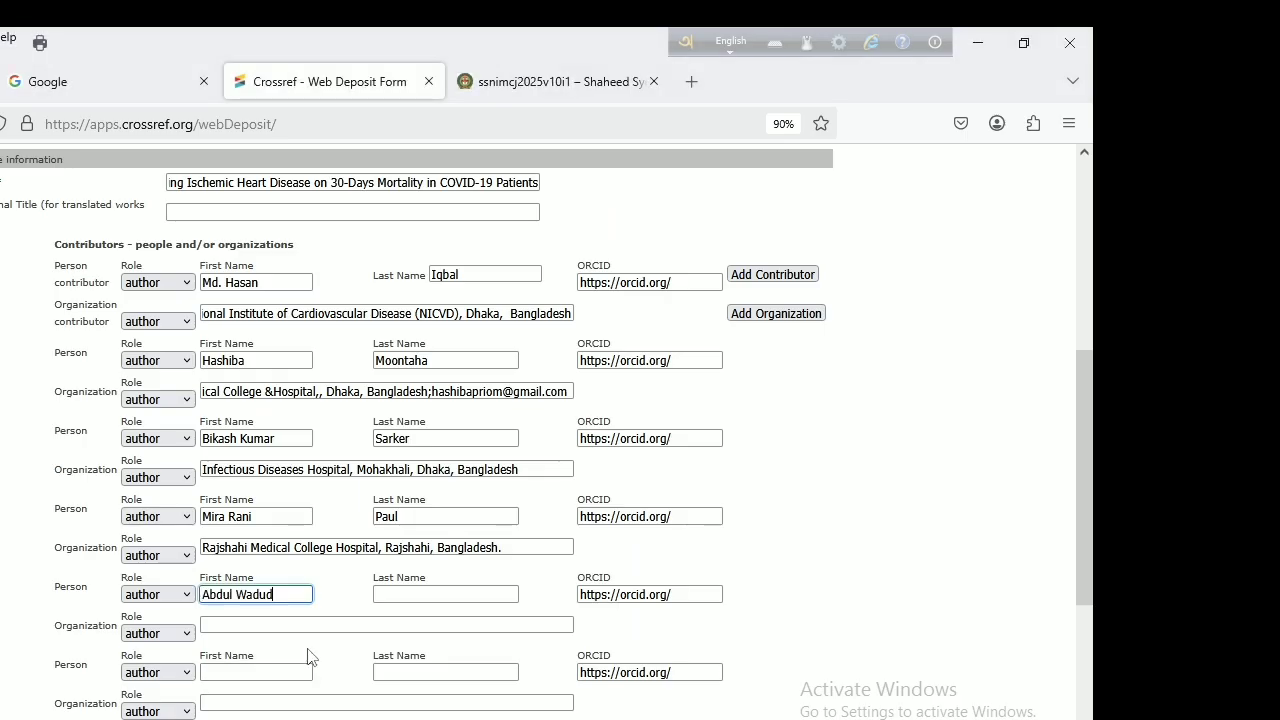
# Step: Copy the fifth listed author's surname from the document, without the trailing comma, into the fifth person contributor's last name
pyautogui.click(394, 594)
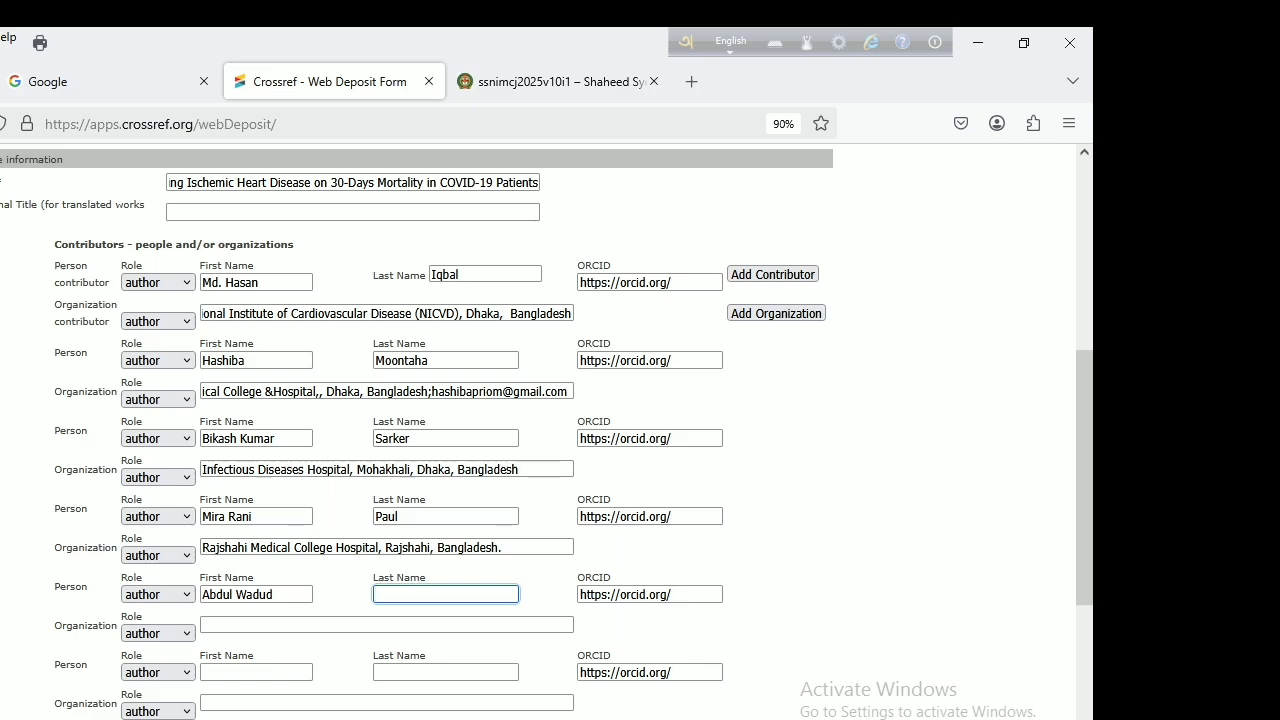
pyautogui.hotkey('alt', 'Tab')
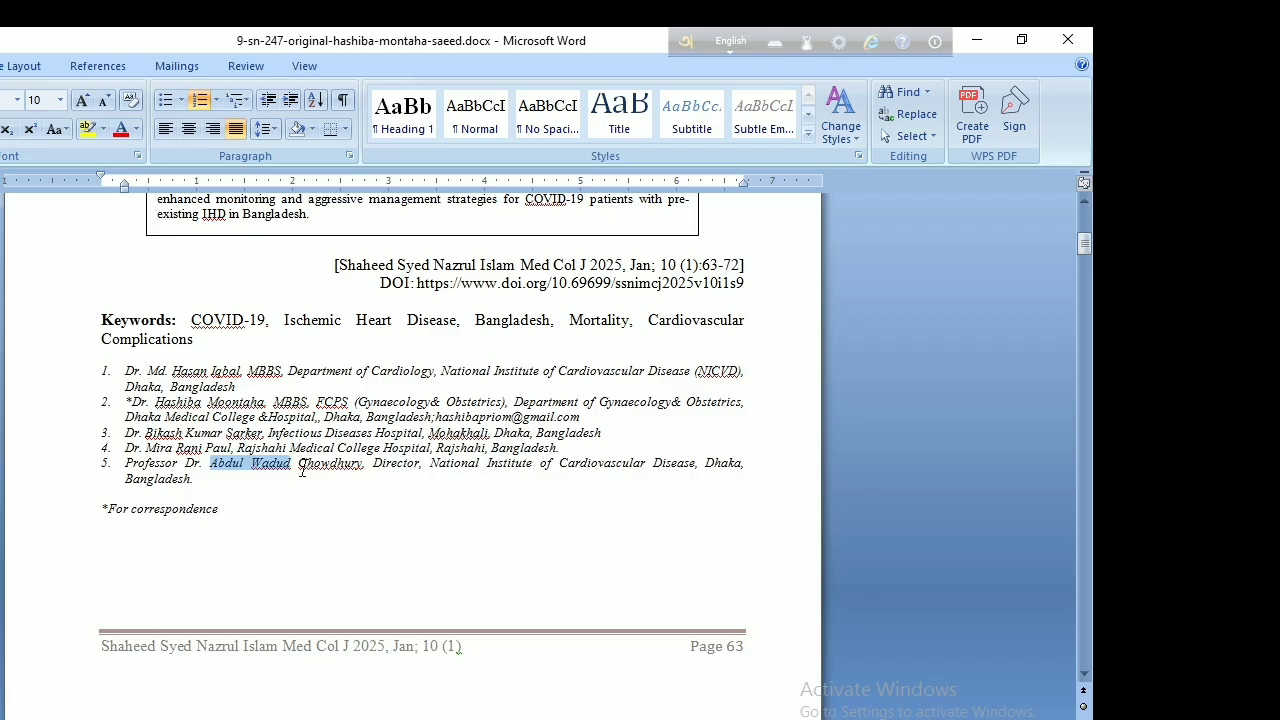
pyautogui.click(301, 468)
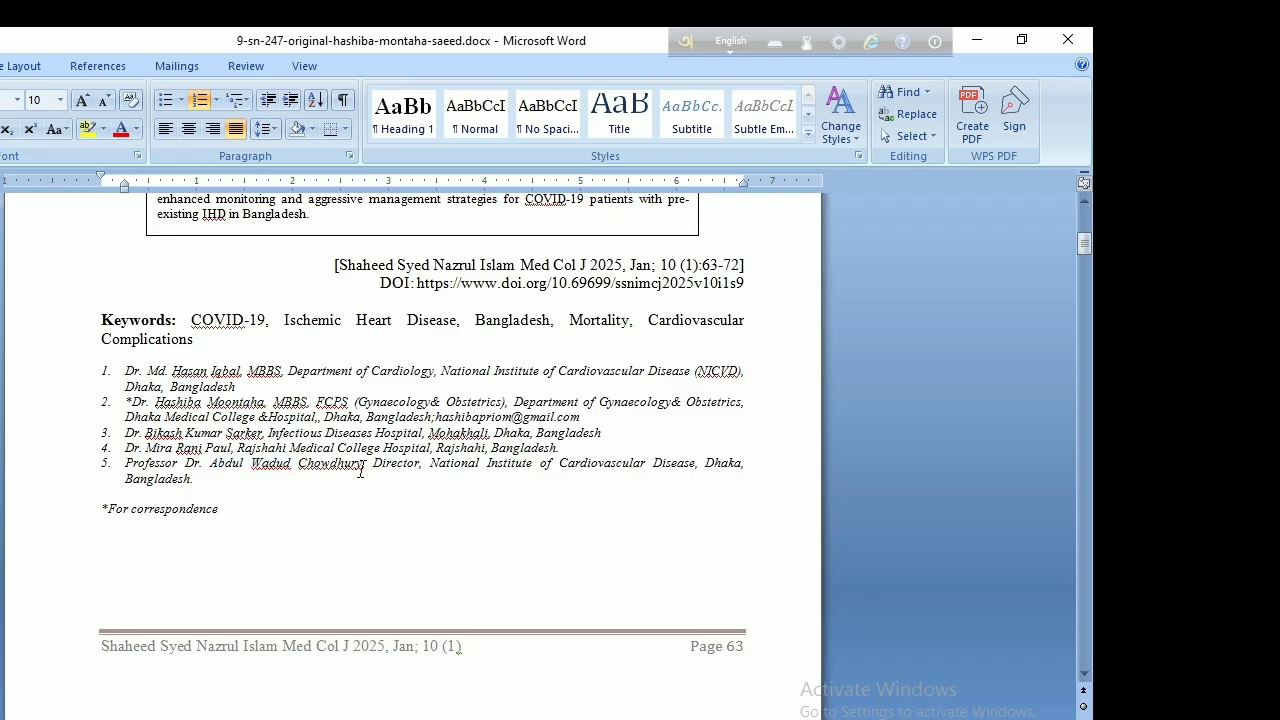
pyautogui.keyDown('shift'); pyautogui.click(360, 470); pyautogui.keyUp('shift')
pyautogui.hotkey('ctrl', 'c')
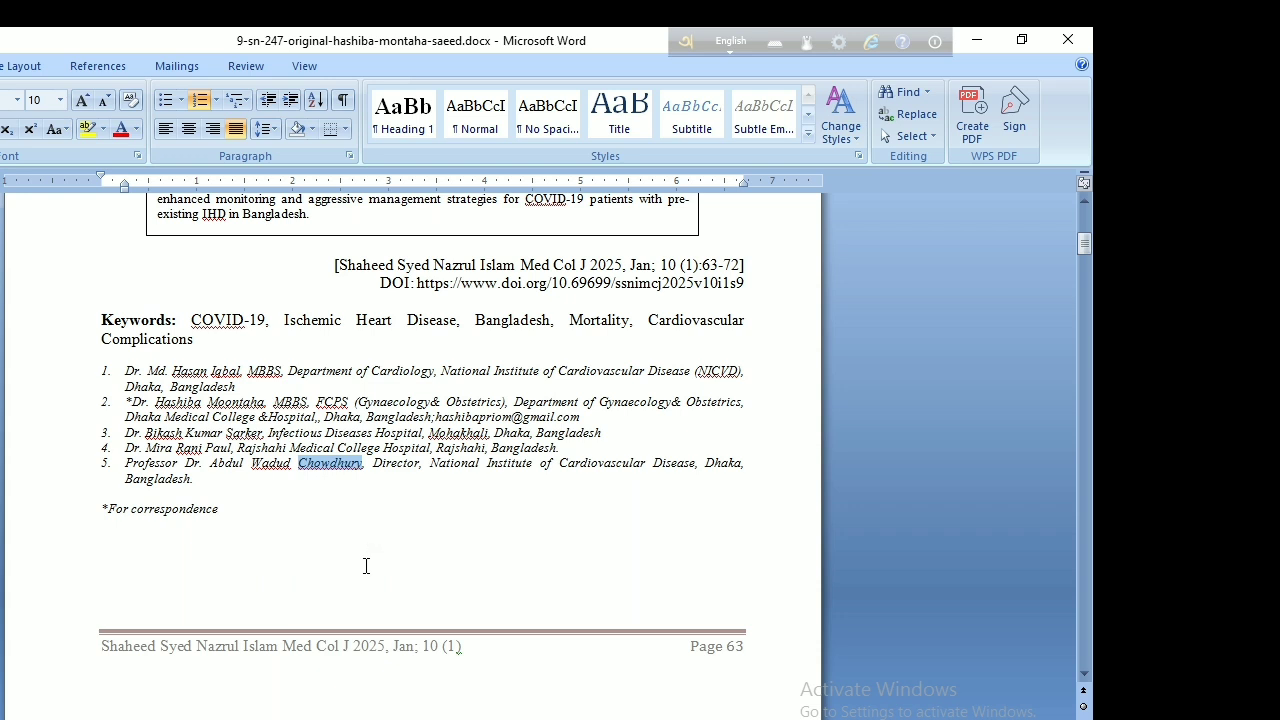
pyautogui.hotkey('alt', 'Tab')
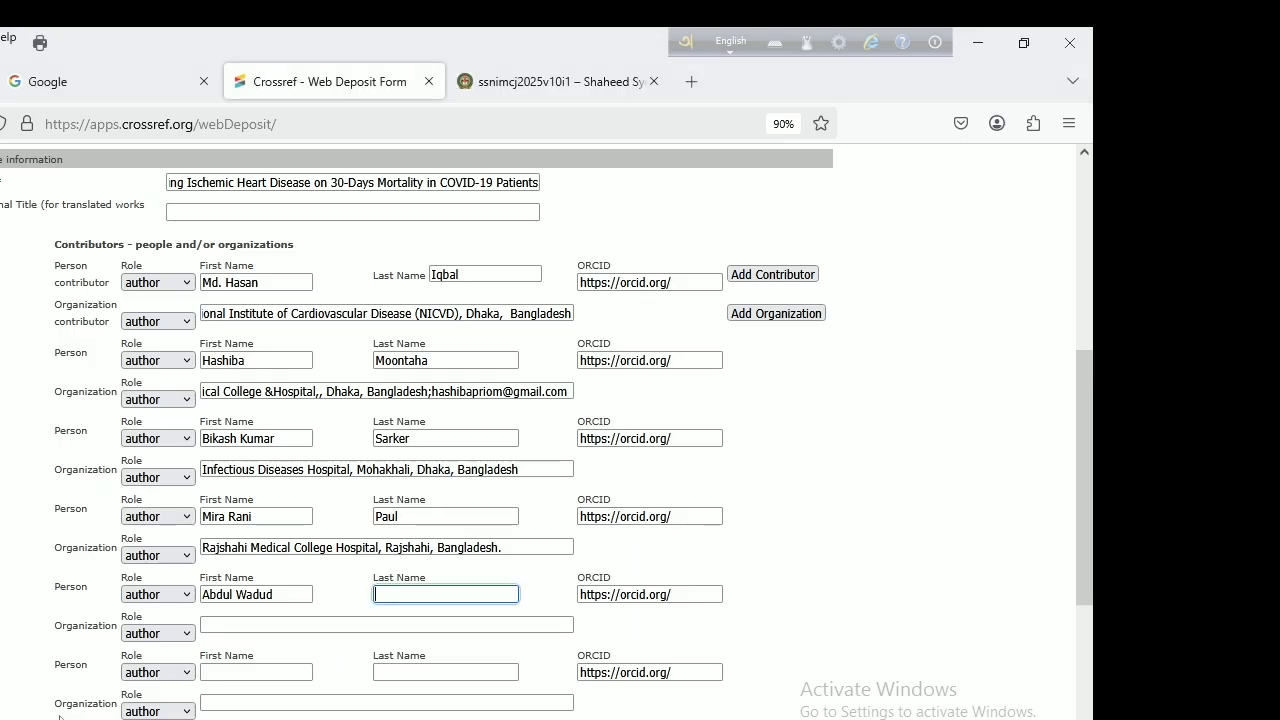
pyautogui.hotkey('ctrl', 'v')
# Step: Copy the fifth author's position and affiliation, Director, National Institute of Cardiovascular Disease, Dhaka, Bangladesh., from the document into the fifth organization contributor
pyautogui.click(396, 622)
pyautogui.hotkey('alt', 'Tab')
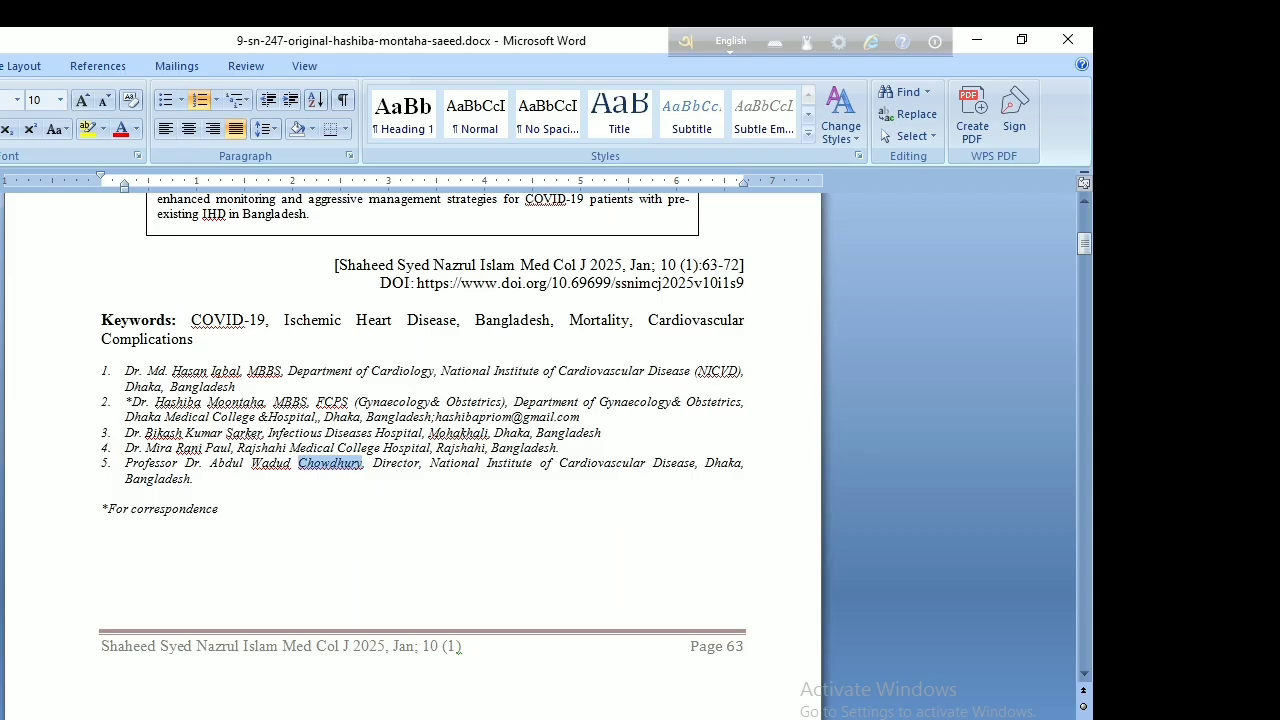
pyautogui.click(375, 470)
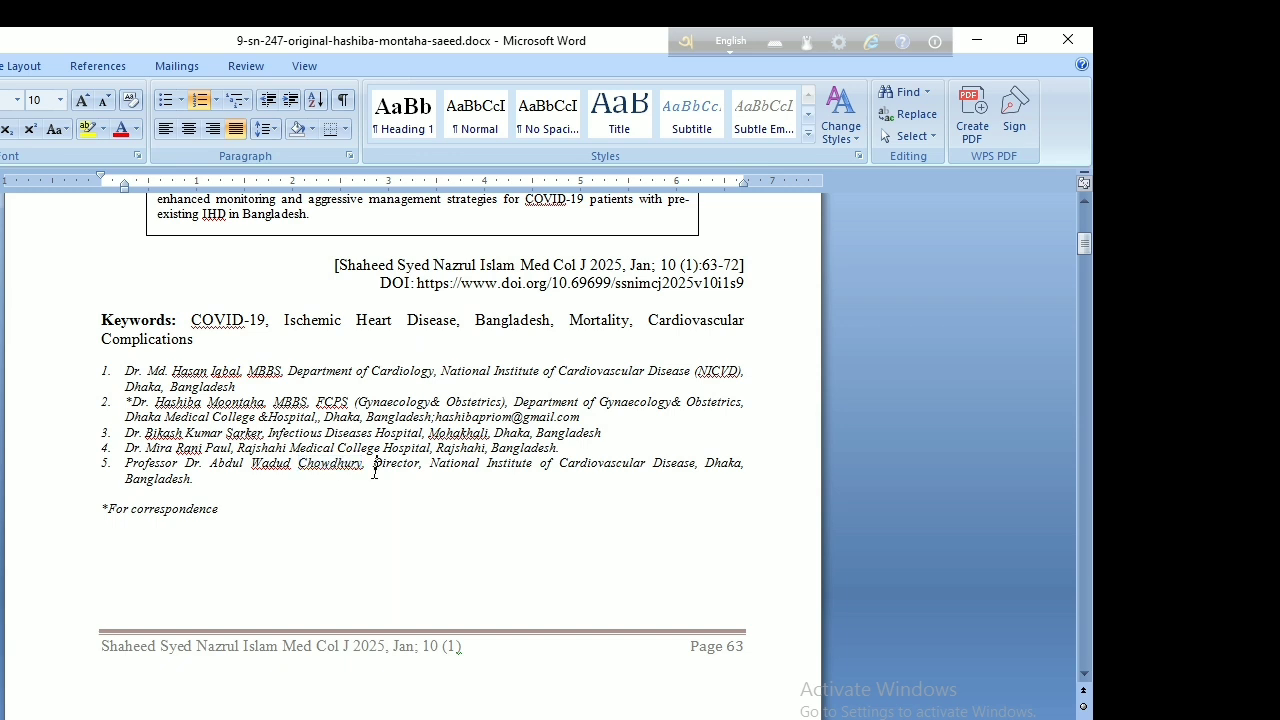
pyautogui.keyDown('shift'); pyautogui.click(192, 484); pyautogui.keyUp('shift')
pyautogui.hotkey('ctrl', 'c')
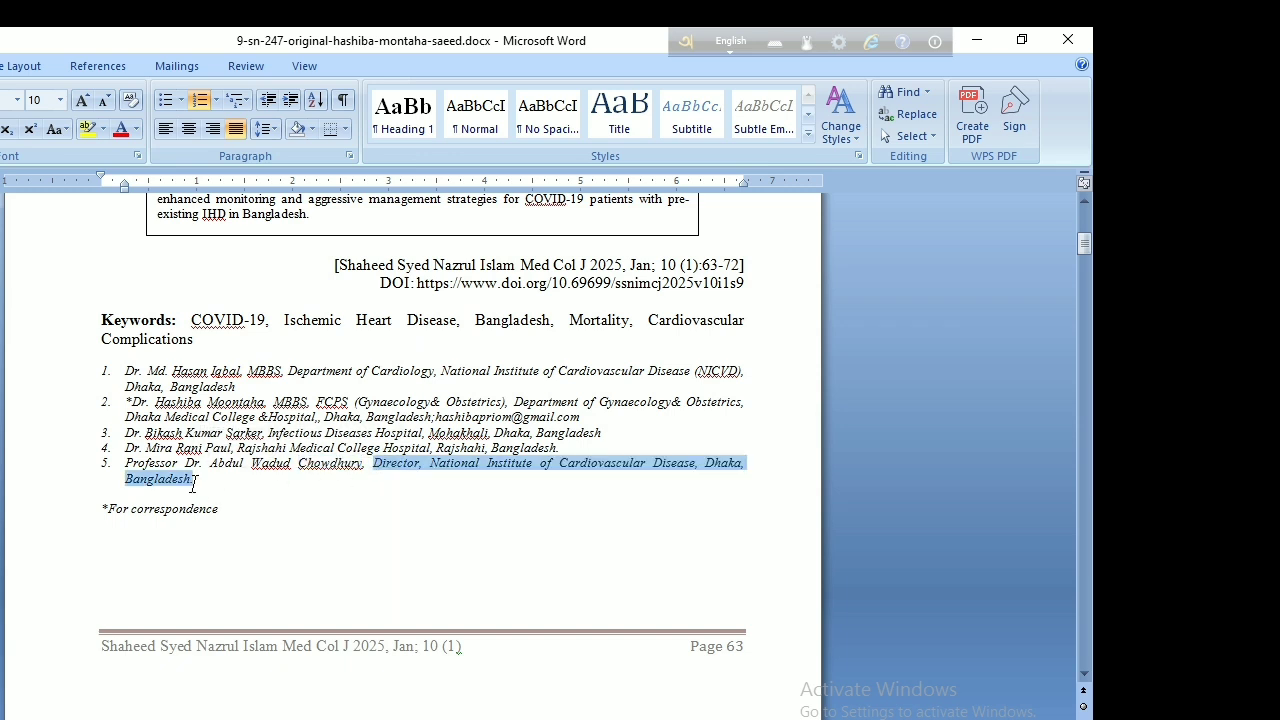
pyautogui.hotkey('alt', 'Tab')
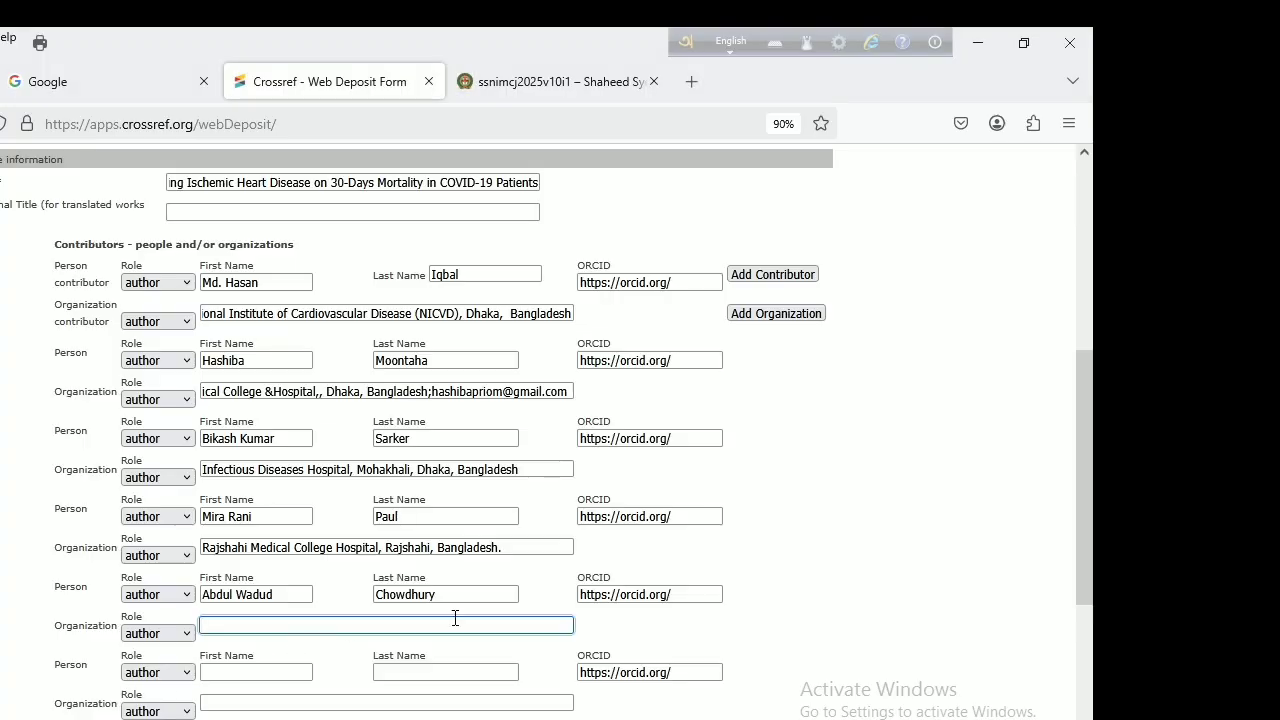
pyautogui.hotkey('ctrl', 'v')
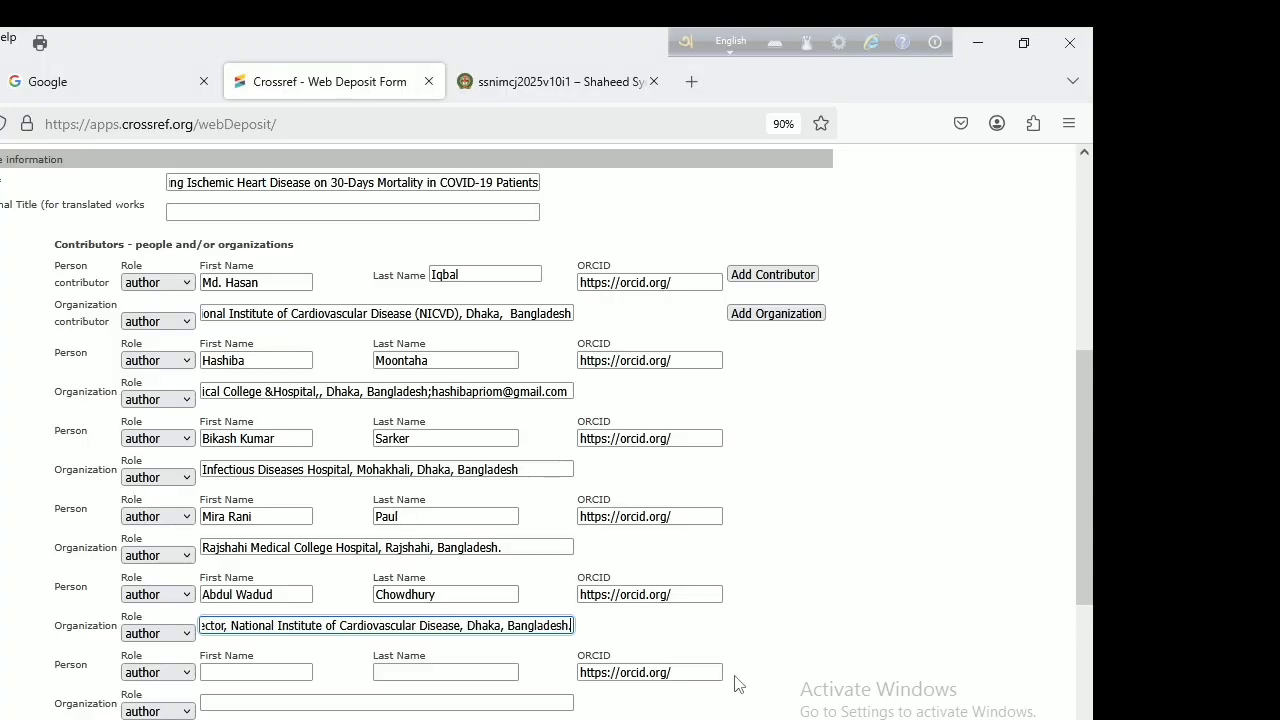
pyautogui.scroll(-3, 350, 690)
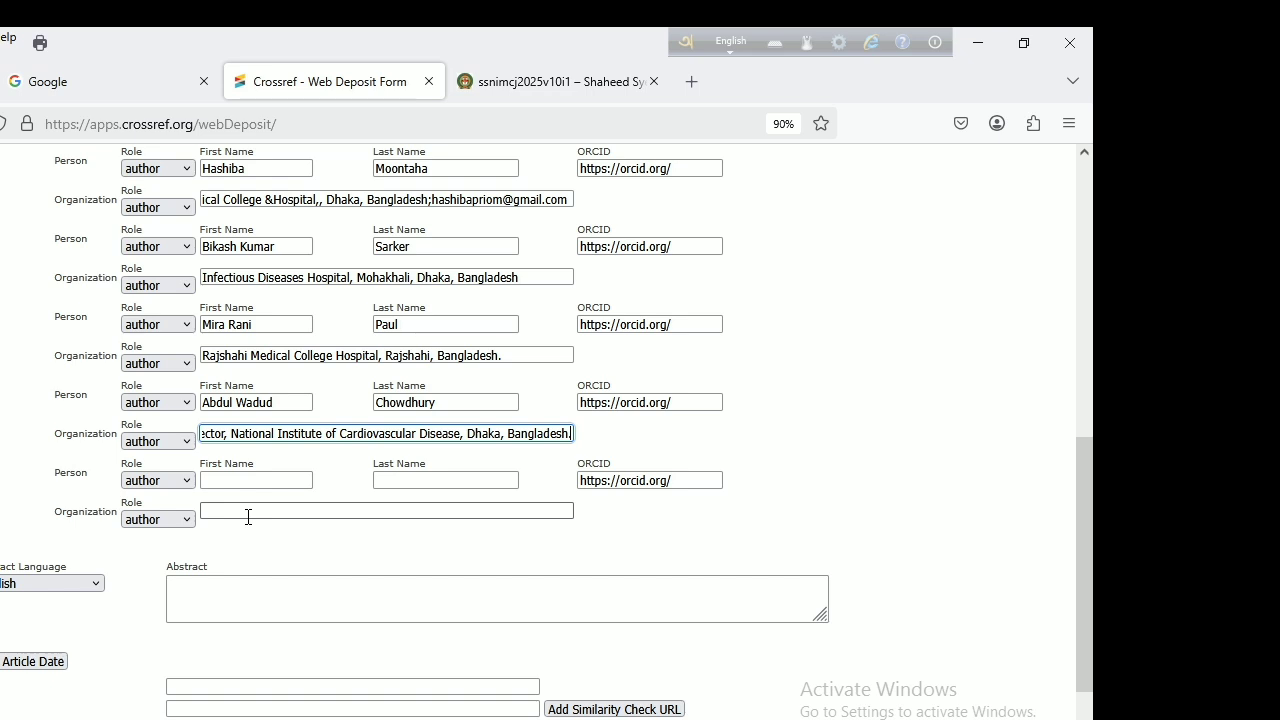
pyautogui.scroll(1, 710, 405)
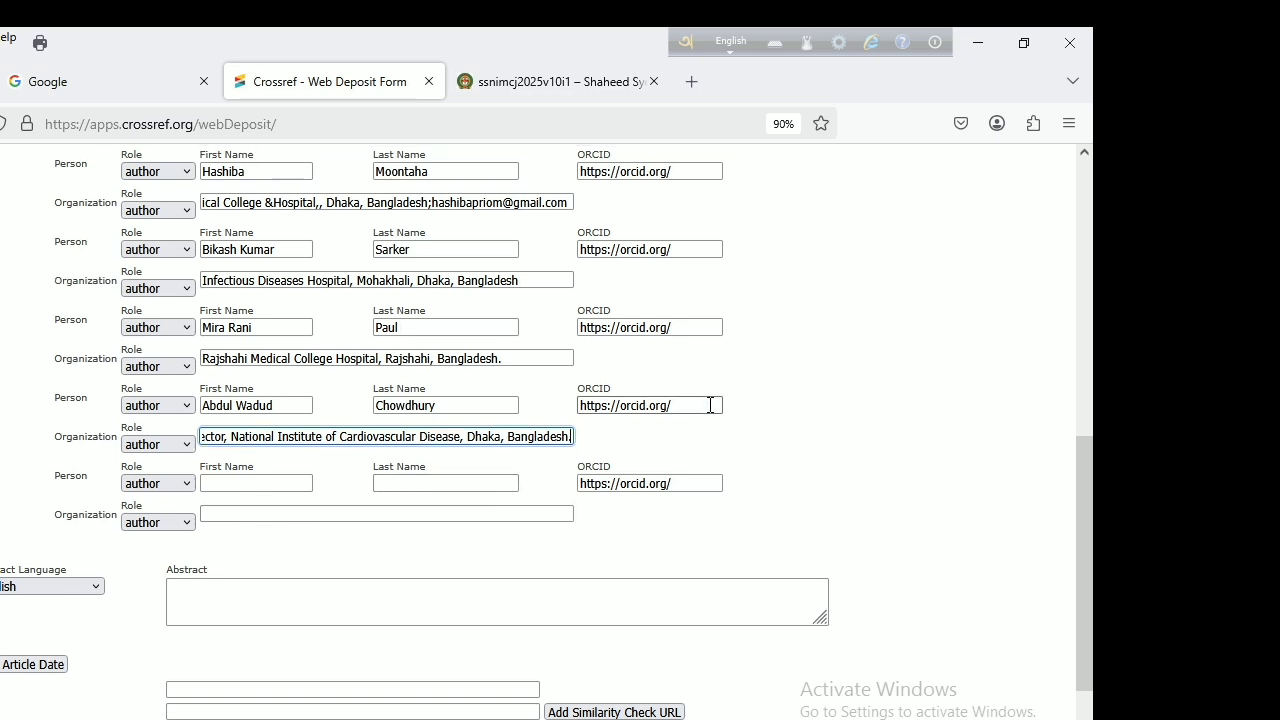
pyautogui.scroll(2, 710, 405)
pyautogui.scroll(2, 688, 299)
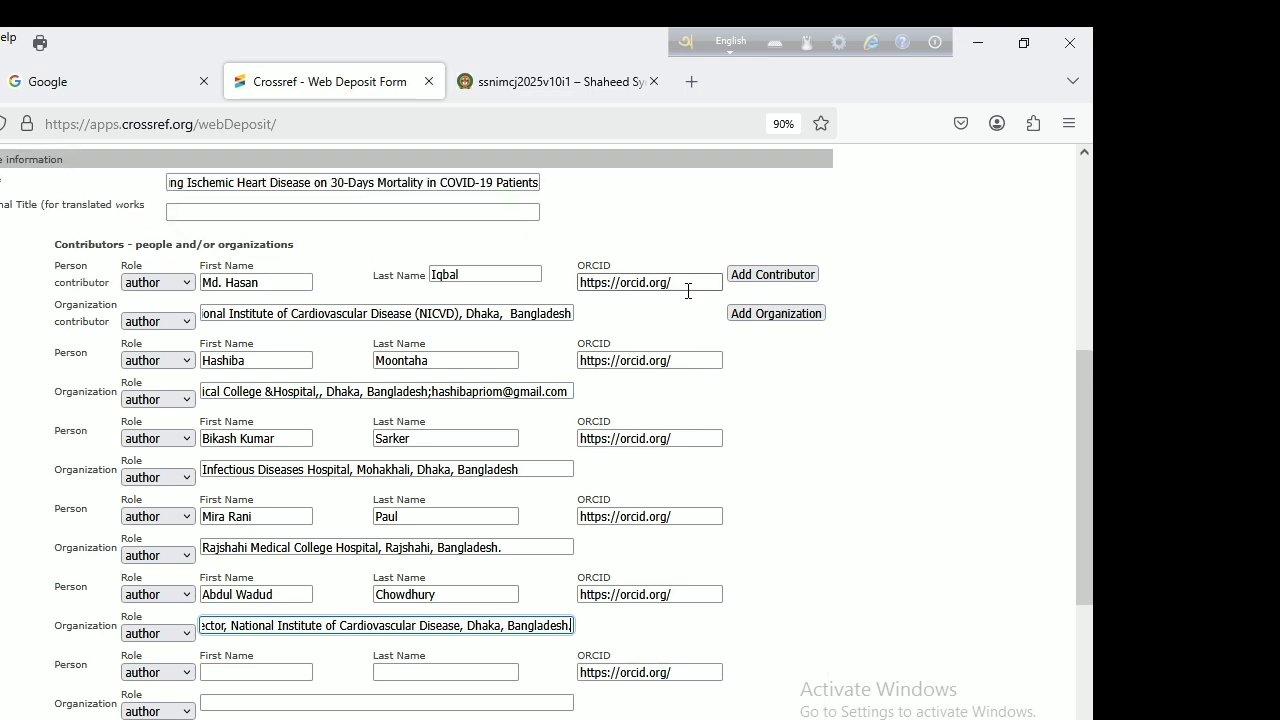
pyautogui.click(689, 286)
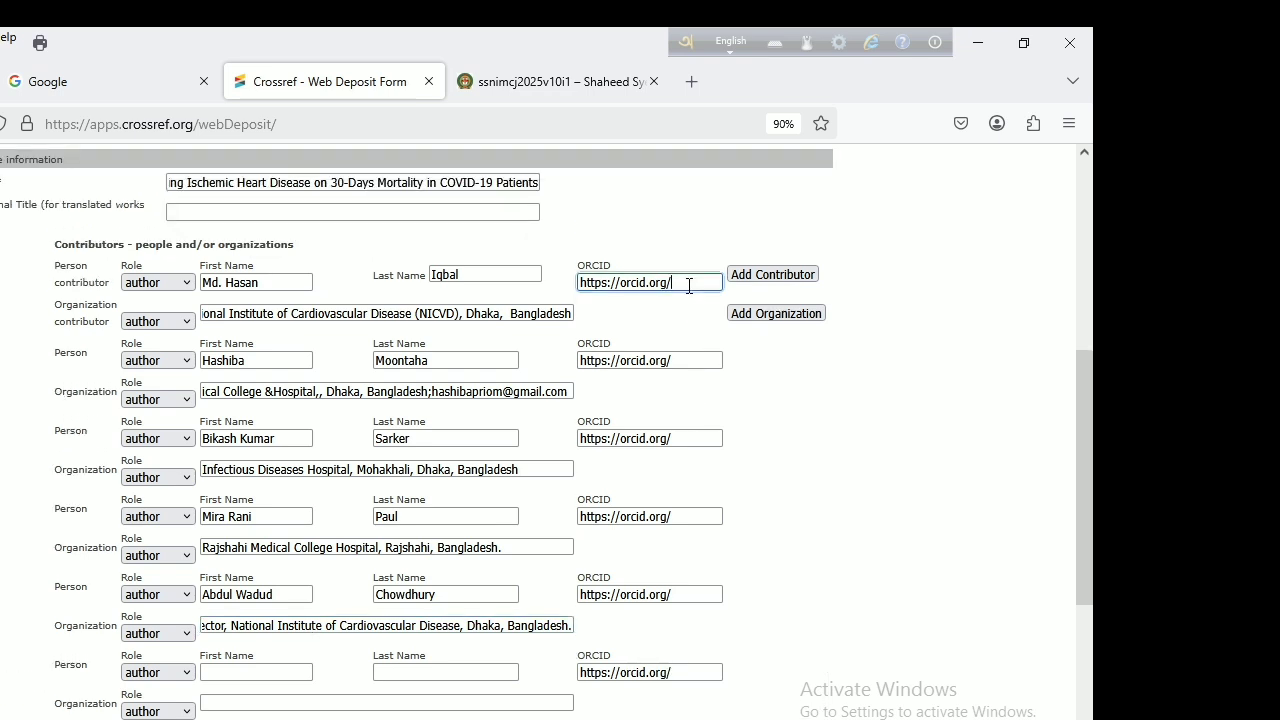
pyautogui.press('BackSpace')
pyautogui.press('BackSpace')
pyautogui.press('BackSpace')
pyautogui.press('BackSpace')
pyautogui.press('BackSpace')
pyautogui.press('BackSpace')
pyautogui.press('BackSpace')
pyautogui.press('BackSpace')
pyautogui.press('BackSpace')
pyautogui.press('BackSpace')
pyautogui.press('BackSpace')
pyautogui.press('BackSpace')
pyautogui.press('BackSpace')
pyautogui.press('BackSpace')
pyautogui.press('BackSpace')
pyautogui.press('BackSpace')
pyautogui.press('BackSpace')
pyautogui.press('BackSpace')
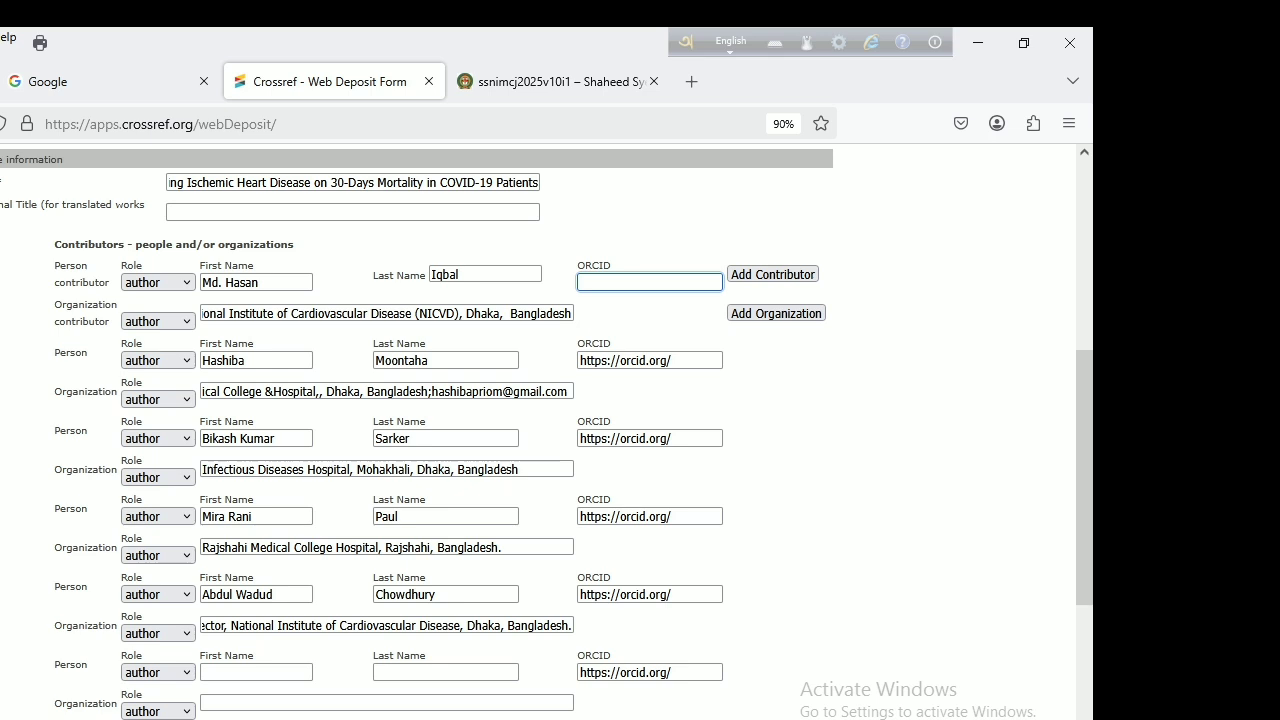
pyautogui.click(699, 358)
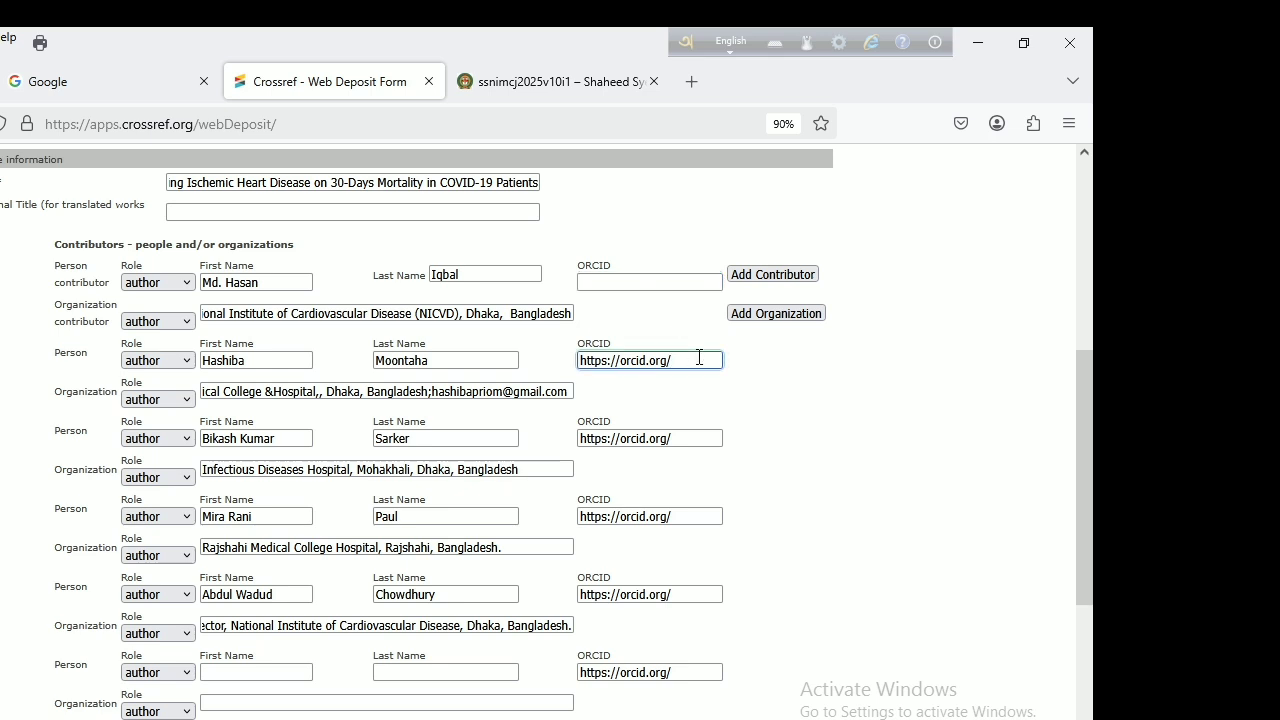
pyautogui.press('BackSpace')
pyautogui.press('BackSpace')
pyautogui.press('BackSpace')
pyautogui.press('BackSpace')
pyautogui.press('BackSpace')
pyautogui.press('BackSpace')
pyautogui.press('BackSpace')
pyautogui.press('BackSpace')
pyautogui.press('BackSpace')
pyautogui.press('BackSpace')
pyautogui.press('BackSpace')
pyautogui.press('BackSpace')
pyautogui.press('BackSpace')
pyautogui.press('BackSpace')
pyautogui.press('BackSpace')
pyautogui.press('BackSpace')
pyautogui.press('BackSpace')
pyautogui.press('BackSpace')
pyautogui.click(700, 441)
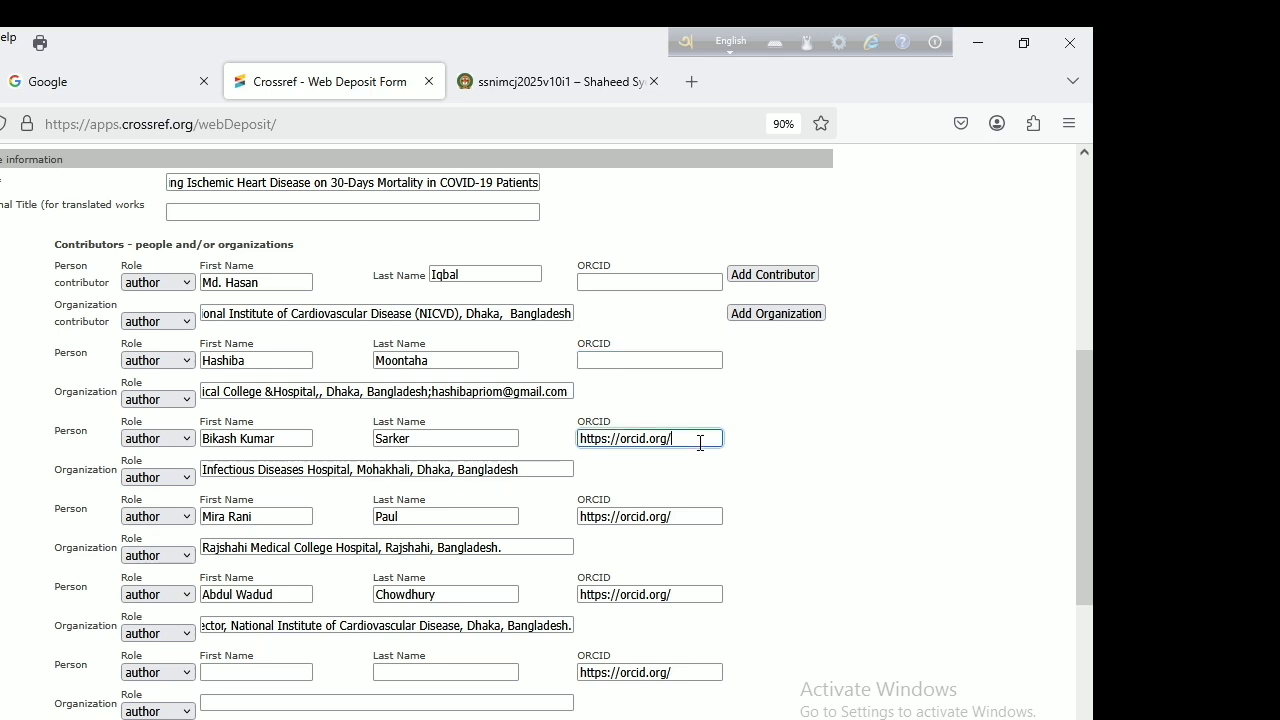
pyautogui.press('BackSpace')
pyautogui.press('BackSpace')
pyautogui.press('BackSpace')
pyautogui.press('BackSpace')
pyautogui.press('BackSpace')
pyautogui.press('BackSpace')
pyautogui.press('BackSpace')
pyautogui.press('BackSpace')
pyautogui.press('BackSpace')
pyautogui.press('BackSpace')
pyautogui.press('BackSpace')
pyautogui.press('BackSpace')
pyautogui.press('BackSpace')
pyautogui.press('BackSpace')
pyautogui.press('BackSpace')
pyautogui.press('BackSpace')
pyautogui.press('BackSpace')
pyautogui.press('BackSpace')
pyautogui.click(680, 518)
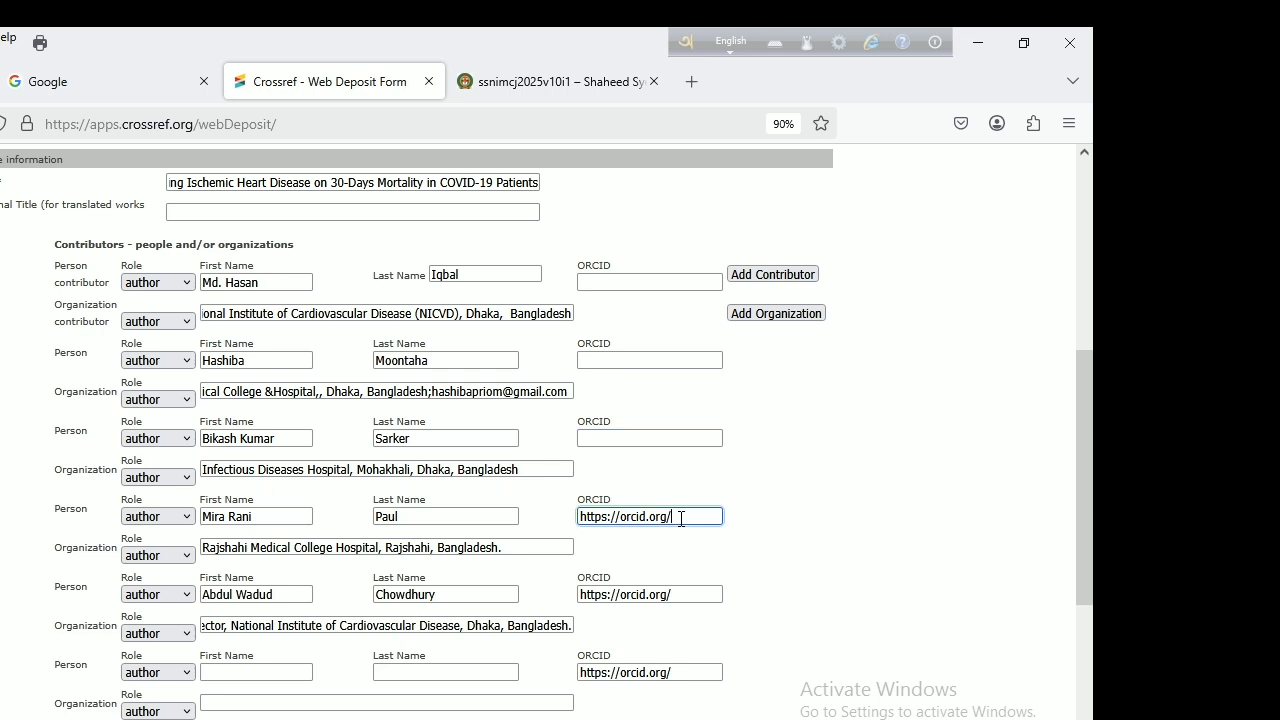
pyautogui.press('BackSpace')
pyautogui.press('BackSpace')
pyautogui.press('BackSpace')
pyautogui.press('BackSpace')
pyautogui.press('BackSpace')
pyautogui.press('BackSpace')
pyautogui.press('BackSpace')
pyautogui.press('BackSpace')
pyautogui.press('BackSpace')
pyautogui.press('BackSpace')
pyautogui.press('BackSpace')
pyautogui.press('BackSpace')
pyautogui.press('BackSpace')
pyautogui.press('BackSpace')
pyautogui.press('BackSpace')
pyautogui.press('BackSpace')
pyautogui.press('BackSpace')
pyautogui.press('BackSpace')
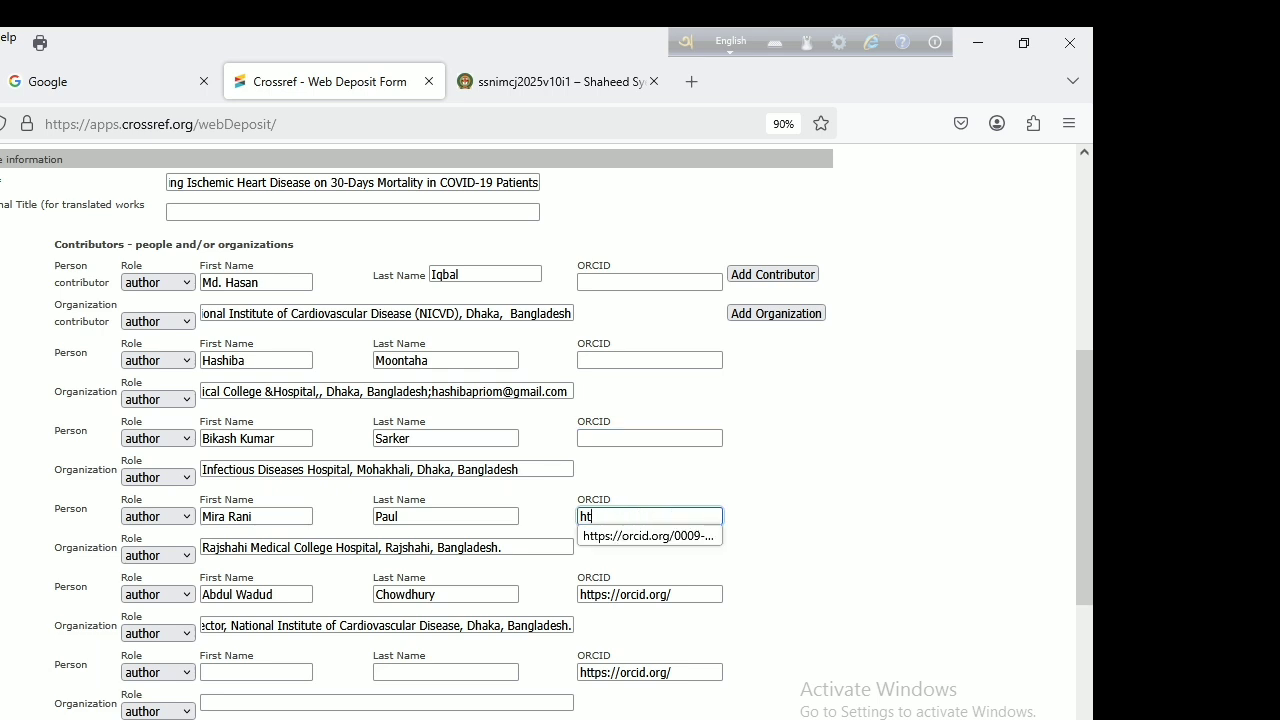
pyautogui.click(691, 597)
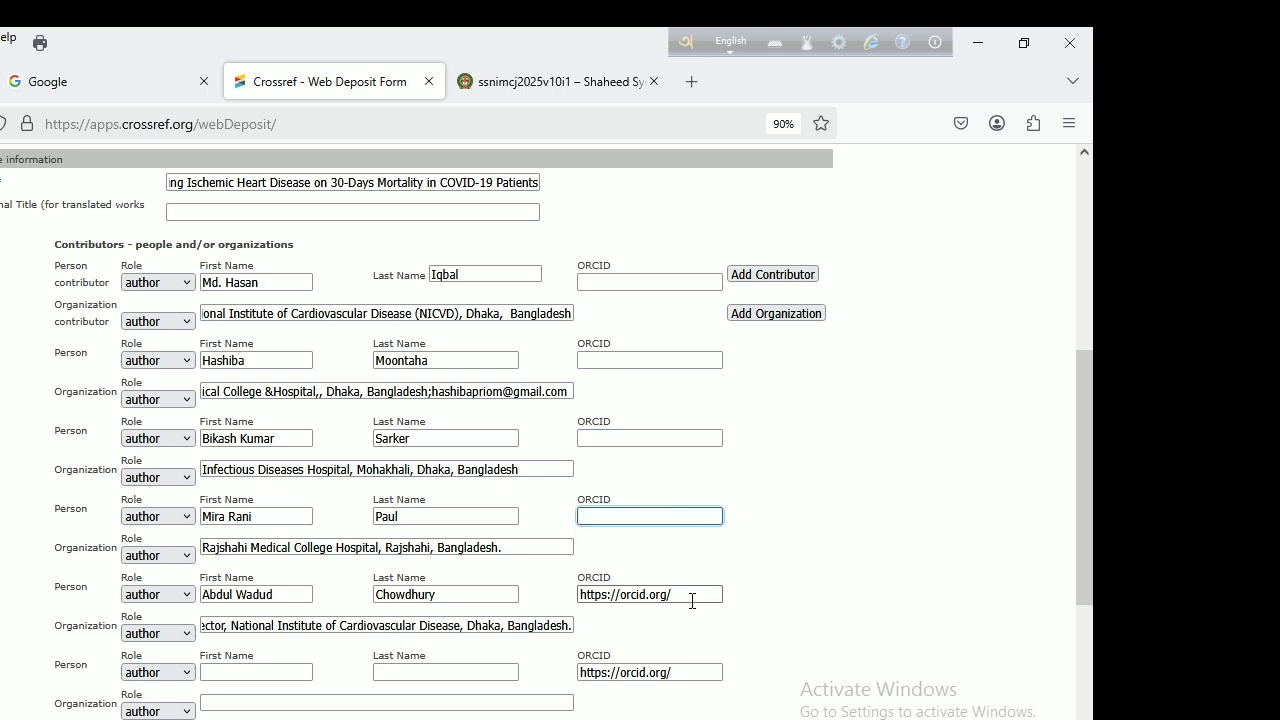
pyautogui.press('BackSpace')
pyautogui.press('BackSpace')
pyautogui.press('BackSpace')
pyautogui.press('BackSpace')
pyautogui.press('BackSpace')
pyautogui.press('BackSpace')
pyautogui.press('BackSpace')
pyautogui.press('BackSpace')
pyautogui.press('BackSpace')
pyautogui.press('BackSpace')
pyautogui.press('BackSpace')
pyautogui.press('BackSpace')
pyautogui.press('BackSpace')
pyautogui.press('BackSpace')
pyautogui.press('BackSpace')
pyautogui.press('BackSpace')
pyautogui.press('BackSpace')
pyautogui.press('BackSpace')
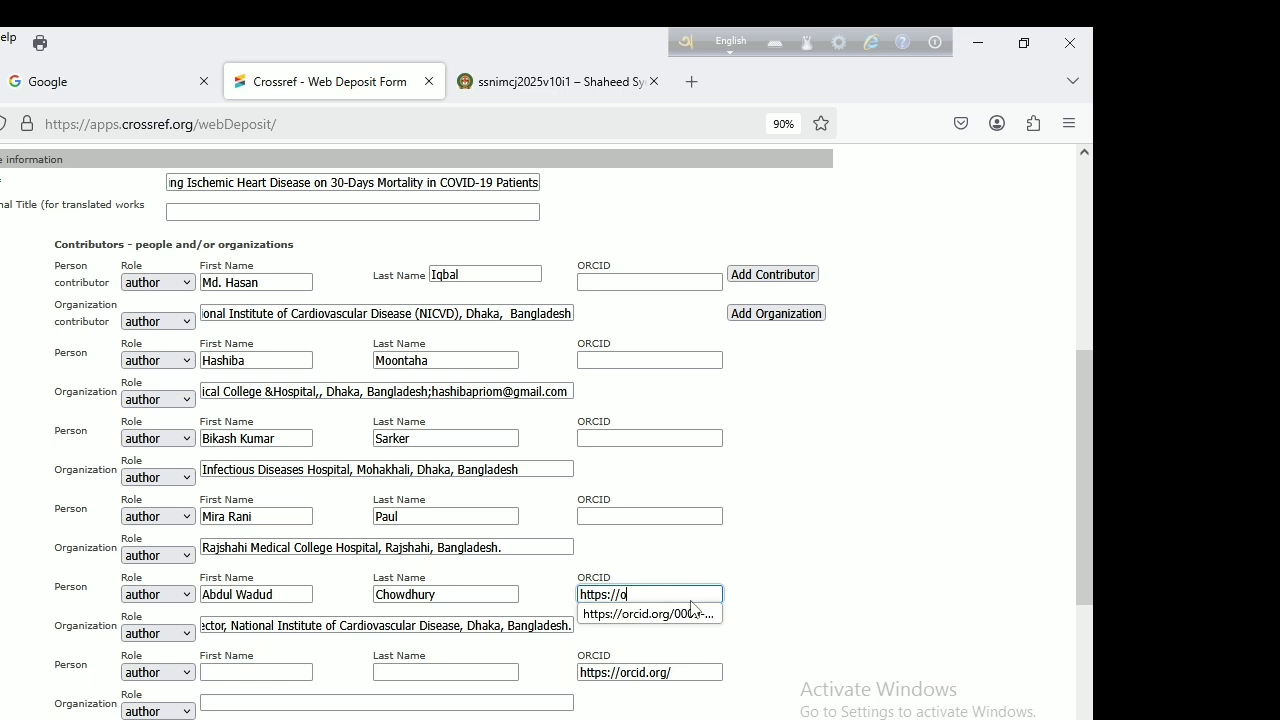
pyautogui.click(696, 670)
pyautogui.press('BackSpace')
pyautogui.press('BackSpace')
pyautogui.press('BackSpace')
pyautogui.press('BackSpace')
pyautogui.press('BackSpace')
pyautogui.press('BackSpace')
pyautogui.press('BackSpace')
pyautogui.press('BackSpace')
pyautogui.press('BackSpace')
pyautogui.press('BackSpace')
pyautogui.press('BackSpace')
pyautogui.press('BackSpace')
pyautogui.press('BackSpace')
pyautogui.press('BackSpace')
pyautogui.press('BackSpace')
pyautogui.press('BackSpace')
pyautogui.press('BackSpace')
pyautogui.press('BackSpace')
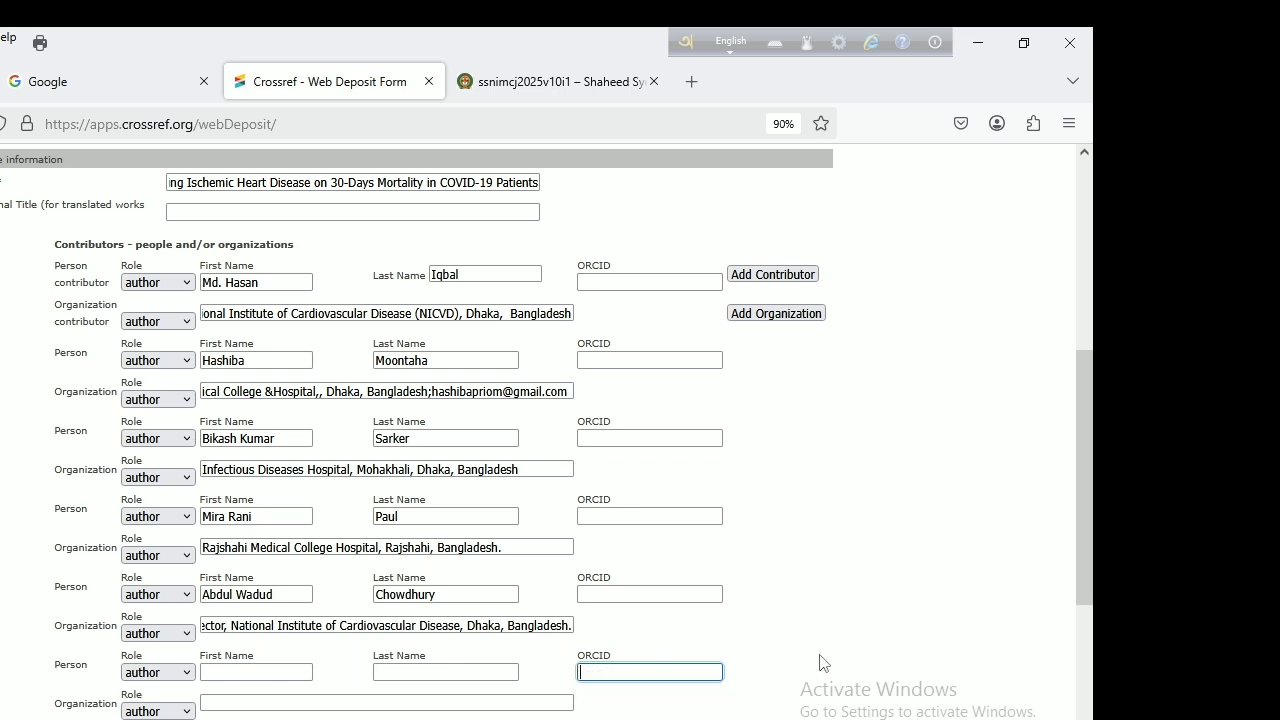
# Step: Copy the full abstract, from its Abstract heading through the Conclusion, from the Word document into the article's abstract
pyautogui.scroll(-3, 827, 594)
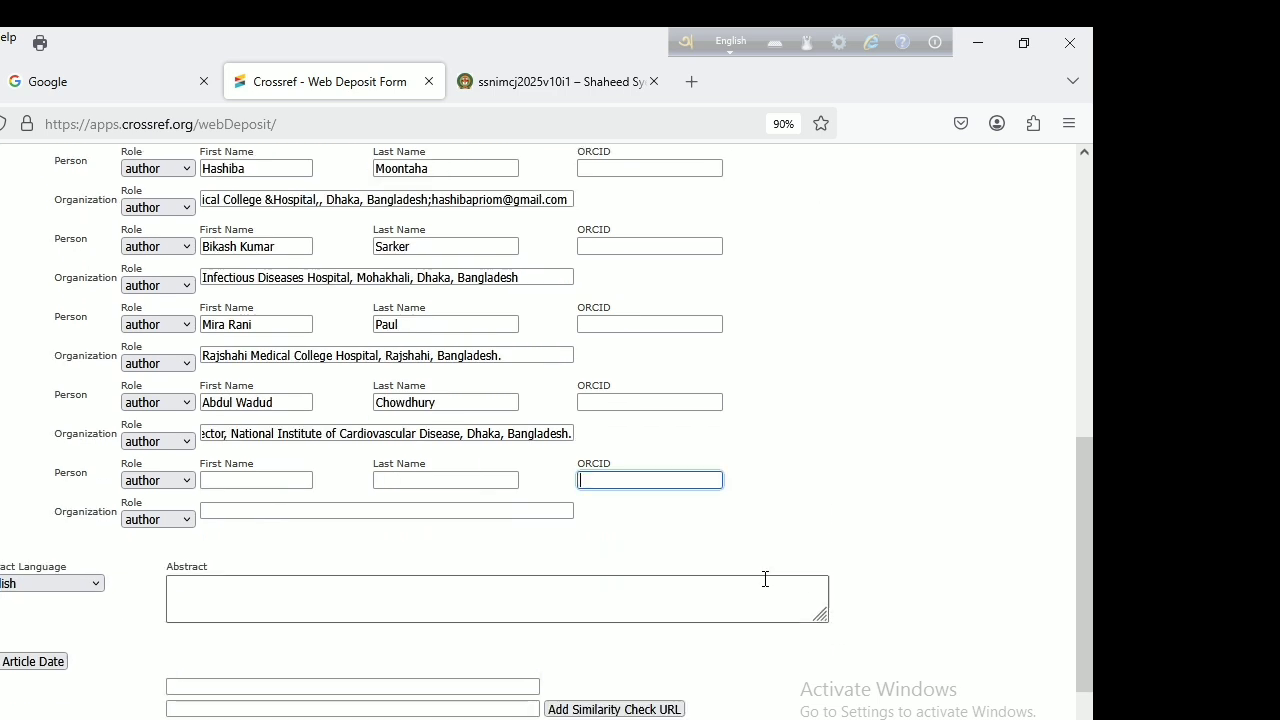
pyautogui.click(225, 601)
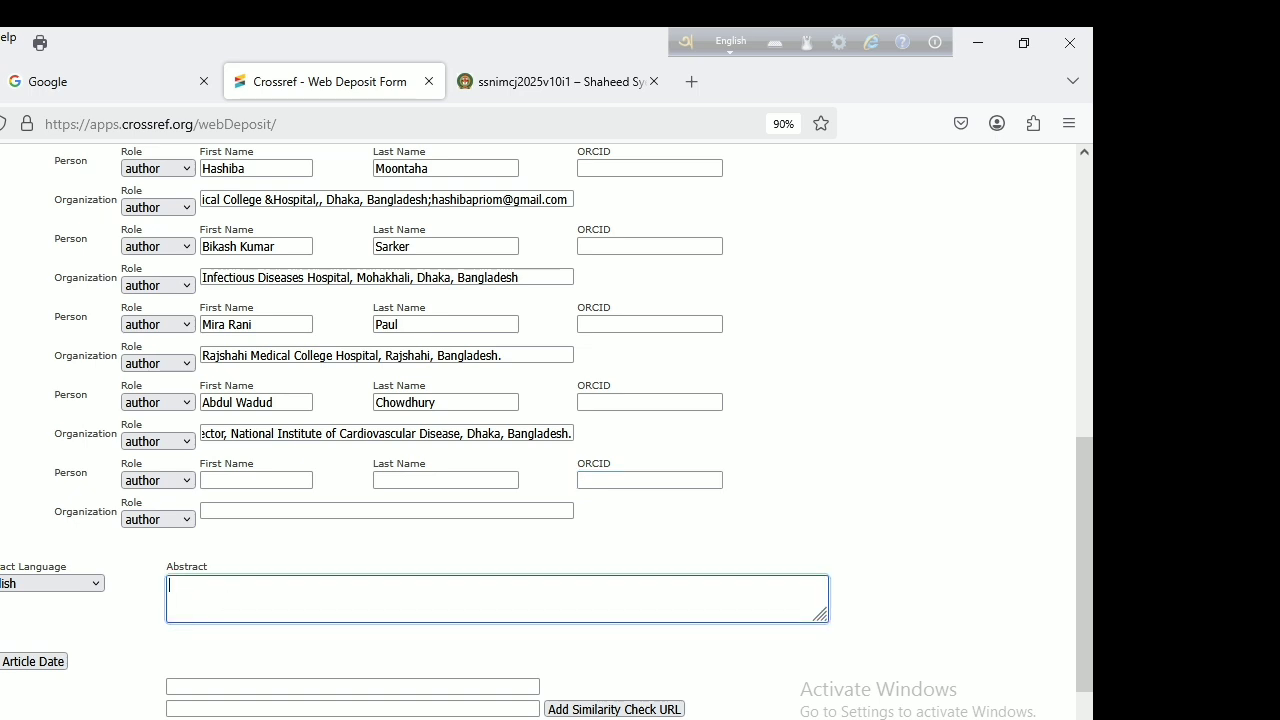
pyautogui.hotkey('alt', 'Tab')
pyautogui.scroll(5, 486, 585)
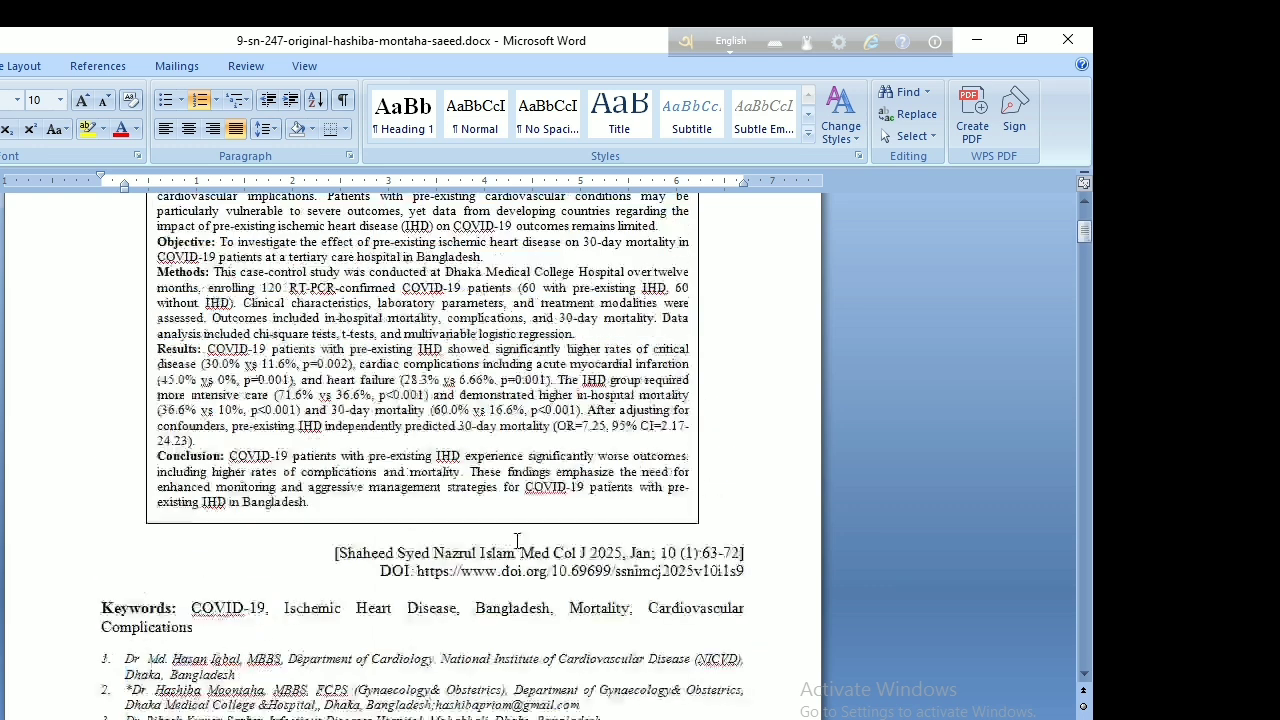
pyautogui.scroll(1, 517, 541)
pyautogui.click(157, 214)
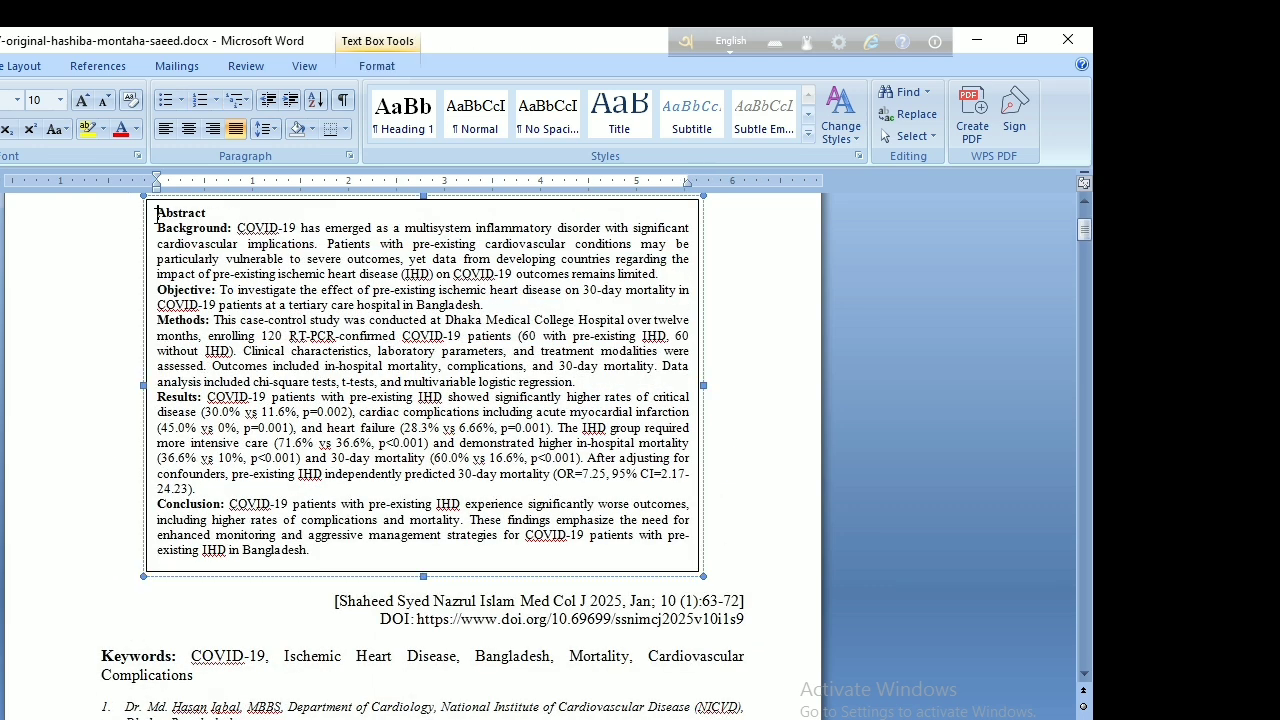
pyautogui.keyDown('shift'); pyautogui.click(346, 560); pyautogui.keyUp('shift')
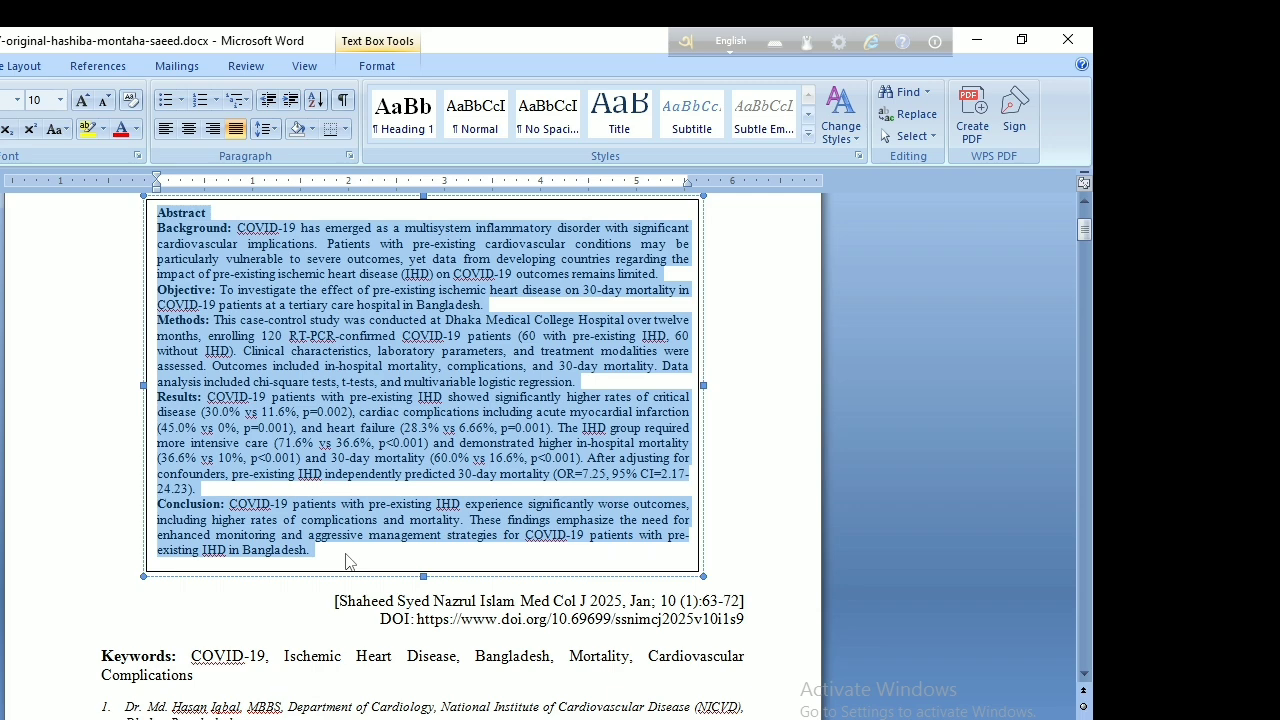
pyautogui.hotkey('alt', 'Tab')
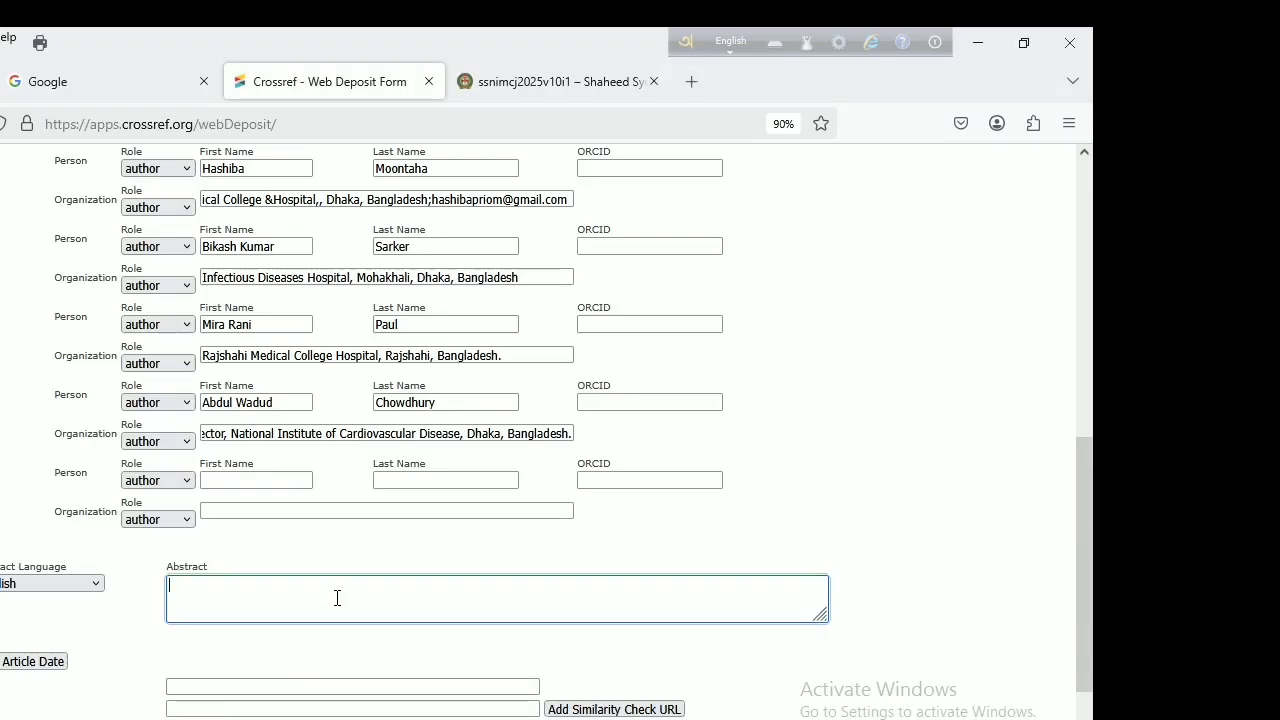
pyautogui.hotkey('ctrl', 'v')
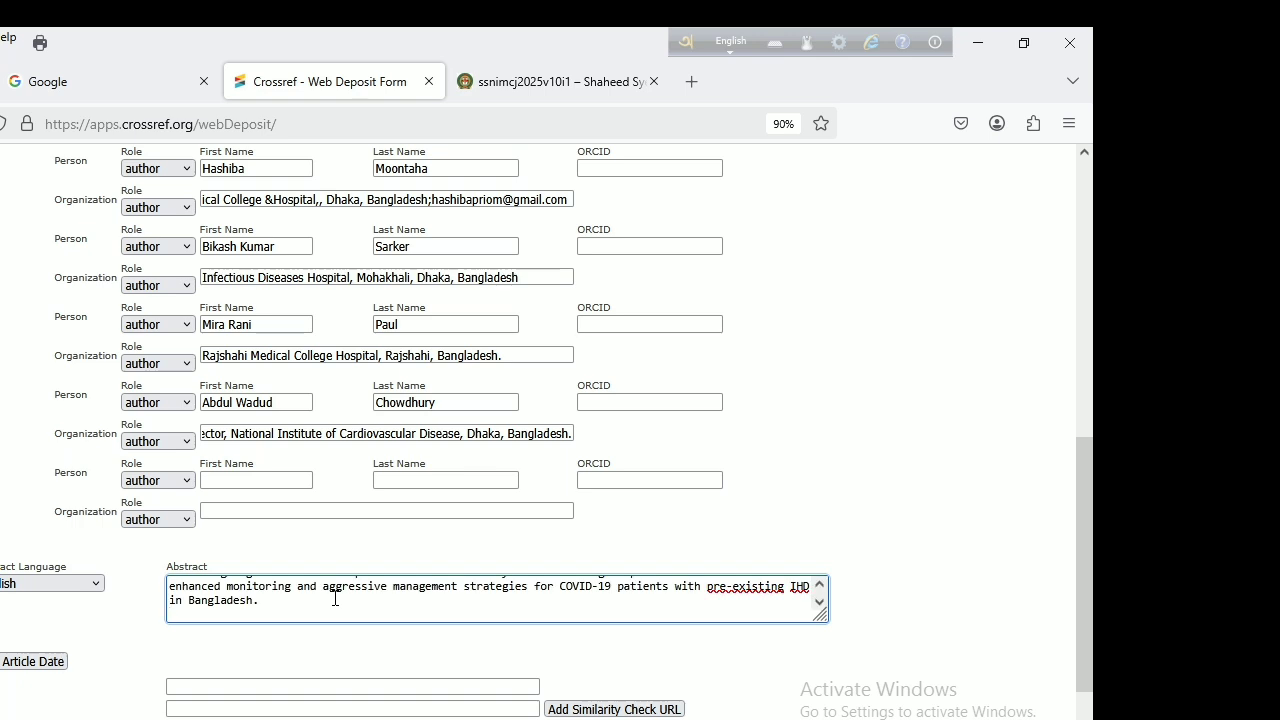
# Step: Copy the DOI stem from the Notepad file into the article's DOI and complete it as 10.69699/ssnimcj2025v10i1s9
pyautogui.click(277, 688)
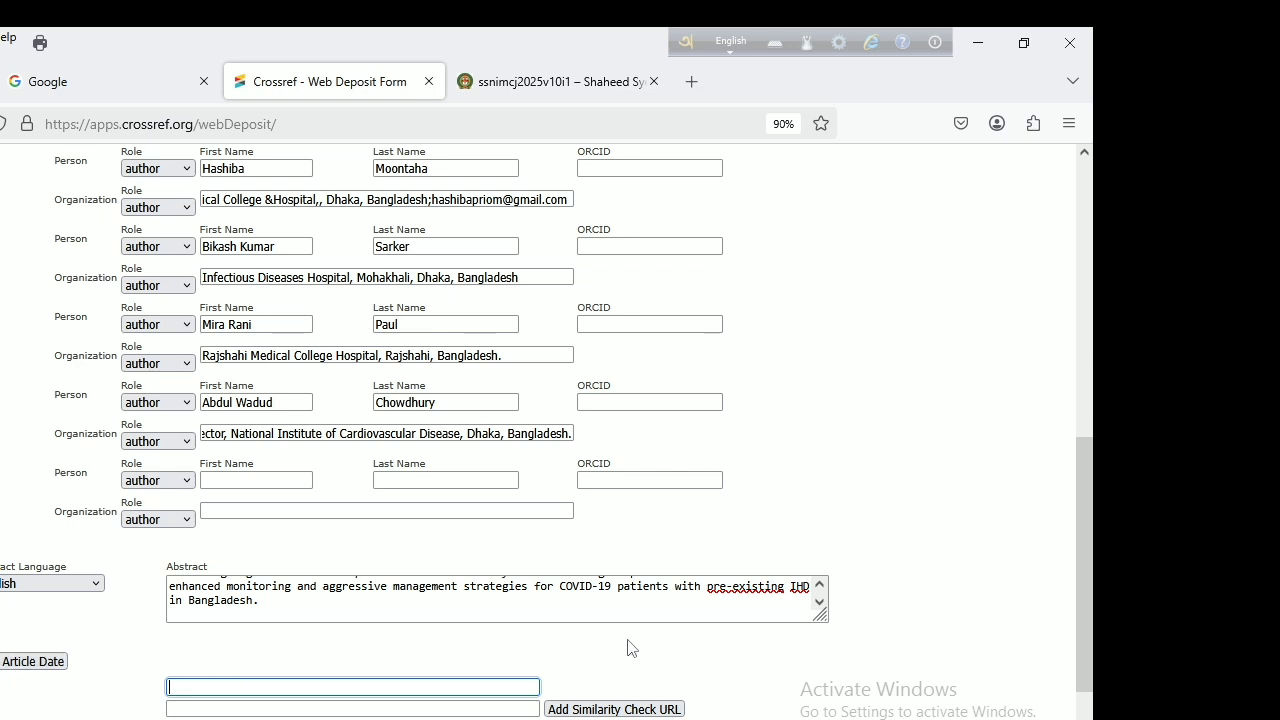
pyautogui.scroll(-2, 620, 645)
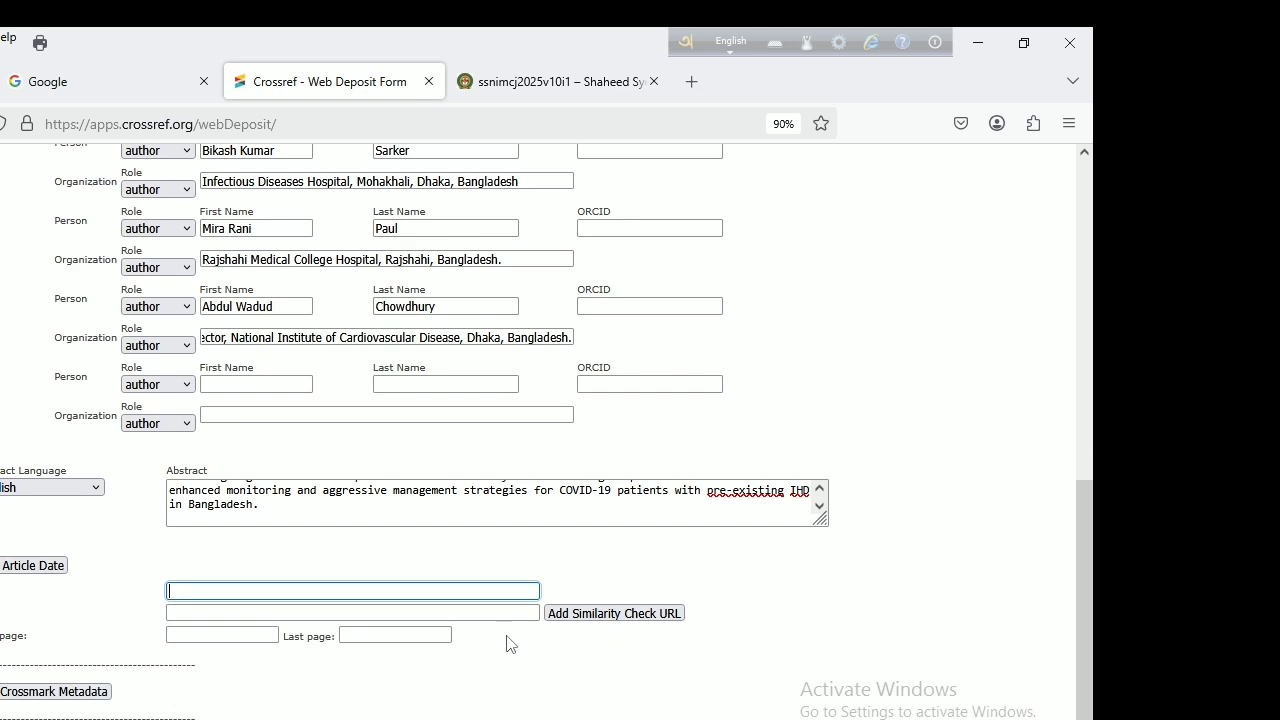
pyautogui.click(192, 592)
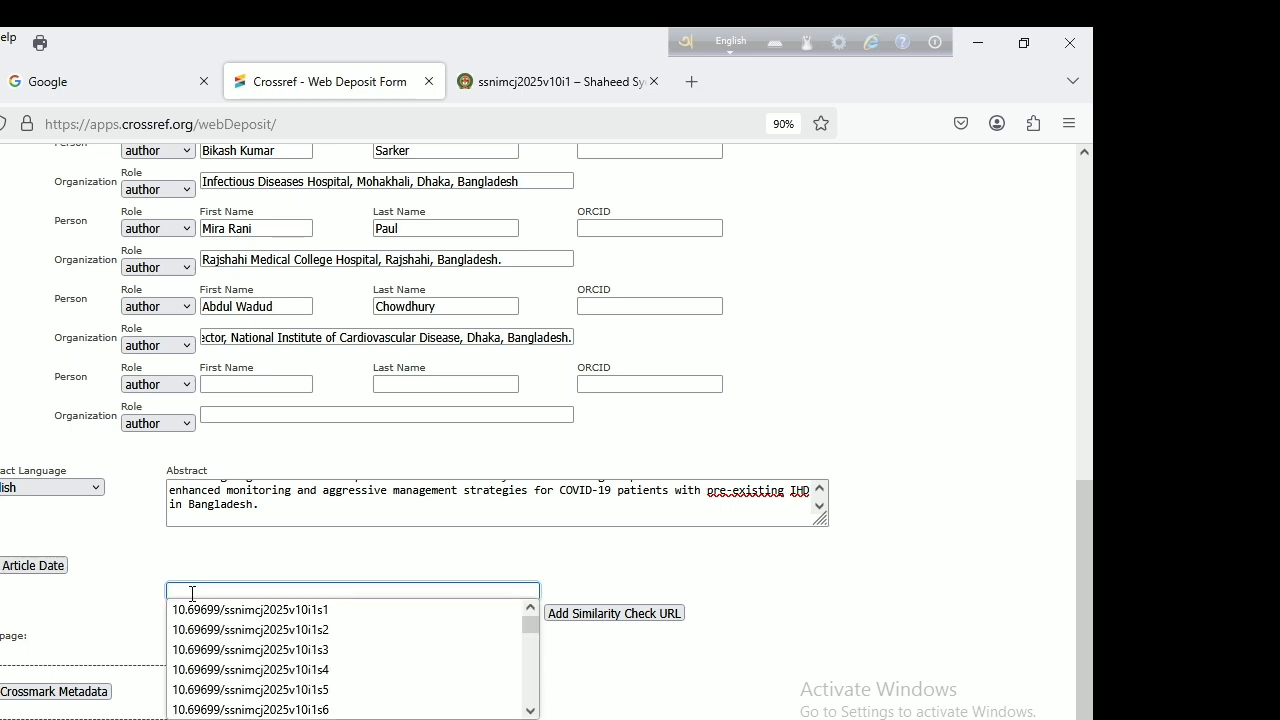
pyautogui.hotkey('alt', 'Tab')
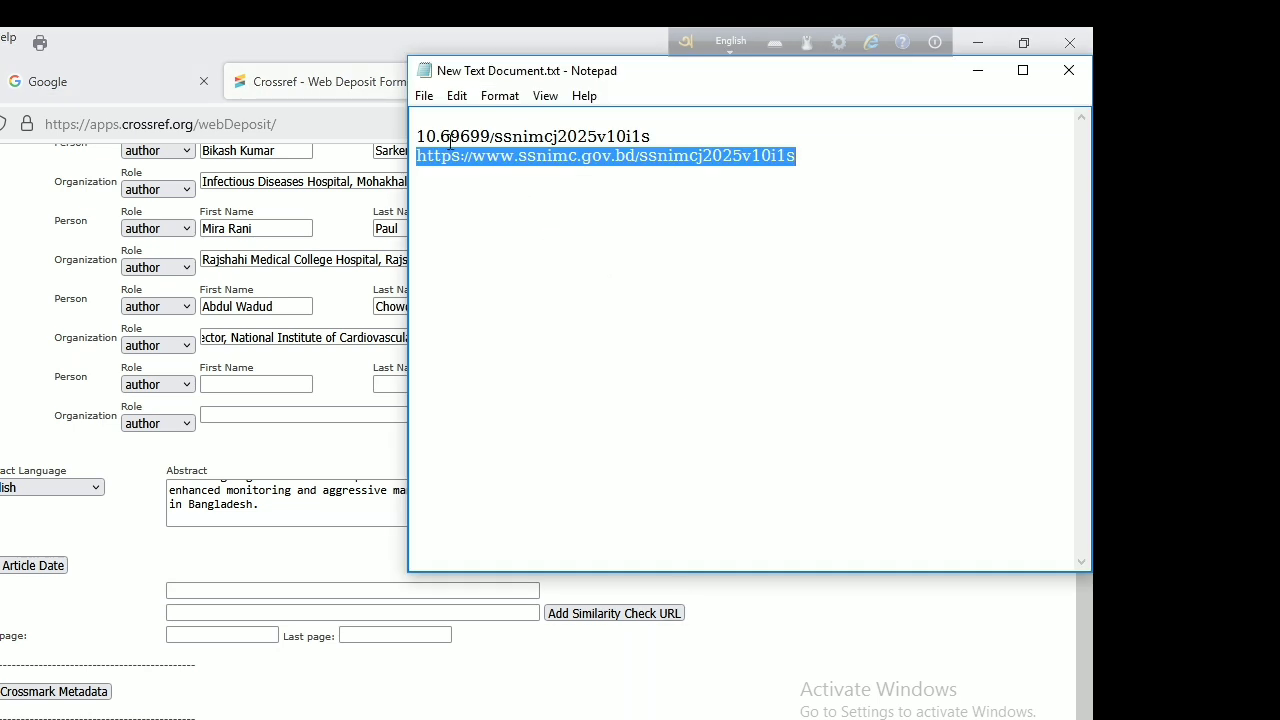
pyautogui.click(418, 132)
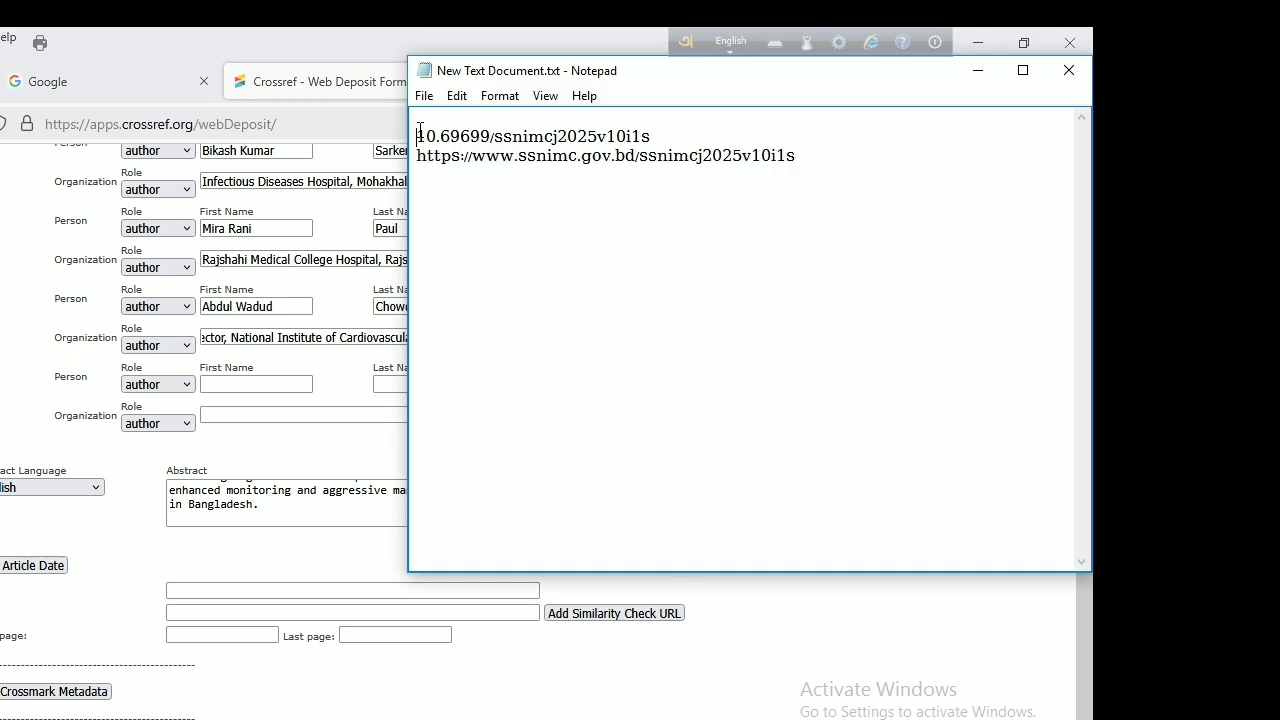
pyautogui.keyDown('shift'); pyautogui.click(654, 135); pyautogui.keyUp('shift')
pyautogui.hotkey('ctrl', 'c')
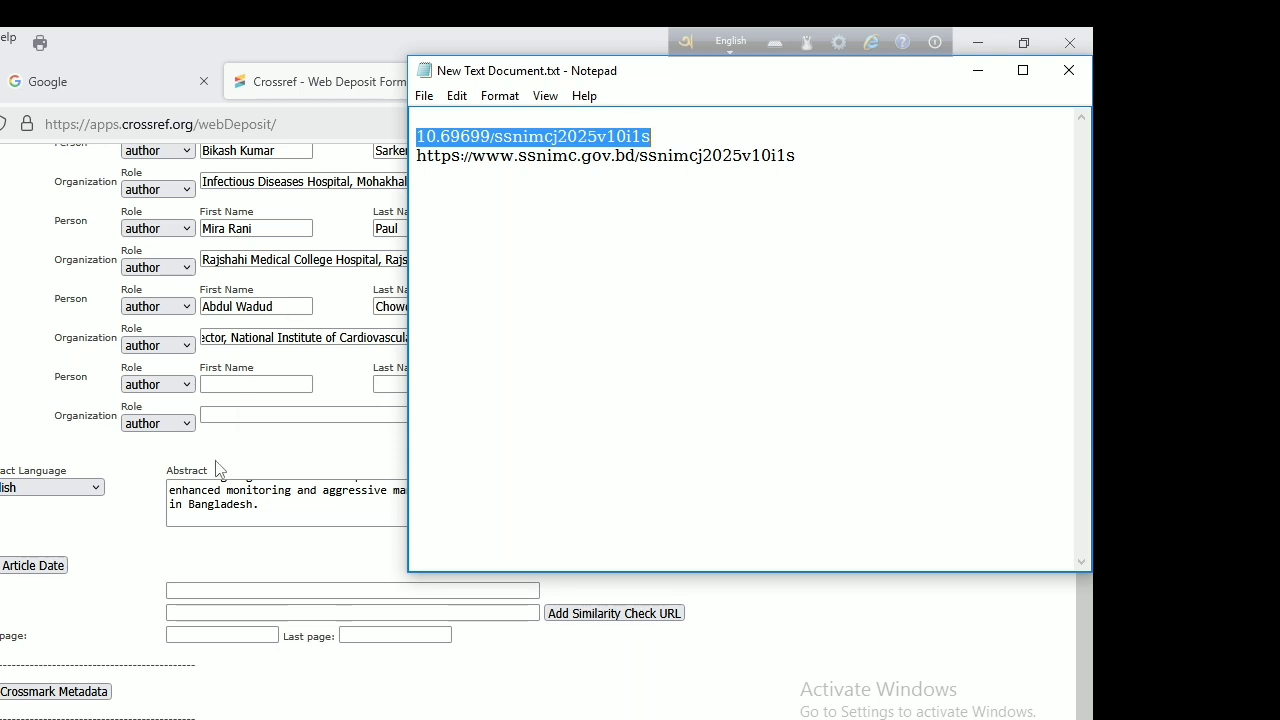
pyautogui.click(214, 590)
pyautogui.click(215, 590)
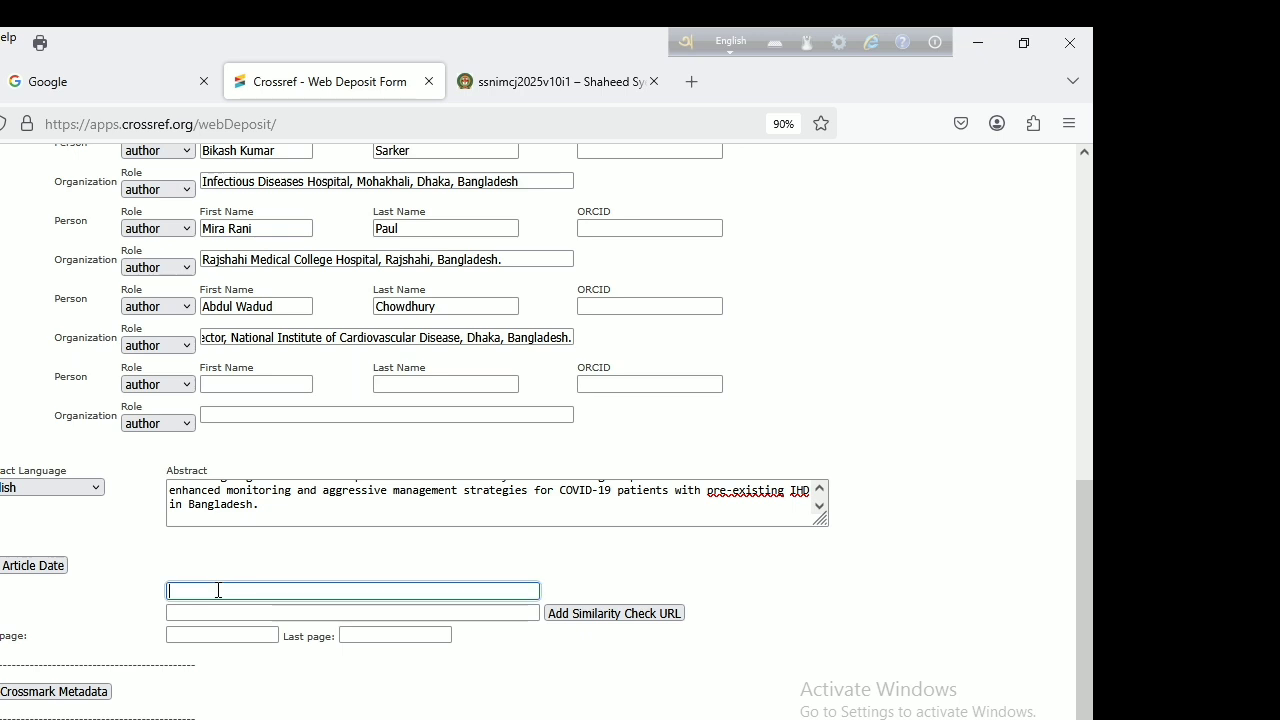
pyautogui.hotkey('ctrl', 'v')
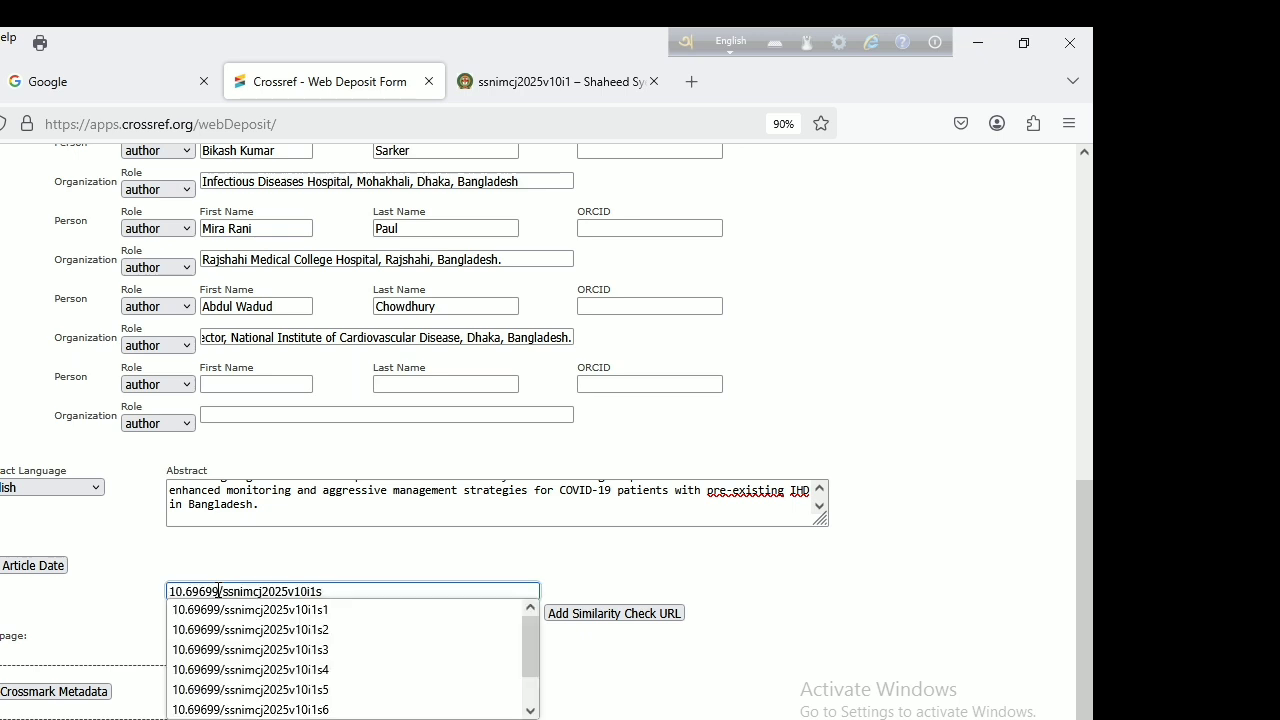
pyautogui.write('9')
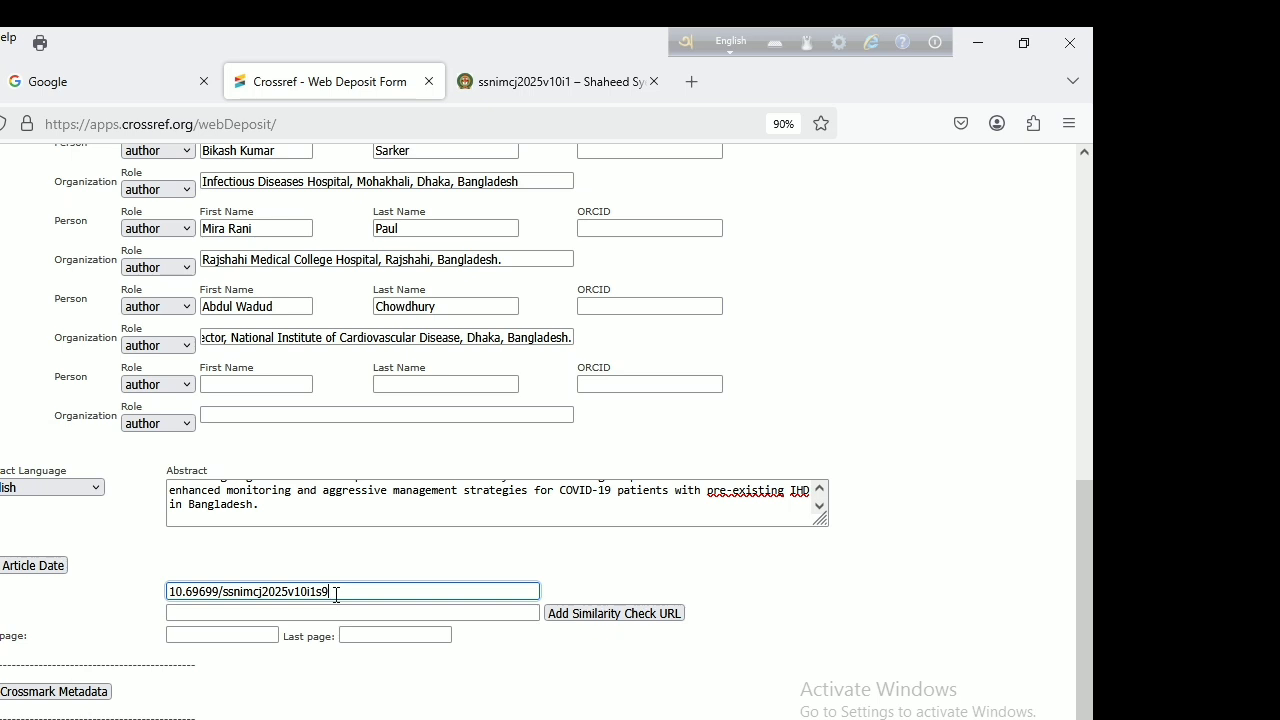
pyautogui.click(340, 613)
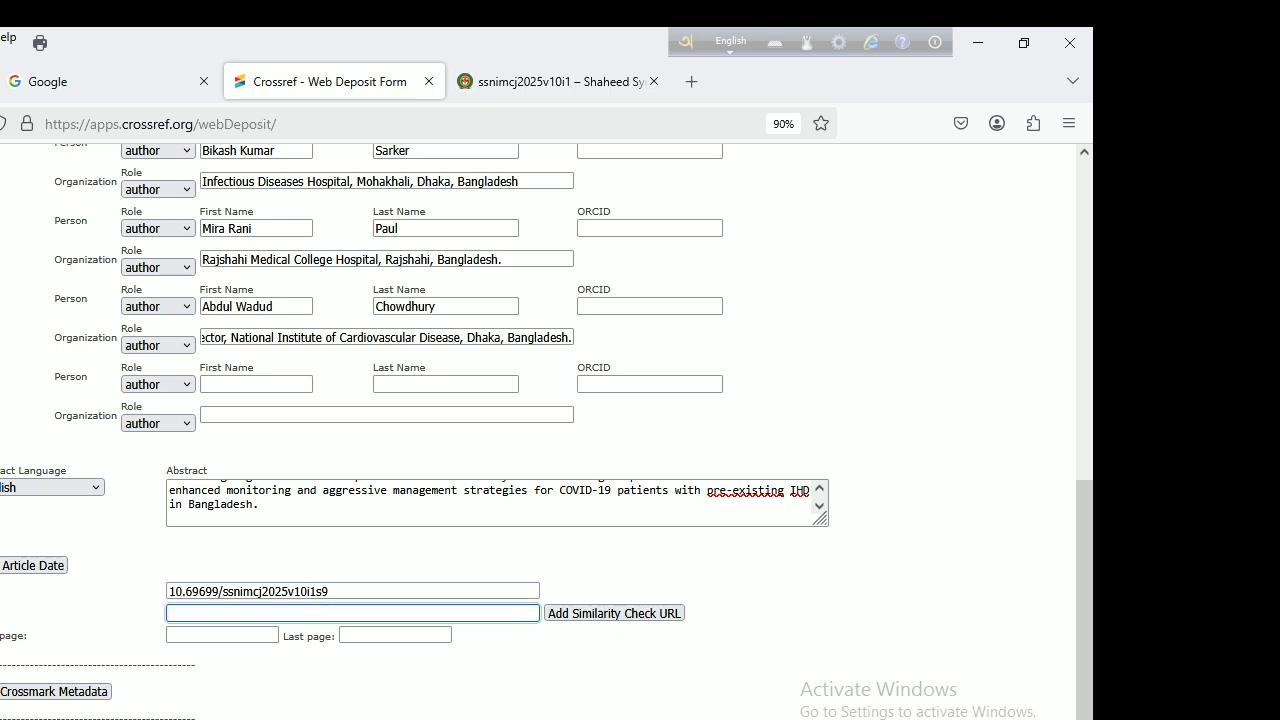
pyautogui.moveTo(42, 719)
pyautogui.hotkey('alt', 'Tab')
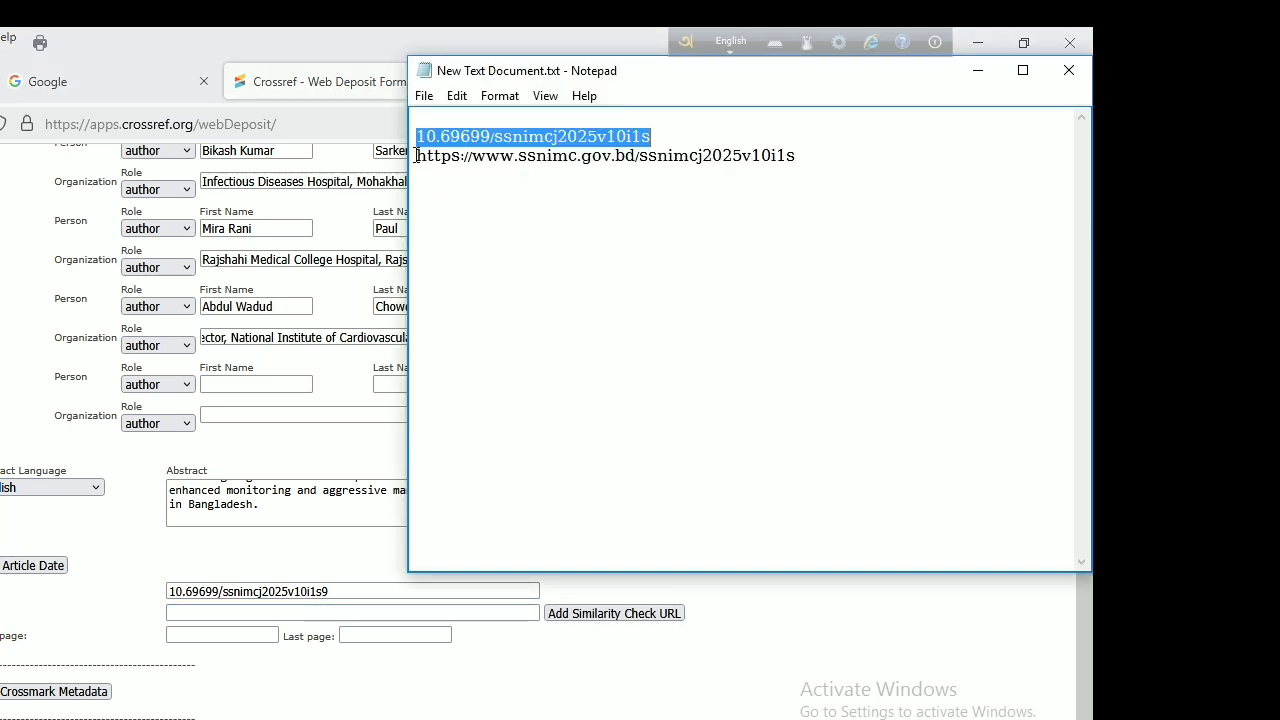
pyautogui.click(415, 153)
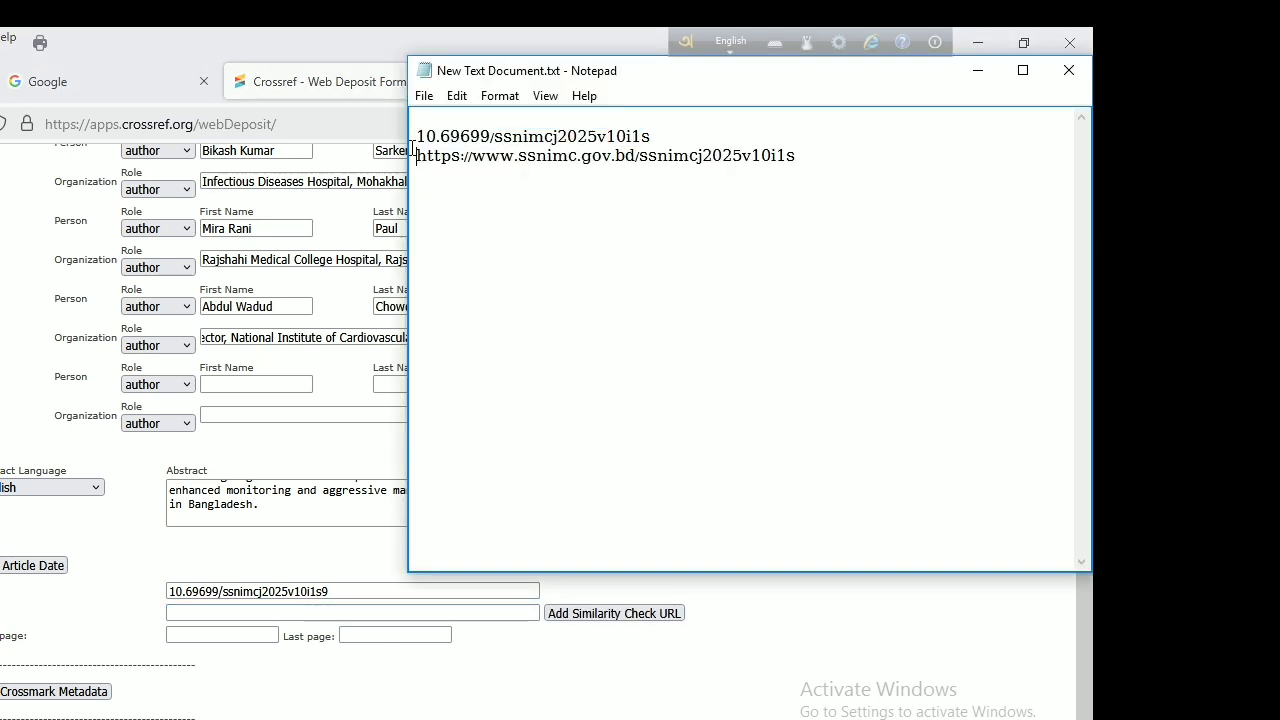
pyautogui.keyDown('shift'); pyautogui.click(808, 157); pyautogui.keyUp('shift')
pyautogui.hotkey('ctrl', 'c')
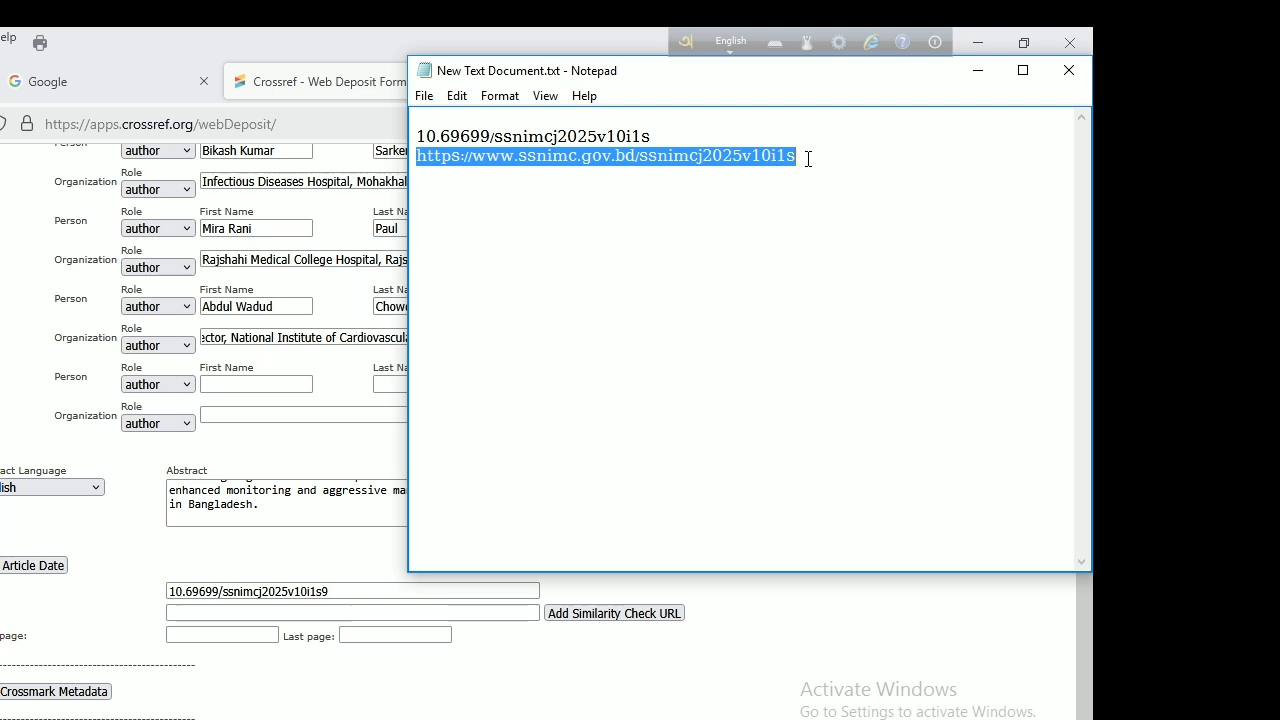
pyautogui.click(282, 613)
pyautogui.hotkey('ctrl', 'v')
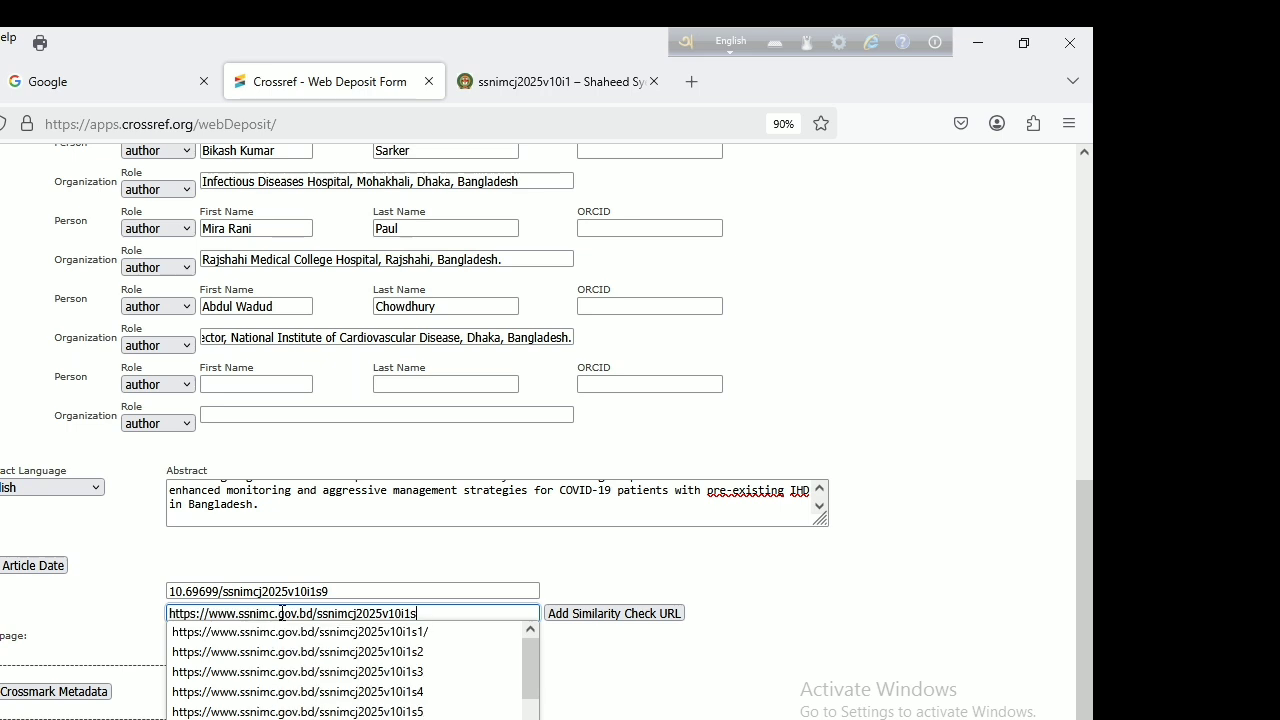
pyautogui.write('9')
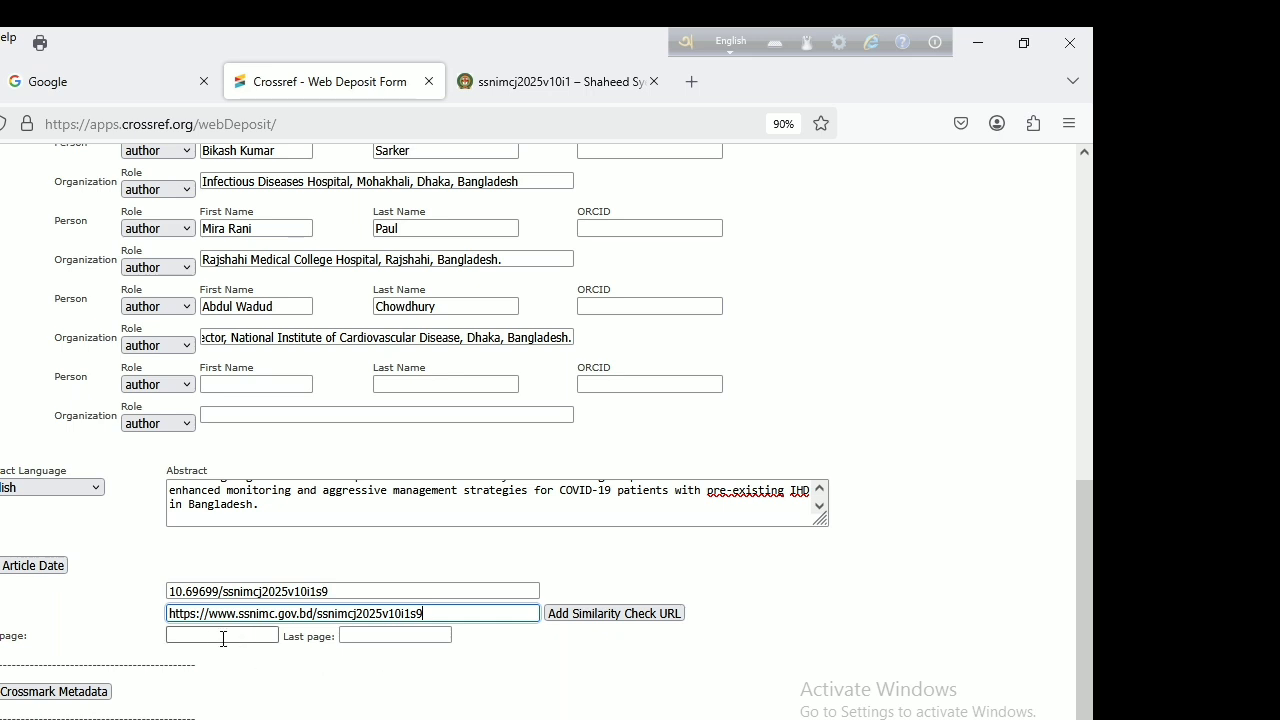
# Step: Check the page range in the Word document and set the article's first page to 63 and last page to 72
pyautogui.click(257, 637)
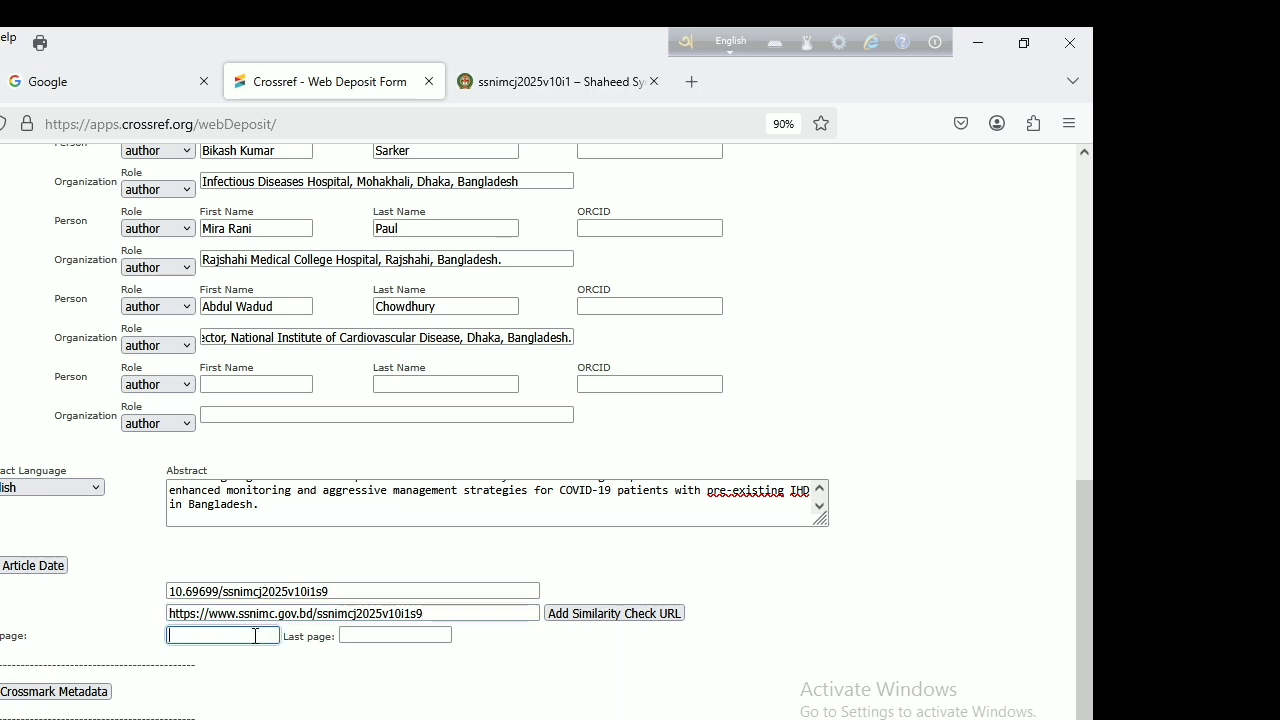
pyautogui.hotkey('alt', 'Tab')
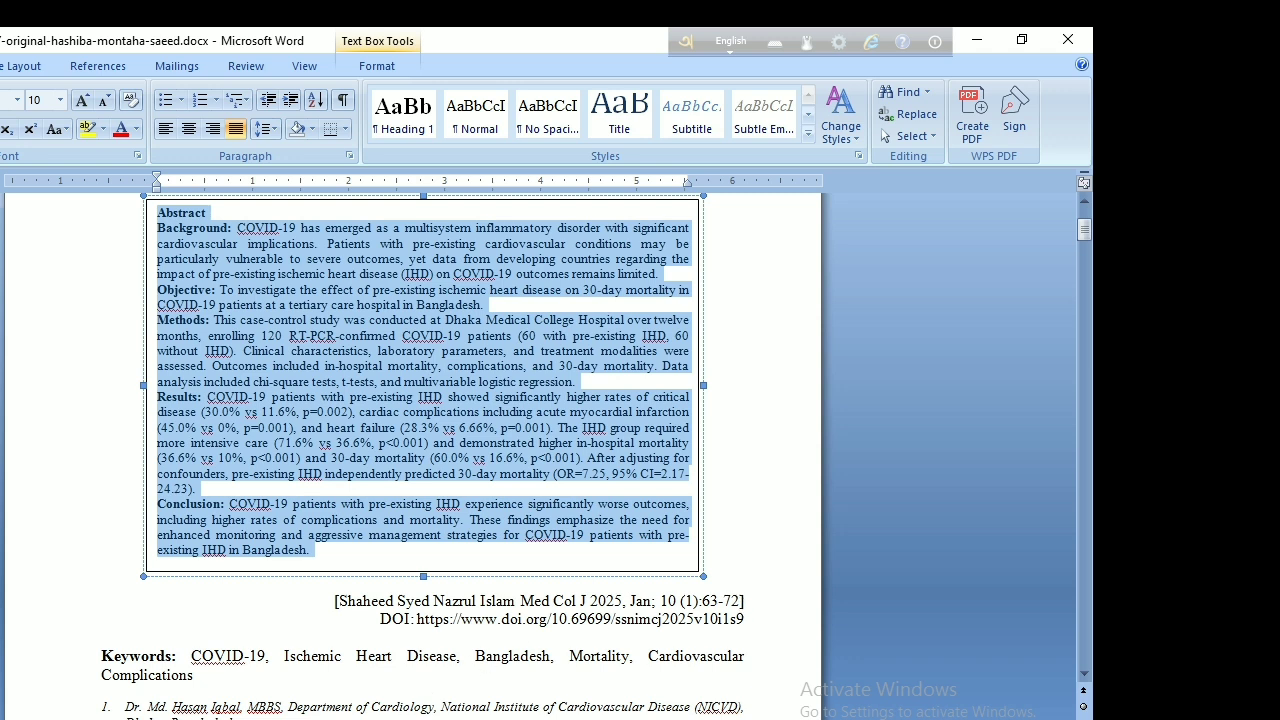
pyautogui.hotkey('alt', 'Tab')
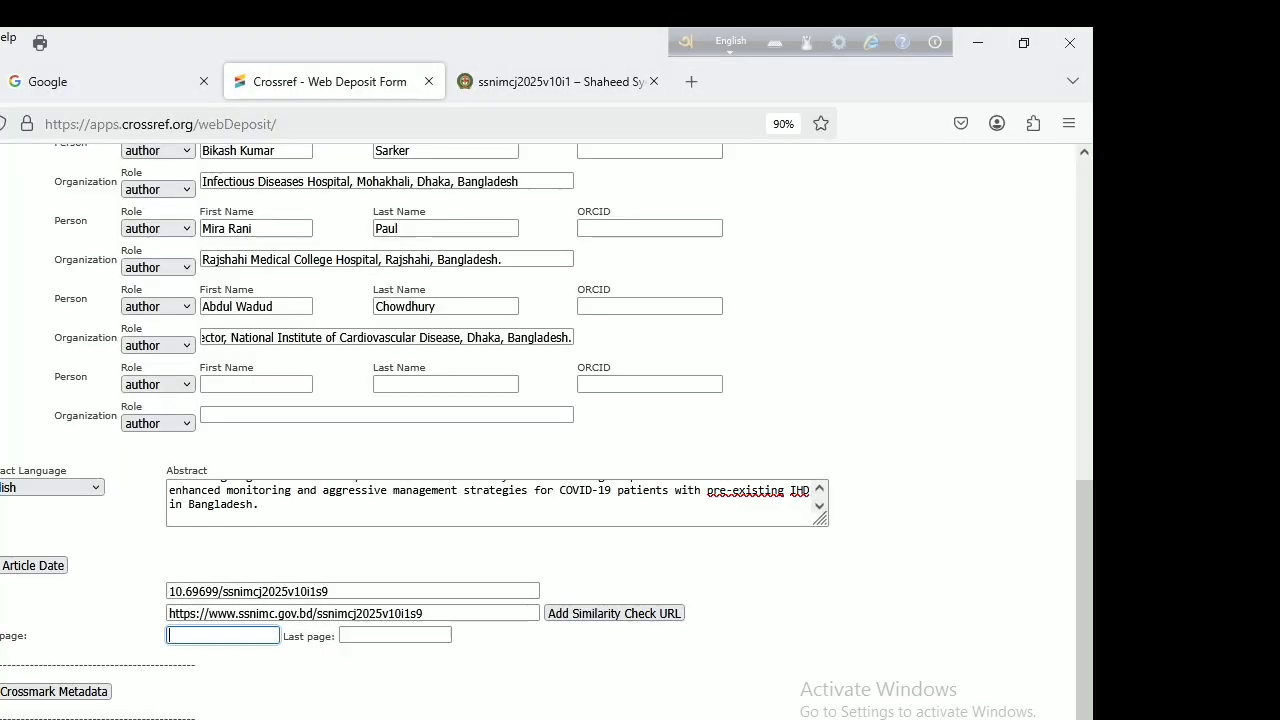
pyautogui.write('63')
pyautogui.click(362, 636)
pyautogui.write('7')
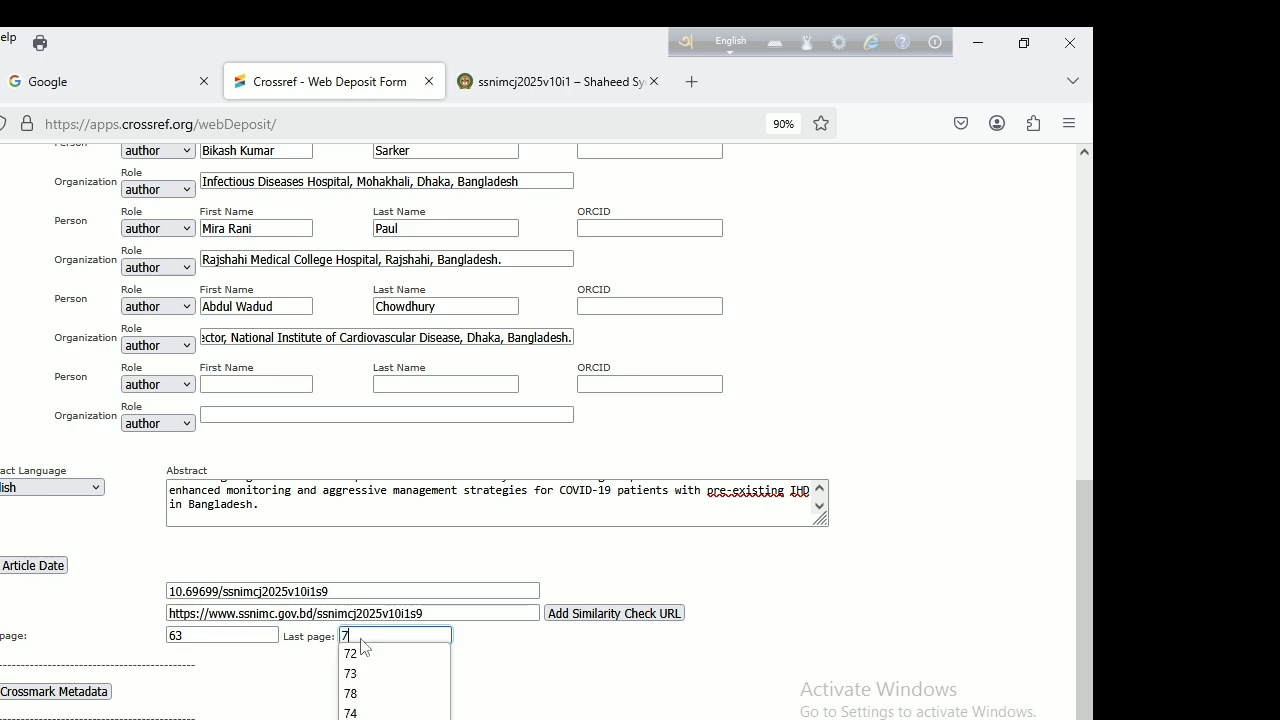
pyautogui.write('2')
pyautogui.click(502, 643)
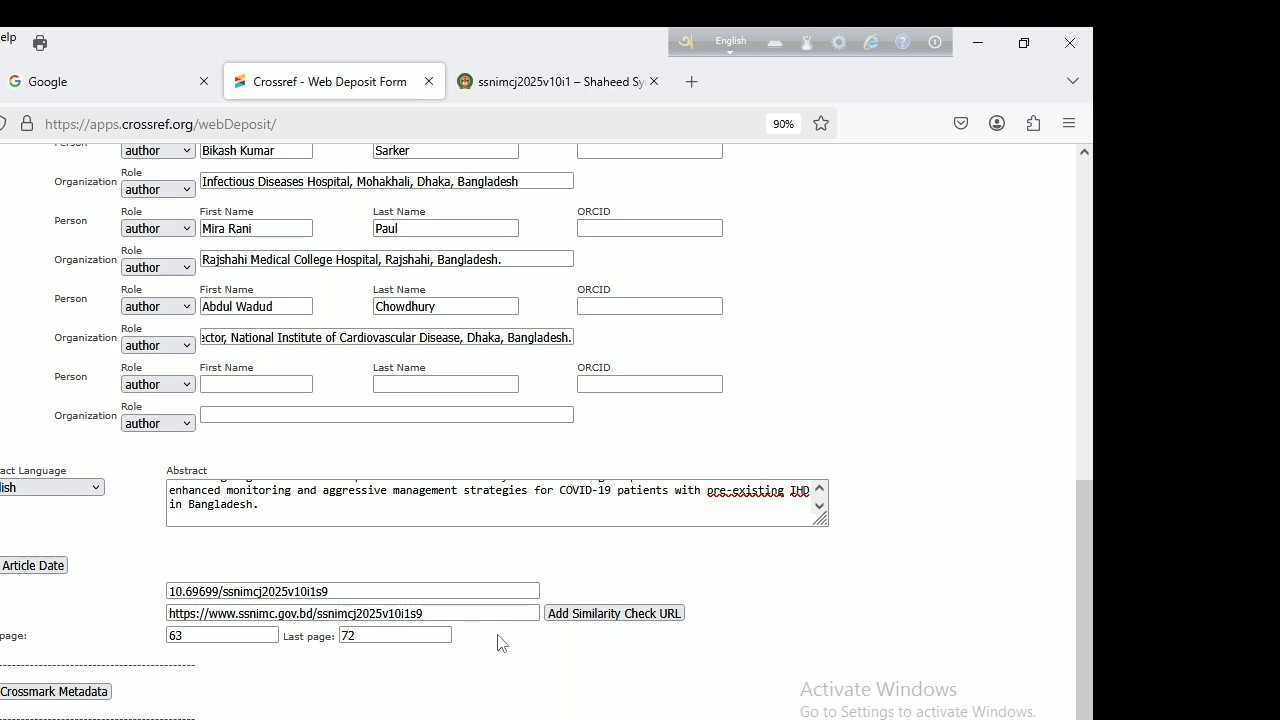
pyautogui.scroll(8, 575, 665)
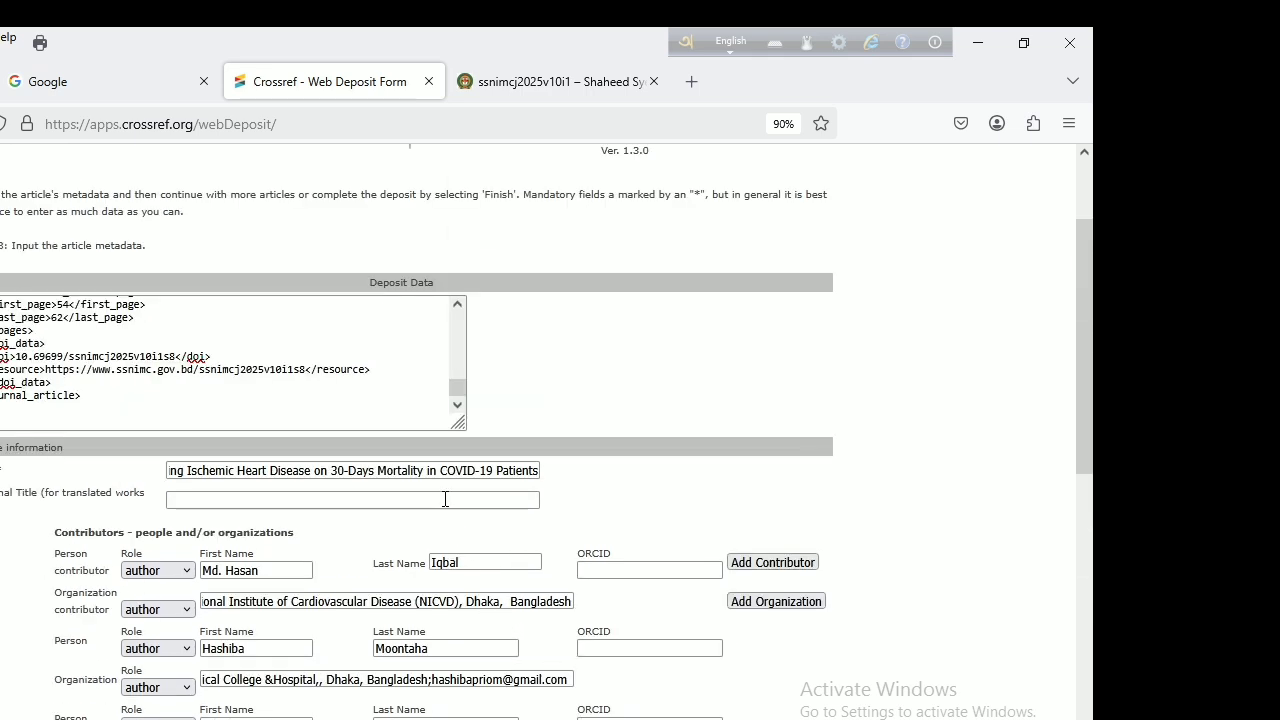
pyautogui.moveTo(459, 393)
pyautogui.mouseDown()
pyautogui.moveTo(458, 322)
pyautogui.moveTo(458, 398)
pyautogui.mouseUp()
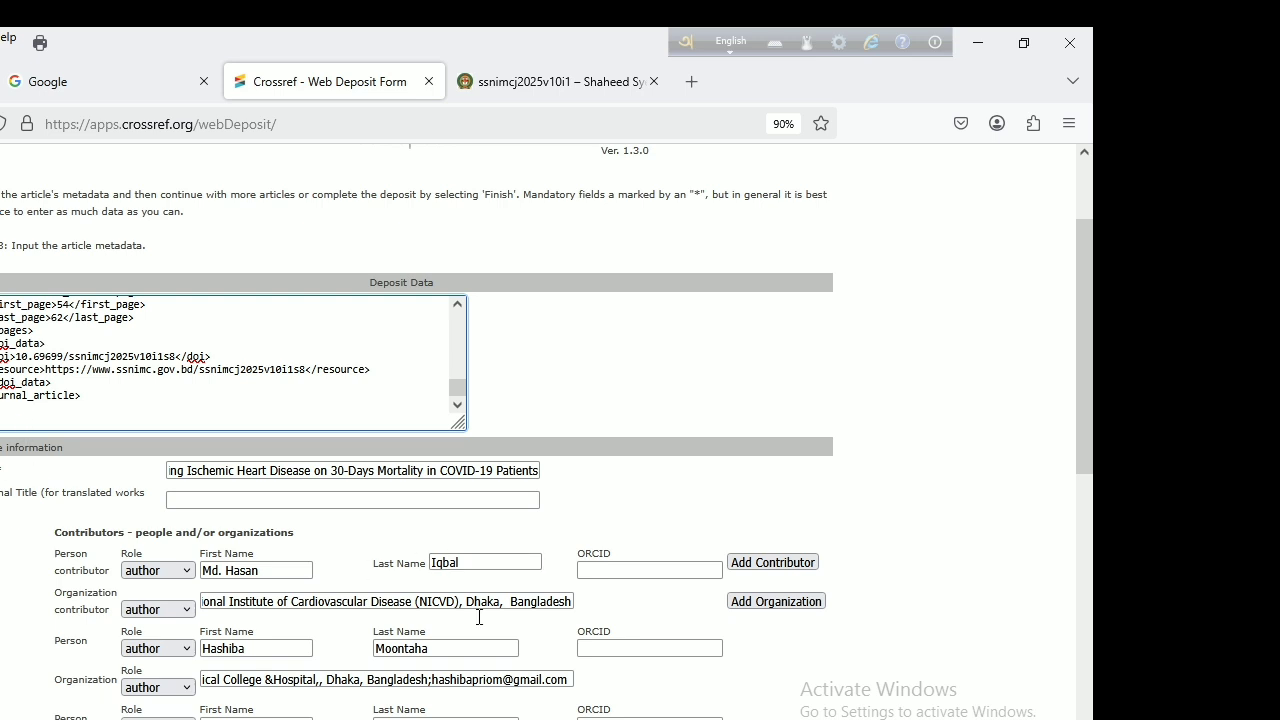
# Step: Add the completed ninth article to the deposit, start a blank article entry, and check the ninth article's record in the deposit data
pyautogui.scroll(-3, 540, 672)
pyautogui.scroll(-3, 530, 675)
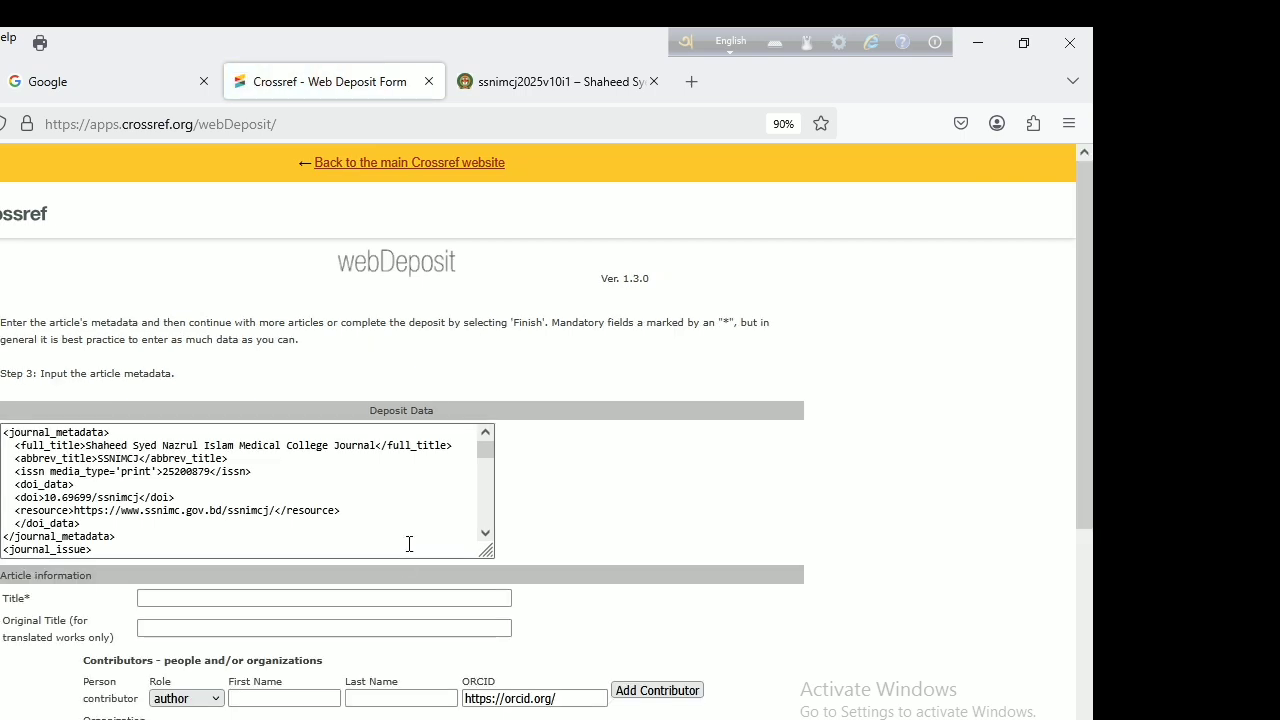
pyautogui.moveTo(486, 452); pyautogui.dragTo(487, 516)
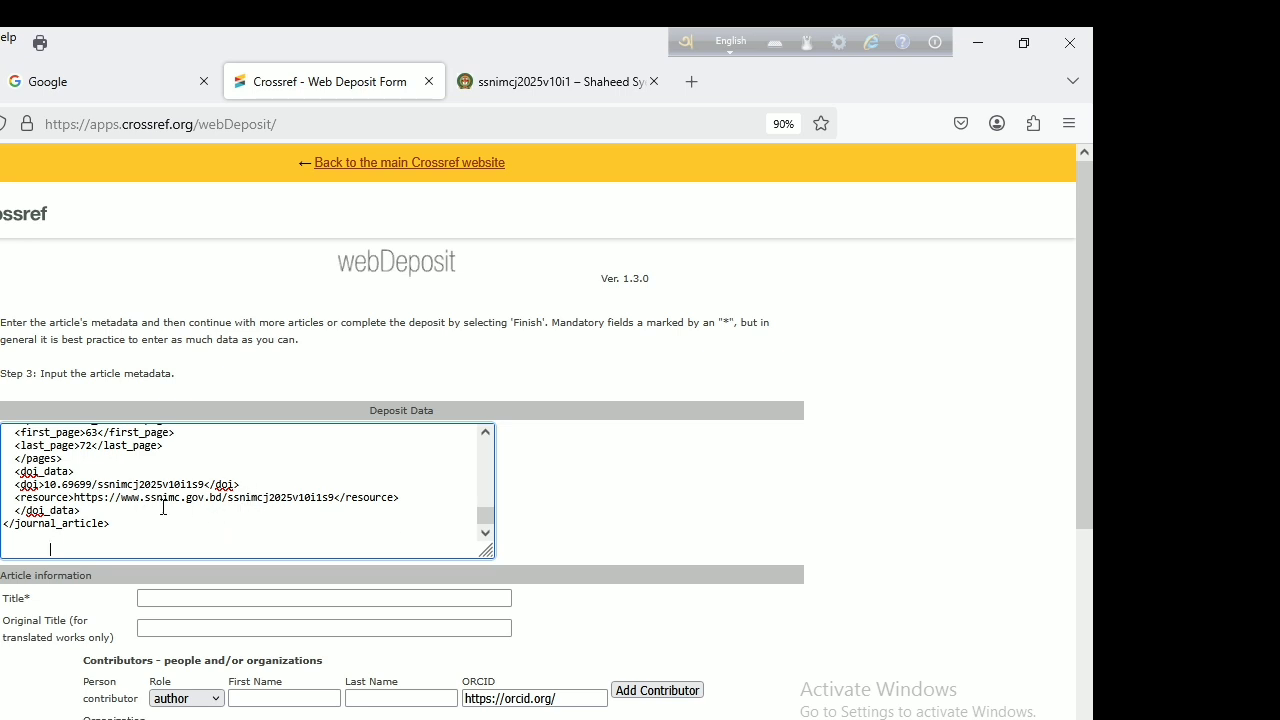
pyautogui.moveTo(488, 520); pyautogui.dragTo(488, 522)
pyautogui.scroll(2, 406, 492)
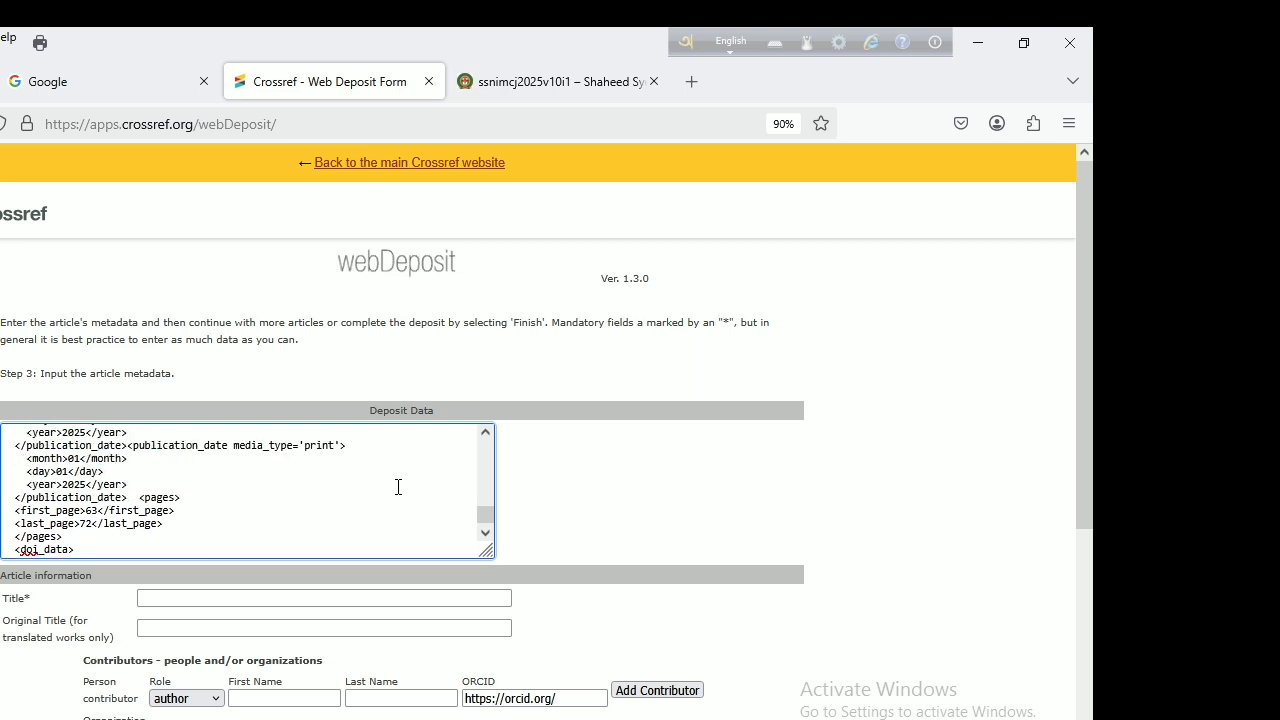
pyautogui.scroll(2, 398, 487)
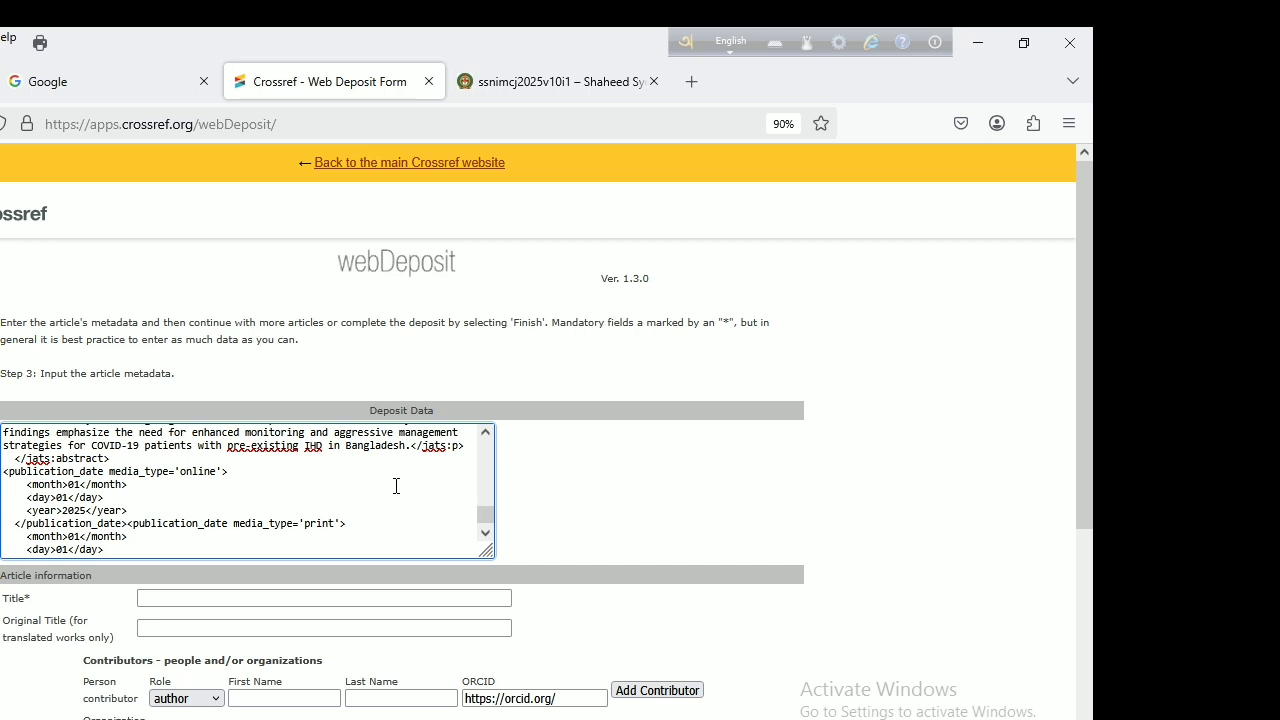
pyautogui.scroll(10, 398, 484)
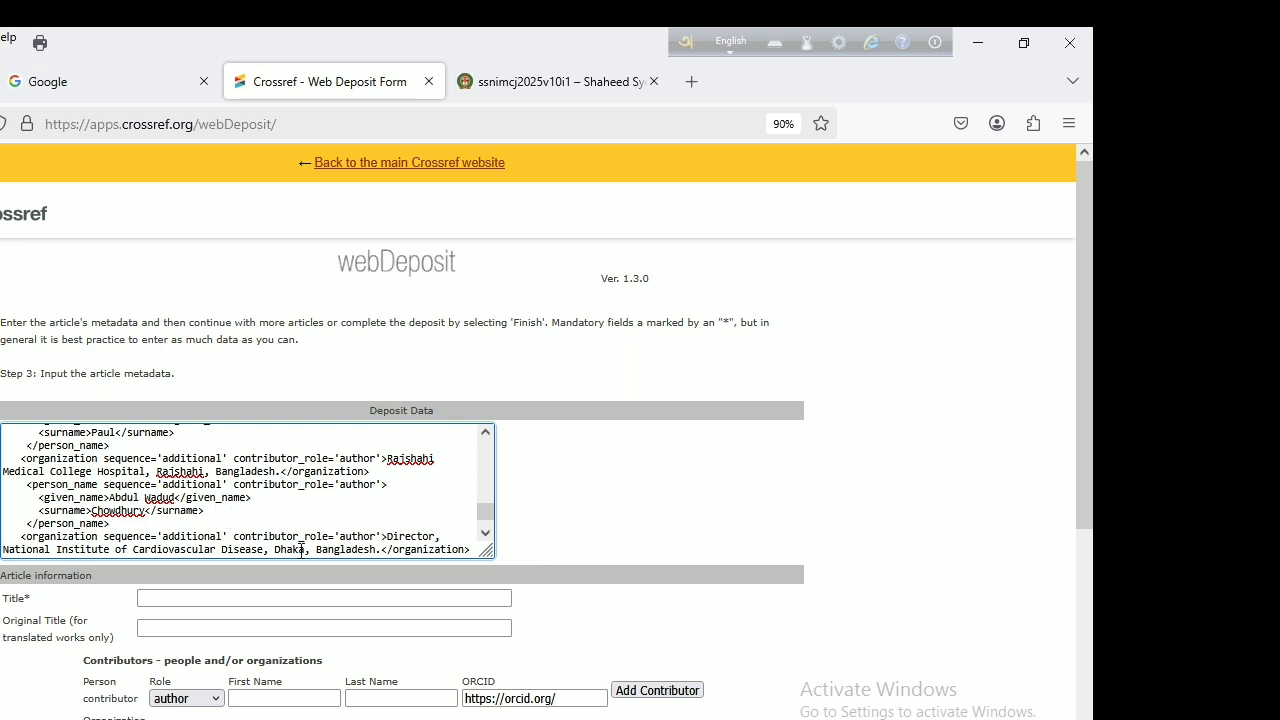
pyautogui.scroll(-3, 771, 588)
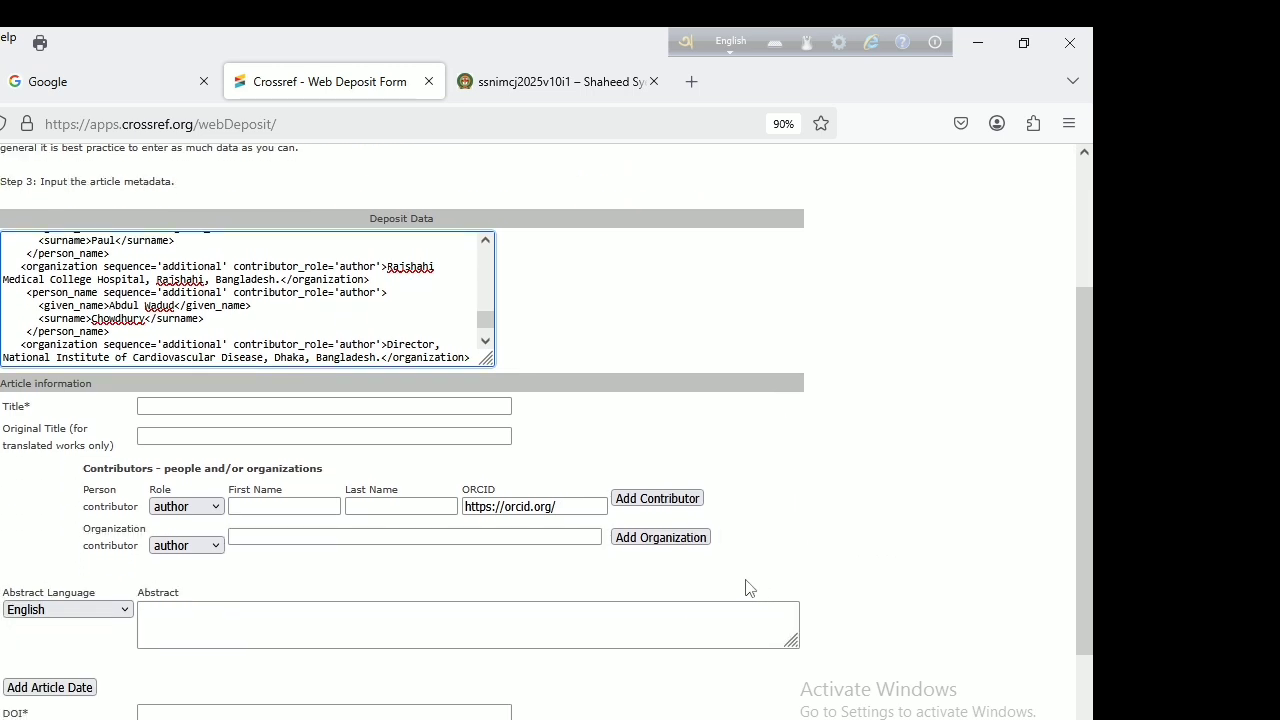
# Step: Close the ninth article's Word document and open the tenth article's document, 10-sn-248, from the ssnimcj_2025_v10_i1 folder
pyautogui.click(395, 401)
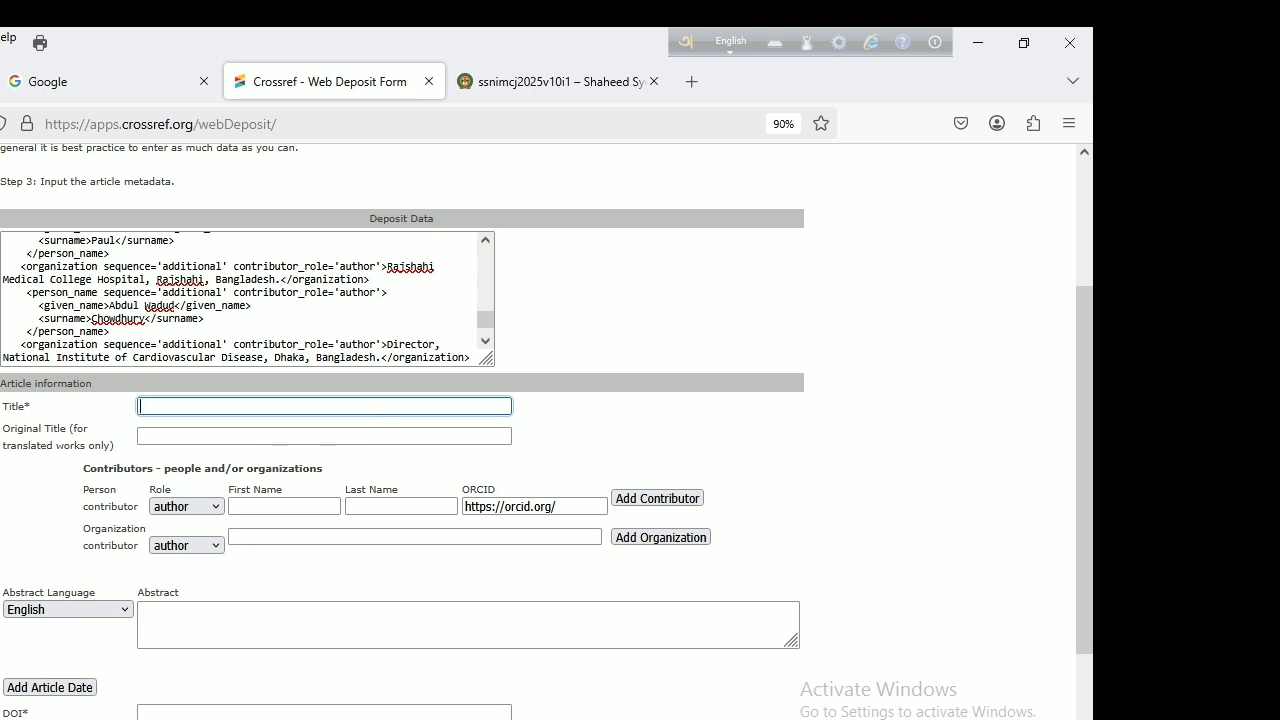
pyautogui.moveTo(20, 719)
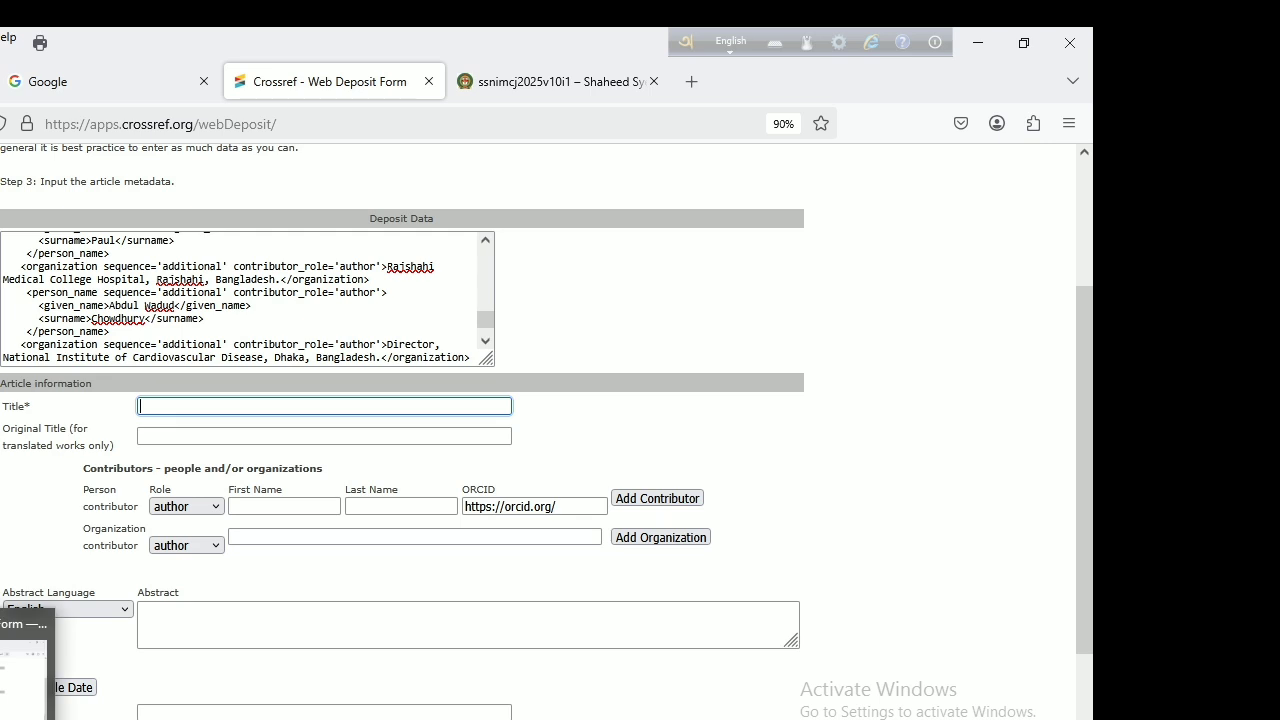
pyautogui.moveTo(60, 719)
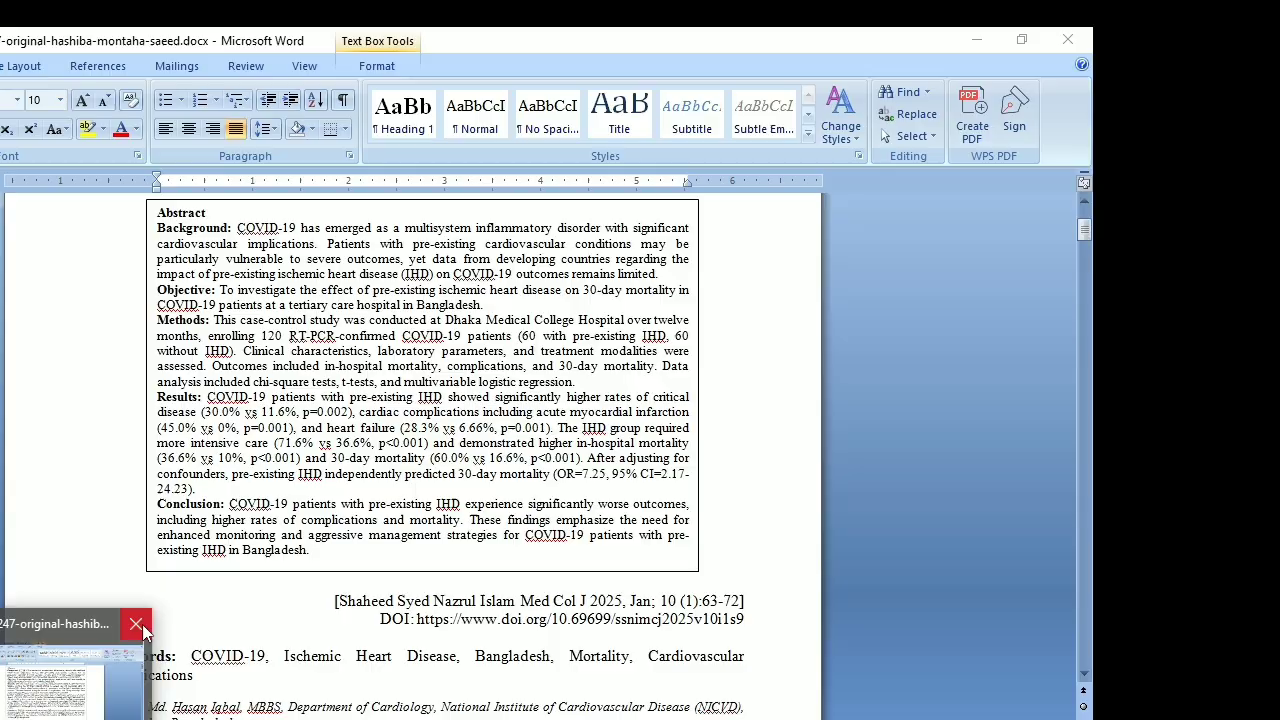
pyautogui.click(143, 630)
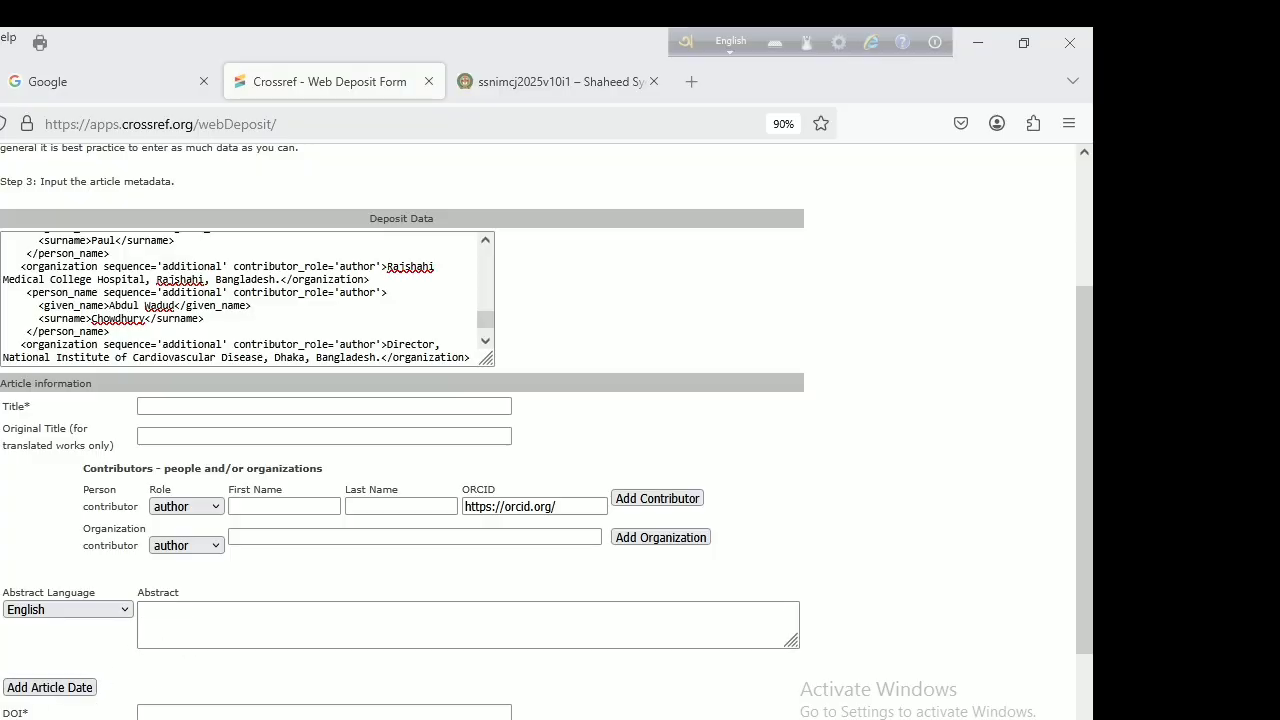
pyautogui.hotkey('alt', 'Tab')
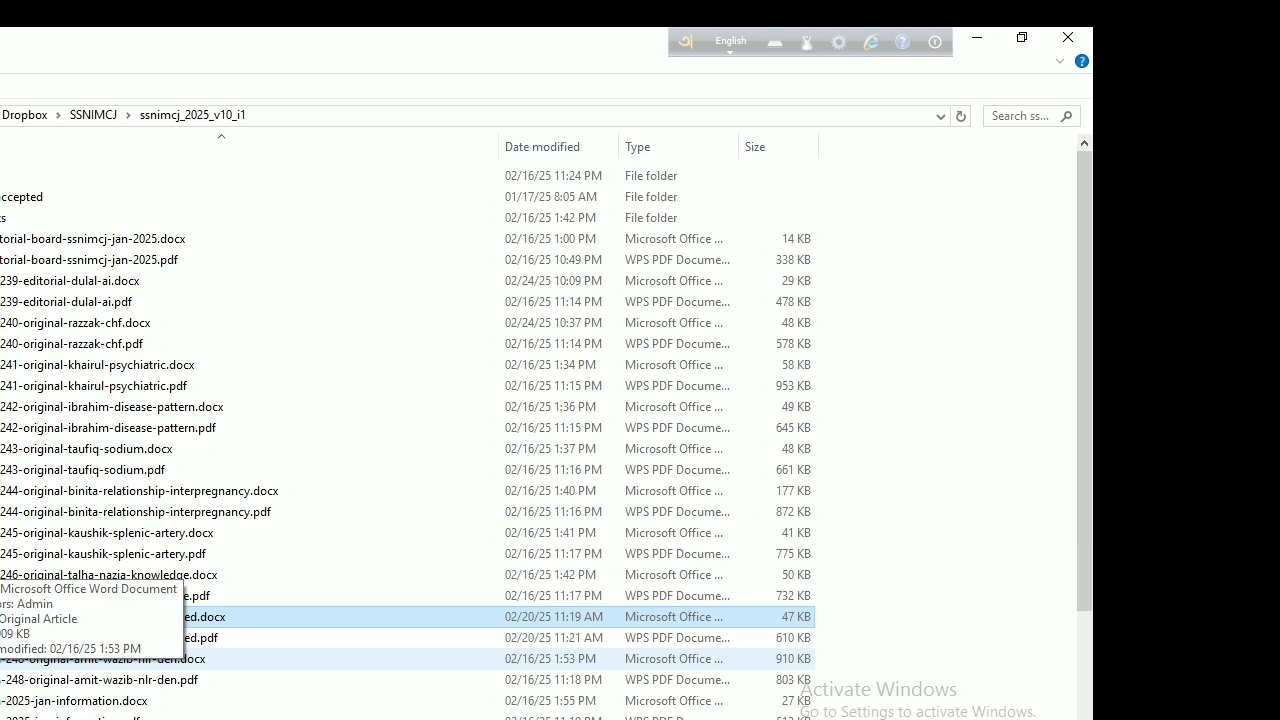
pyautogui.click(60, 658)
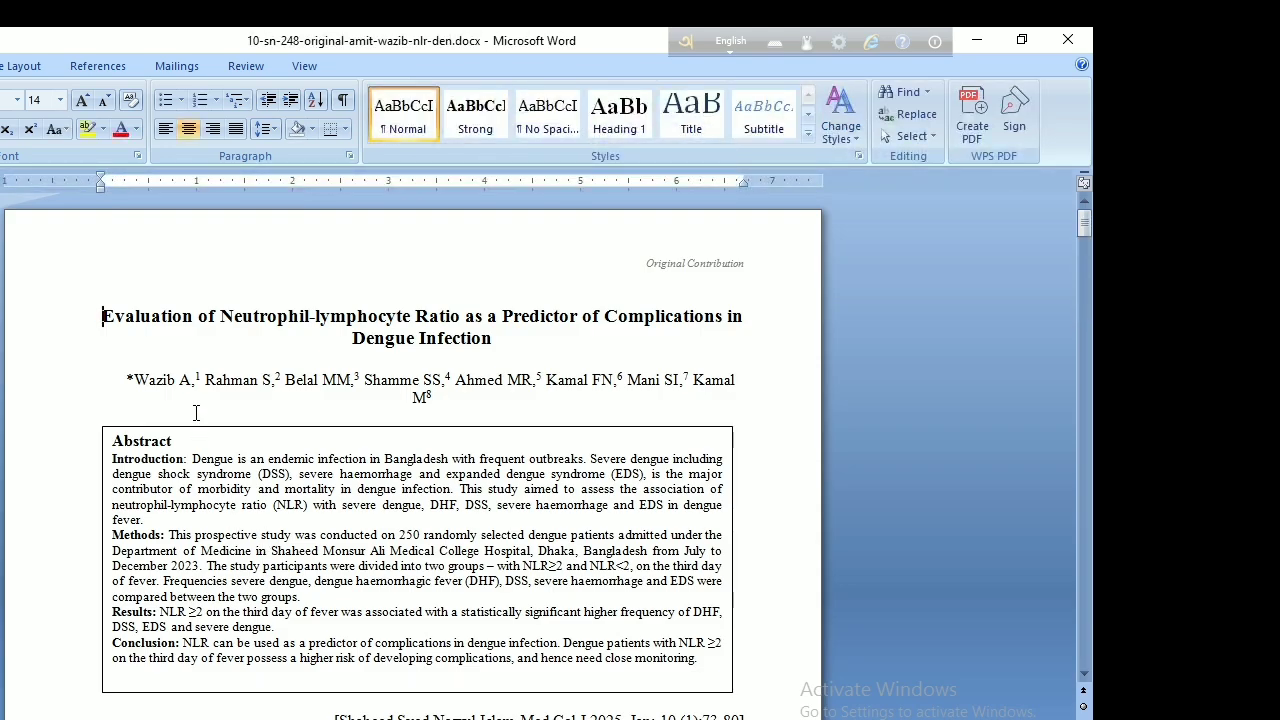
# Step: Copy the title "Evaluation of Neutrophil-lymphocyte Ratio as a Predictor of Complications in Dengue Infection" from the Word document into the new article's title
pyautogui.tripleClick(497, 336)
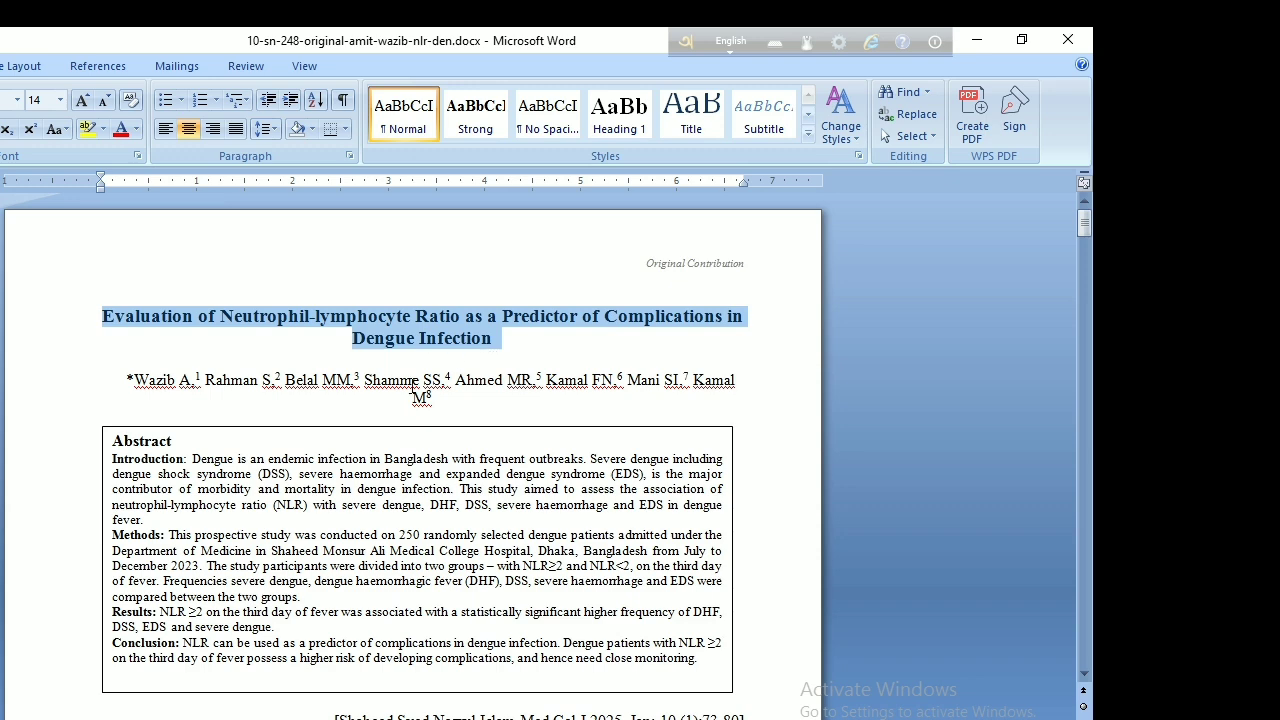
pyautogui.hotkey('alt', 'Tab')
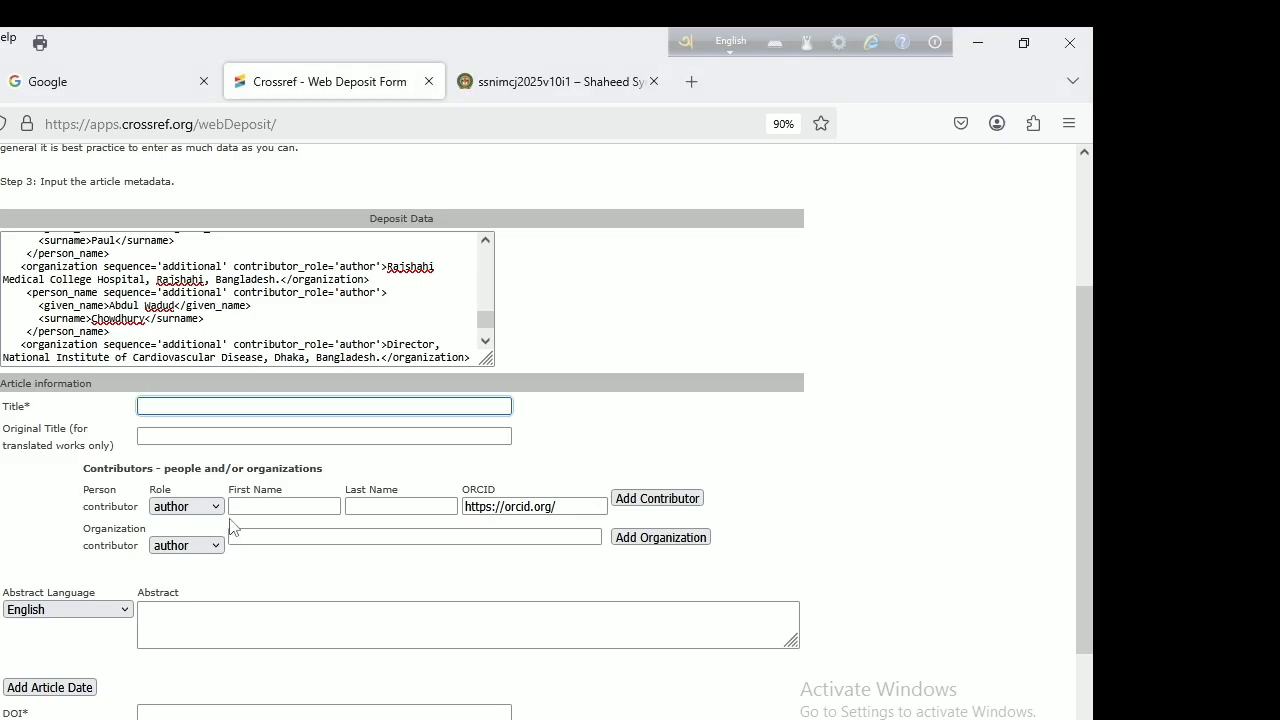
pyautogui.click(269, 401)
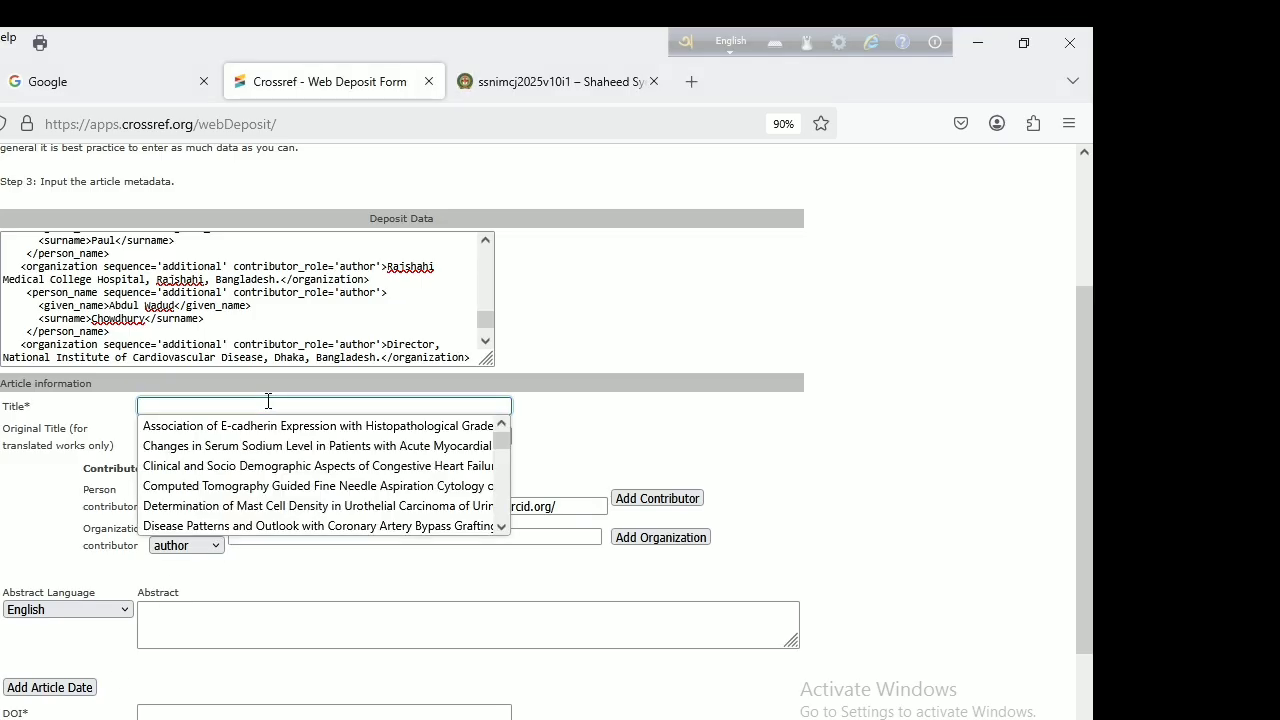
pyautogui.hotkey('ctrl', 'v')
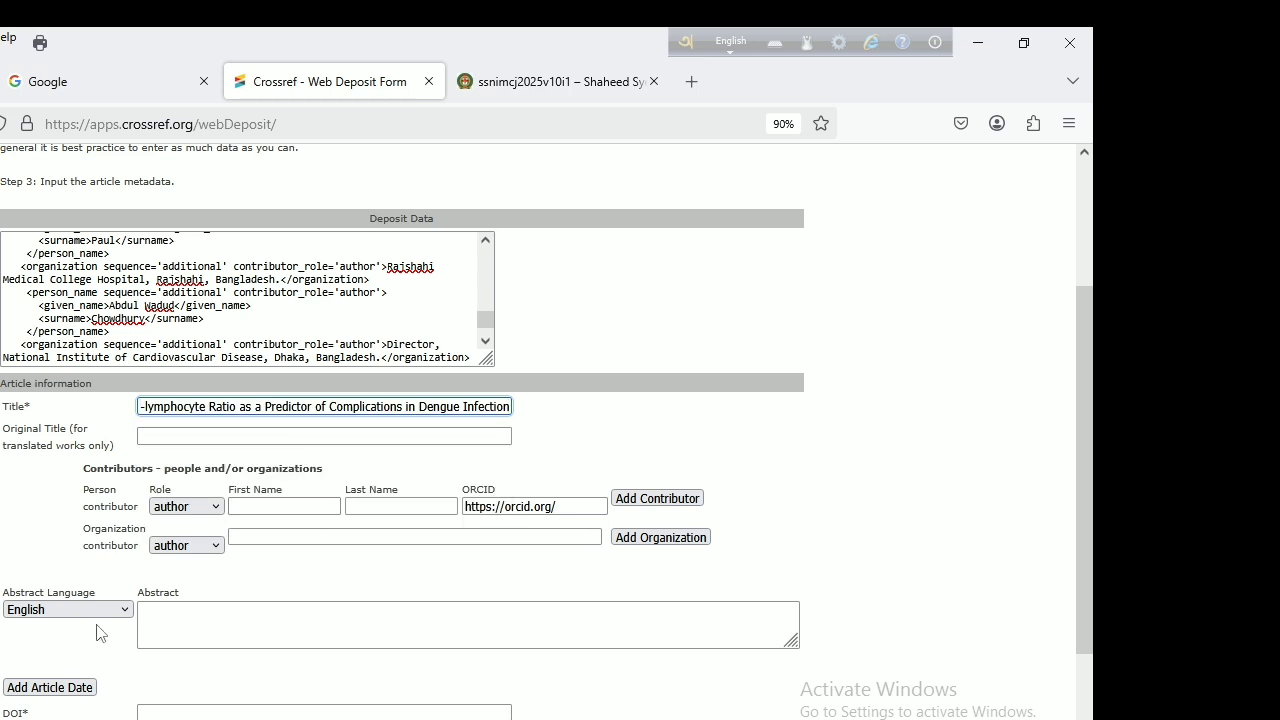
# Step: Check the numbered author list in the Word document and add six extra contributor rows with six matching organization rows to the article
pyautogui.click(80, 680)
pyautogui.scroll(-9, 518, 579)
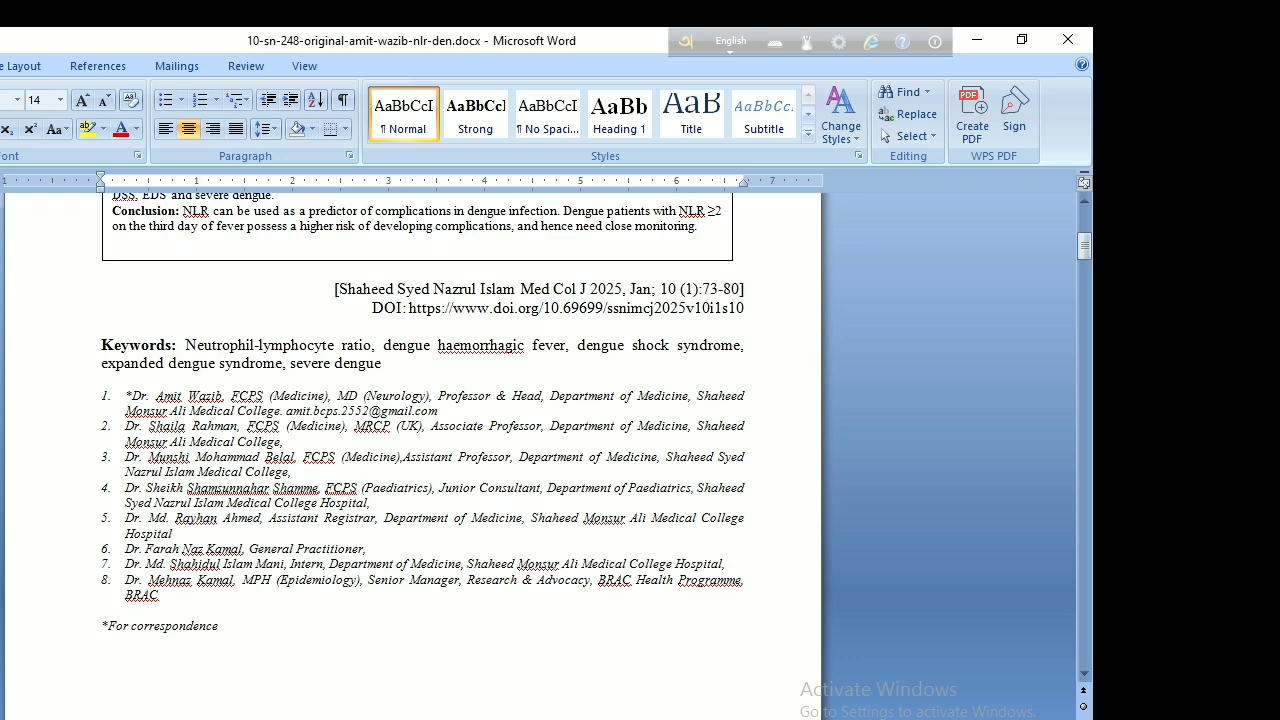
pyautogui.moveTo(4, 717)
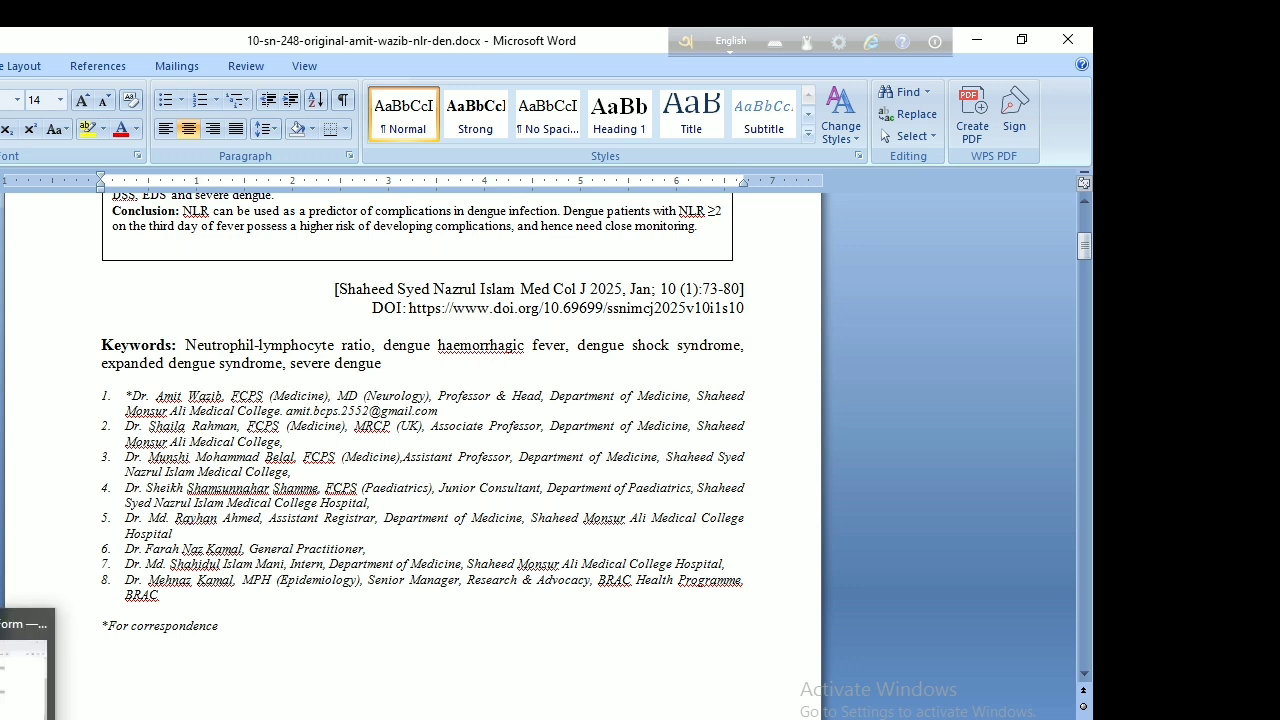
pyautogui.click(27, 660)
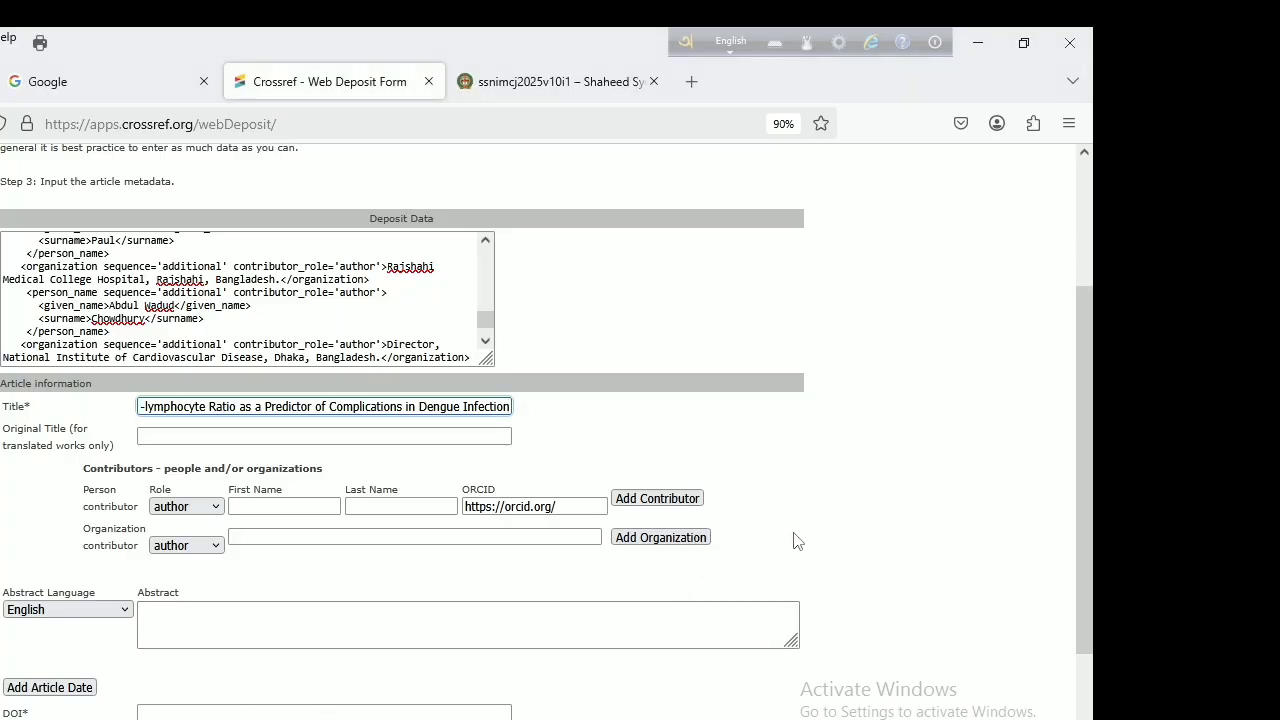
pyautogui.click(668, 505)
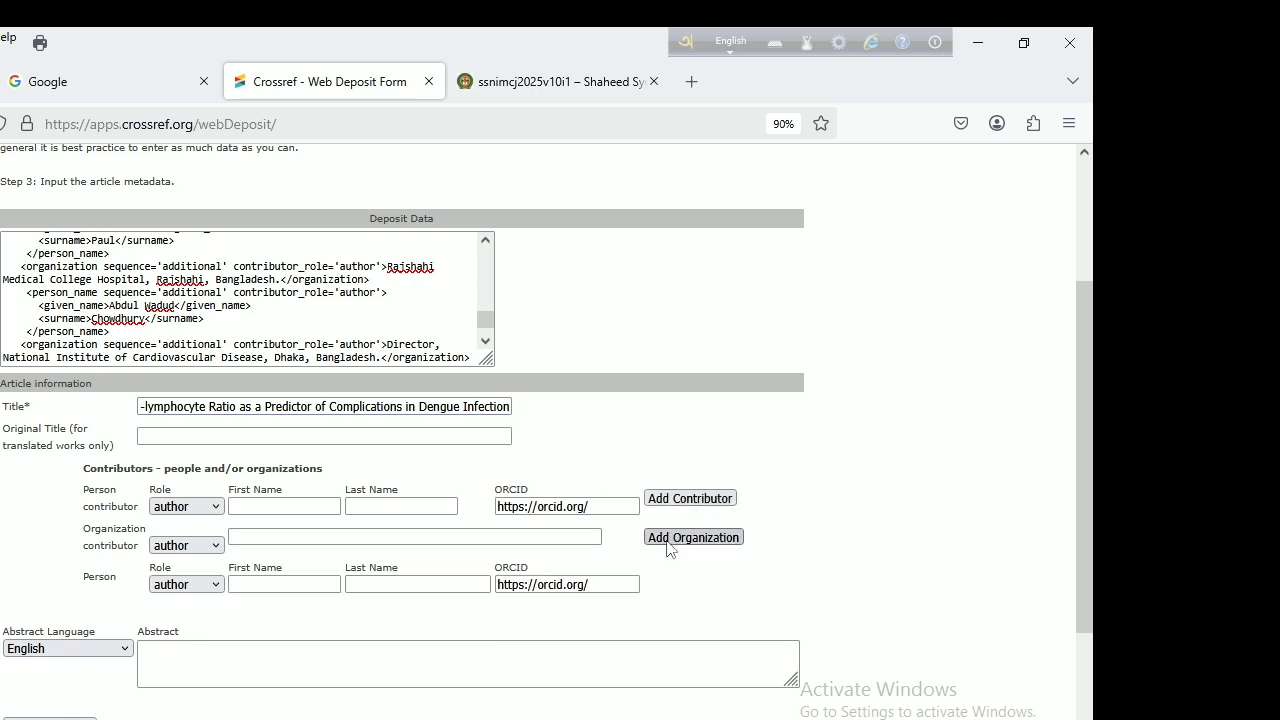
pyautogui.click(667, 541)
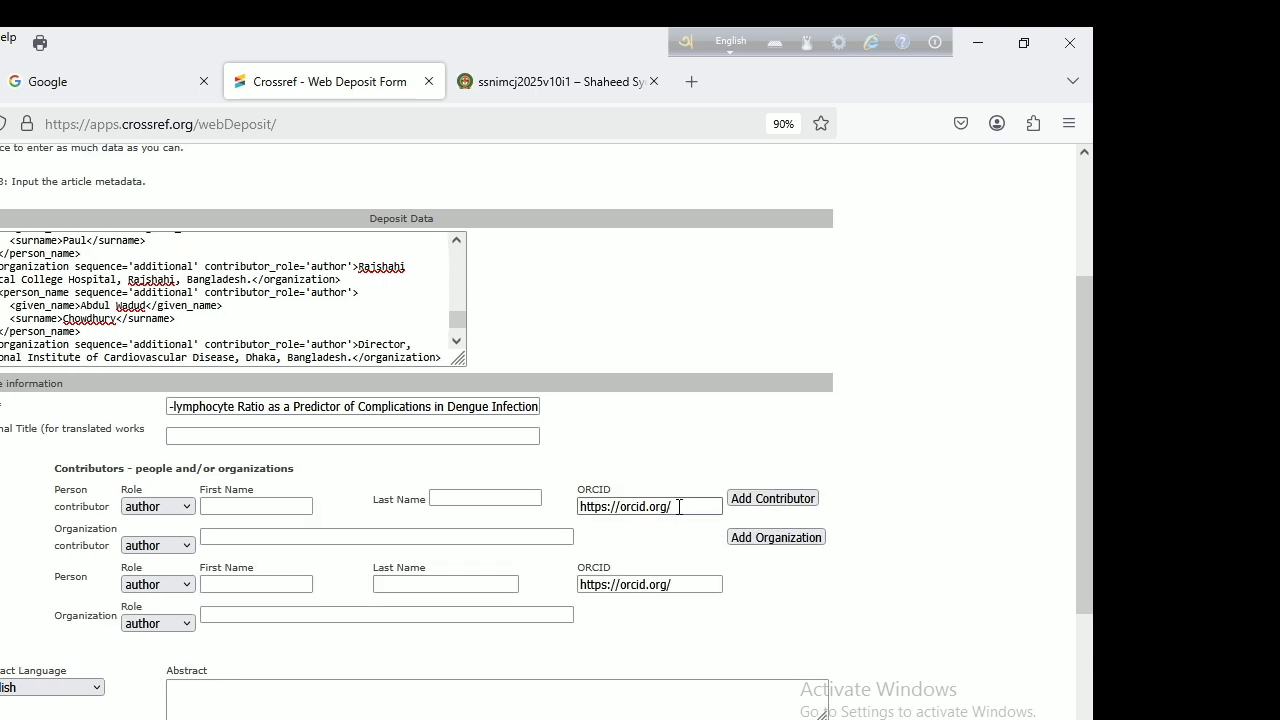
pyautogui.click(757, 500)
pyautogui.click(752, 541)
pyautogui.click(757, 502)
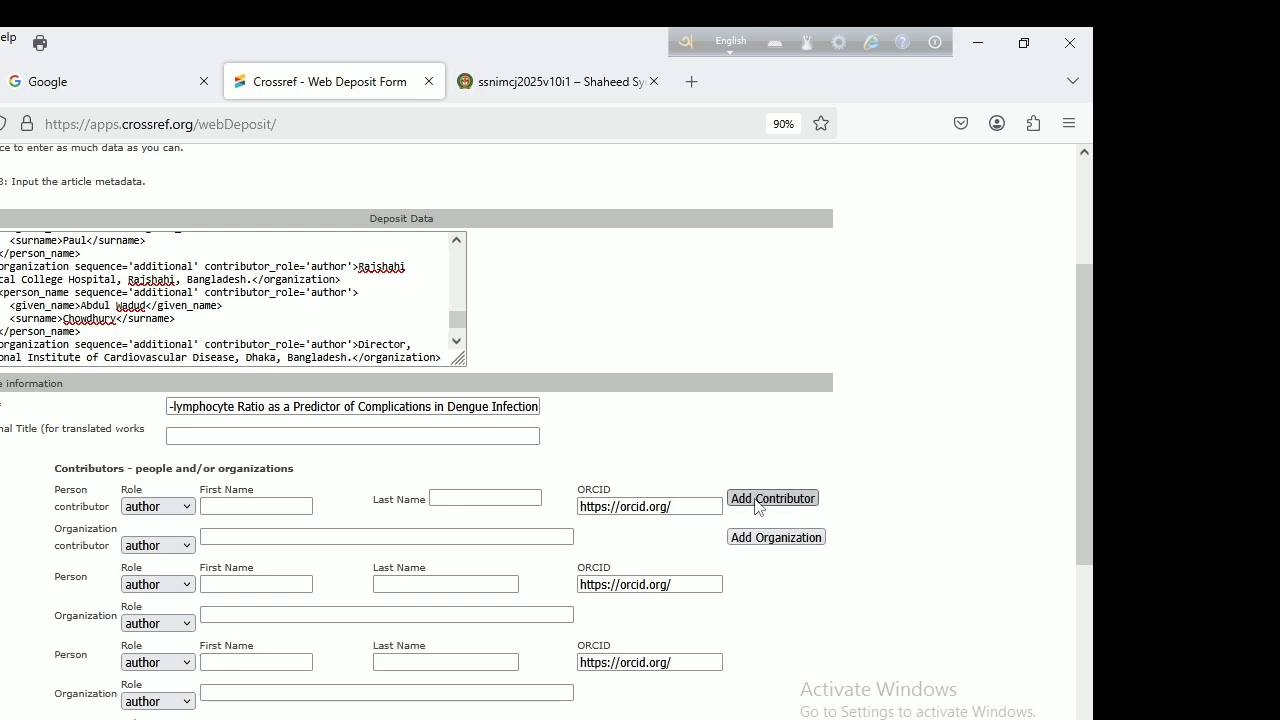
pyautogui.click(752, 537)
pyautogui.click(760, 500)
pyautogui.click(763, 539)
pyautogui.click(773, 503)
pyautogui.click(771, 537)
pyautogui.click(768, 505)
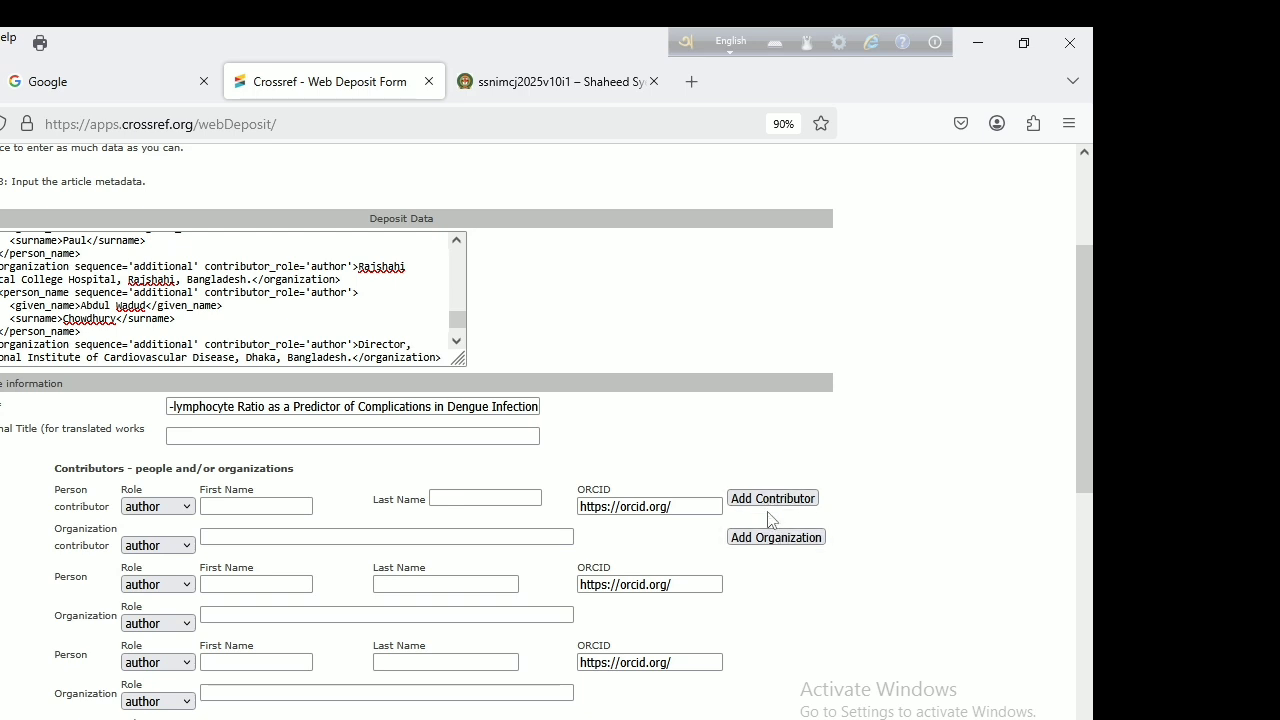
pyautogui.click(771, 541)
# Step: Recheck the author list in the Word document and add one more contributor and organization row, making room for eight authors
pyautogui.moveTo(72, 718)
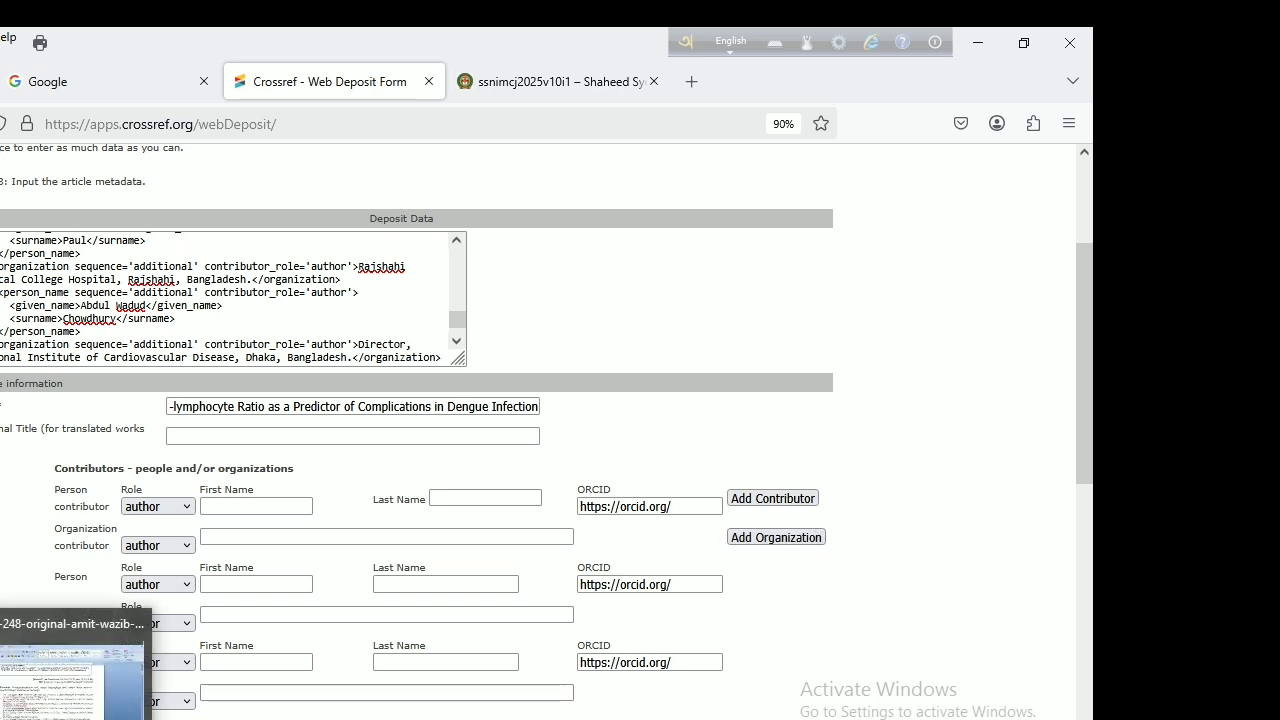
pyautogui.click(72, 685)
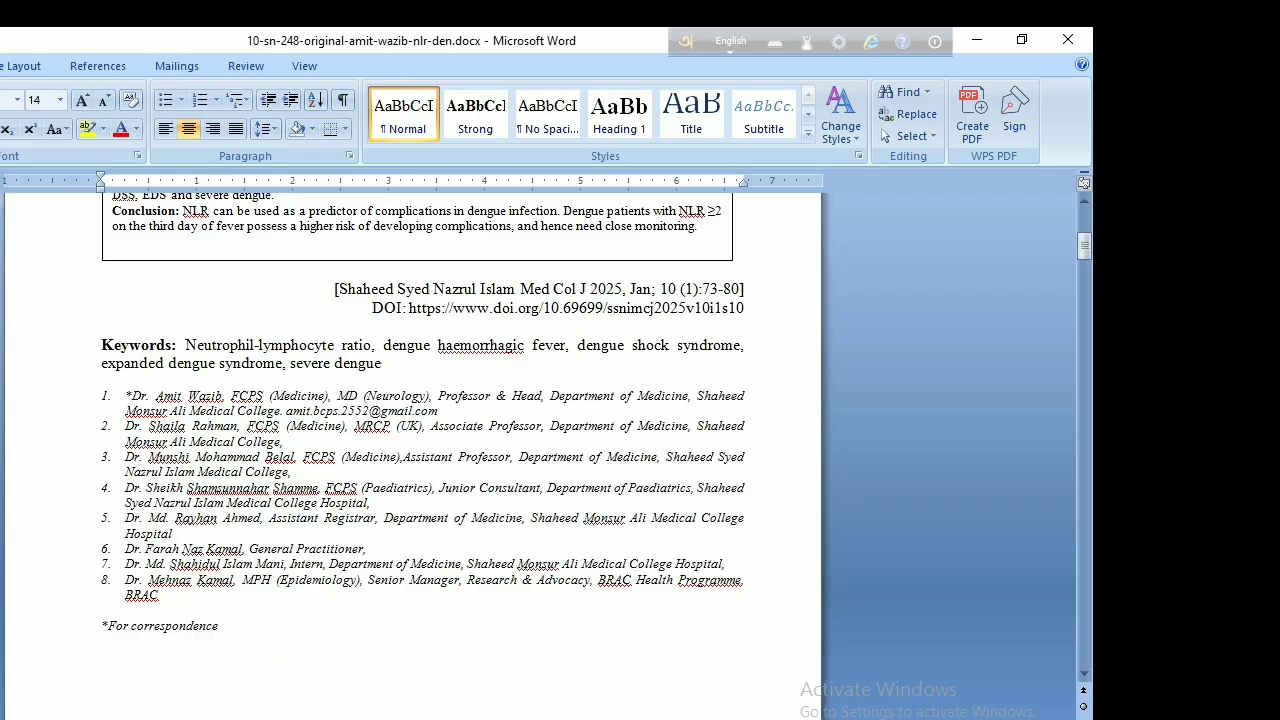
pyautogui.click(330, 718)
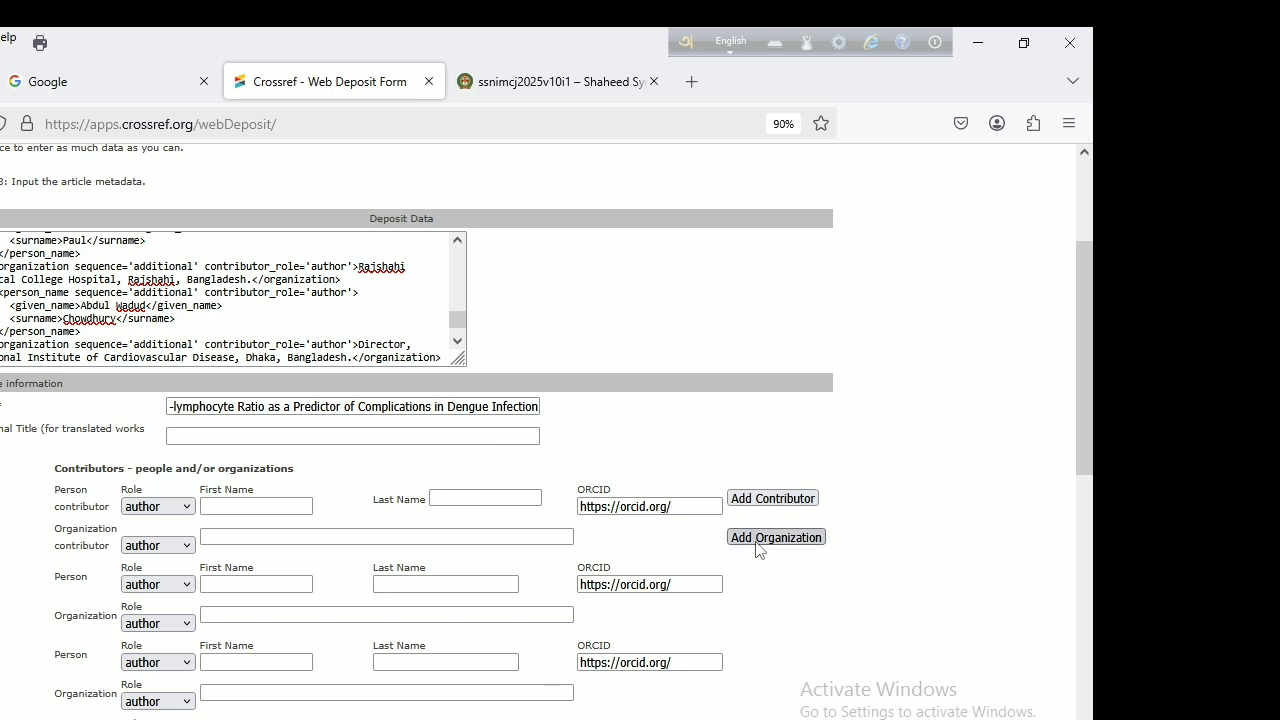
pyautogui.moveTo(1083, 340); pyautogui.dragTo(1092, 382)
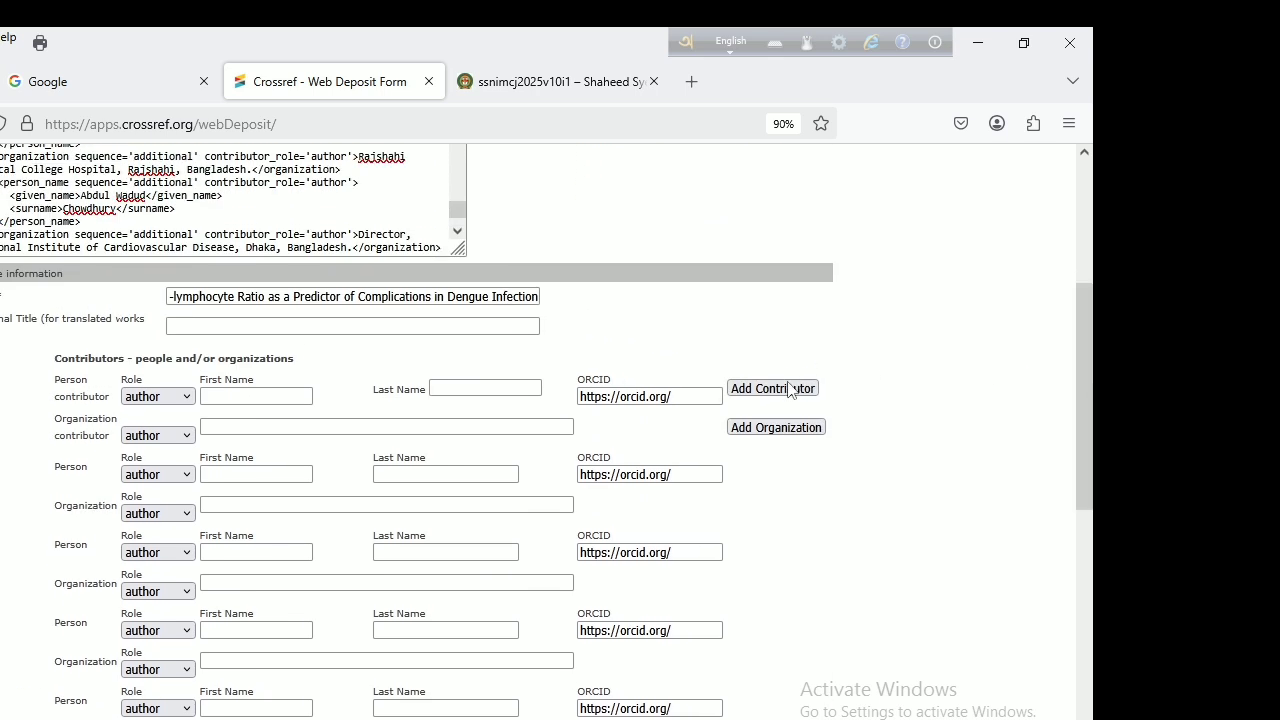
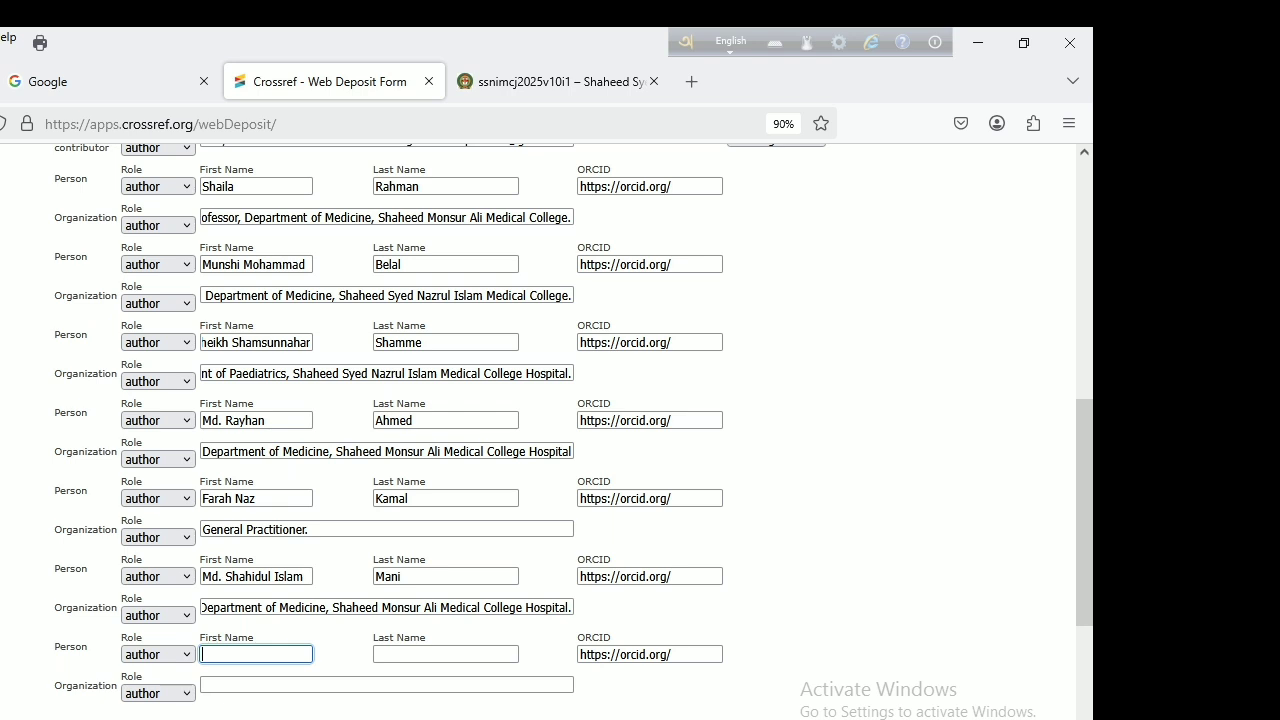
# Step: Copy the eighth author's first name from the Word document into the last contributor row and enter the author's last name
pyautogui.hotkey('alt', 'Tab')
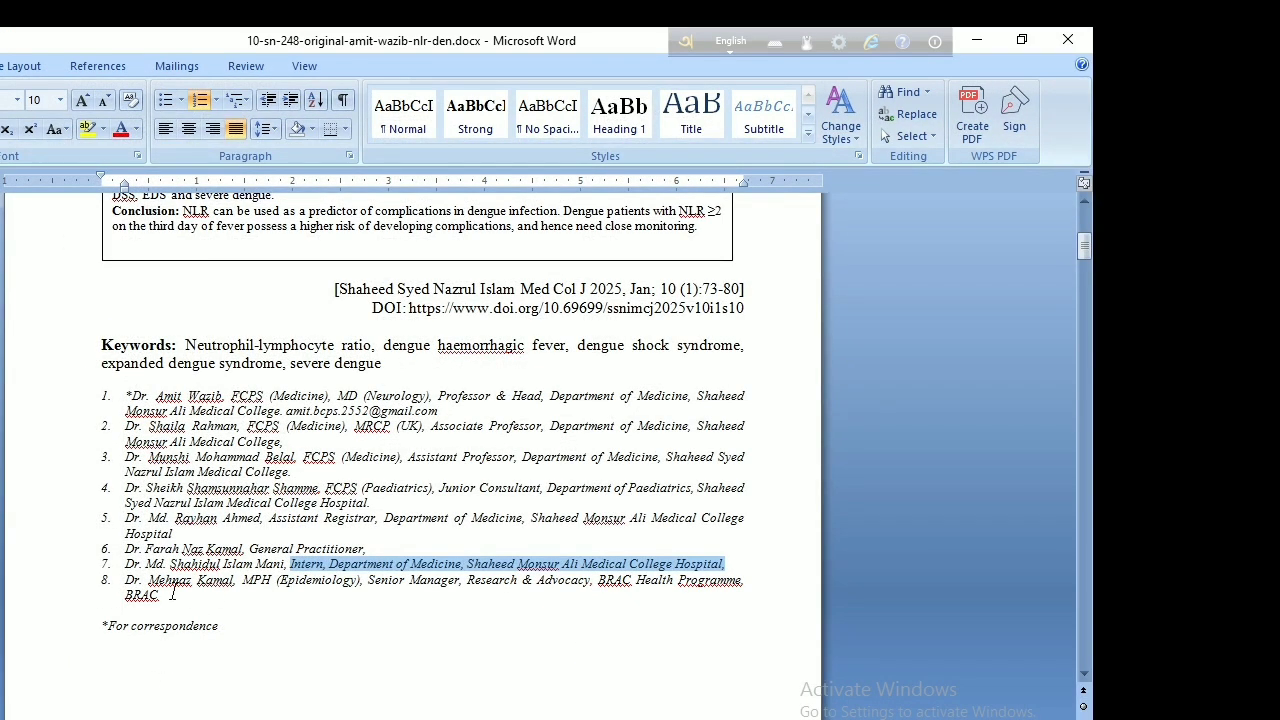
pyautogui.click(150, 582)
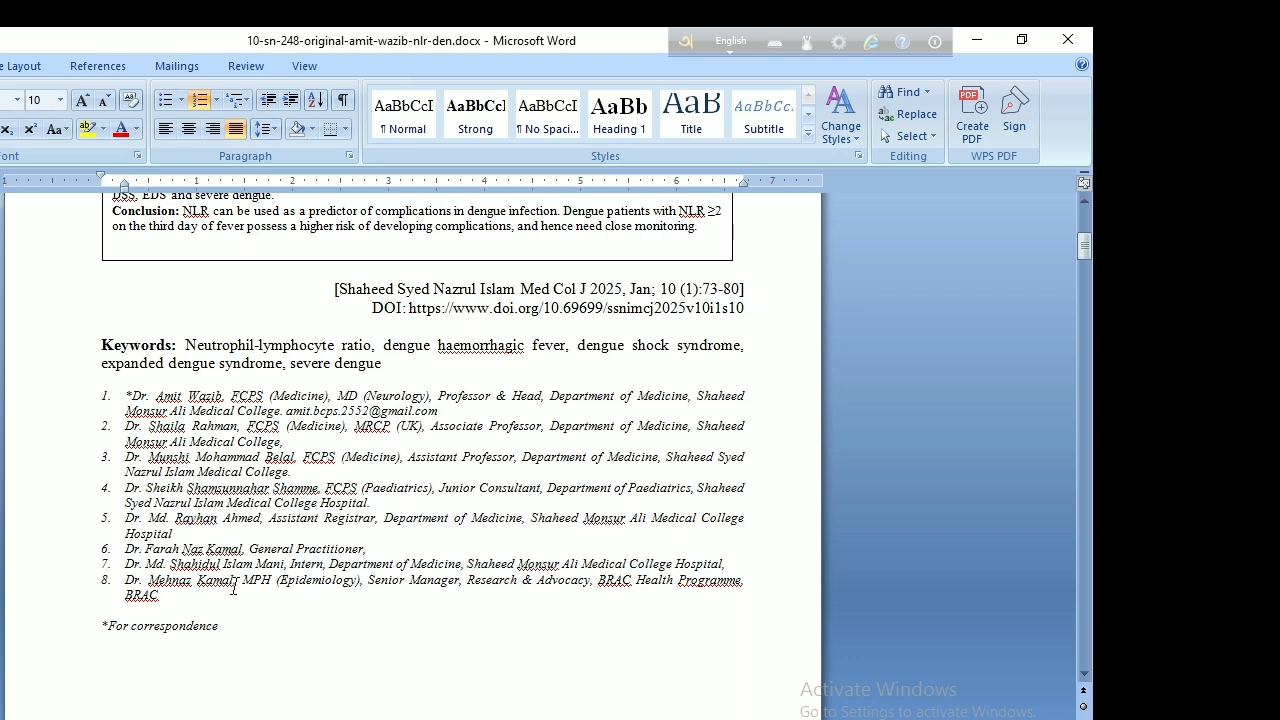
pyautogui.doubleClick(190, 582)
pyautogui.hotkey('ctrl', 'c')
pyautogui.hotkey('alt', 'Tab')
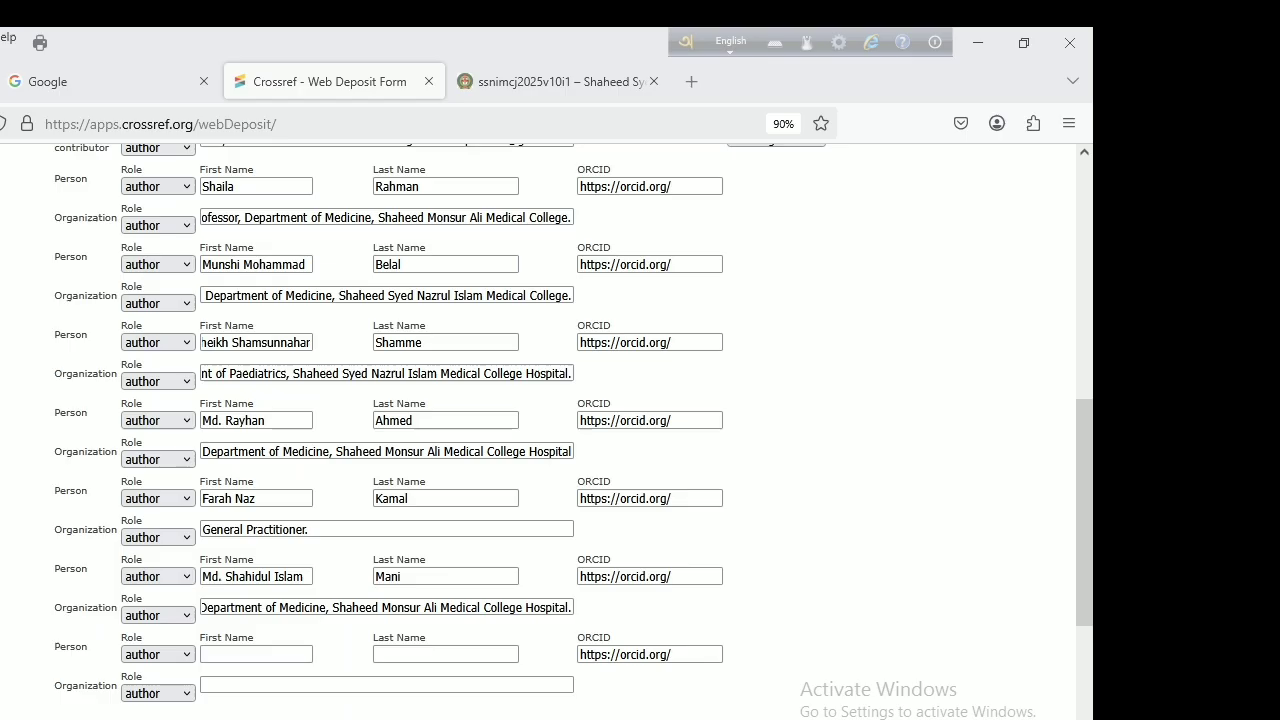
pyautogui.hotkey('ctrl', 'v')
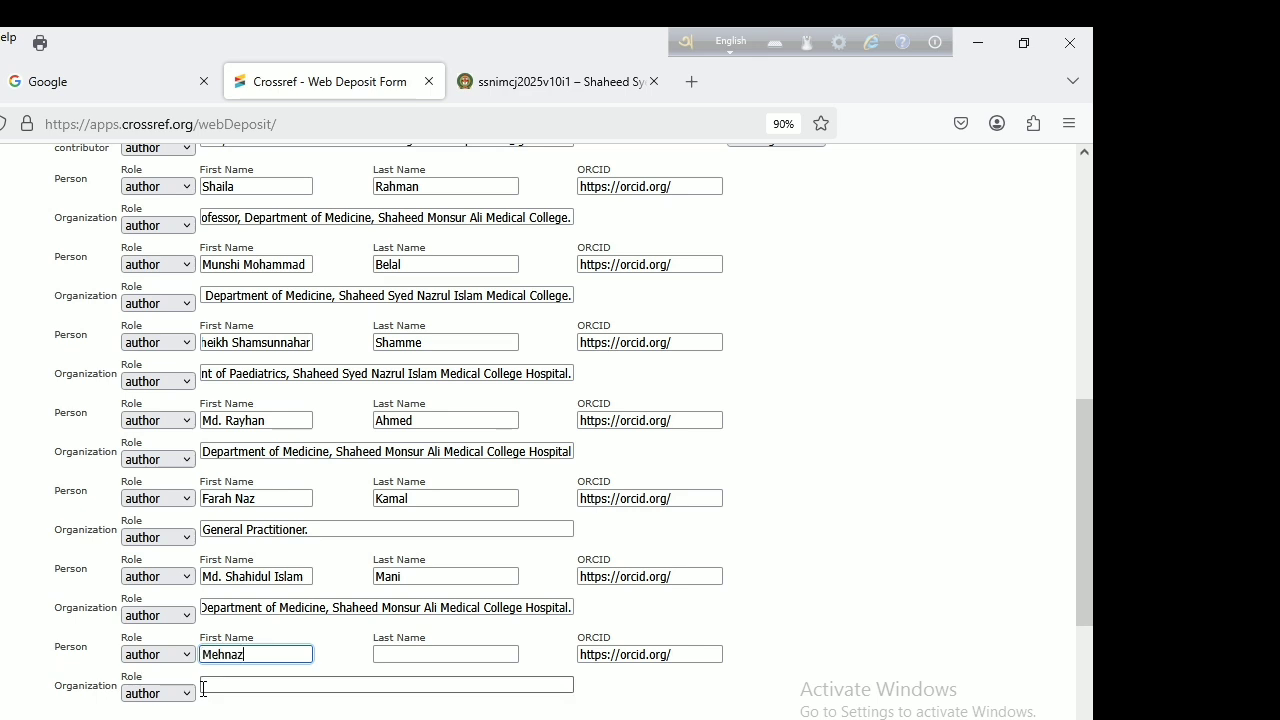
pyautogui.hotkey('alt', 'Tab')
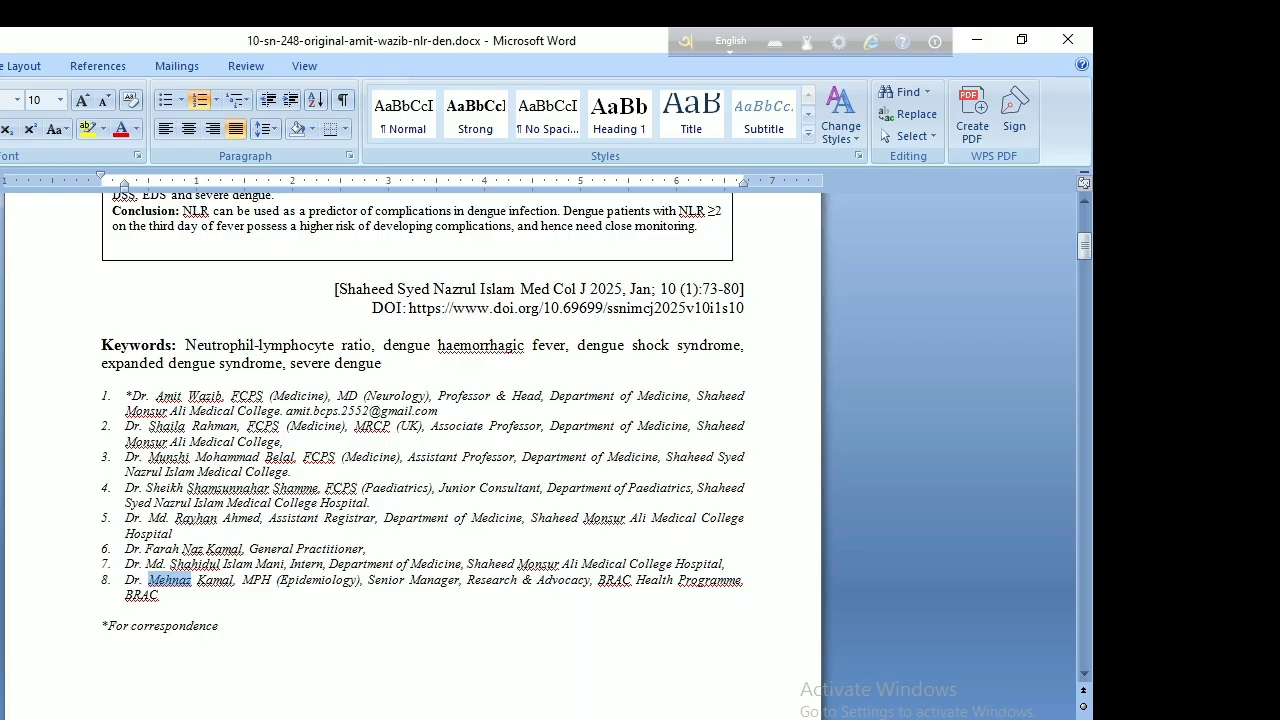
pyautogui.hotkey('alt', 'Tab')
pyautogui.click(392, 654)
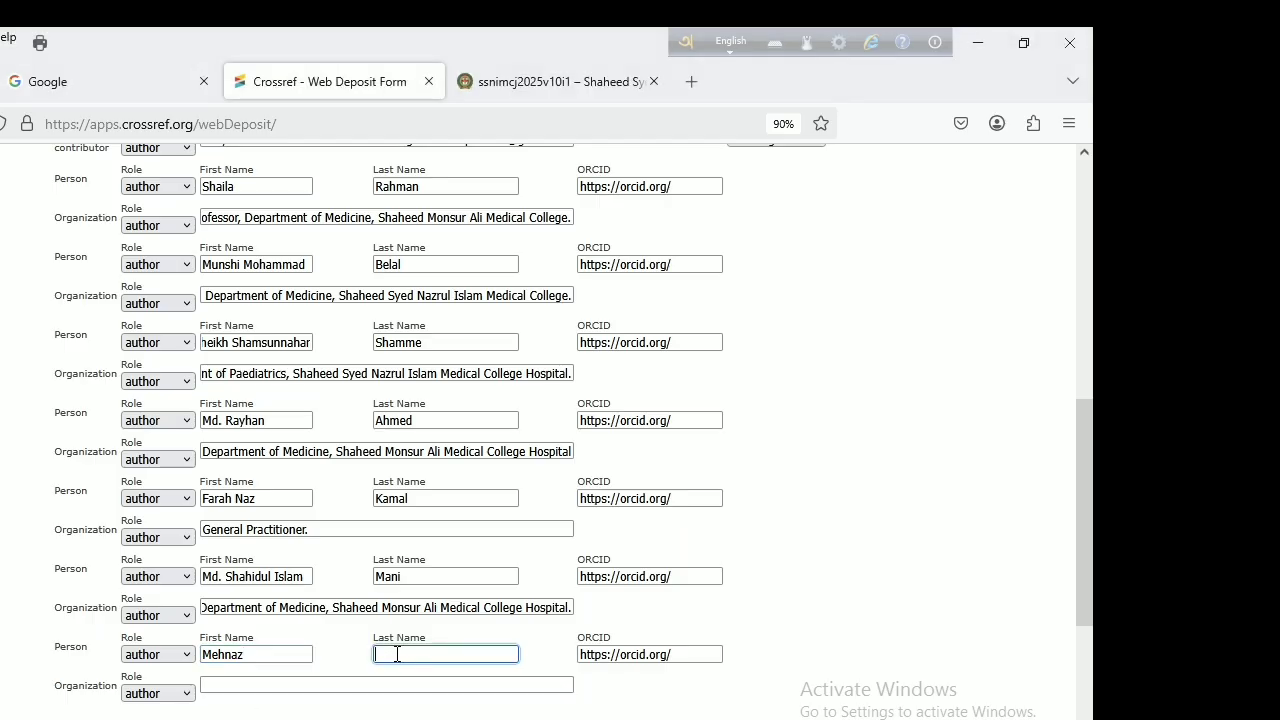
pyautogui.write('Kamal')
pyautogui.click(348, 683)
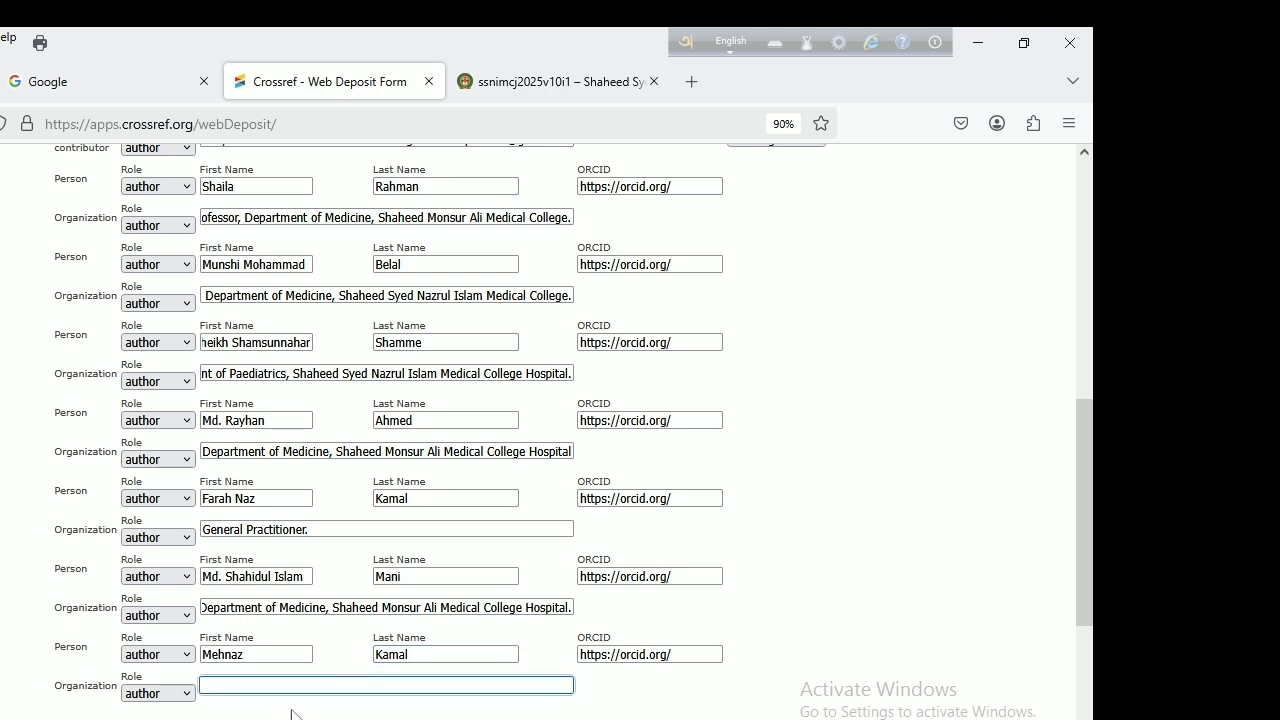
# Step: Copy the eighth author's affiliation "Senior Manager, Research & Advocacy, BRAC Health Programme, BRAC" from the Word document into the last organization row, ending with a period
pyautogui.hotkey('alt', 'Tab')
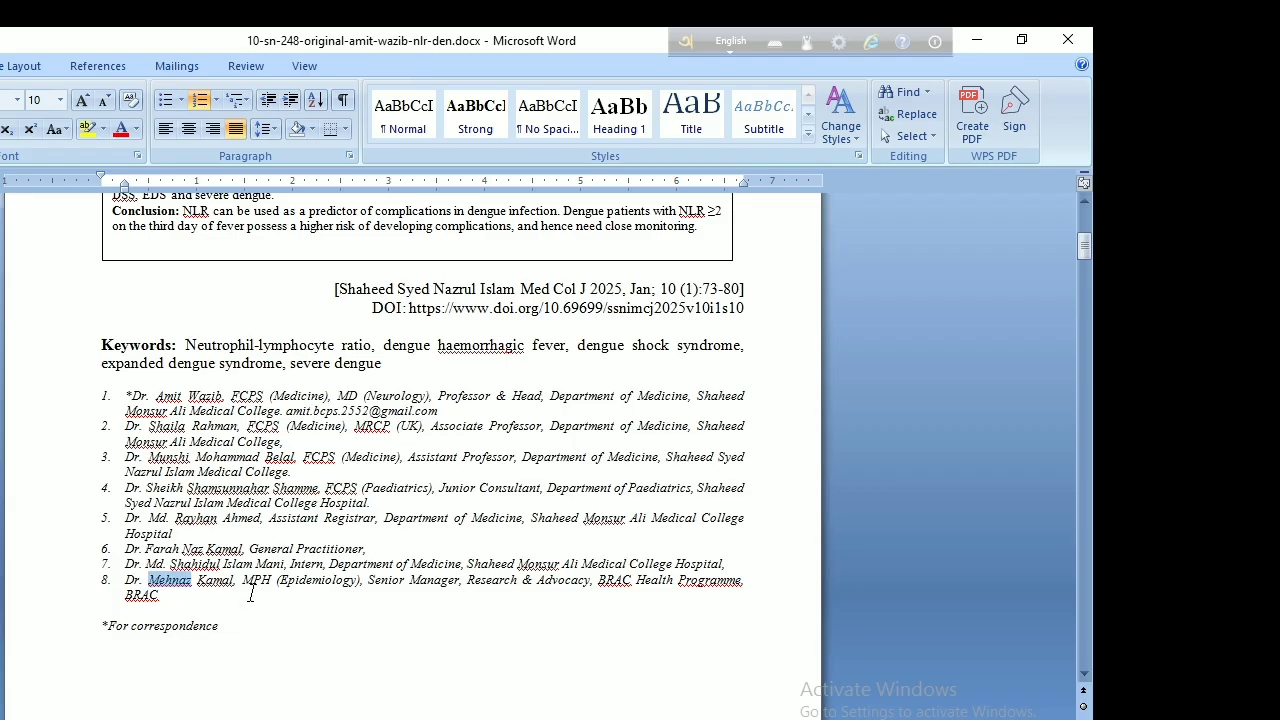
pyautogui.click(368, 582)
pyautogui.keyDown('shift'); pyautogui.click(178, 598); pyautogui.keyUp('shift')
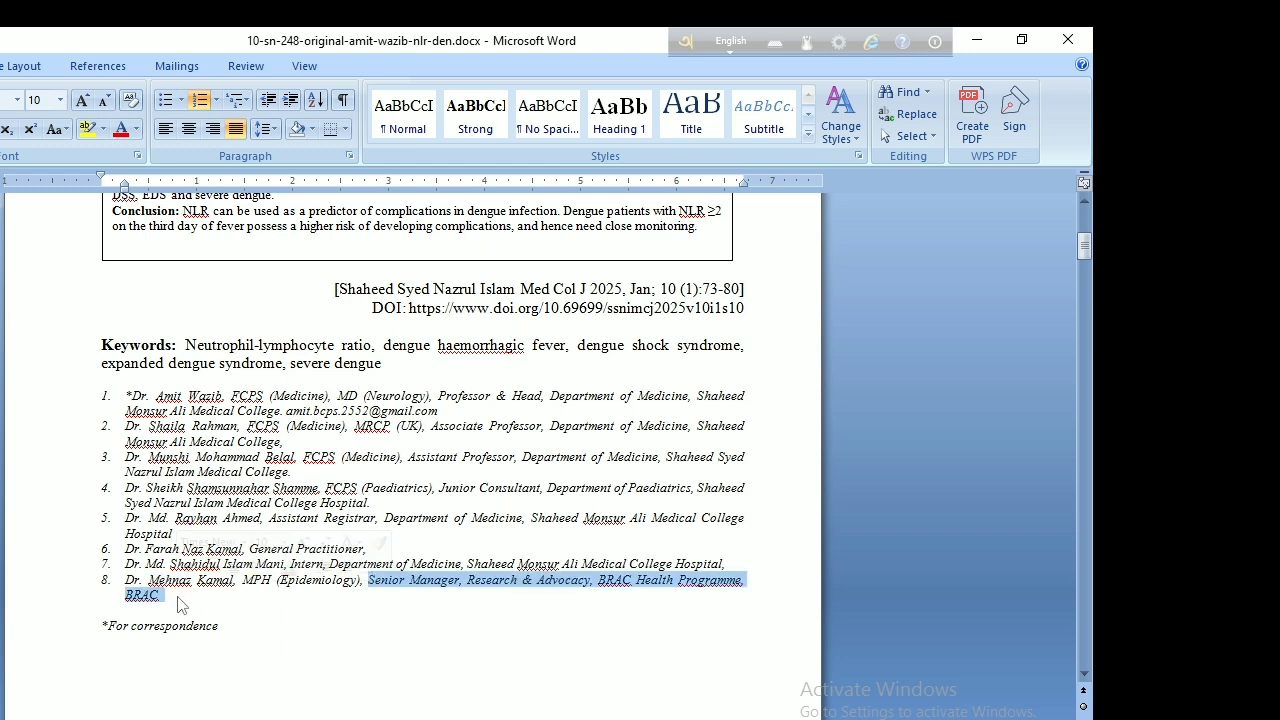
pyautogui.hotkey('ctrl', 'c')
pyautogui.hotkey('alt', 'Tab')
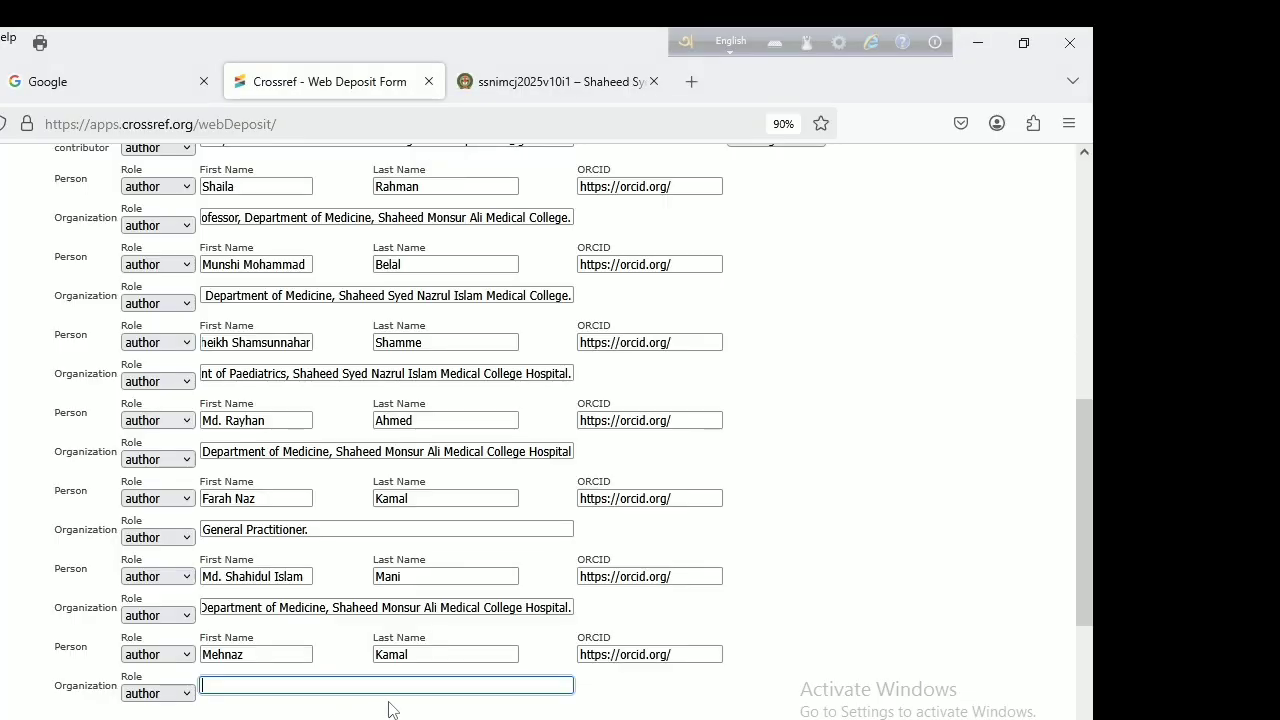
pyautogui.hotkey('ctrl', 'v')
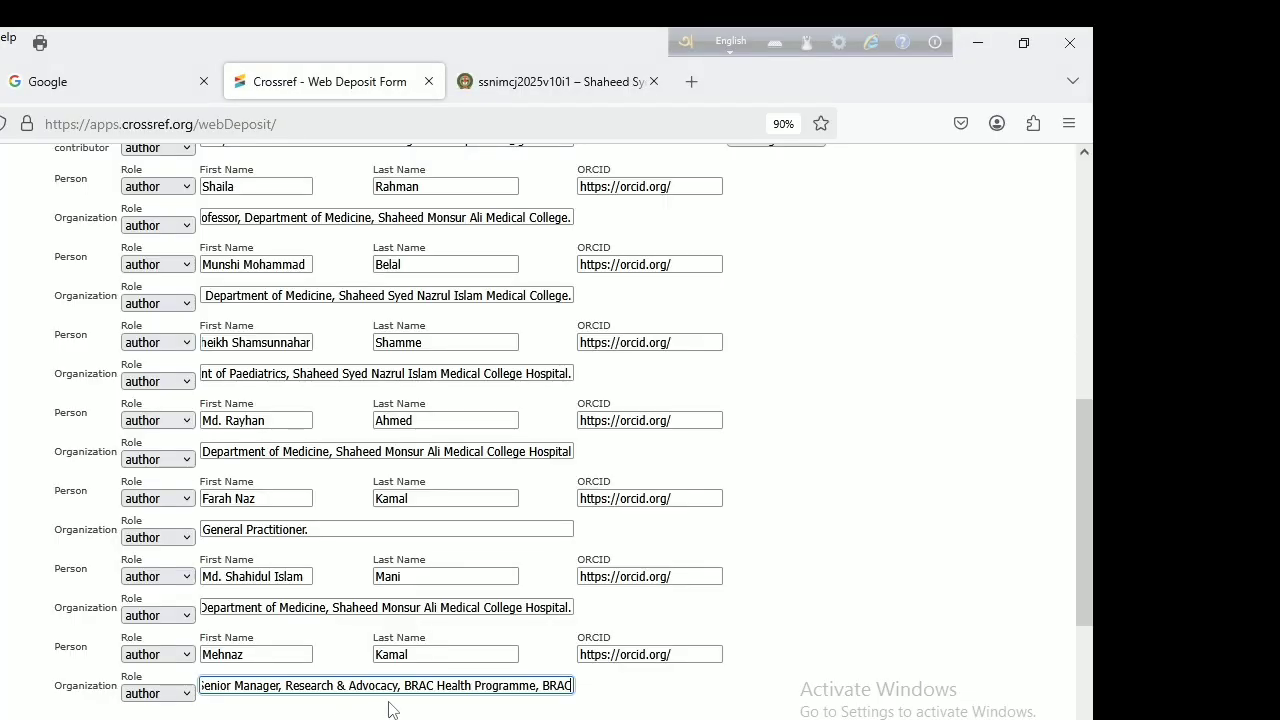
pyautogui.write('.')
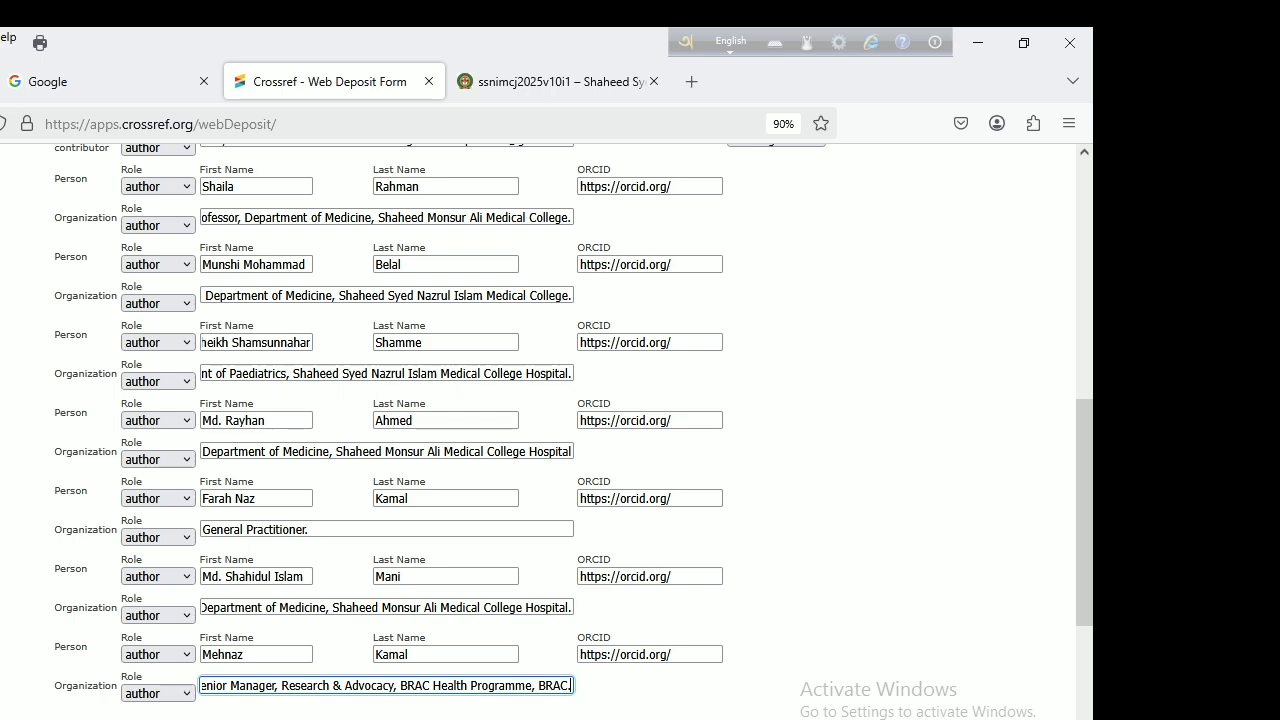
# Step: Add a period after the eighth author's affiliation in the Word document
pyautogui.hotkey('alt', 'Tab')
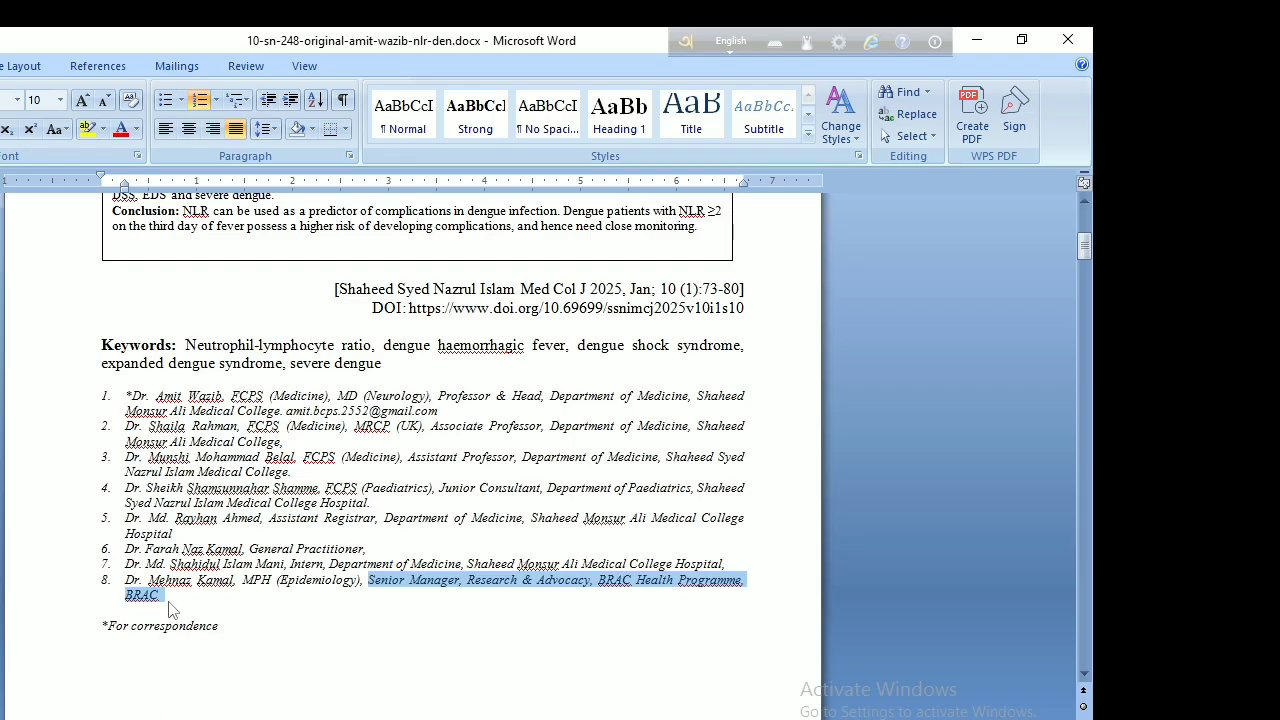
pyautogui.click(167, 600)
pyautogui.write('.')
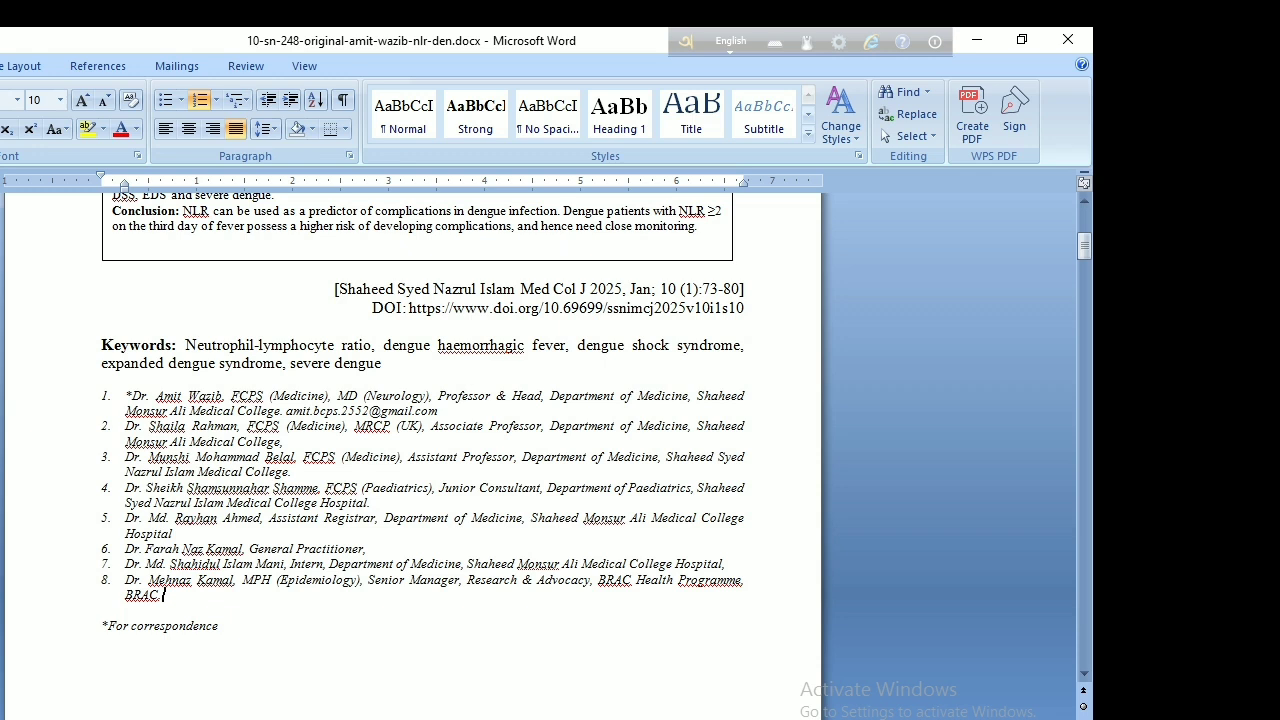
# Step: Copy the whole abstract, from its heading through the conclusion, from the Word document into the article's abstract in the Crossref form
pyautogui.moveTo(72, 715)
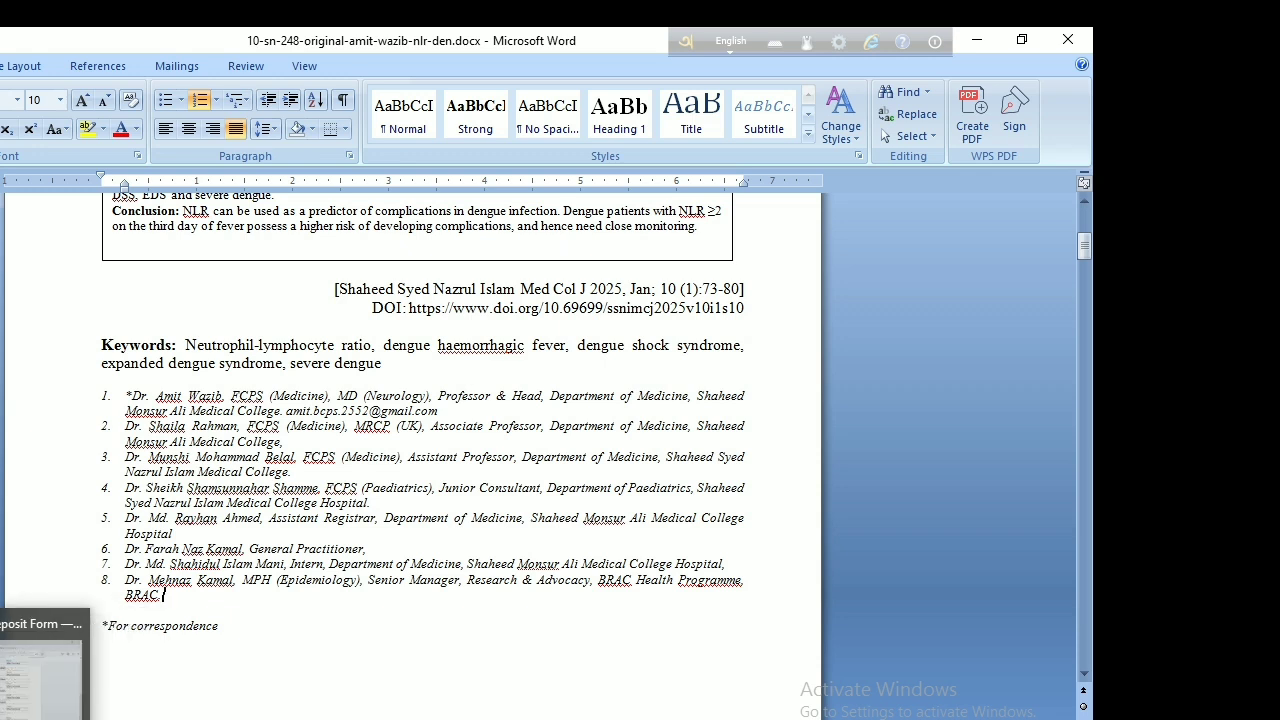
pyautogui.click(622, 712)
pyautogui.scroll(-1, 850, 662)
pyautogui.scroll(-2, 848, 662)
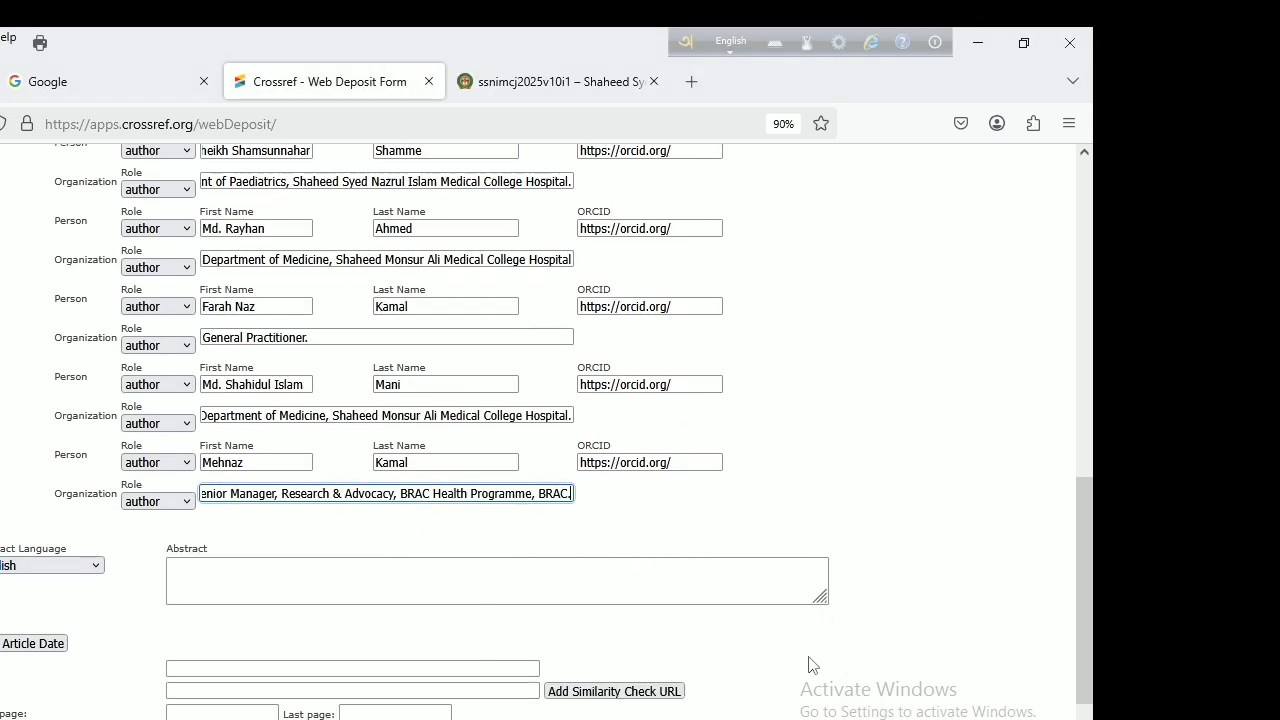
pyautogui.click(483, 581)
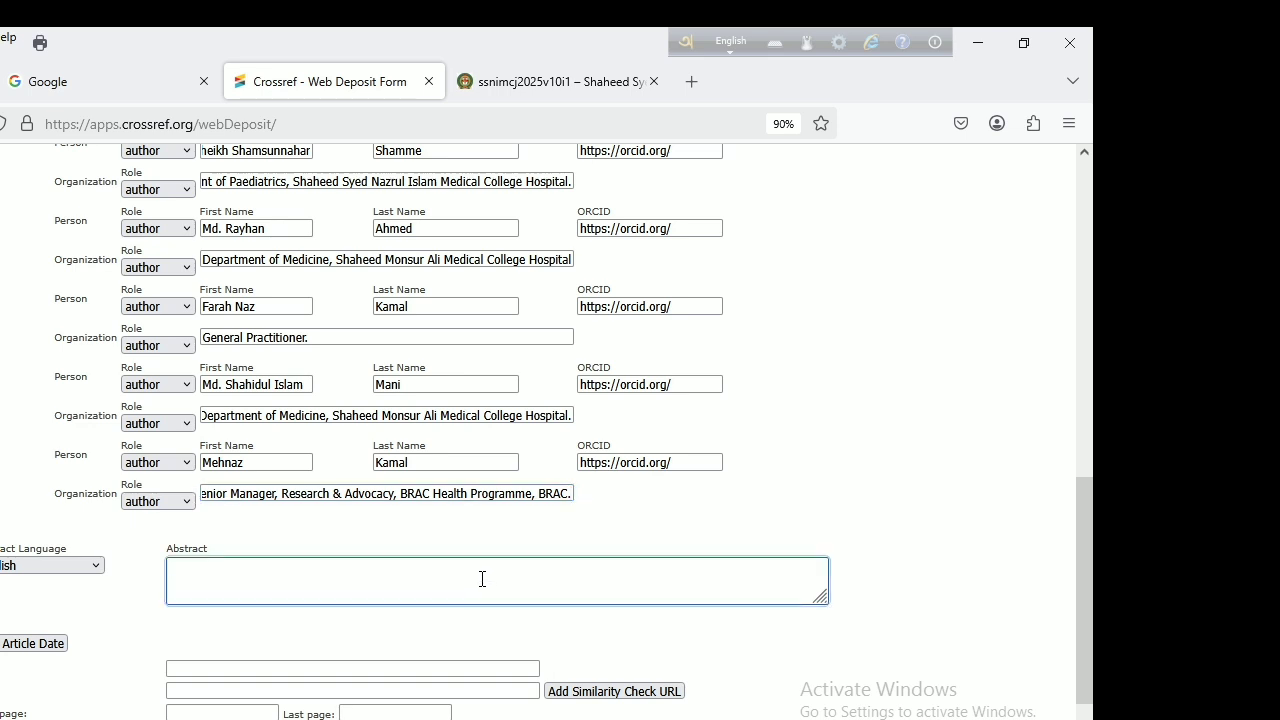
pyautogui.click(122, 716)
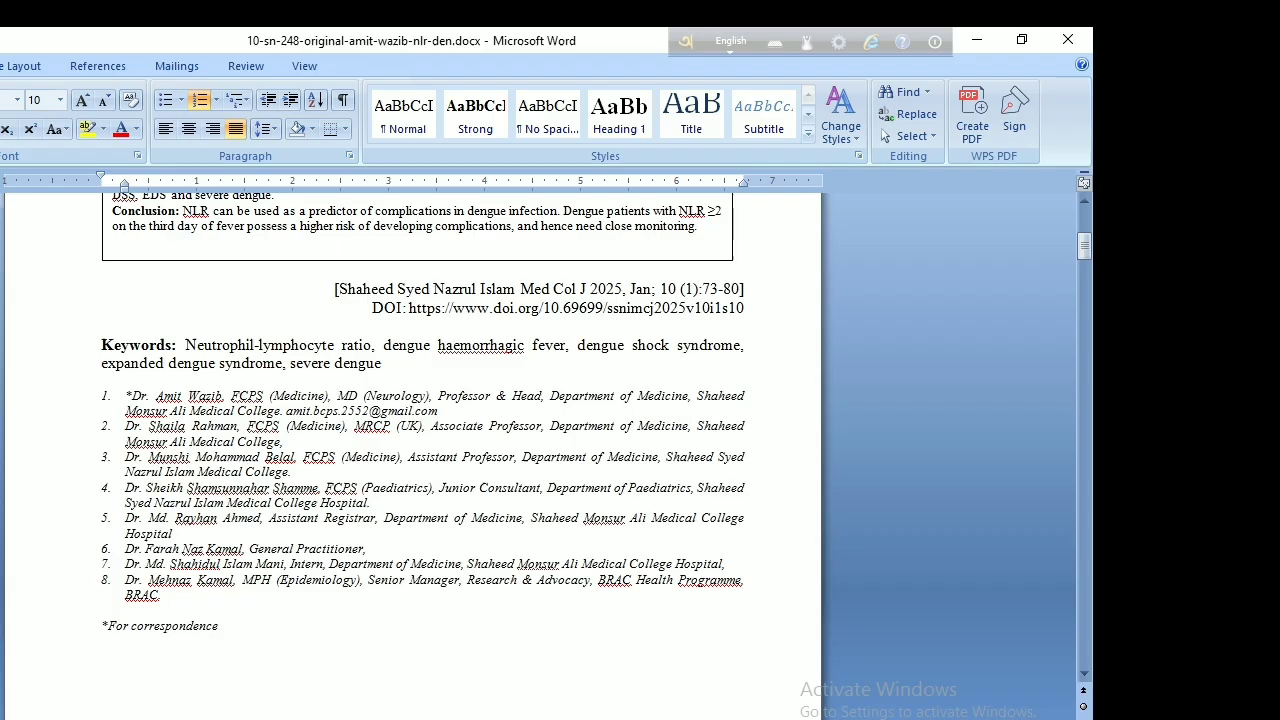
pyautogui.scroll(5, 452, 474)
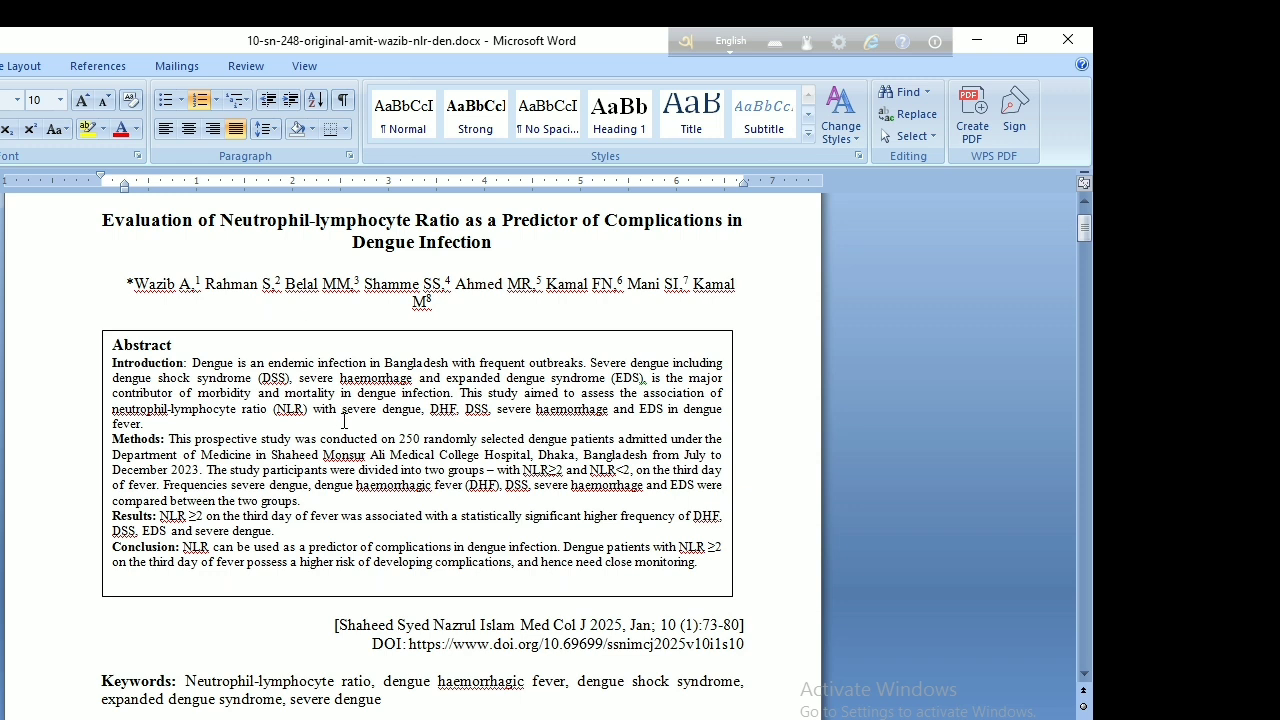
pyautogui.click(115, 344)
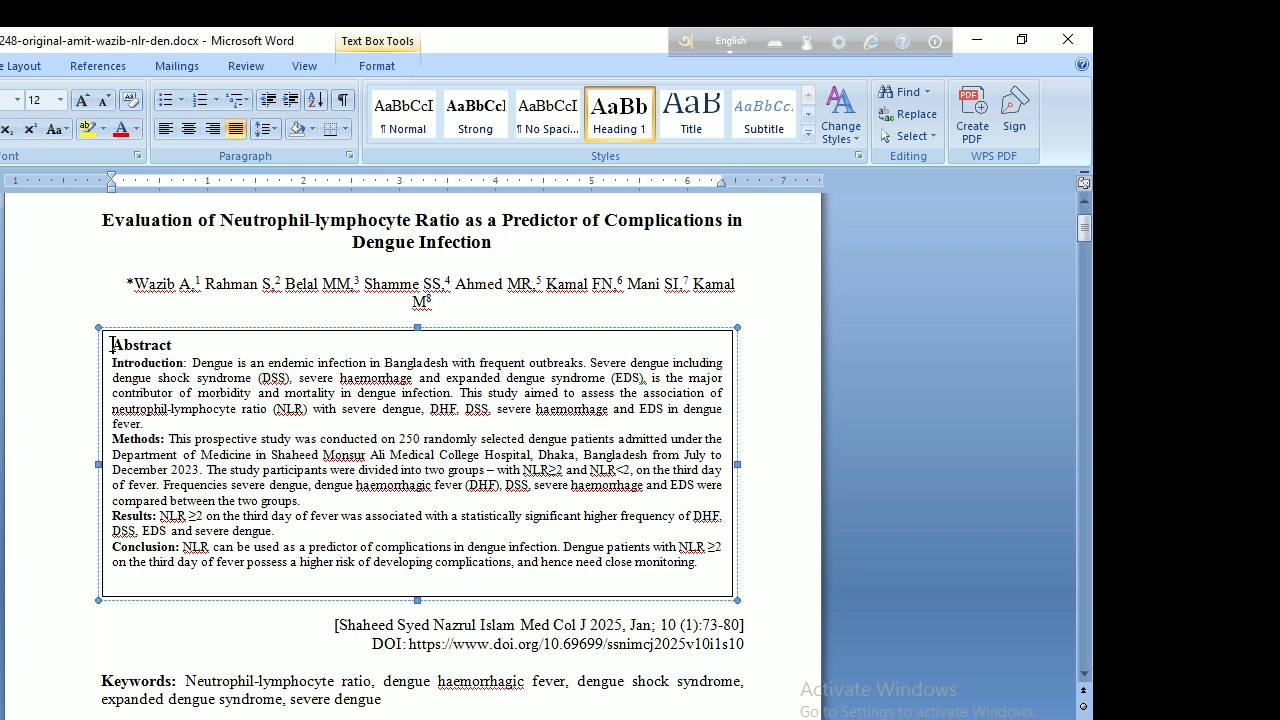
pyautogui.keyDown('shift'); pyautogui.click(706, 563); pyautogui.keyUp('shift')
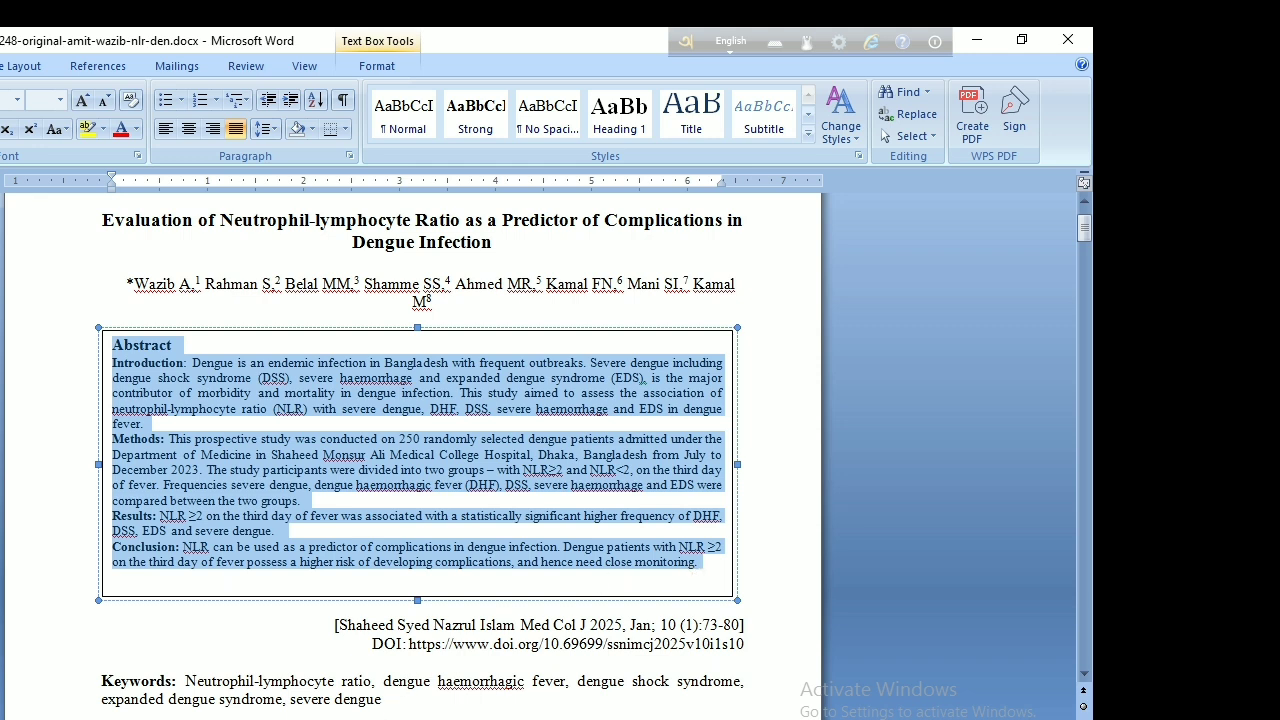
pyautogui.hotkey('alt', 'Tab')
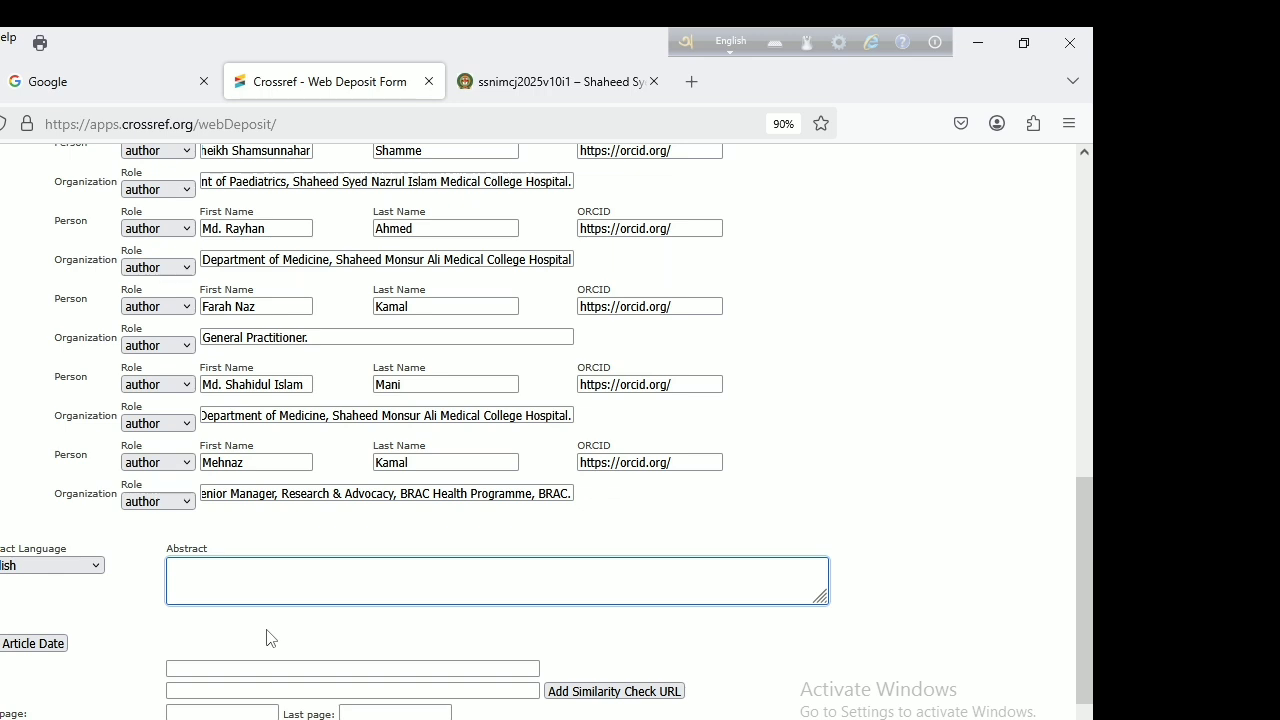
pyautogui.hotkey('ctrl', 'v')
# Step: Copy the DOI base from the Notepad file and complete the article's DOI as 10.69699/ssnimcj2025v10i1s10
pyautogui.click(307, 670)
pyautogui.hotkey('alt', 'Tab')
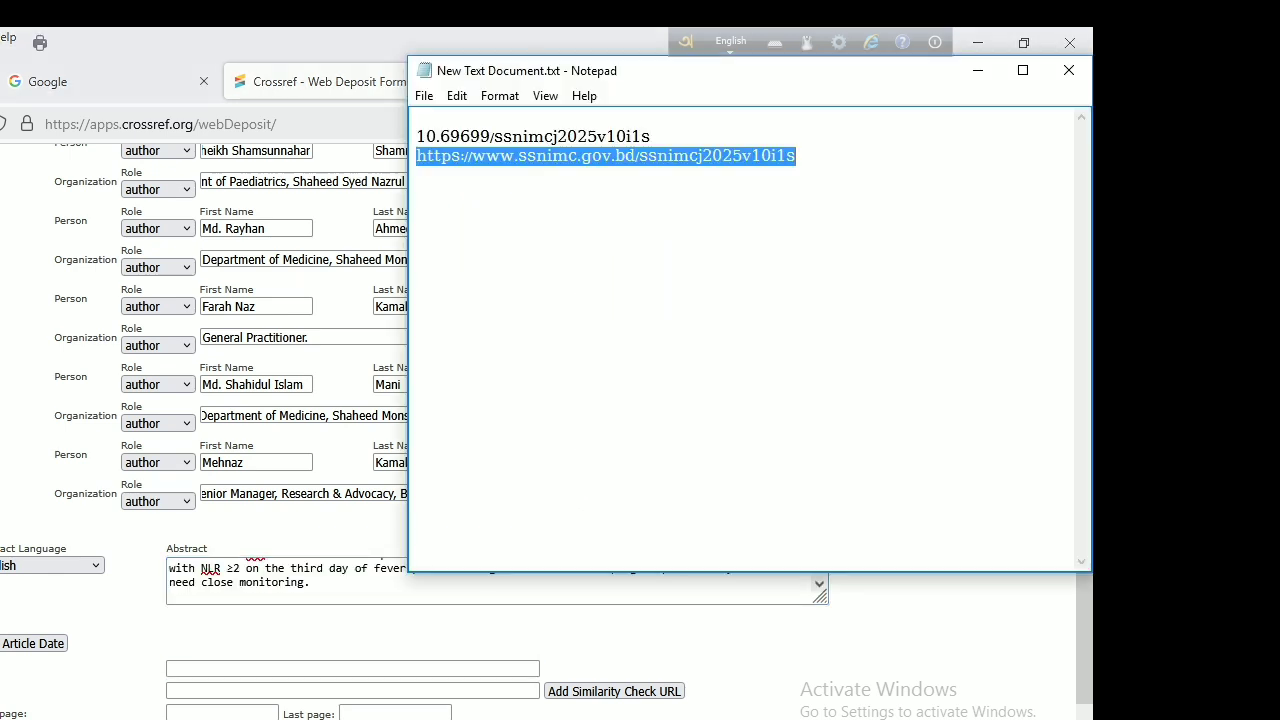
pyautogui.moveTo(418, 136); pyautogui.dragTo(653, 137)
pyautogui.hotkey('ctrl', 'c')
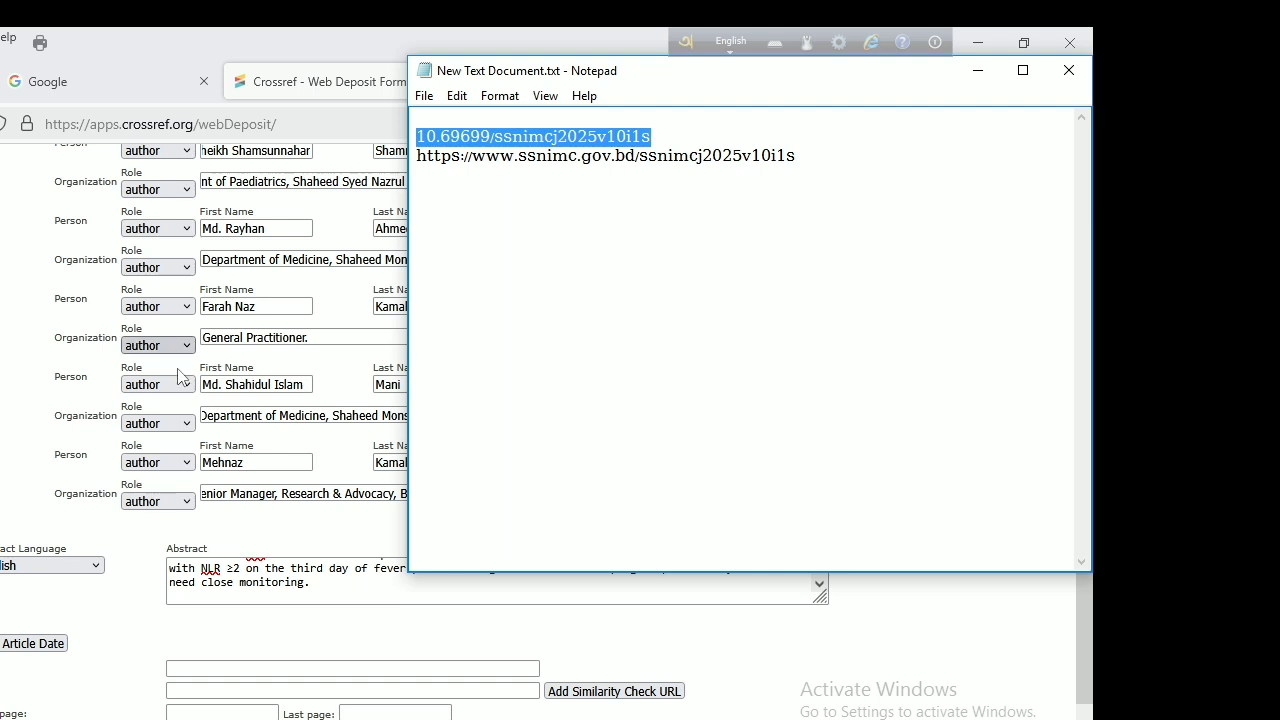
pyautogui.click(208, 664)
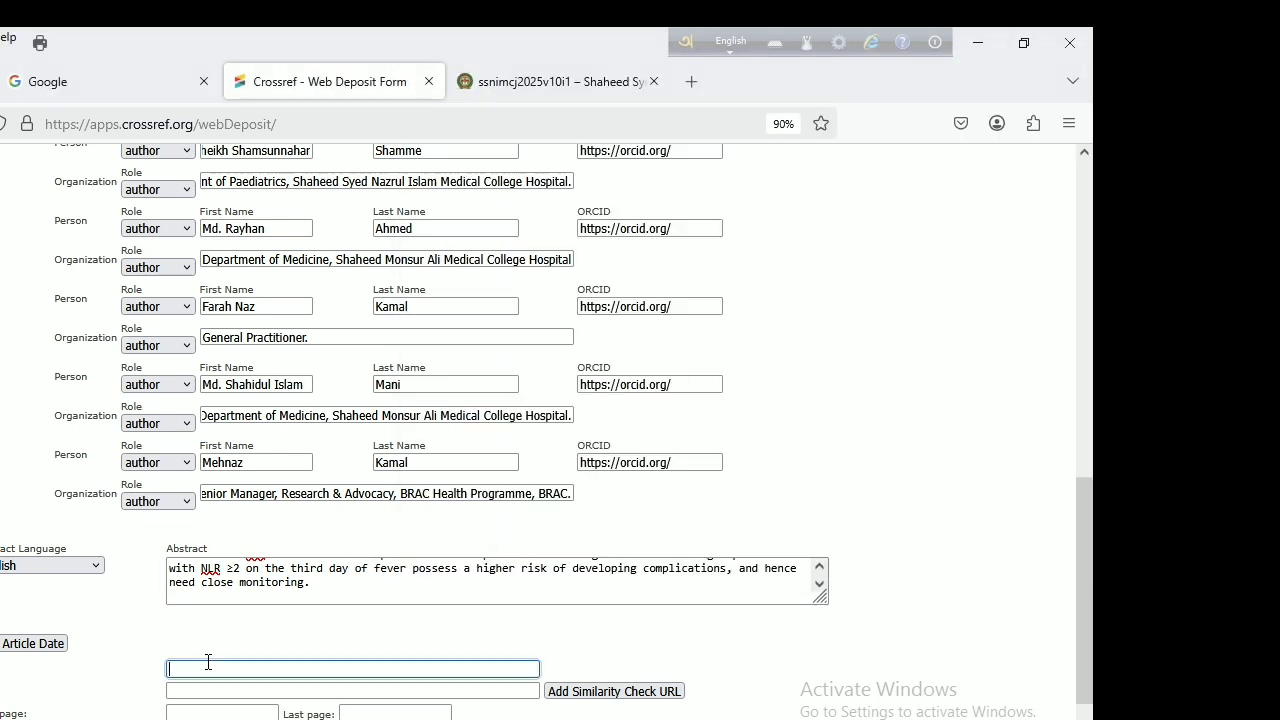
pyautogui.hotkey('ctrl', 'v')
pyautogui.write('1')
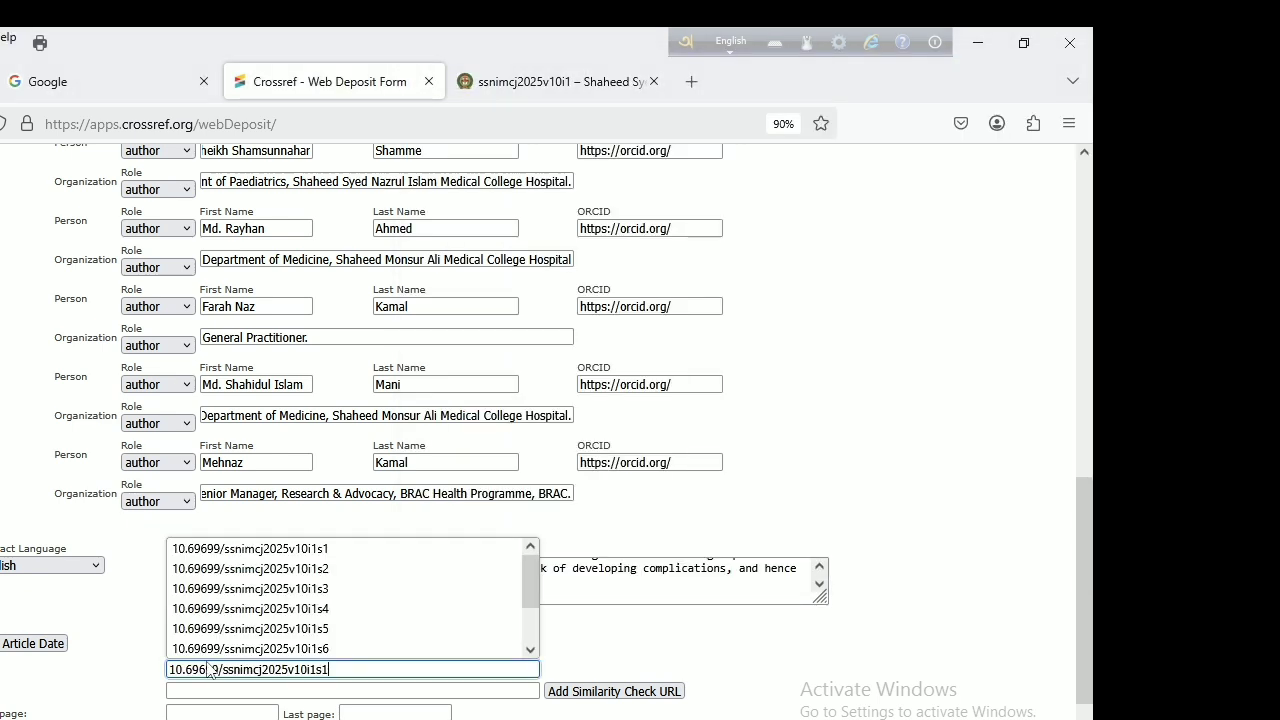
pyautogui.write('0')
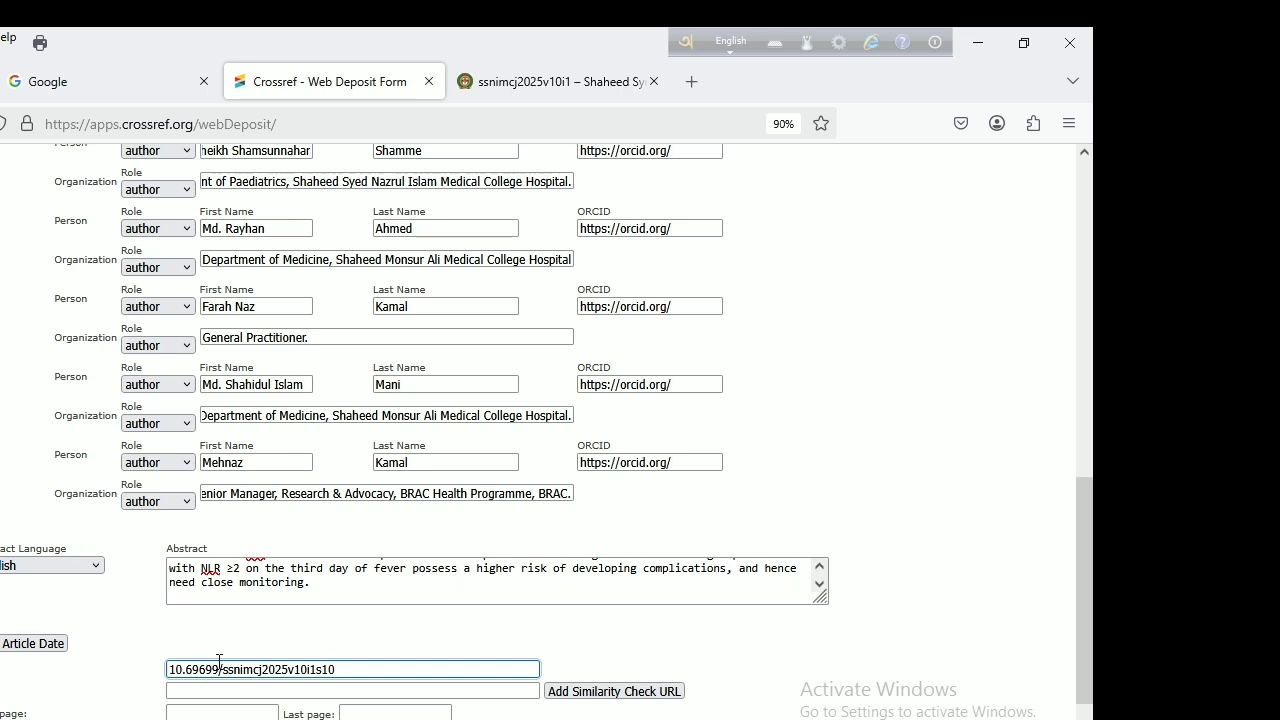
pyautogui.click(343, 691)
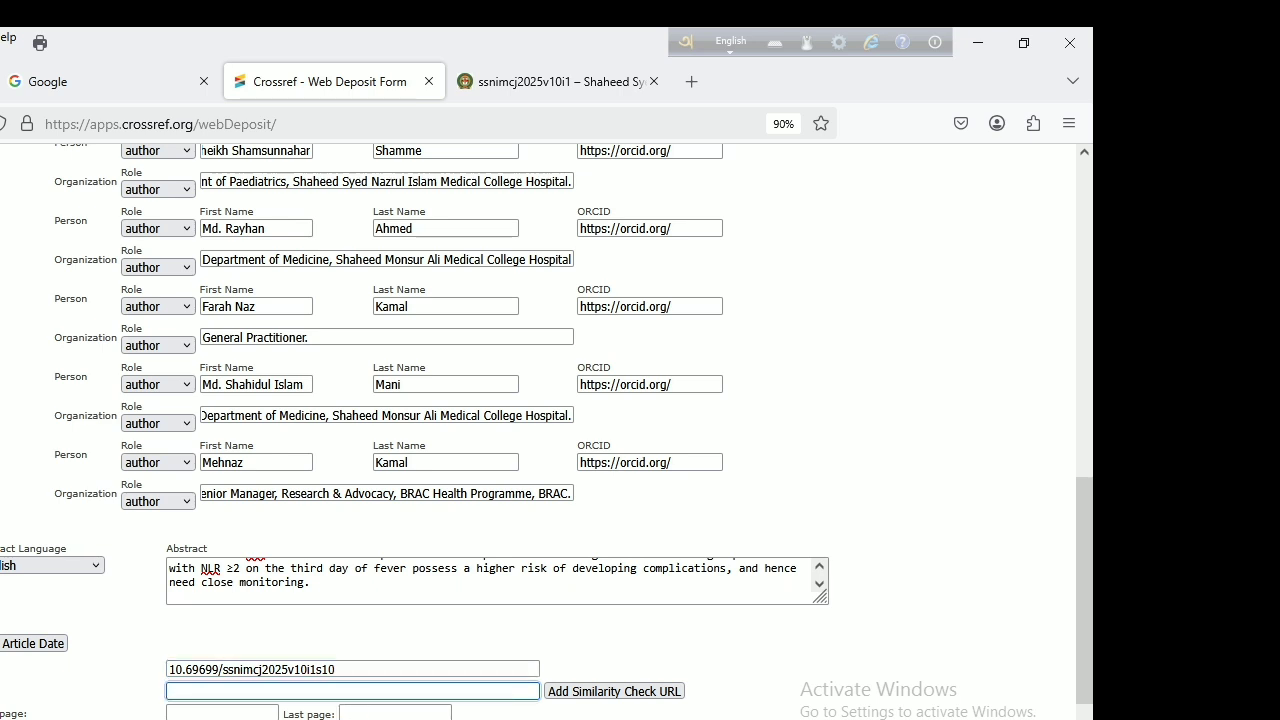
pyautogui.hotkey('alt', 'Tab')
pyautogui.moveTo(417, 157); pyautogui.dragTo(799, 159)
pyautogui.hotkey('ctrl', 'c')
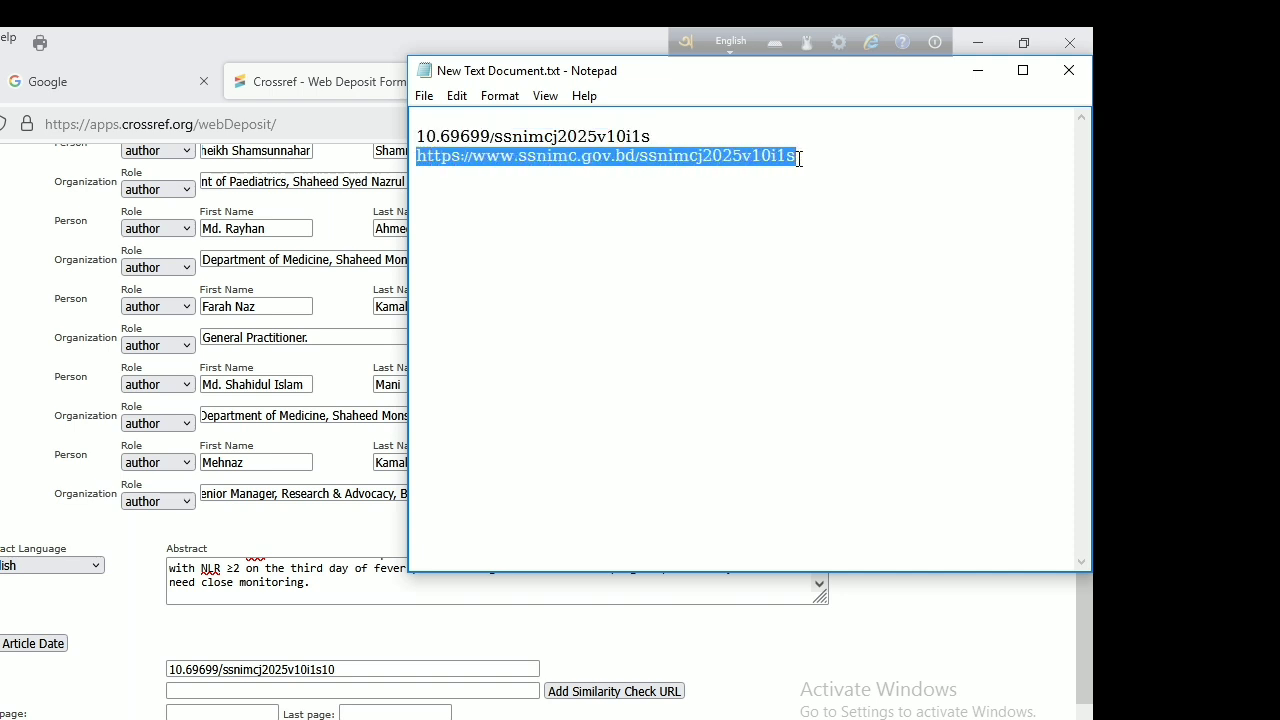
pyautogui.click(373, 690)
pyautogui.hotkey('ctrl', 'v')
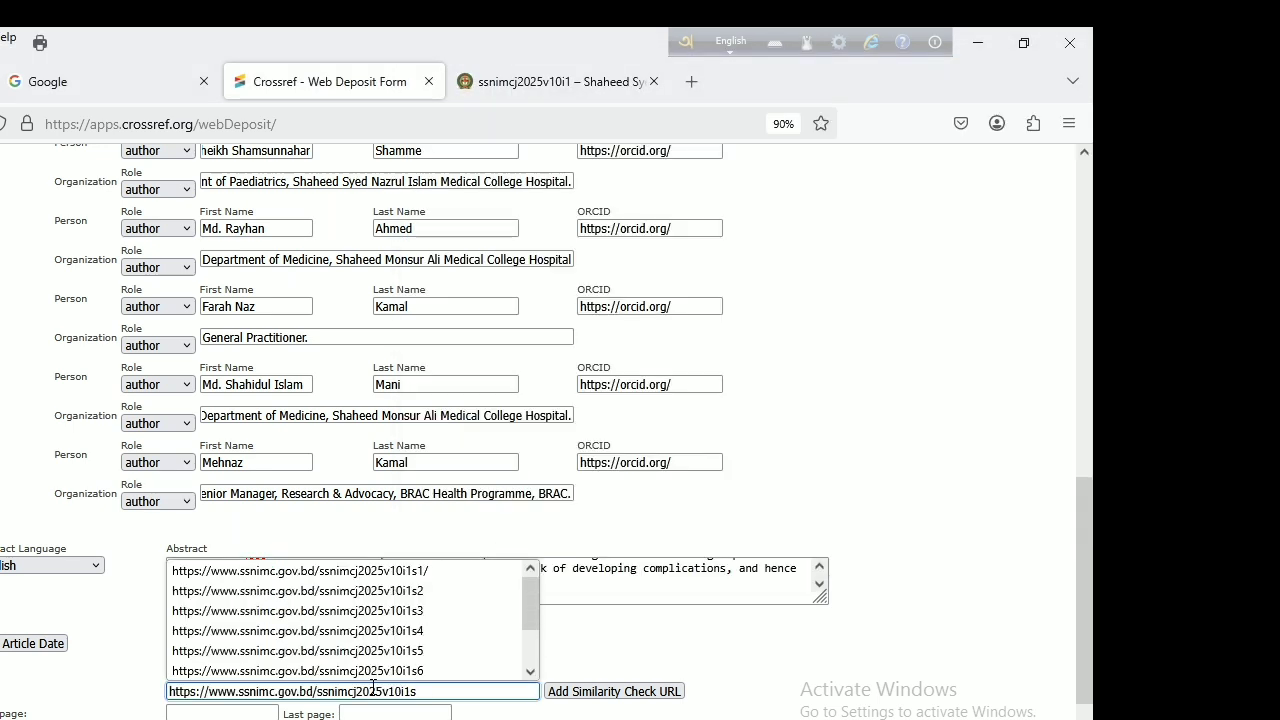
pyautogui.write('10')
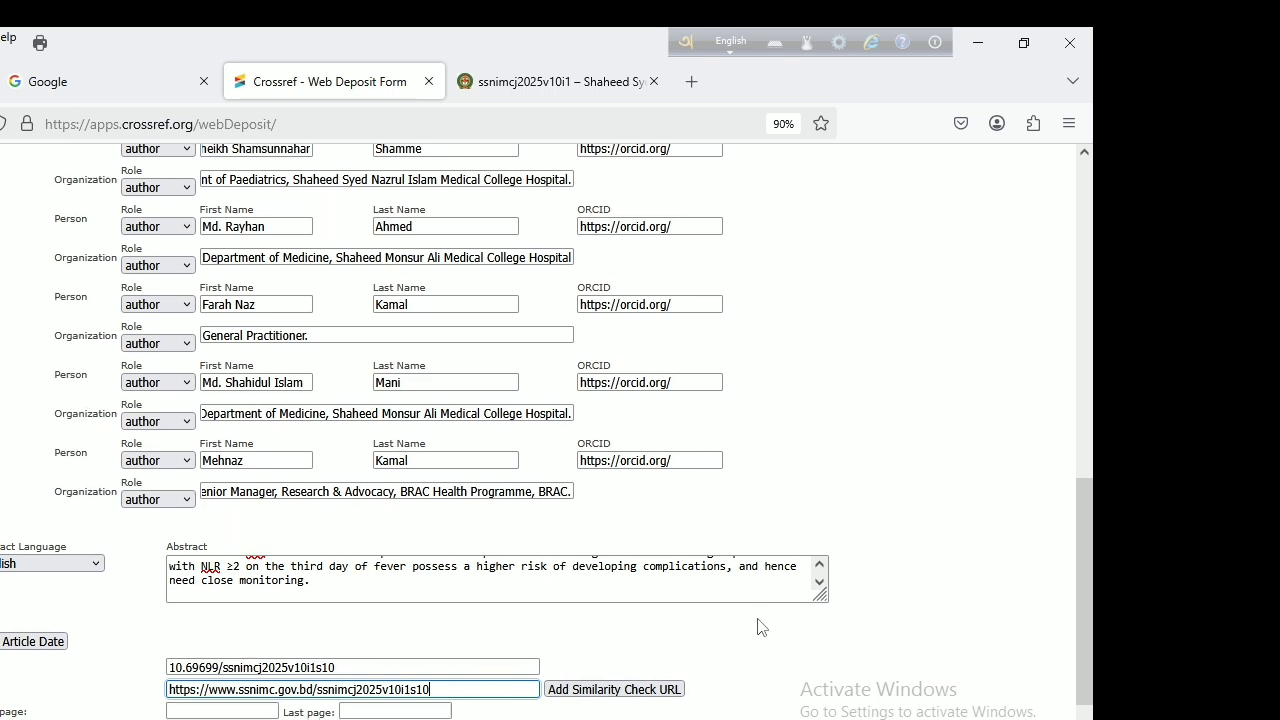
# Step: Check the page range in the Word document and set the article's first page to 73 and last page to 80
pyautogui.scroll(-2, 757, 626)
pyautogui.click(256, 627)
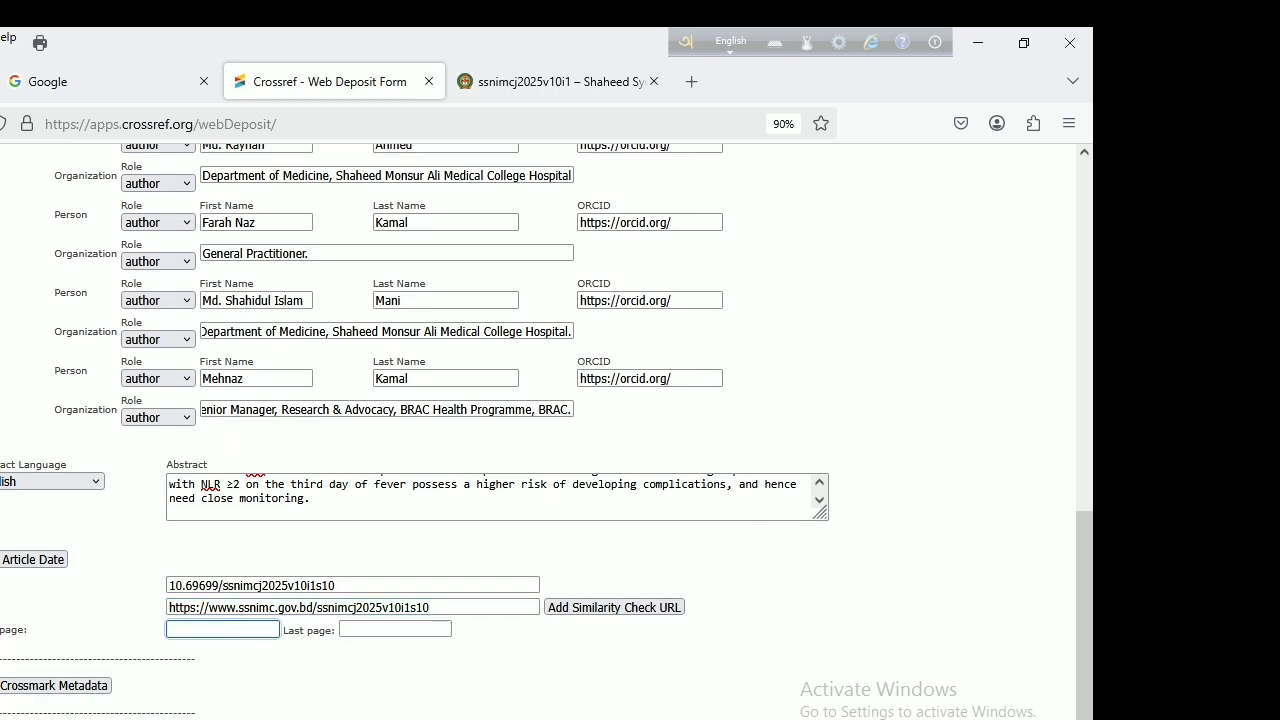
pyautogui.hotkey('alt', 'Tab')
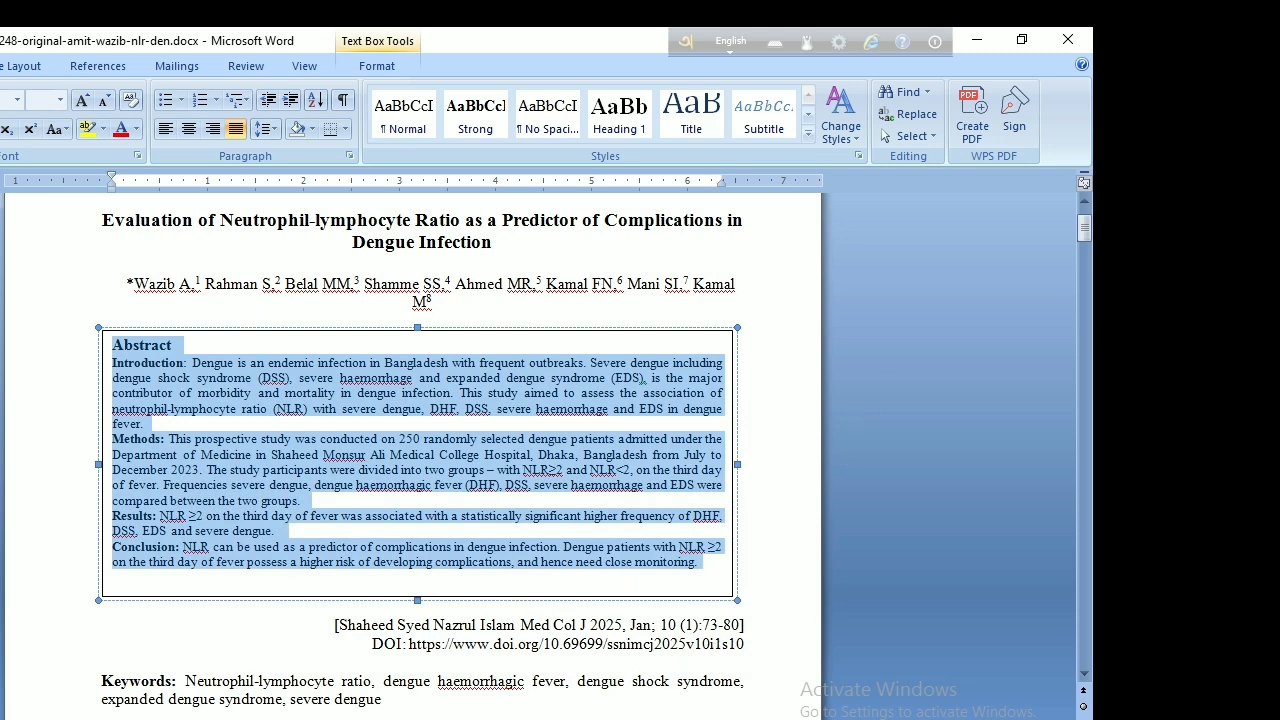
pyautogui.hotkey('alt', 'Tab')
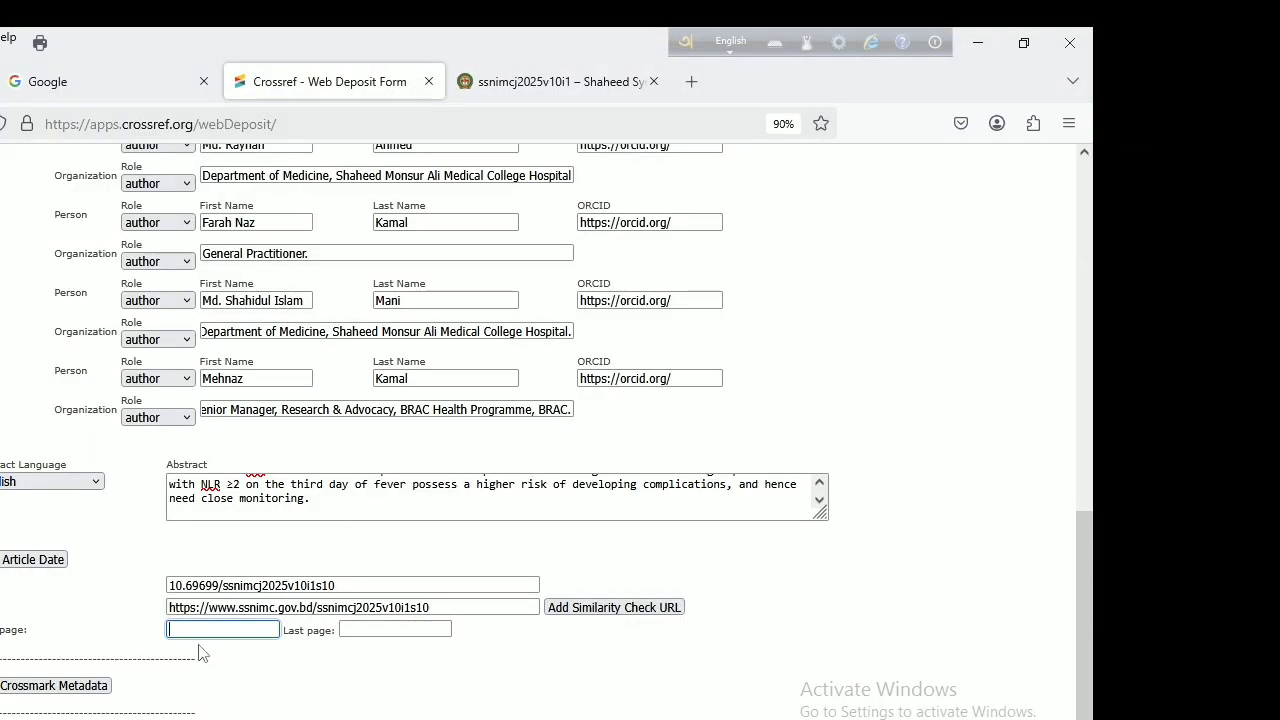
pyautogui.write('73')
pyautogui.click(358, 630)
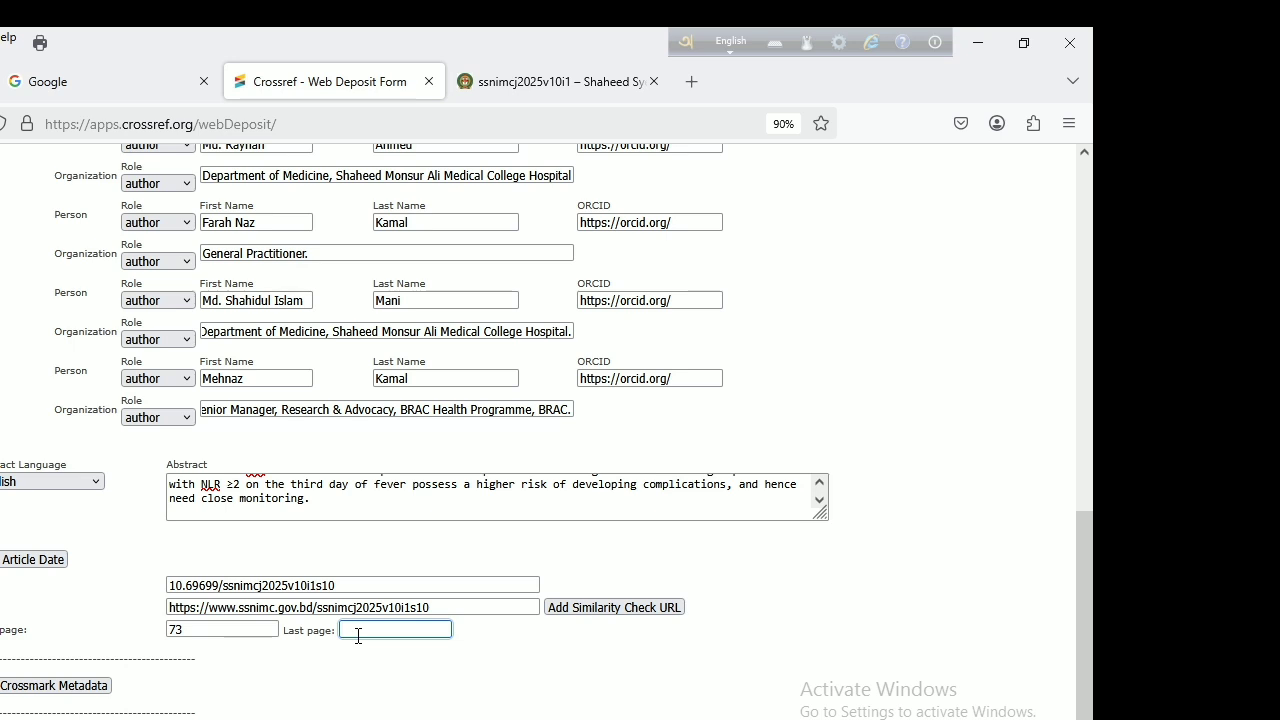
pyautogui.write('80')
pyautogui.click(410, 698)
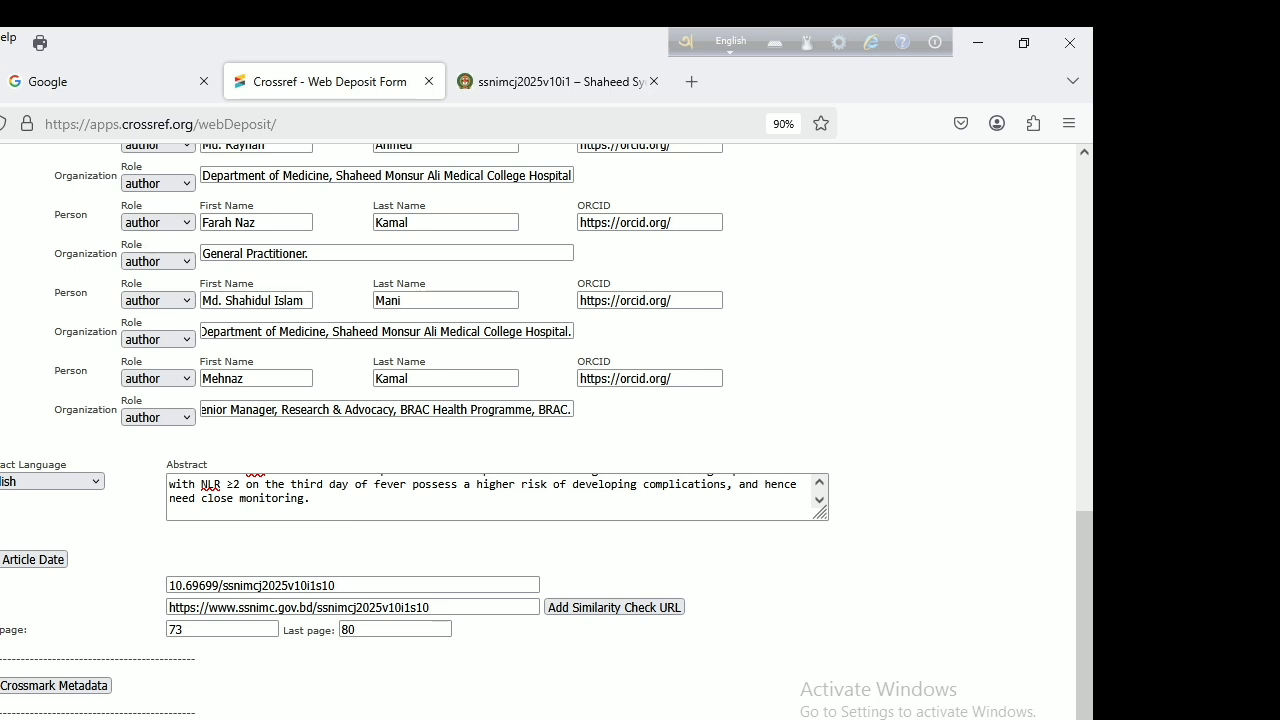
# Step: Review the accumulated deposit data XML in the Crossref form, from the journal metadata through the most recently added article
pyautogui.hotkey('alt', 'Tab')
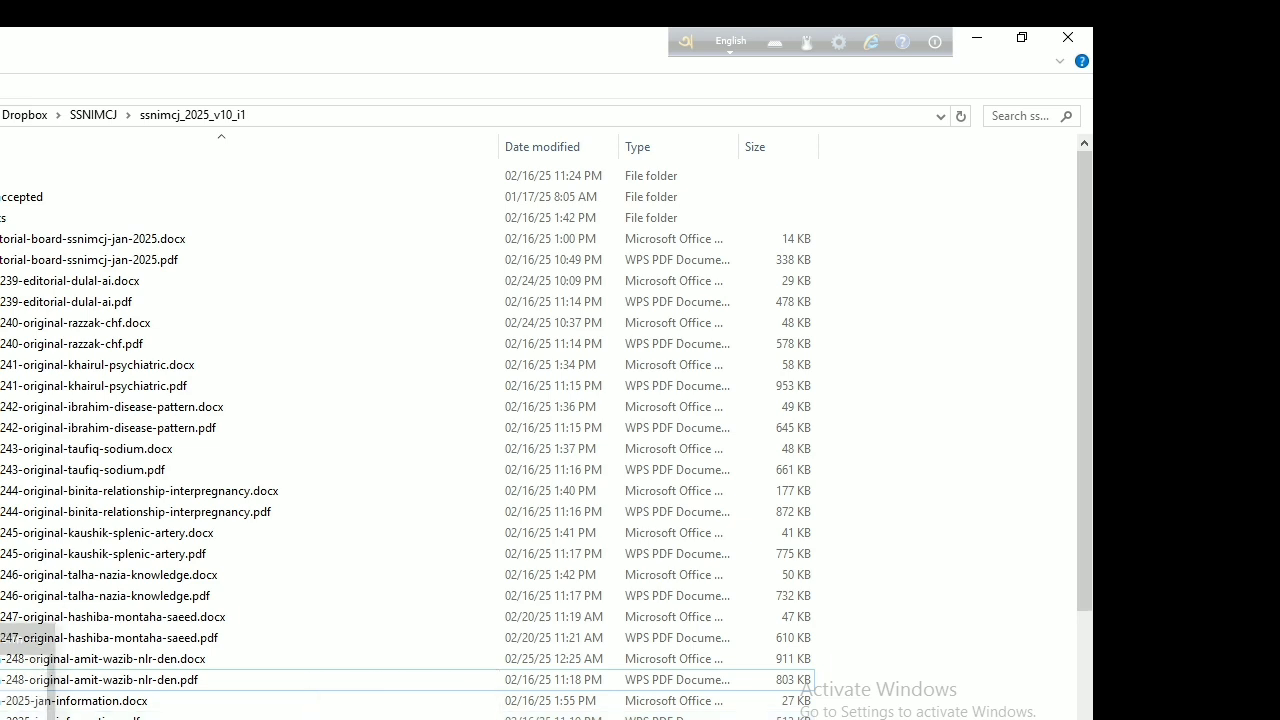
pyautogui.click(10, 712)
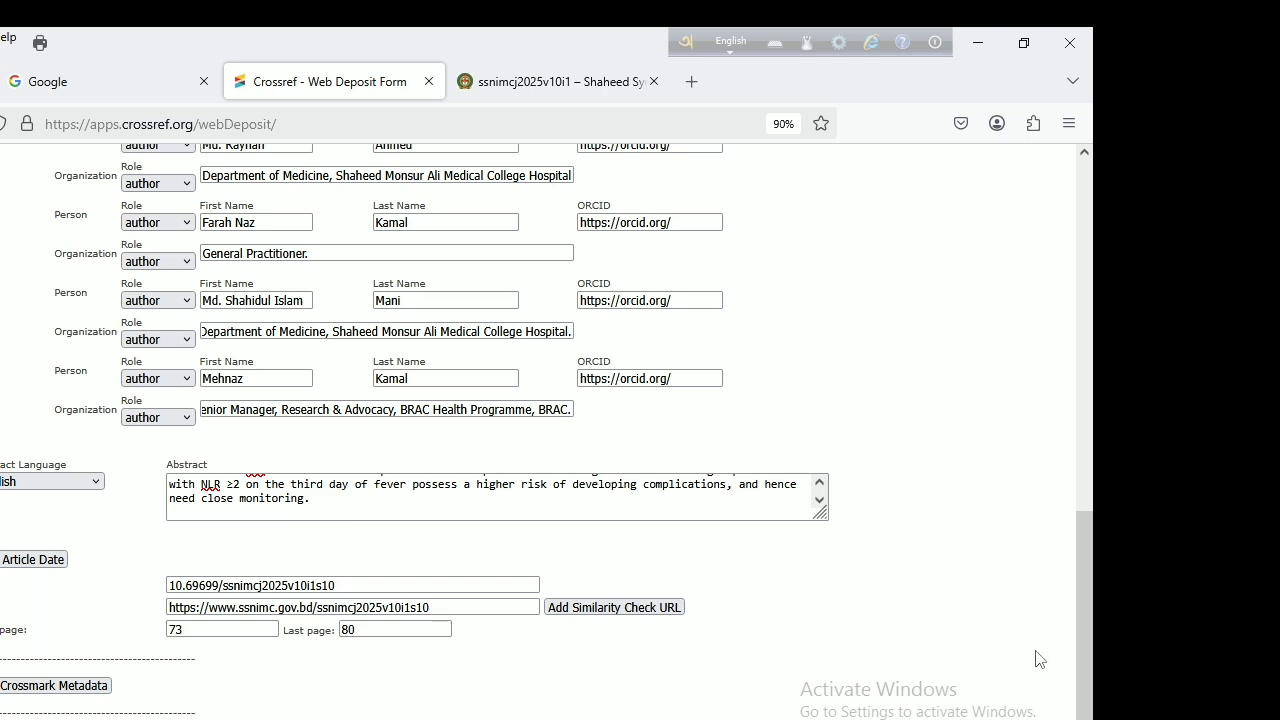
pyautogui.scroll(1, 1084, 612)
pyautogui.moveTo(1084, 612); pyautogui.dragTo(1026, 303)
pyautogui.moveTo(458, 430); pyautogui.dragTo(449, 368)
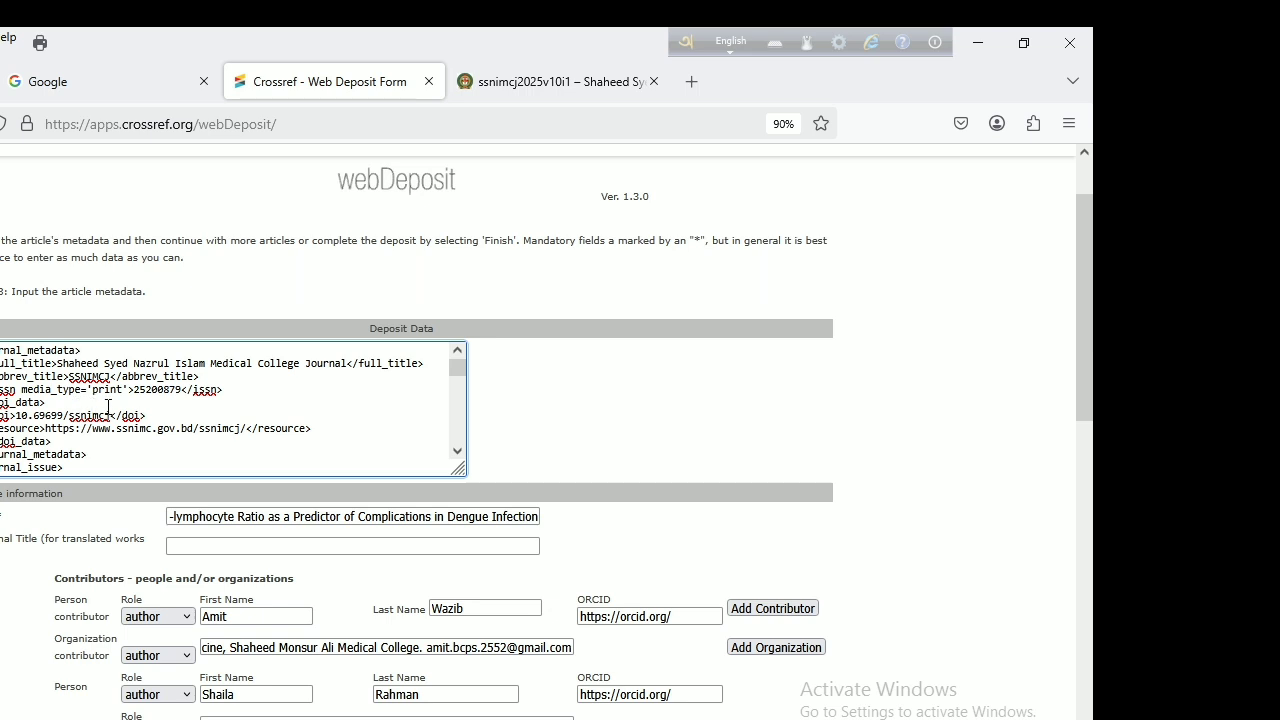
pyautogui.scroll(-5, 237, 430)
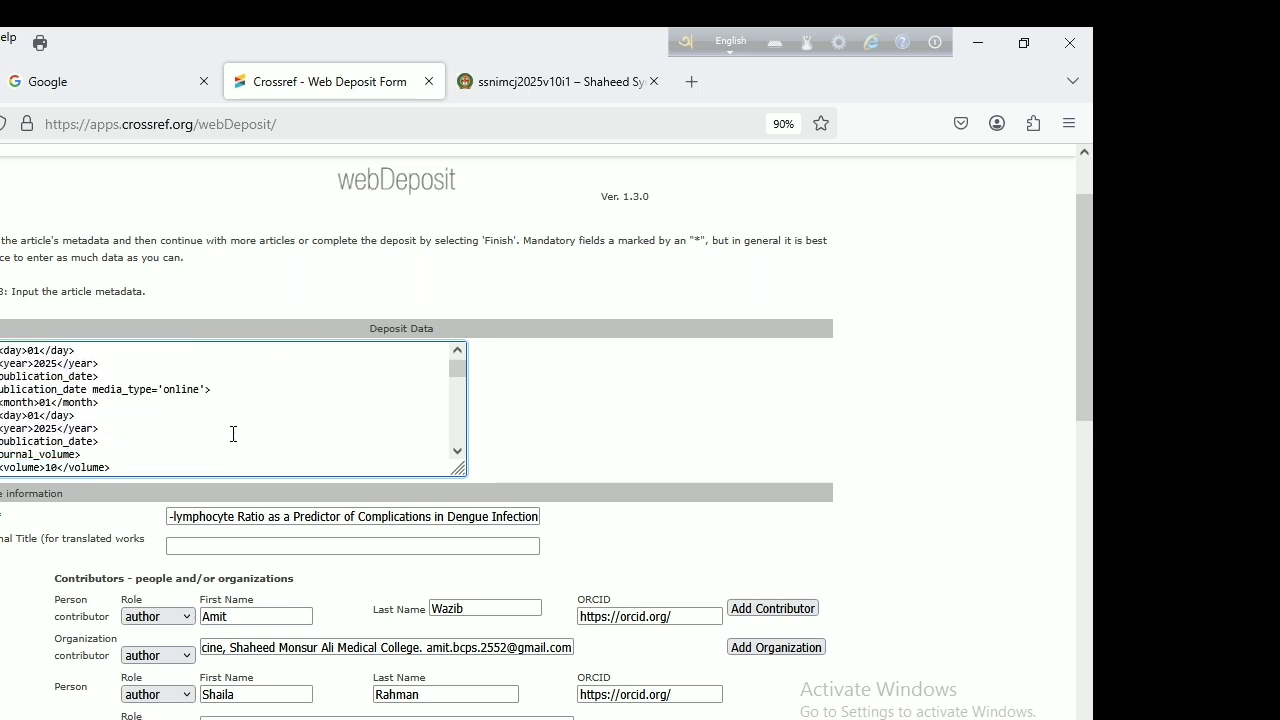
pyautogui.scroll(-10, 86, 426)
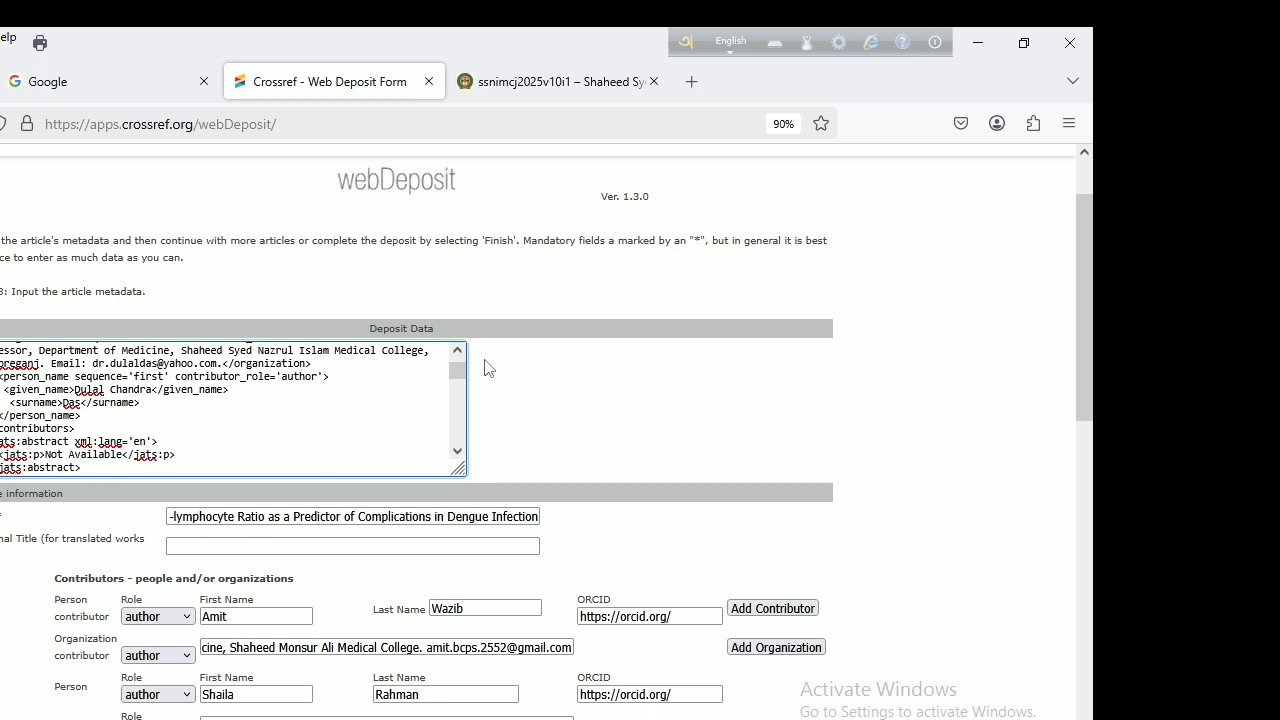
pyautogui.moveTo(457, 369); pyautogui.dragTo(459, 444)
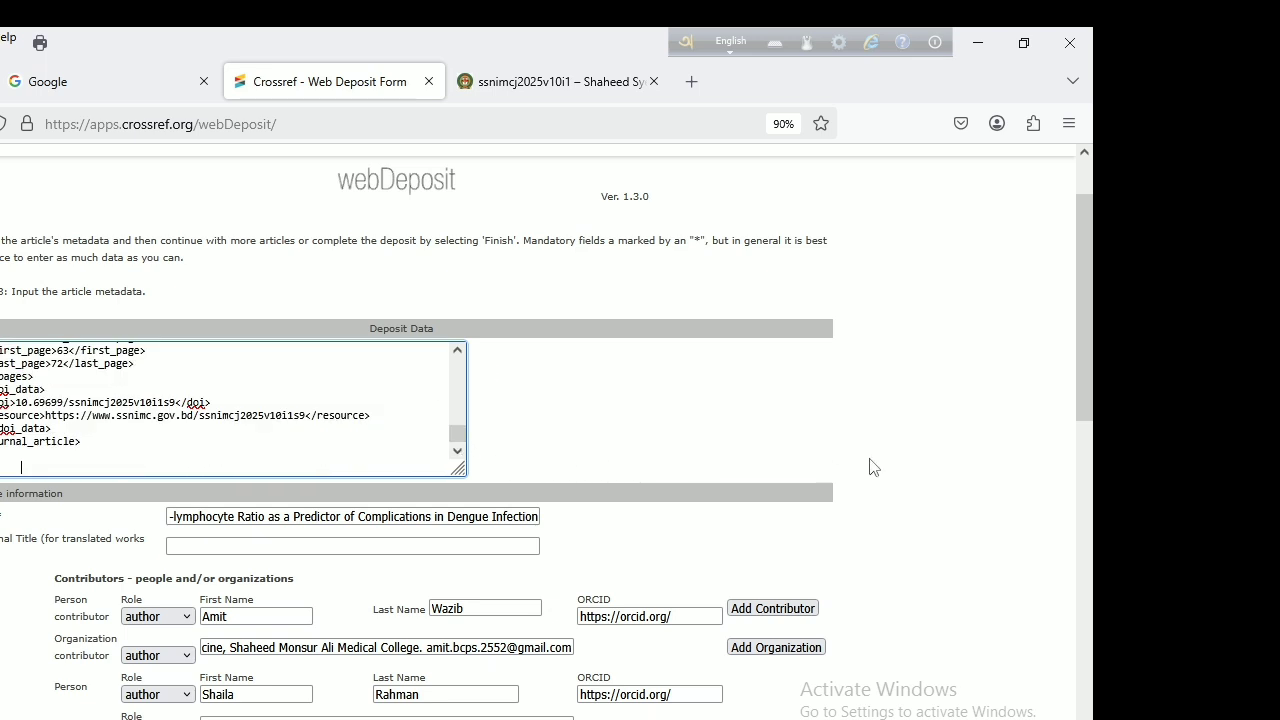
# Step: Finish the article entry and log in to Crossref with the saved credentials, selecting nazr as the assigned role
pyautogui.moveTo(1087, 375); pyautogui.dragTo(1068, 712)
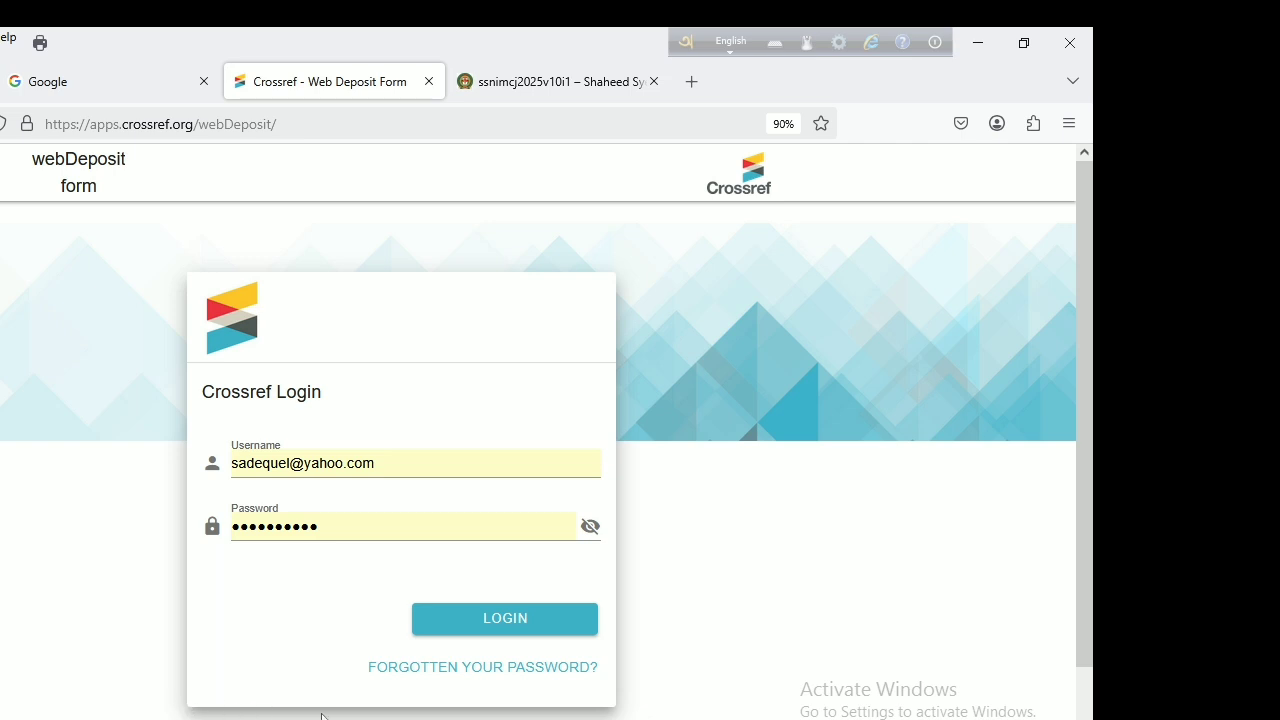
pyautogui.click(498, 627)
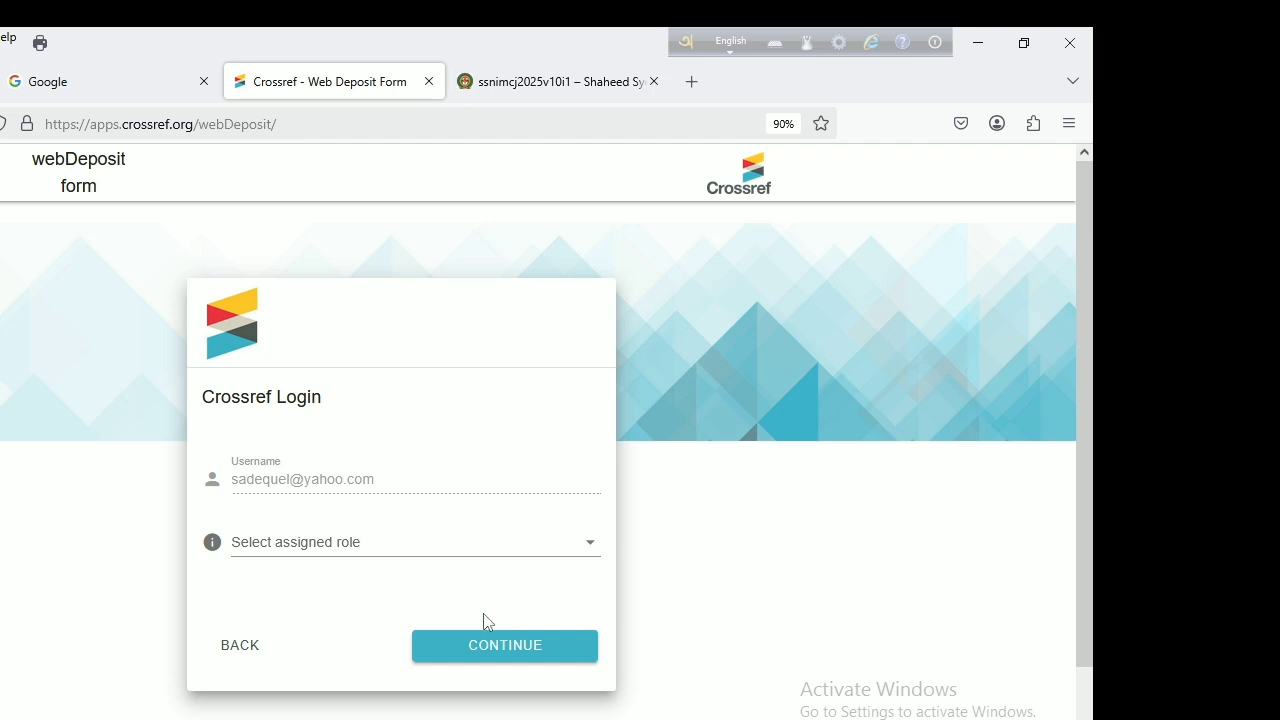
pyautogui.click(592, 542)
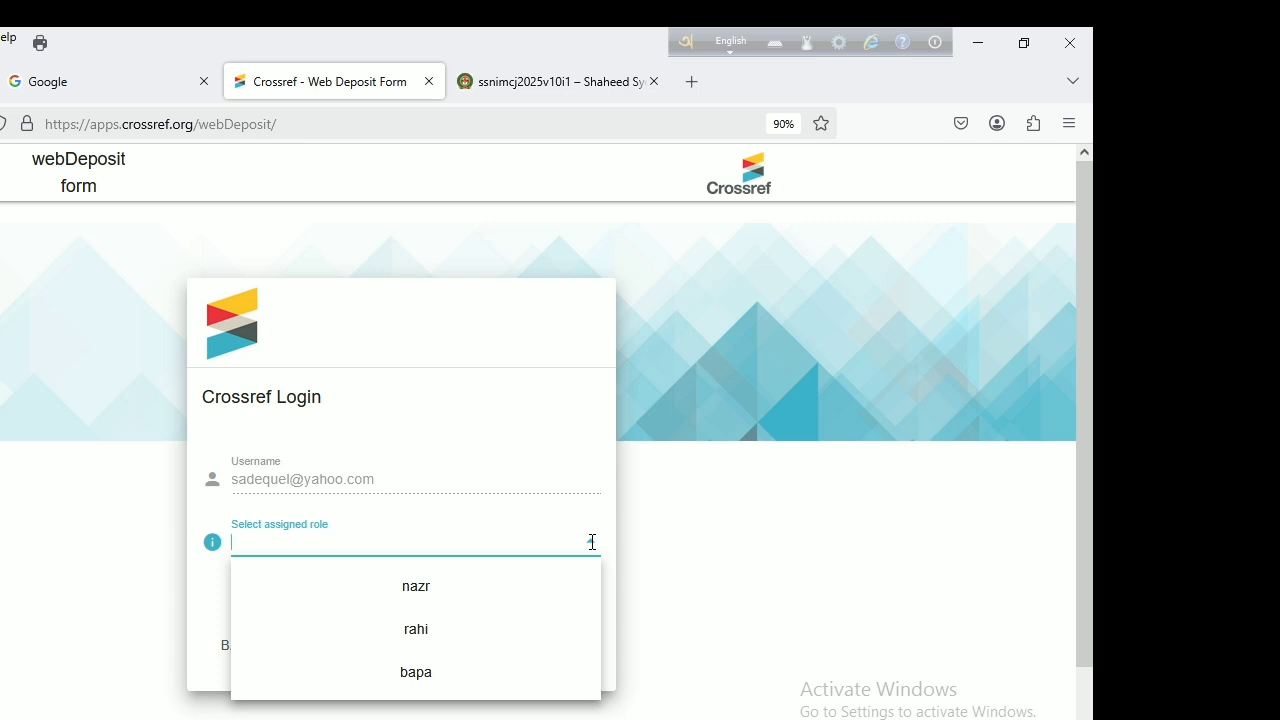
pyautogui.click(420, 597)
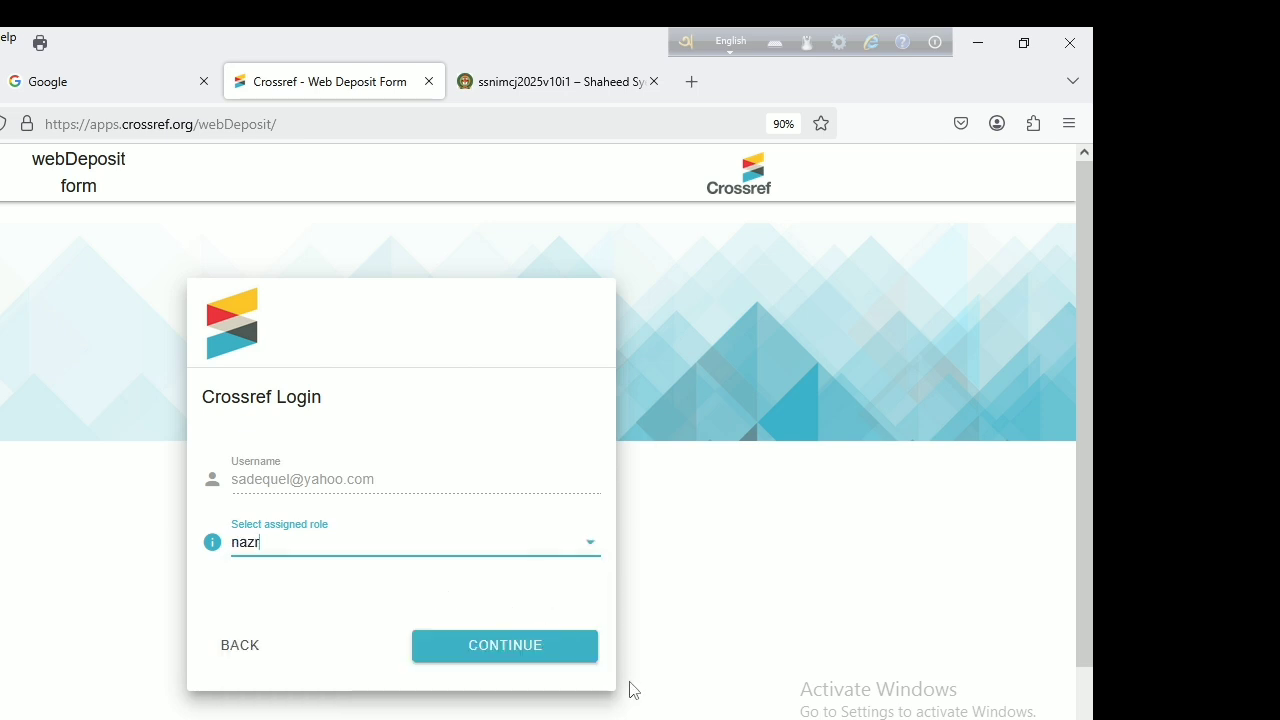
pyautogui.click(502, 655)
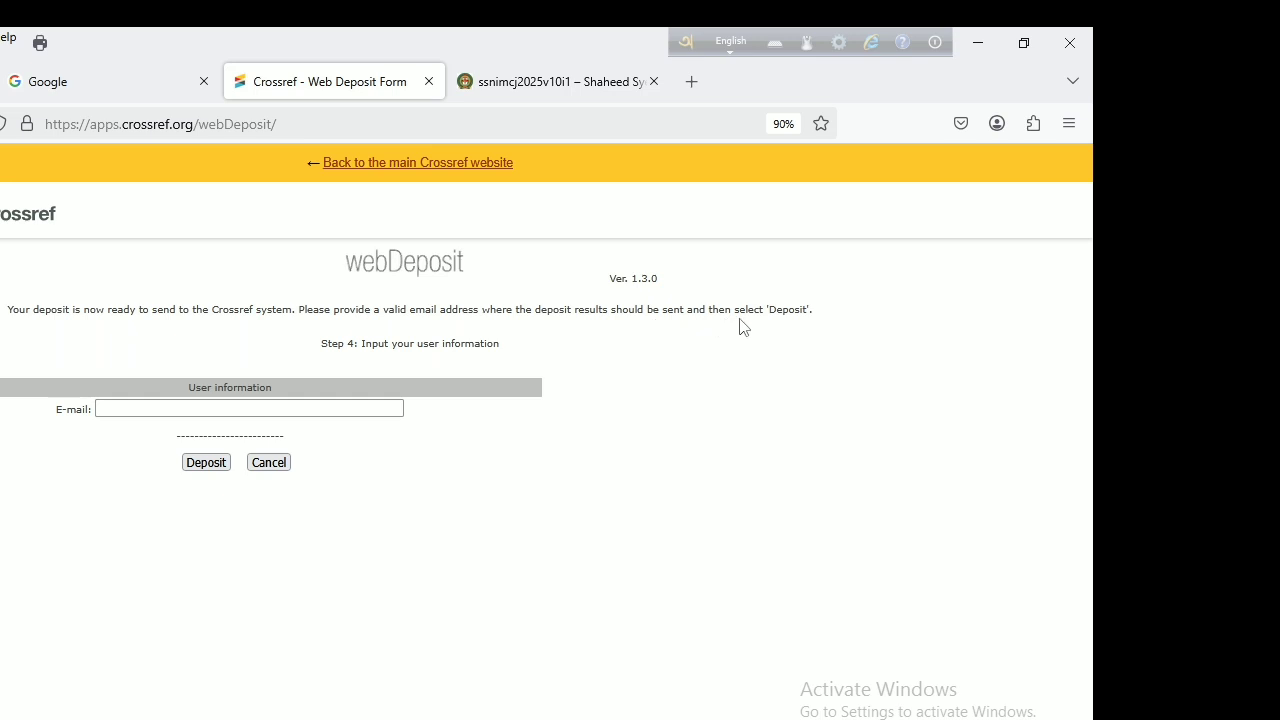
# Step: Enter the depositor's e-mail address for the deposit results and submit the deposit
pyautogui.click(354, 408)
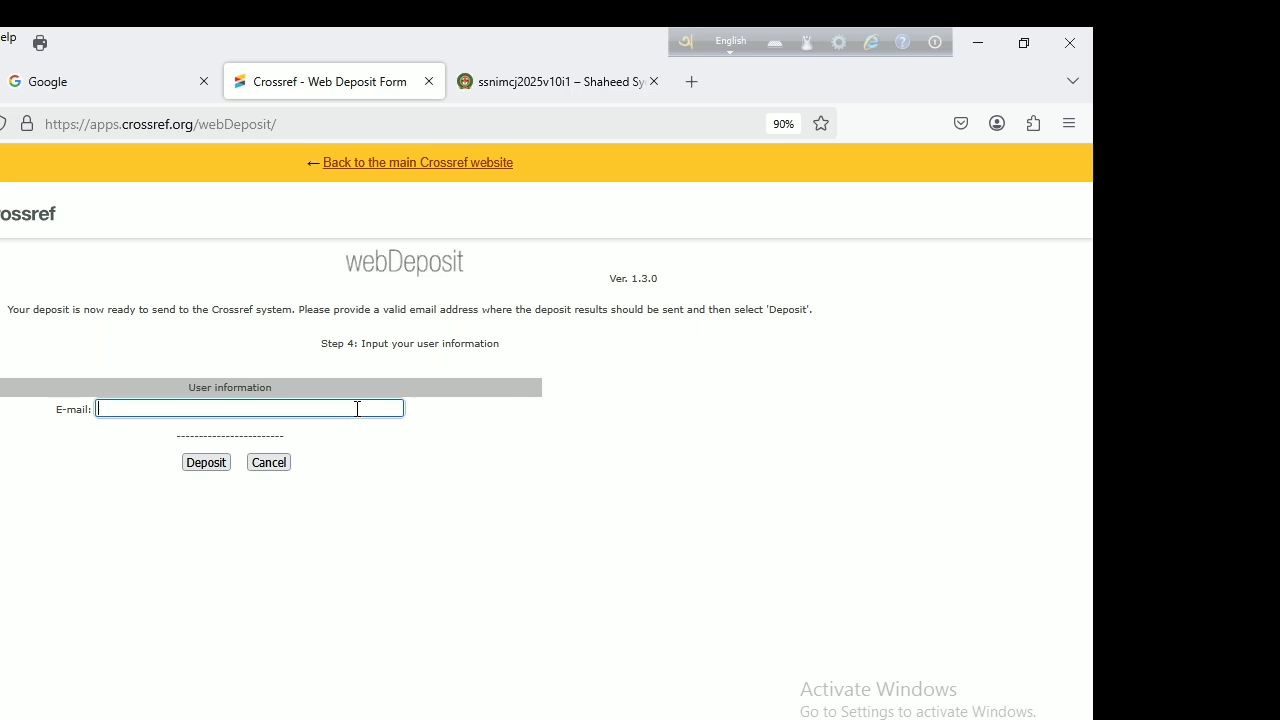
pyautogui.write('s')
pyautogui.click(232, 428)
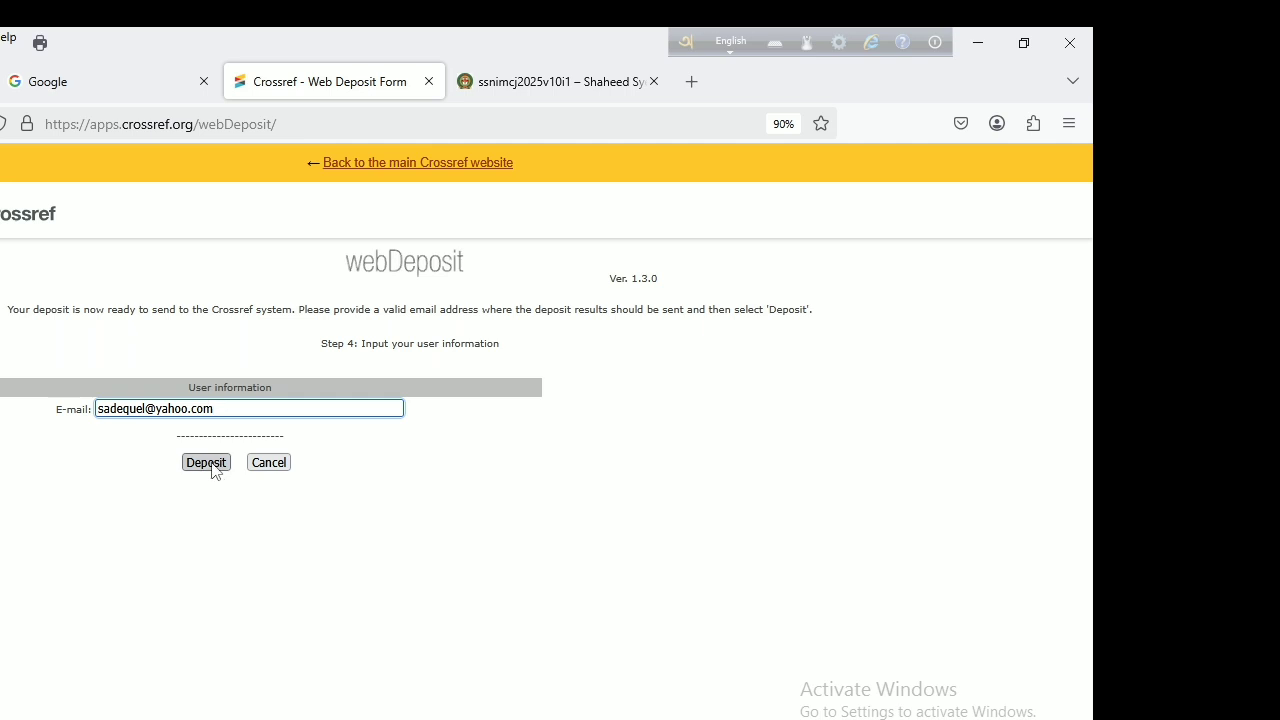
pyautogui.click(207, 463)
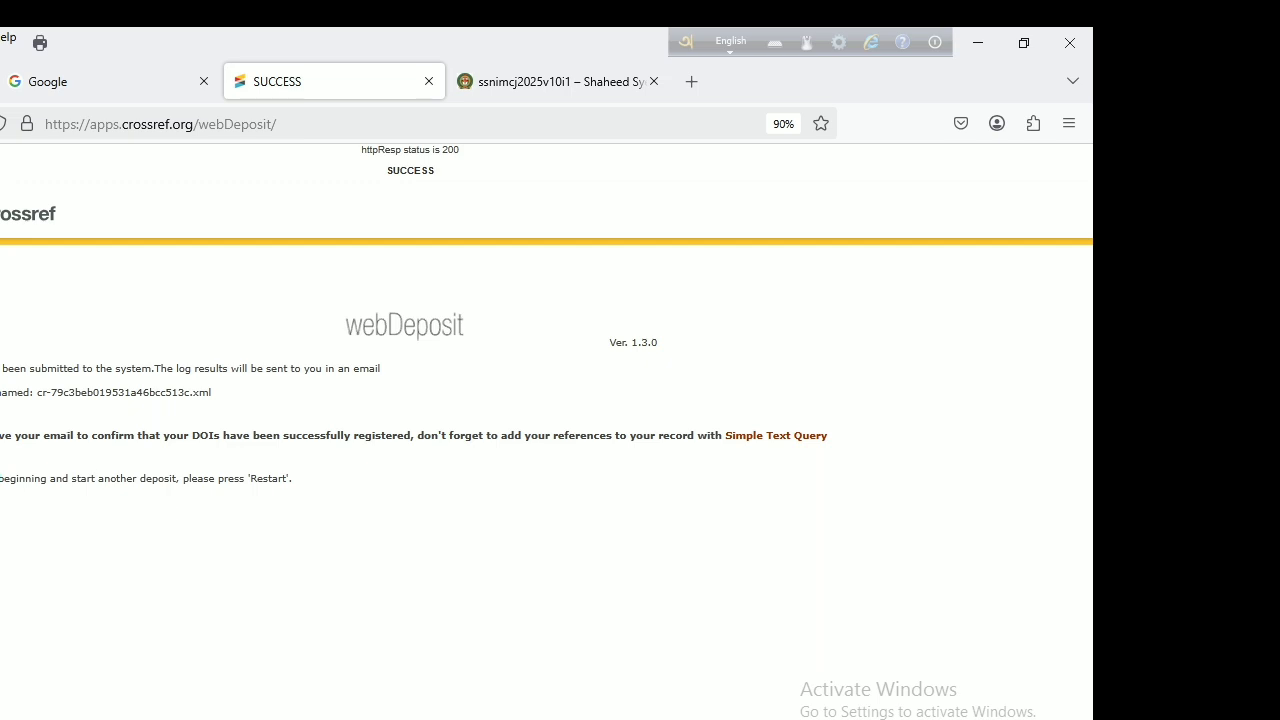
# Step: Switch to Yahoo Mail, start downloading the attachment of the Crossref WebDeposit - XML message, and choose the ssnimcj_2025_v10_i1 folder
pyautogui.click(0, 81)
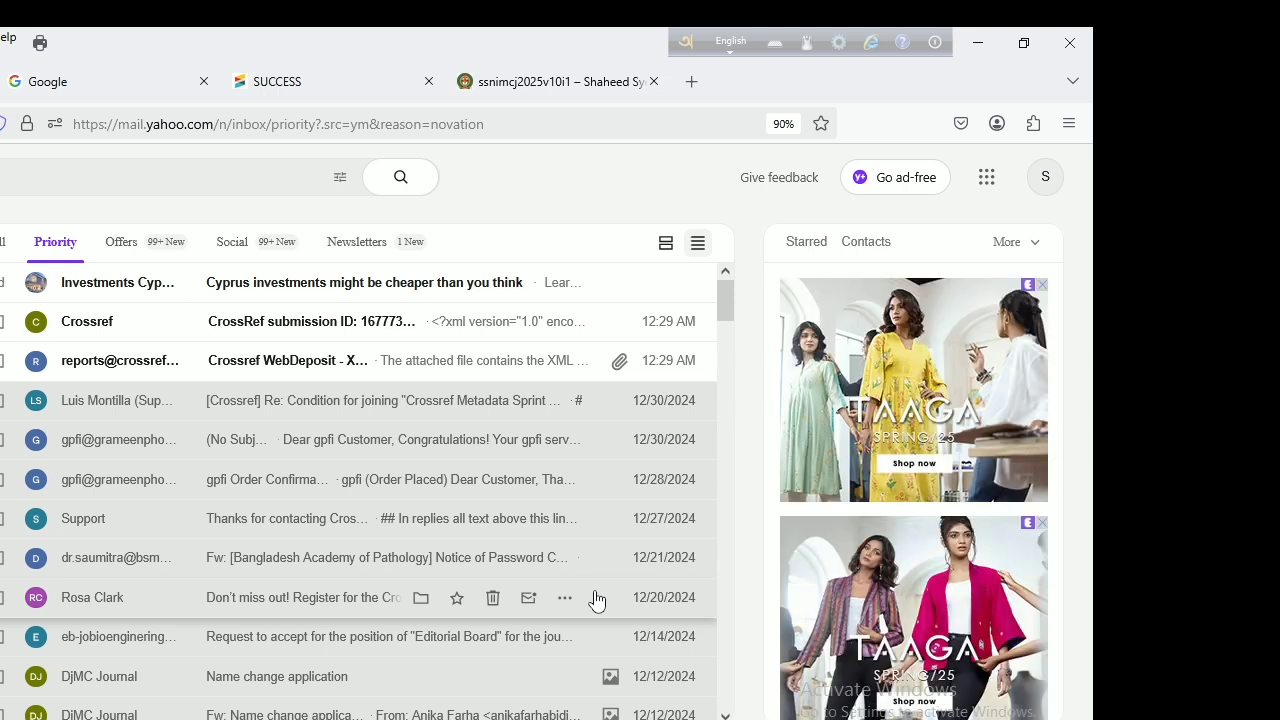
pyautogui.click(262, 374)
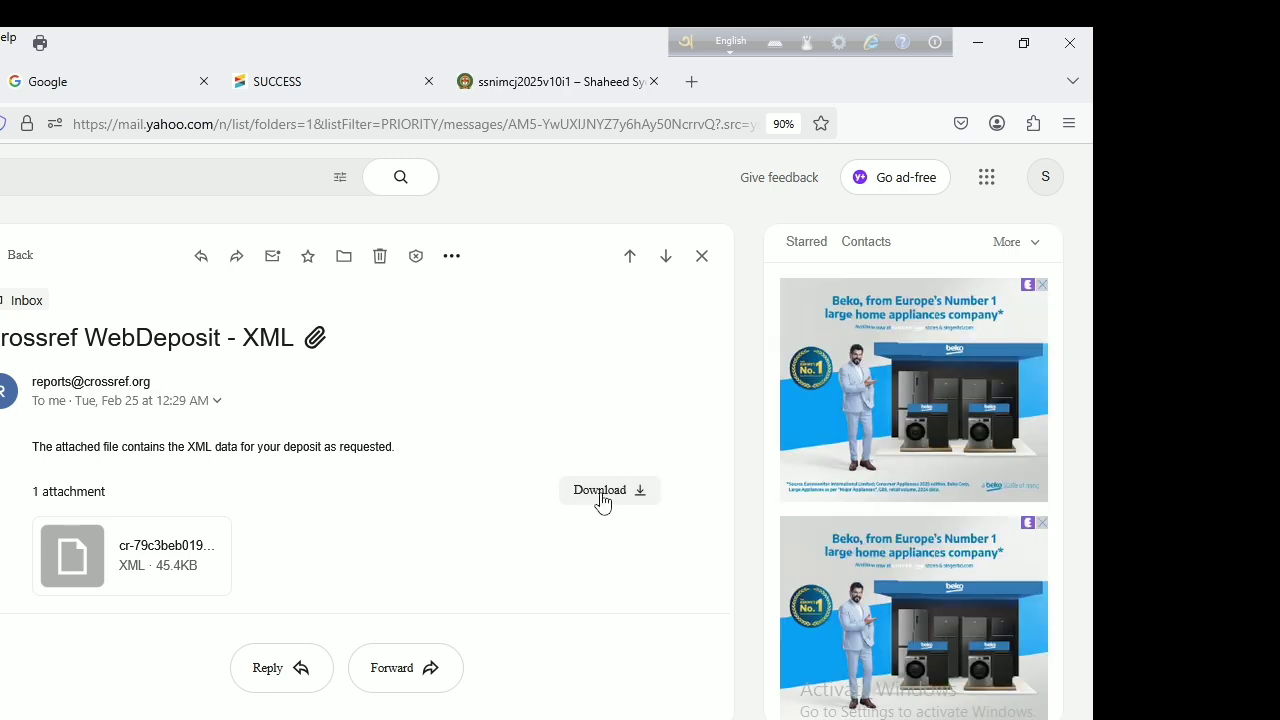
pyautogui.click(603, 500)
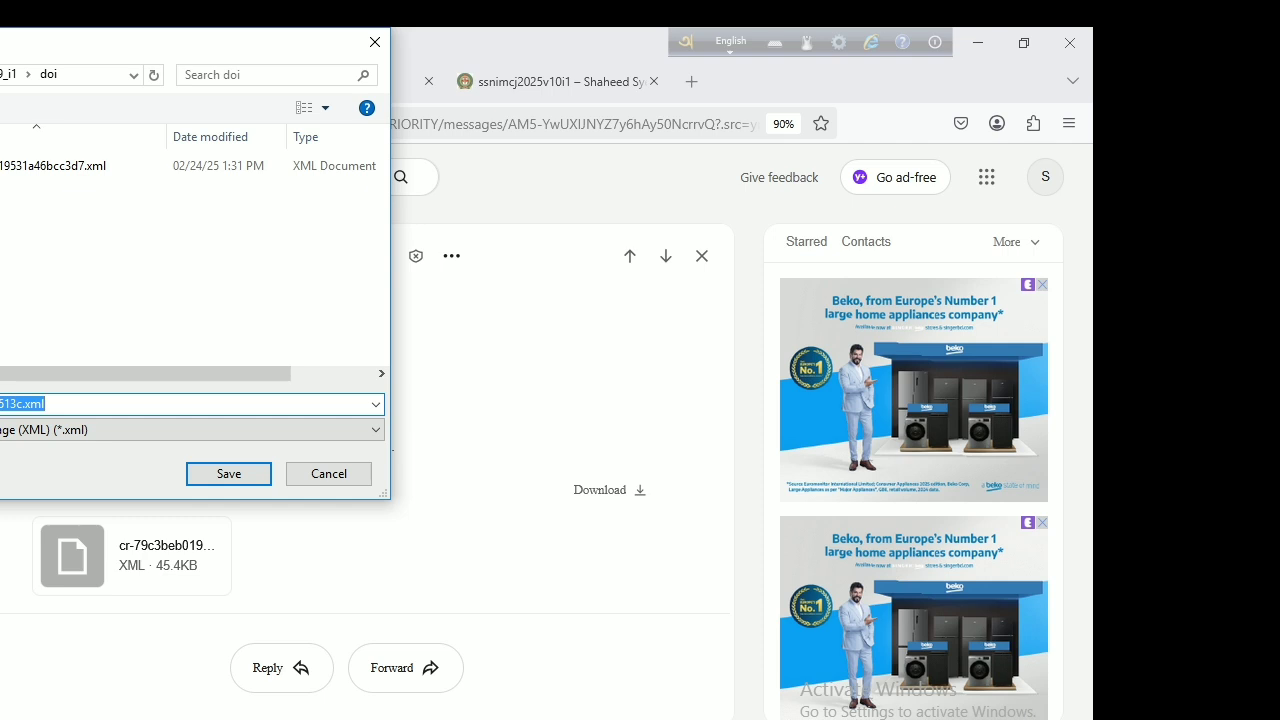
pyautogui.click(0, 268)
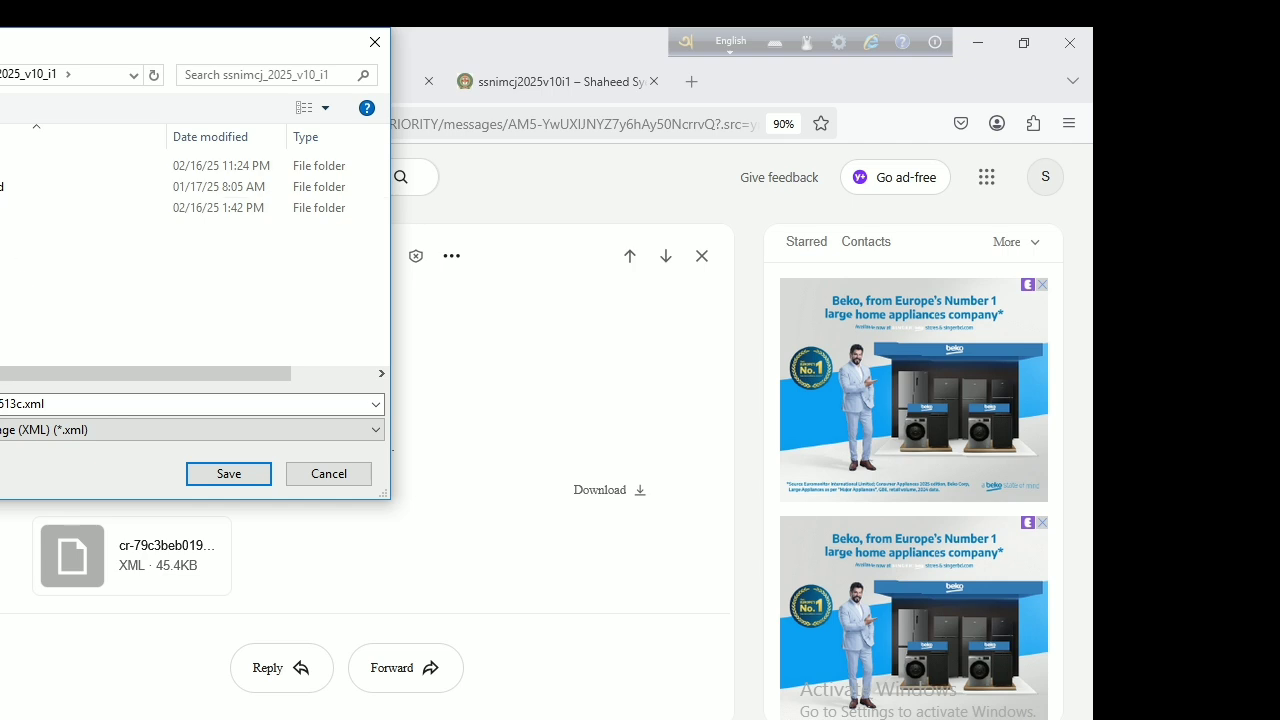
pyautogui.hotkey('alt', 'Up')
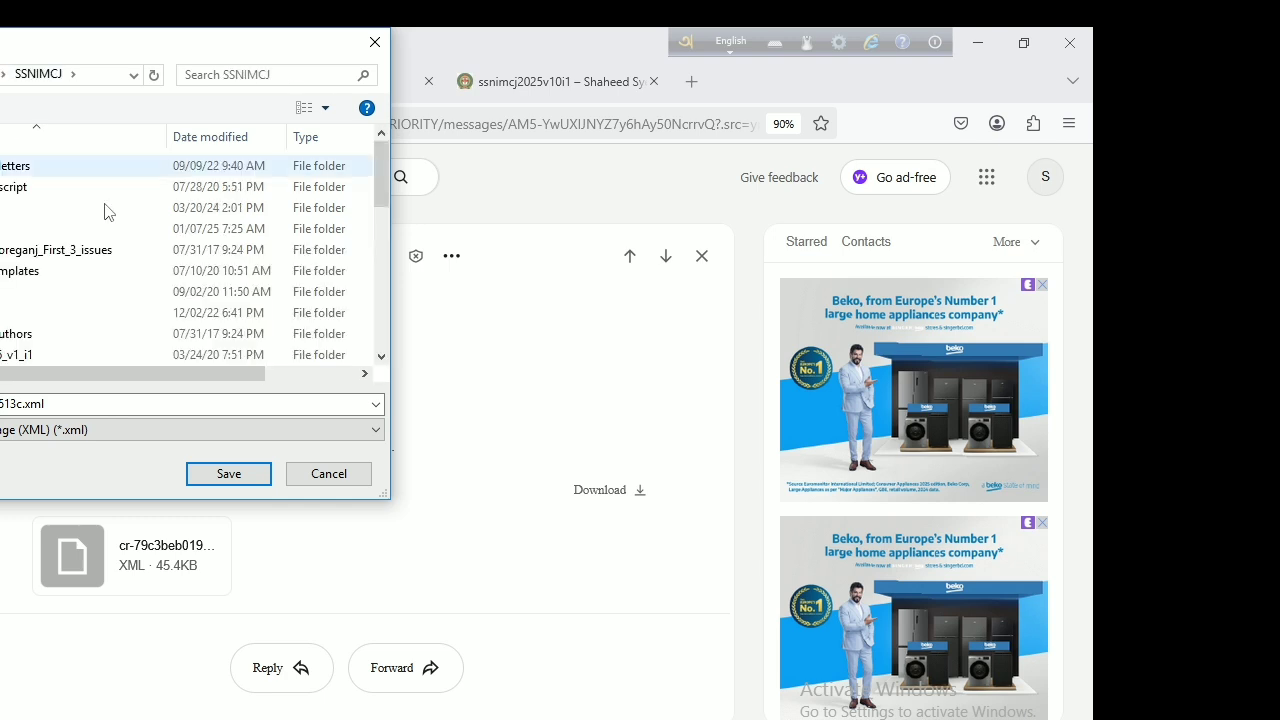
pyautogui.moveTo(384, 182); pyautogui.dragTo(390, 333)
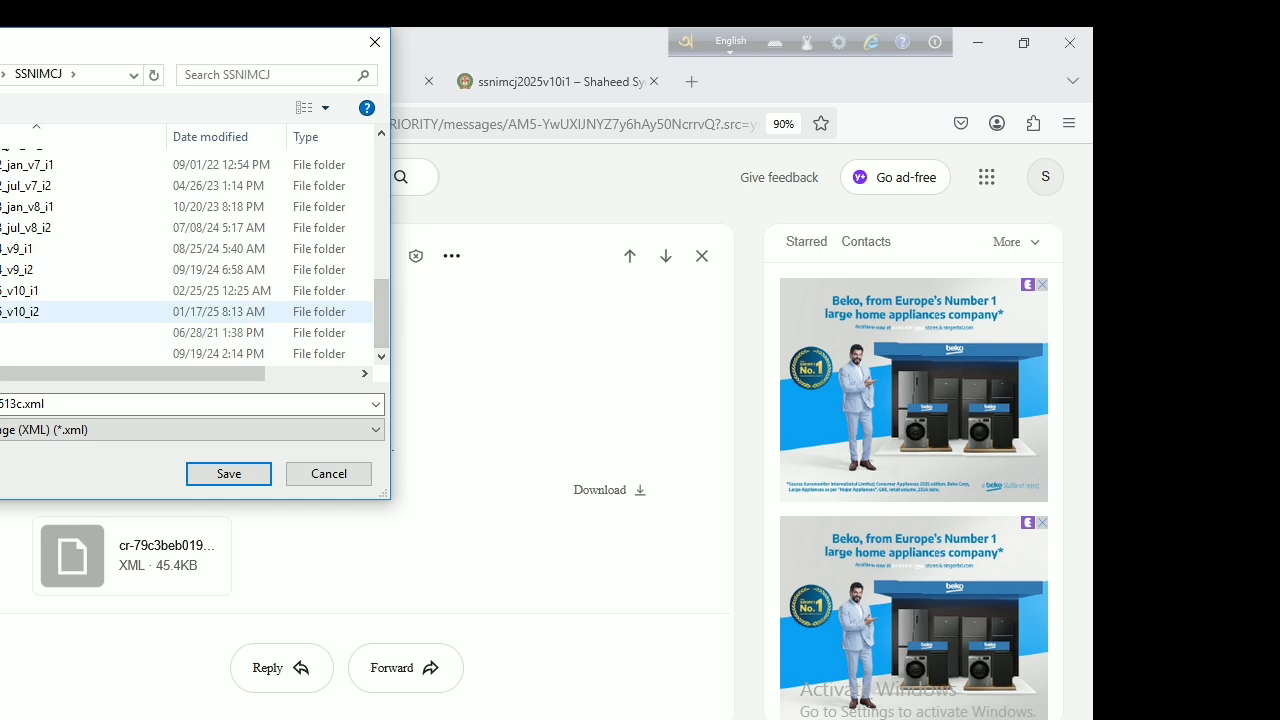
pyautogui.doubleClick(20, 290)
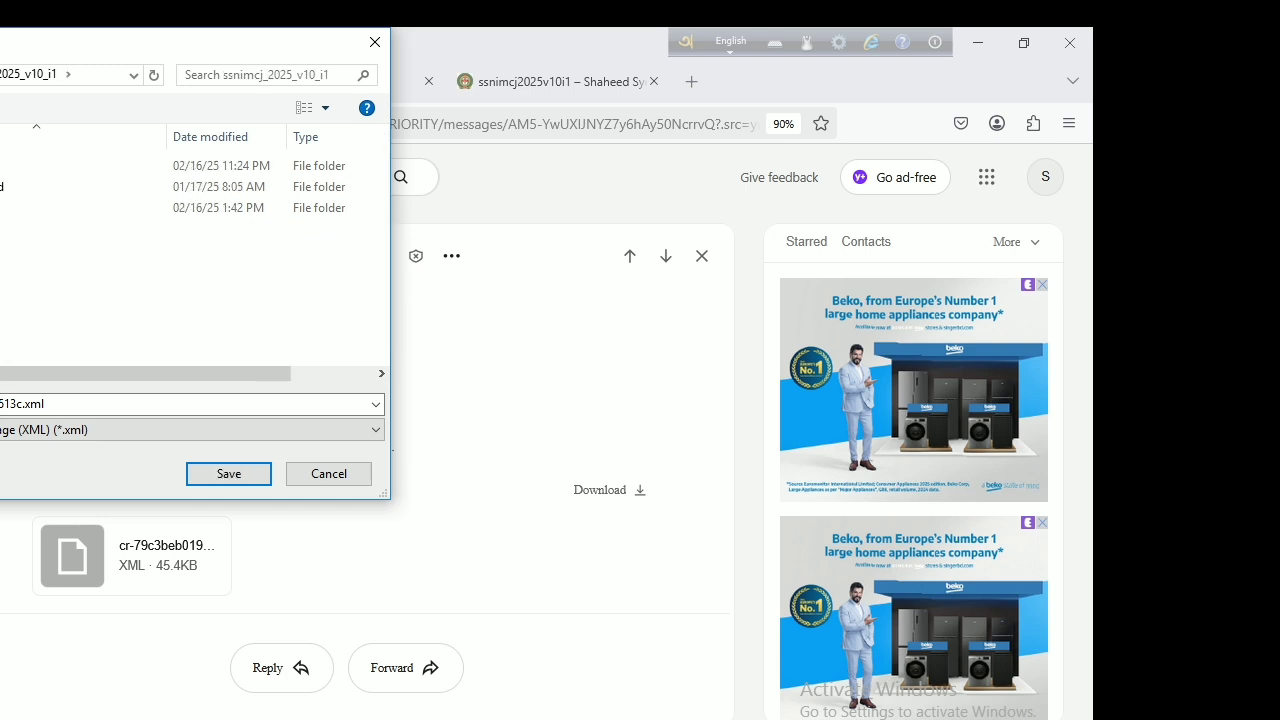
# Step: Create a folder named doi inside ssnimcj_2025_v10_i1 and save the deposit XML file in it
pyautogui.rightClick(2, 267)
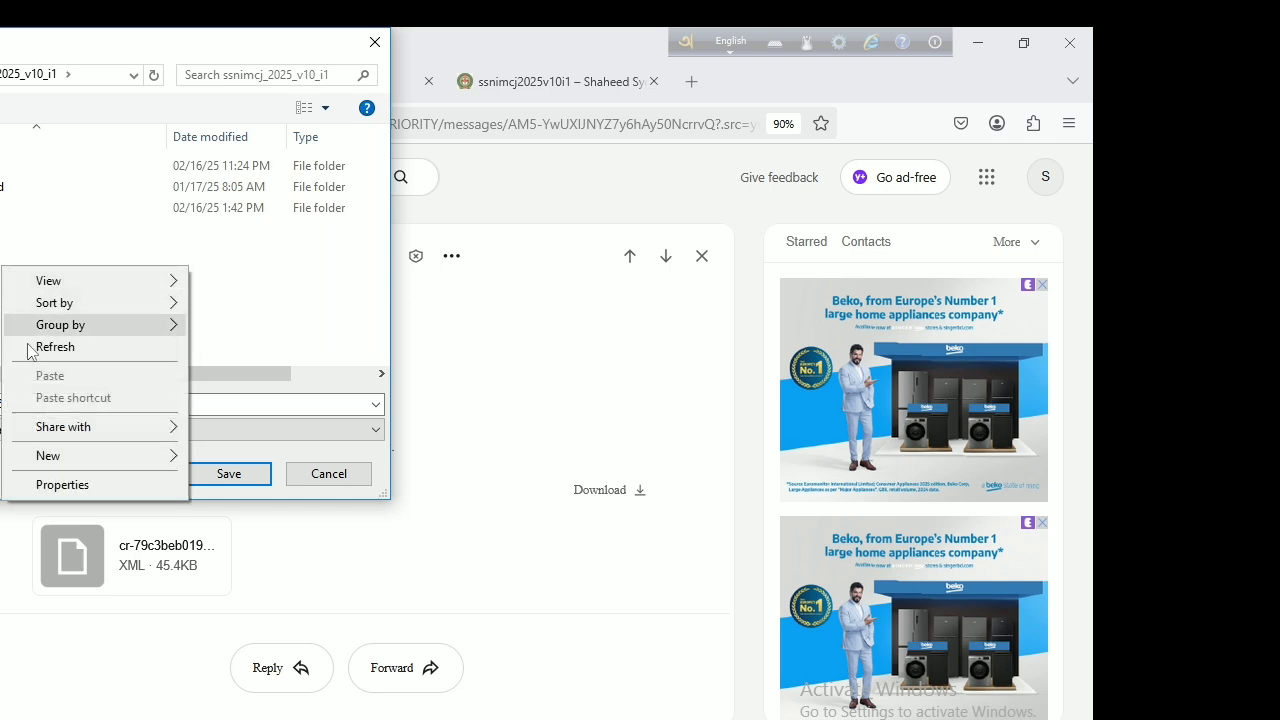
pyautogui.moveTo(105, 457)
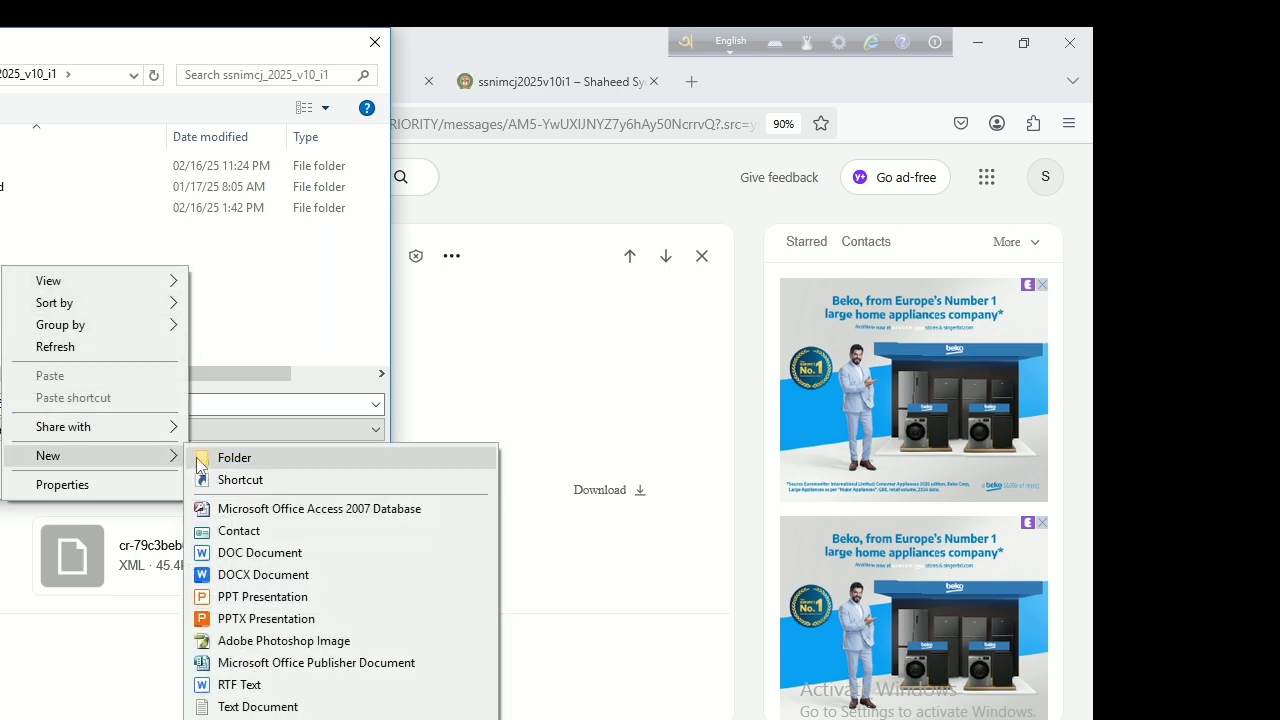
pyautogui.click(232, 460)
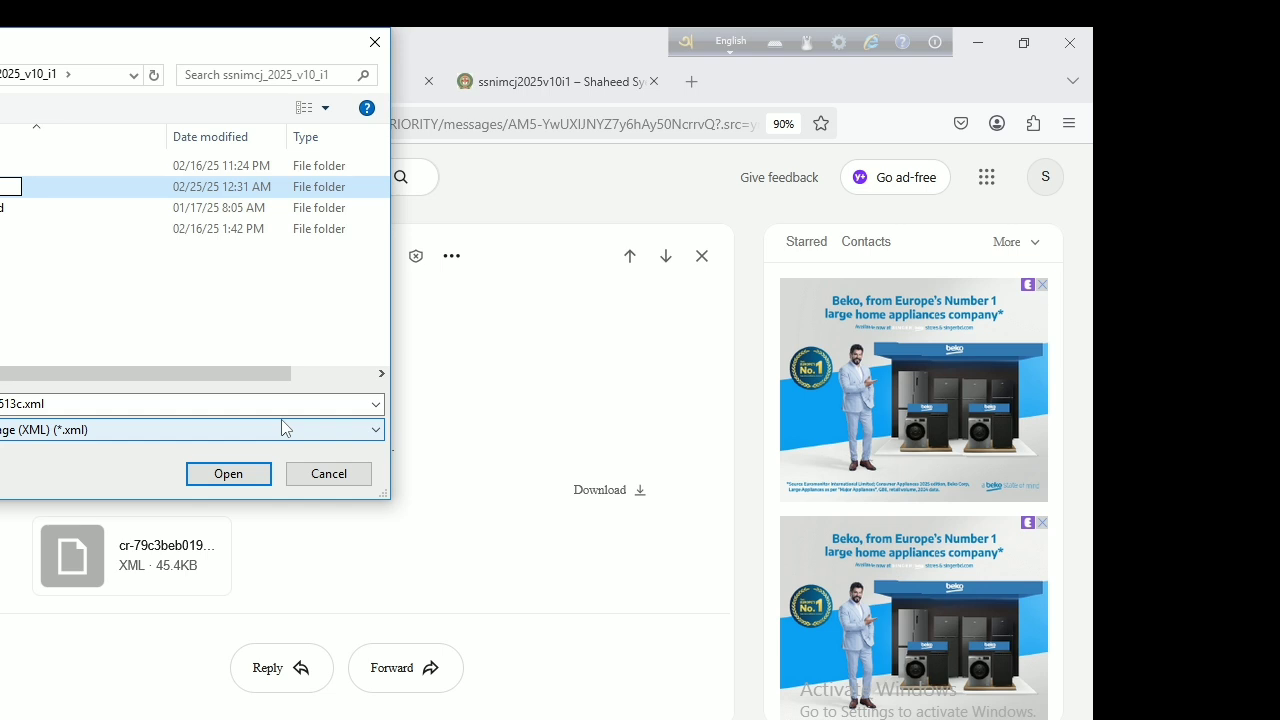
pyautogui.press('Return')
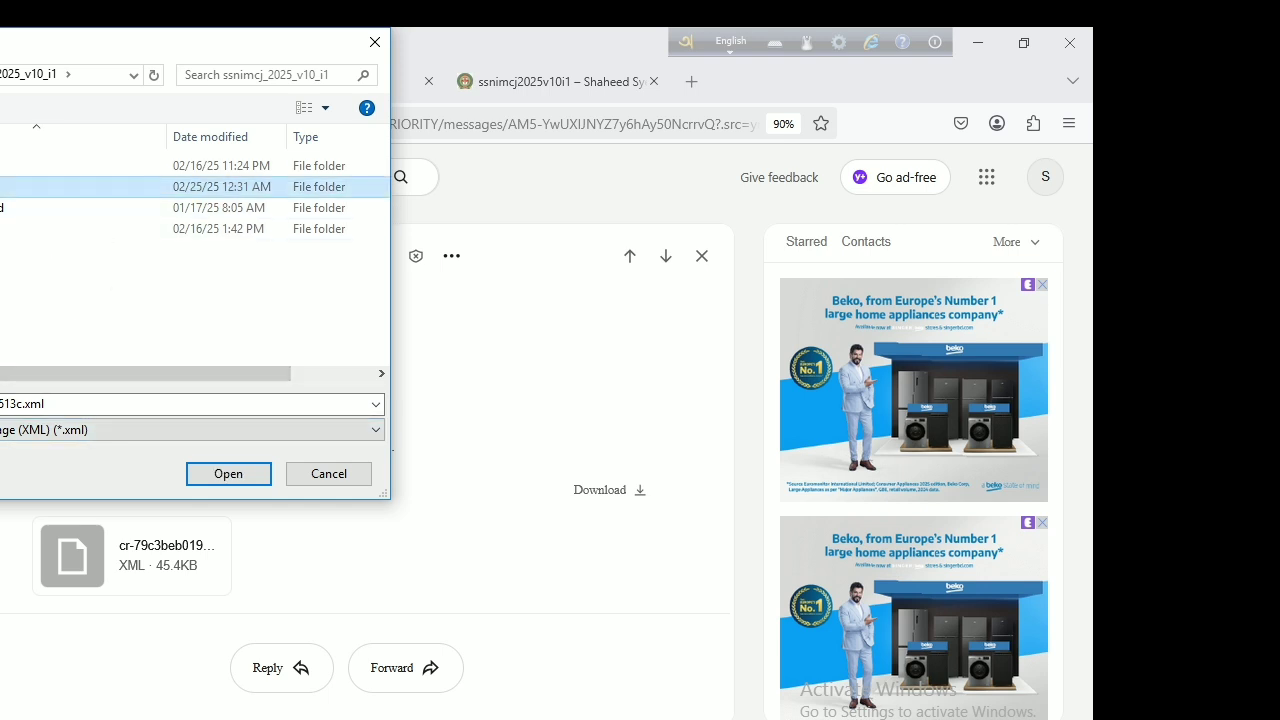
pyautogui.press('Return')
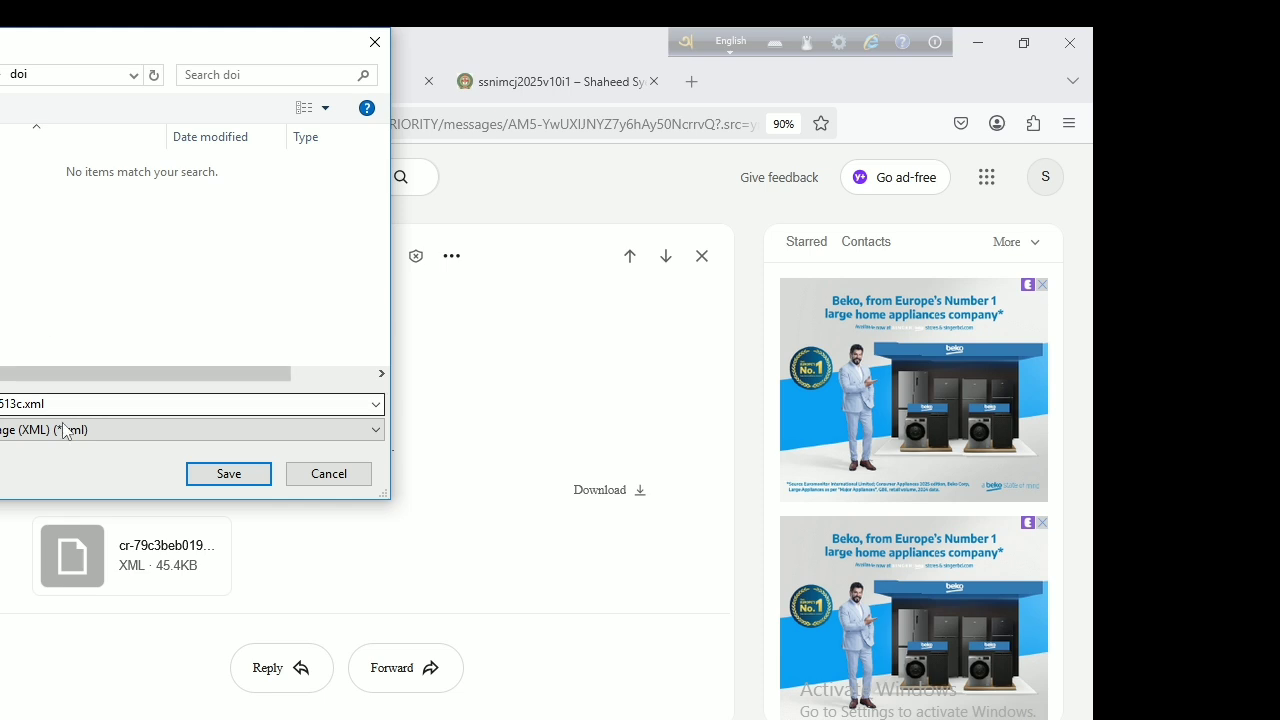
pyautogui.click(224, 476)
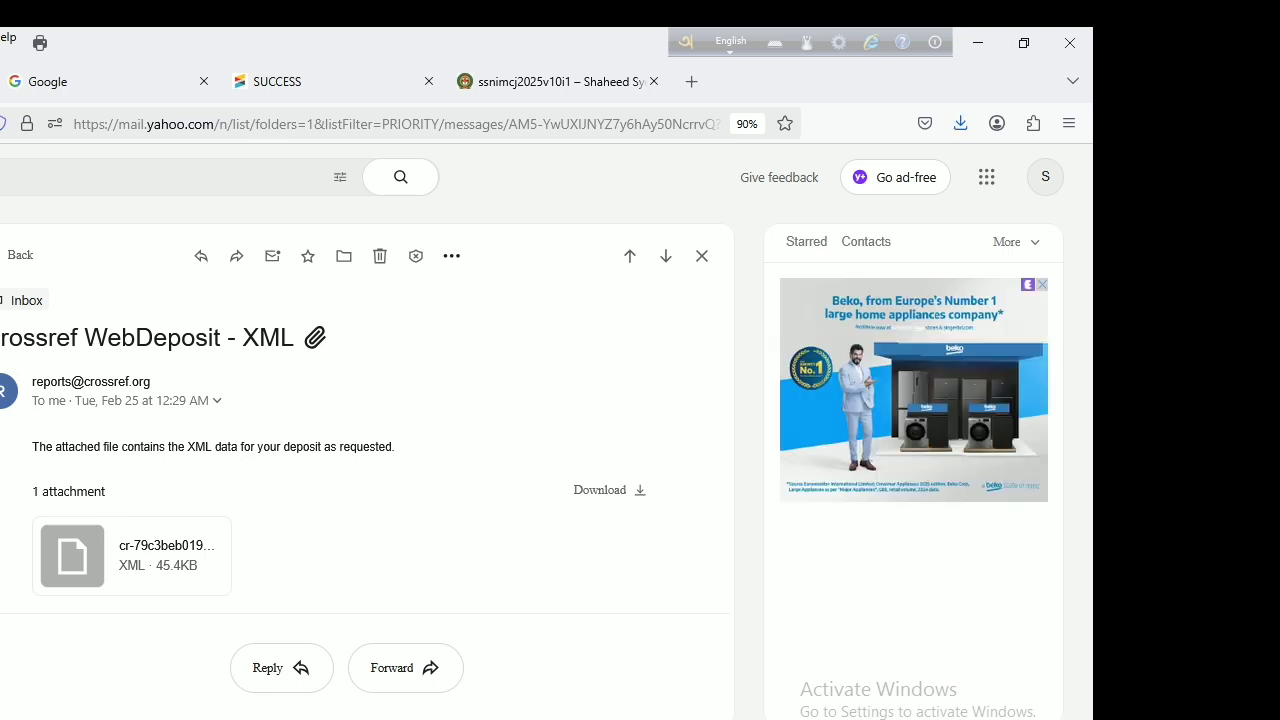
# Step: Open the CrossRef submission ID message and examine the registration status of each DOI and the batch summary
pyautogui.click(15, 255)
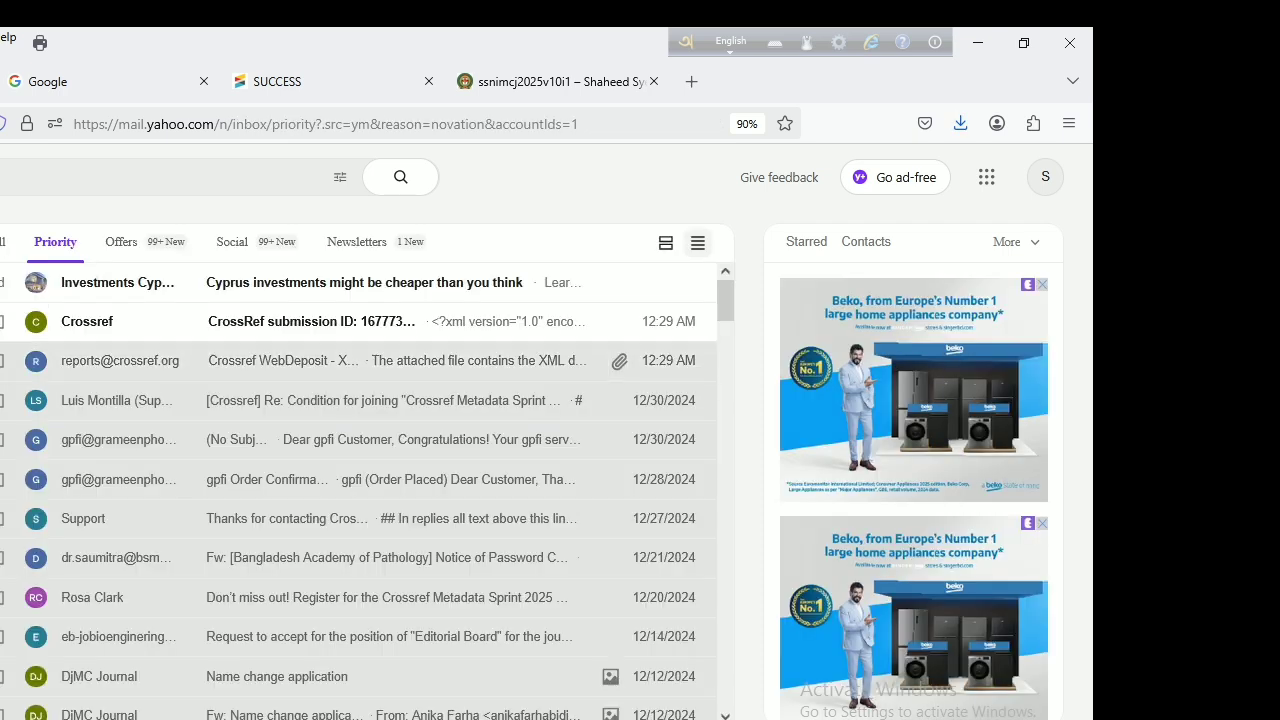
pyautogui.click(311, 333)
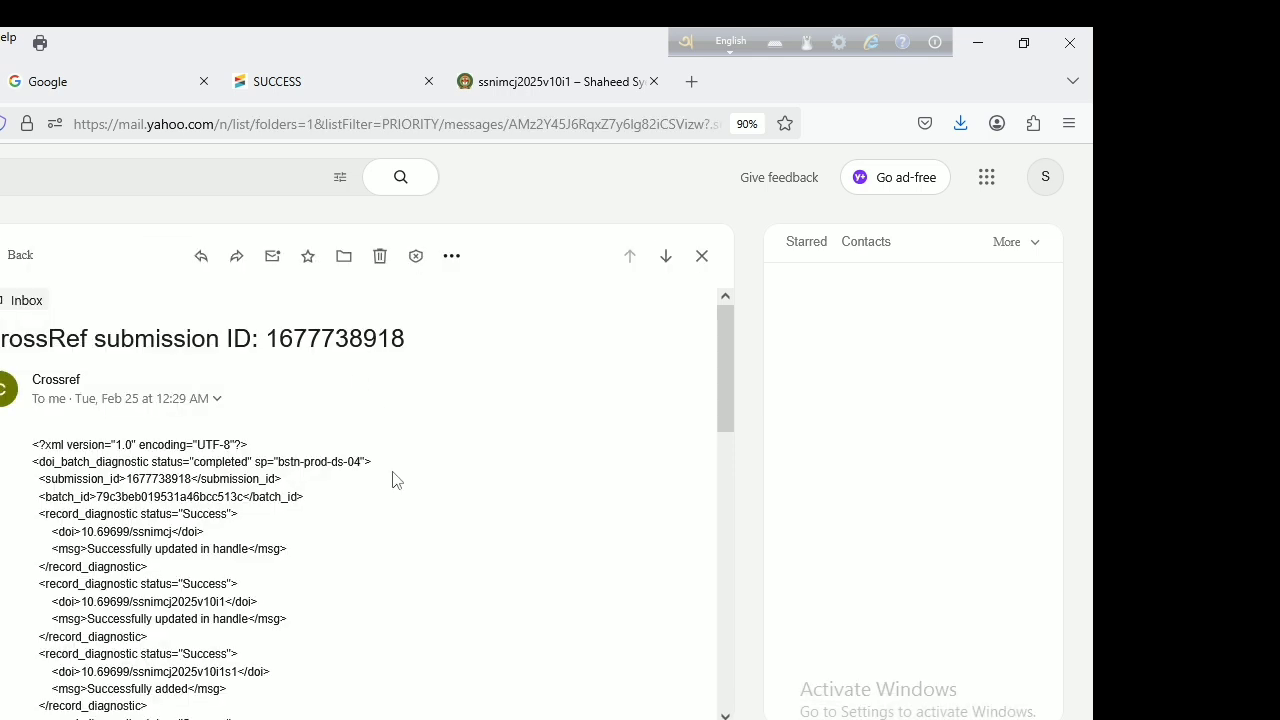
pyautogui.scroll(-3, 392, 486)
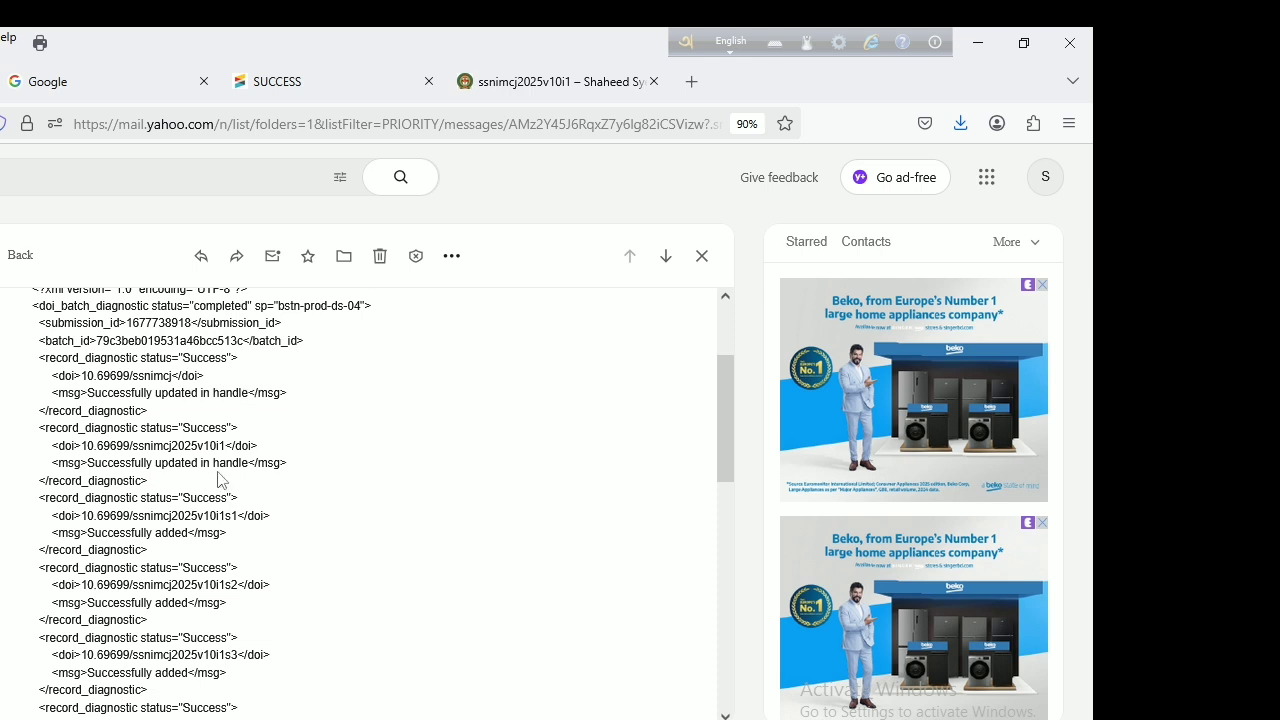
pyautogui.scroll(-4, 216, 497)
pyautogui.scroll(-7, 216, 497)
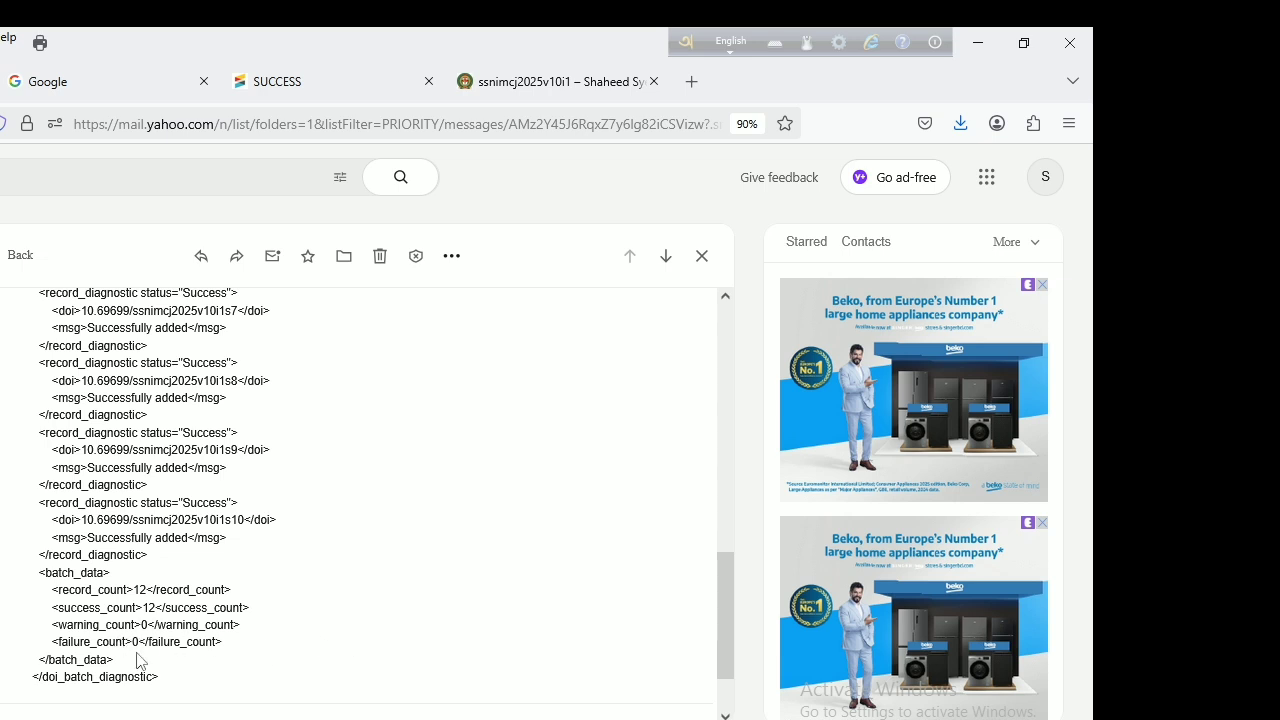
pyautogui.scroll(-2, 300, 648)
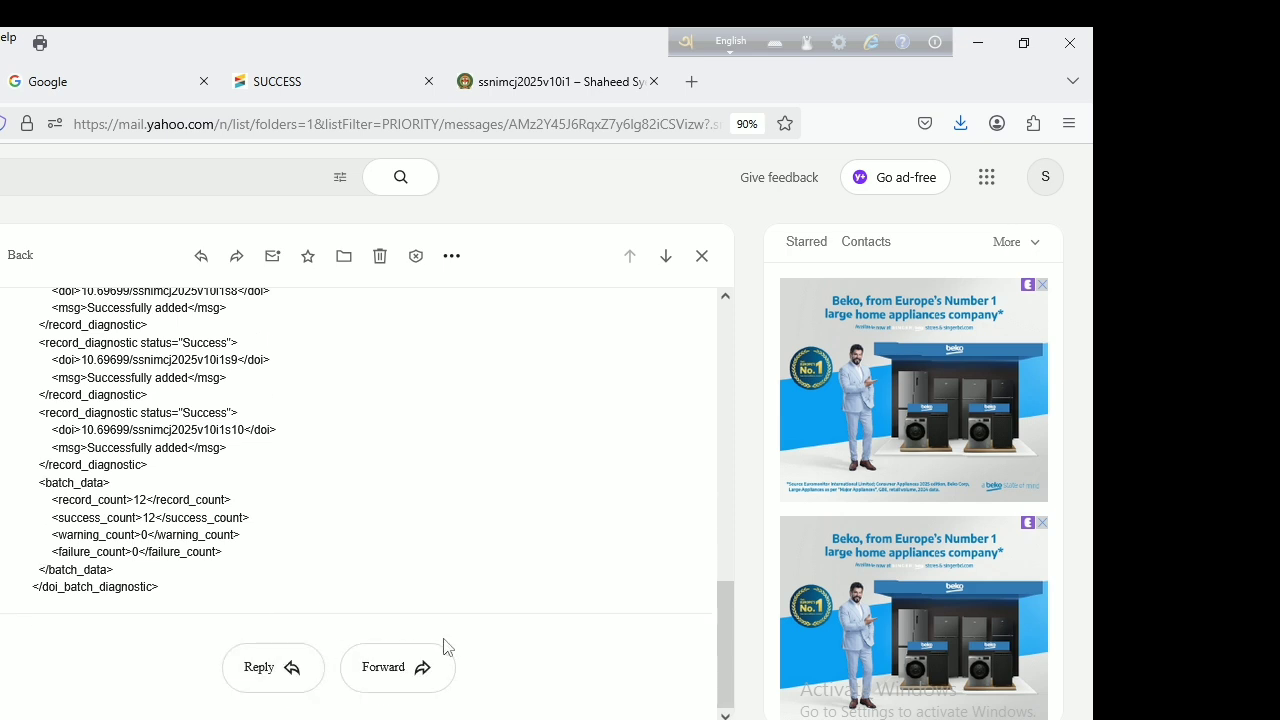
pyautogui.scroll(10, 444, 643)
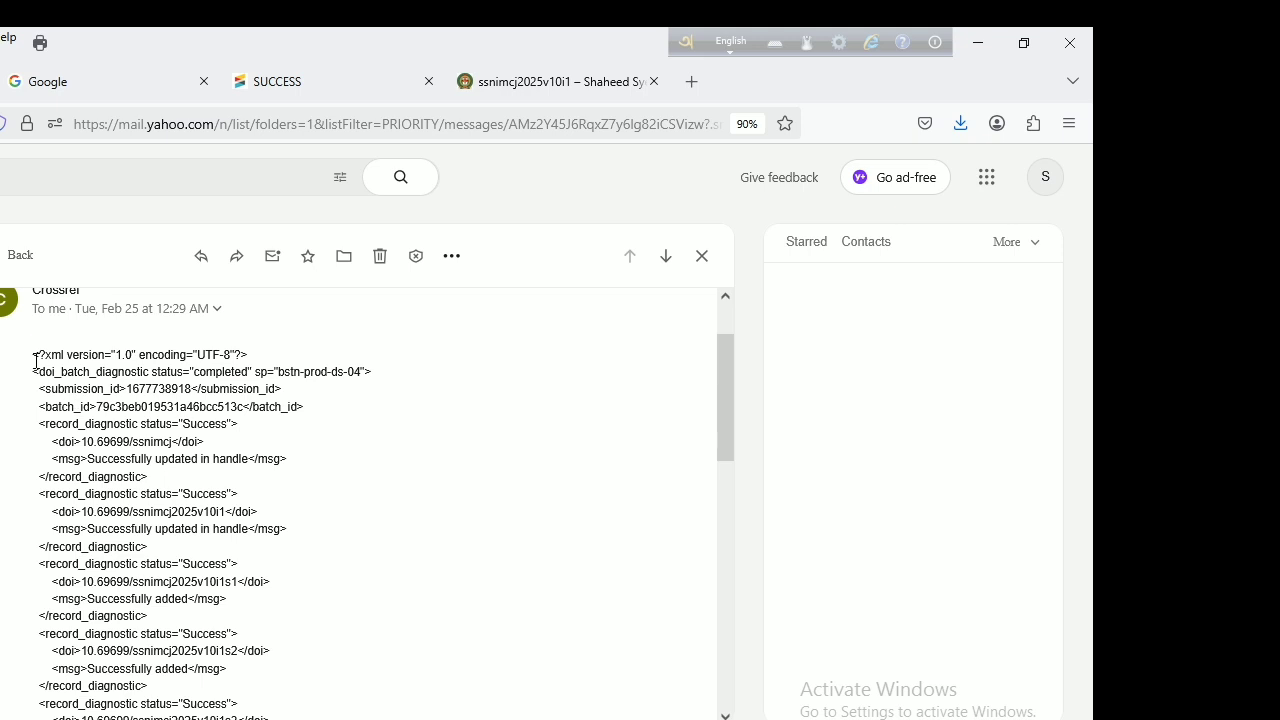
pyautogui.scroll(2, 335, 388)
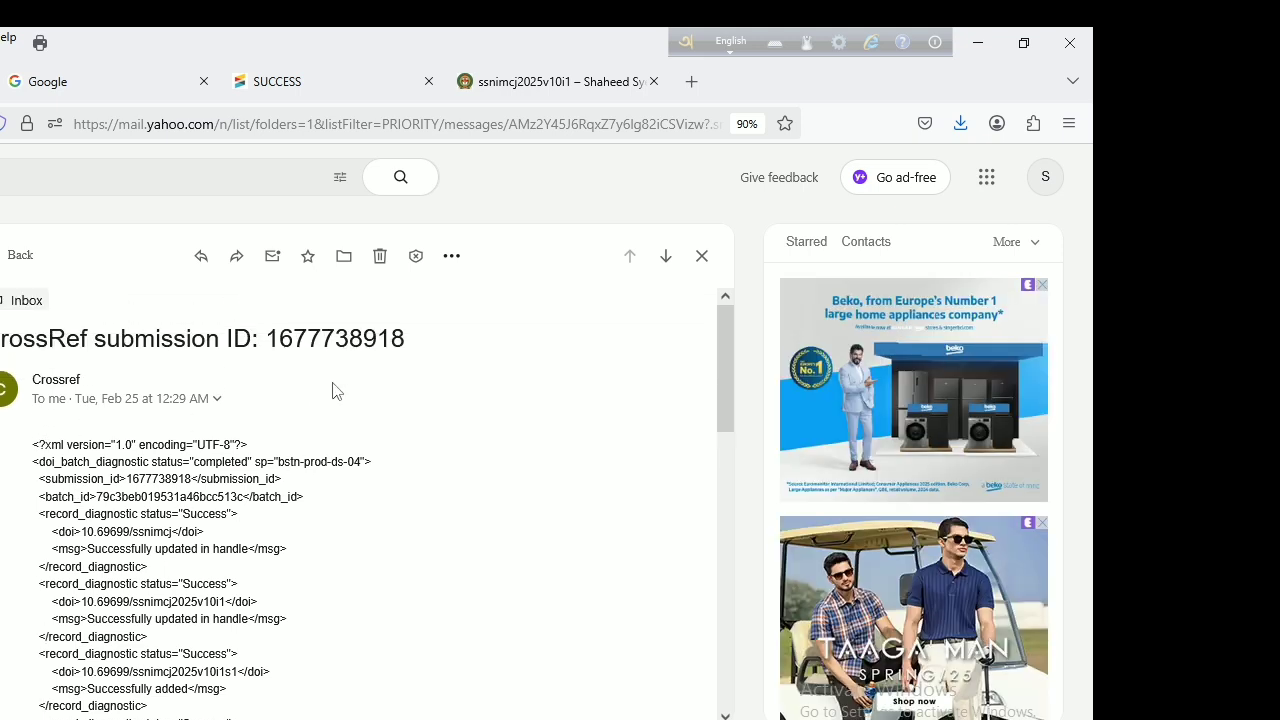